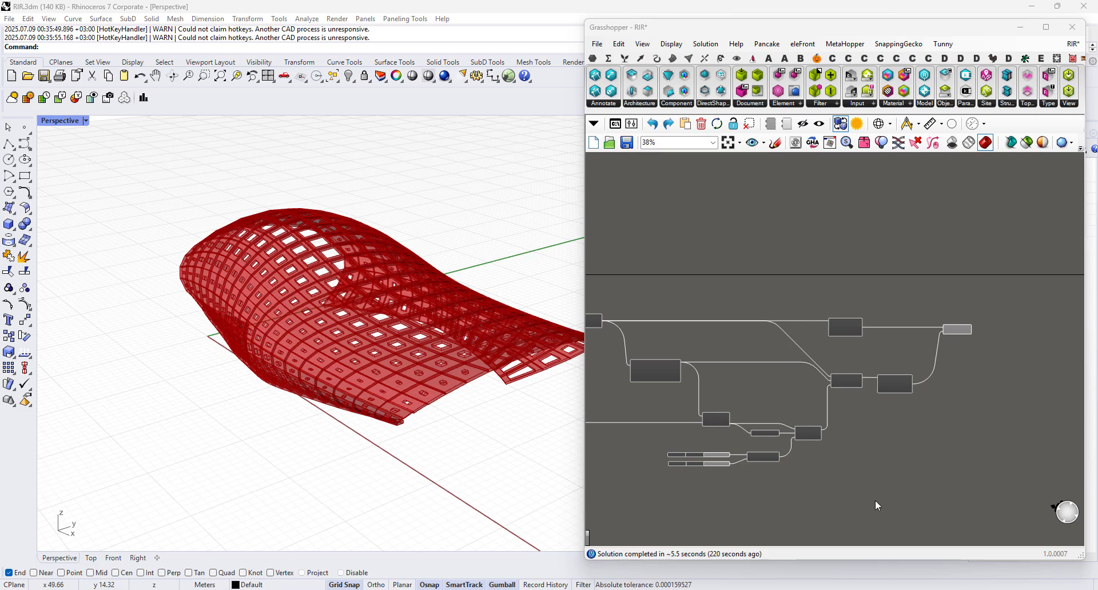
# Examine the perforated panels of the curved shell in the Perspective view, both overall and close to the square openings
pyautogui.scroll(-3, 339, 351)
pyautogui.scroll(3, 338, 346)
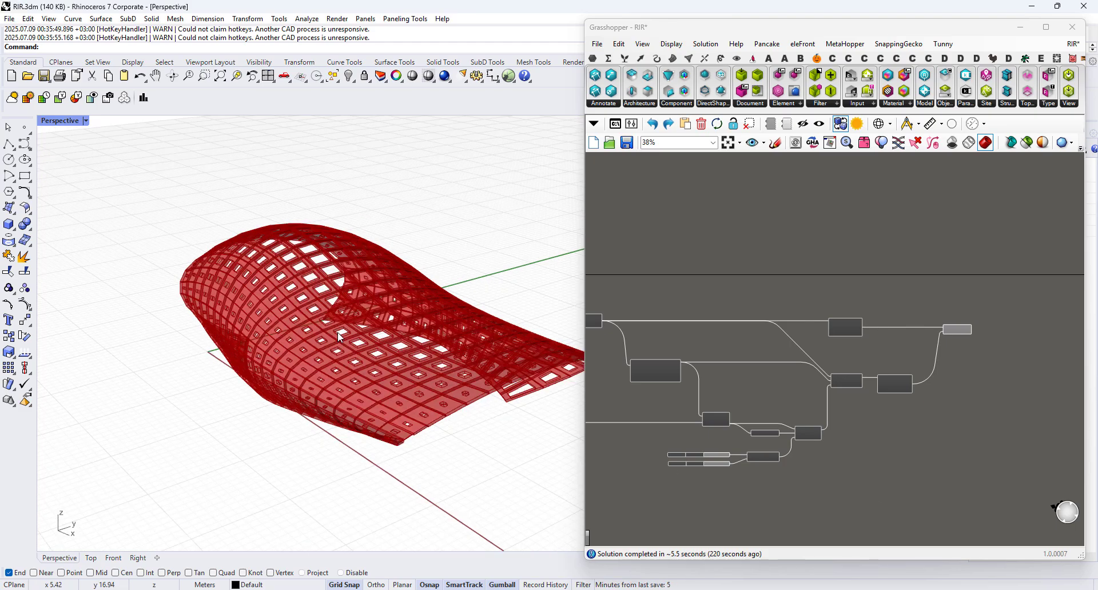
pyautogui.moveTo(340, 337)
pyautogui.mouseDown(button='right')
pyautogui.moveTo(400, 320)
pyautogui.moveTo(289, 319)
pyautogui.moveTo(338, 356)
pyautogui.mouseUp(button='right')
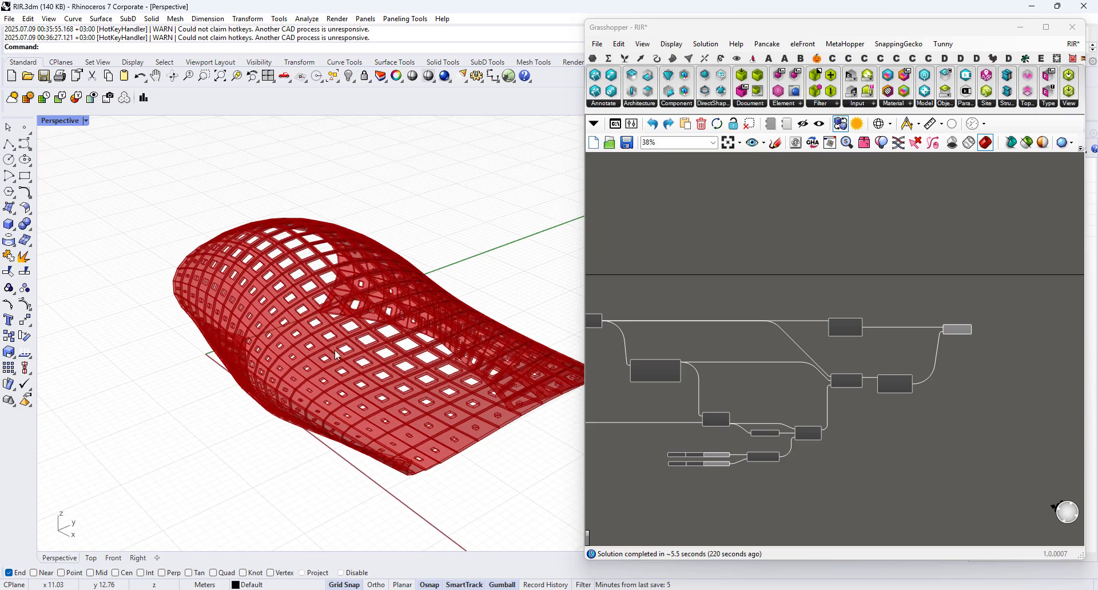
pyautogui.scroll(8, 338, 353)
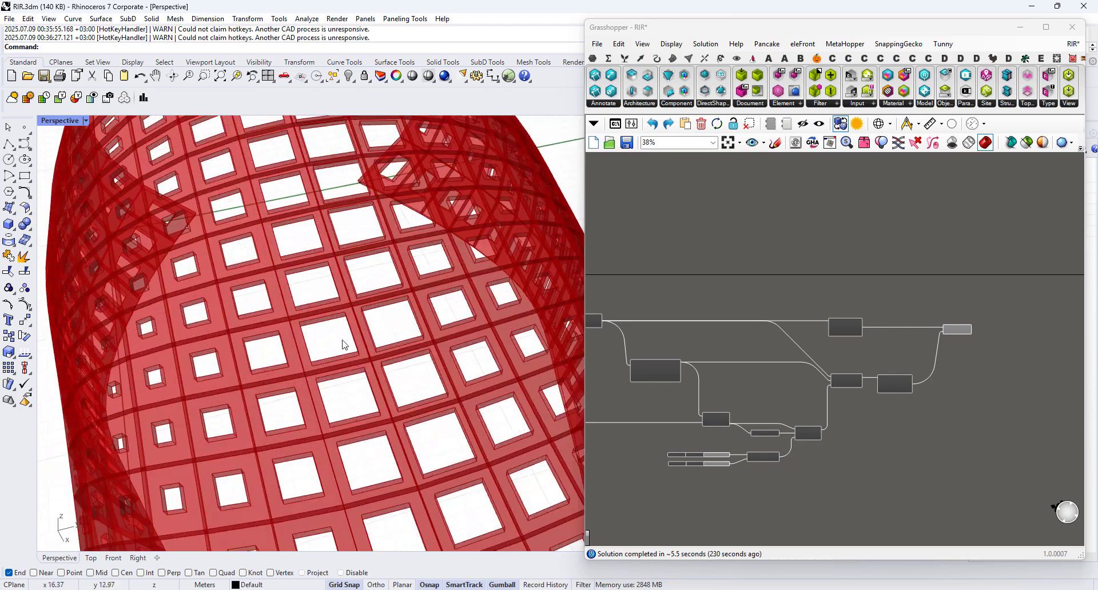
pyautogui.scroll(-6, 365, 351)
pyautogui.moveTo(362, 379); pyautogui.dragTo(418, 345, button='right')
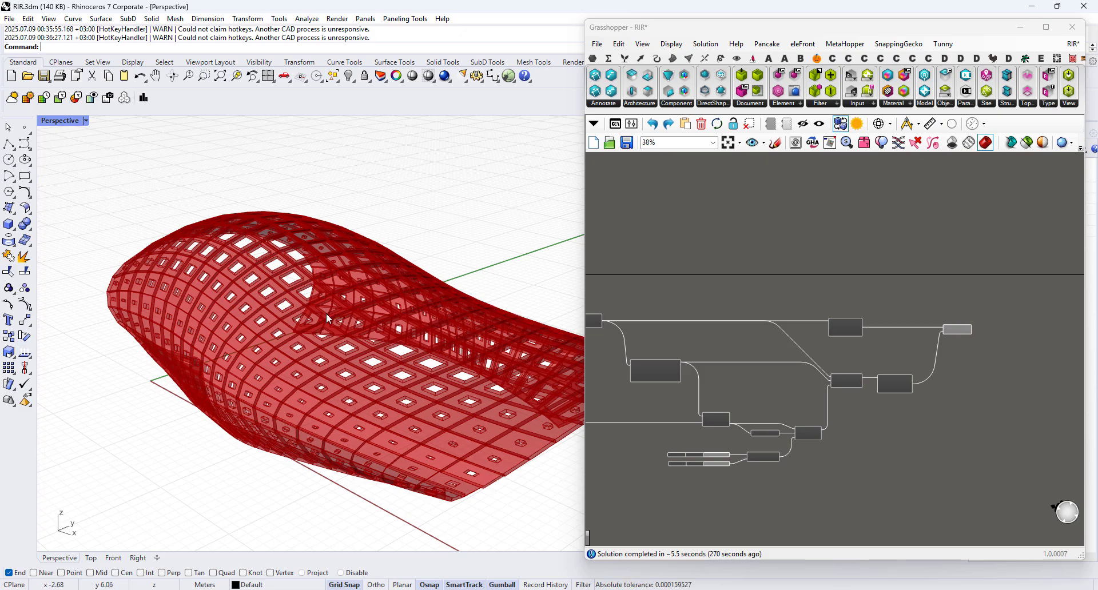
pyautogui.moveTo(624, 368); pyautogui.dragTo(760, 343, button='right')
pyautogui.scroll(-2, 760, 343)
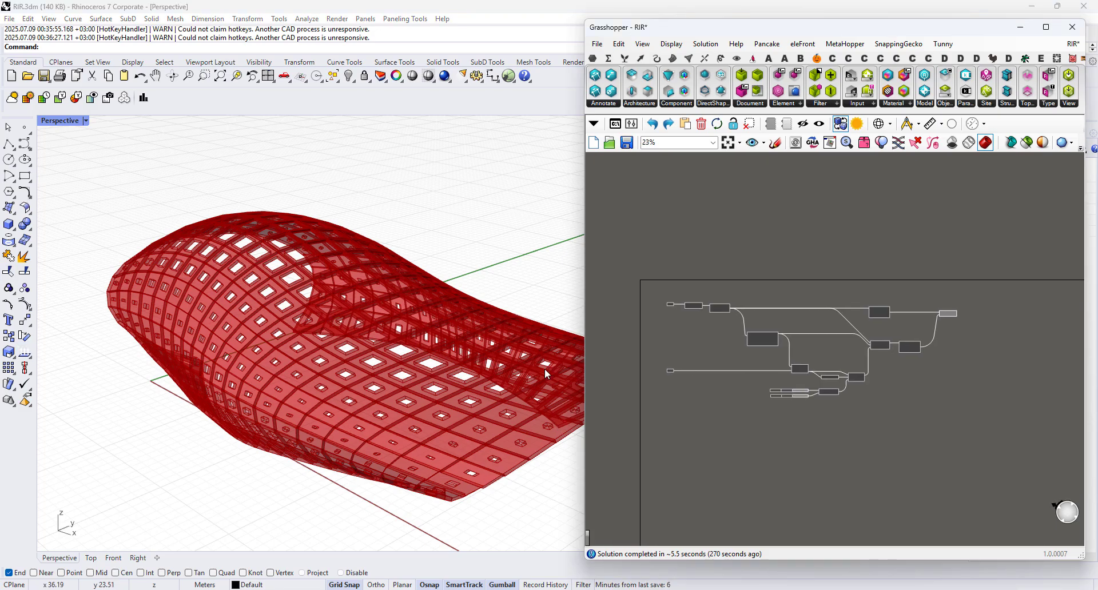
pyautogui.moveTo(544, 368); pyautogui.dragTo(425, 261, button='right')
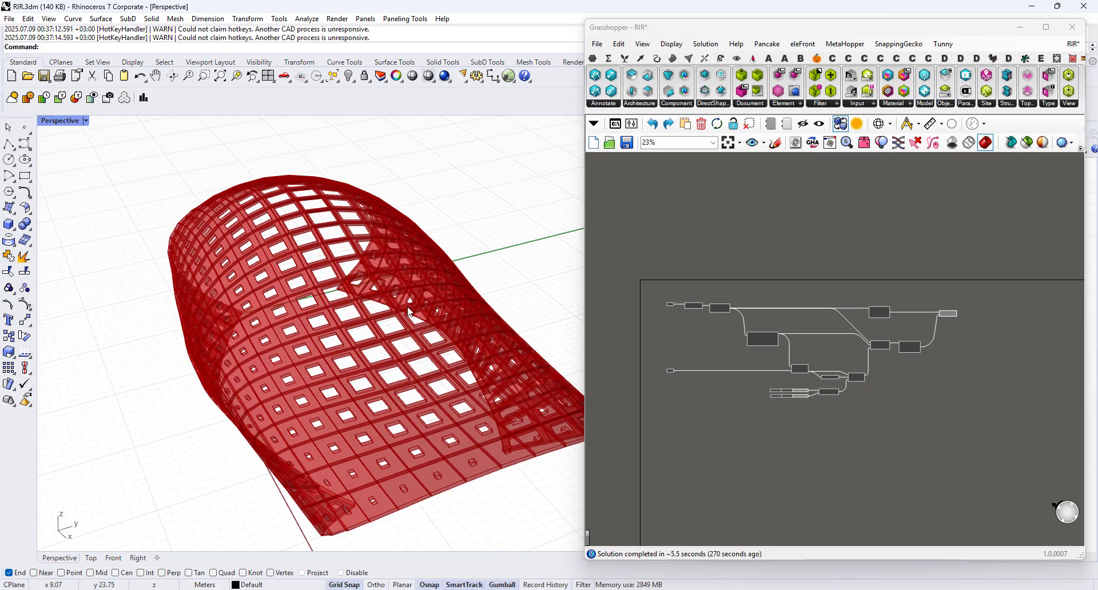
pyautogui.moveTo(410, 312); pyautogui.dragTo(337, 330, button='right')
pyautogui.scroll(8, 336, 330)
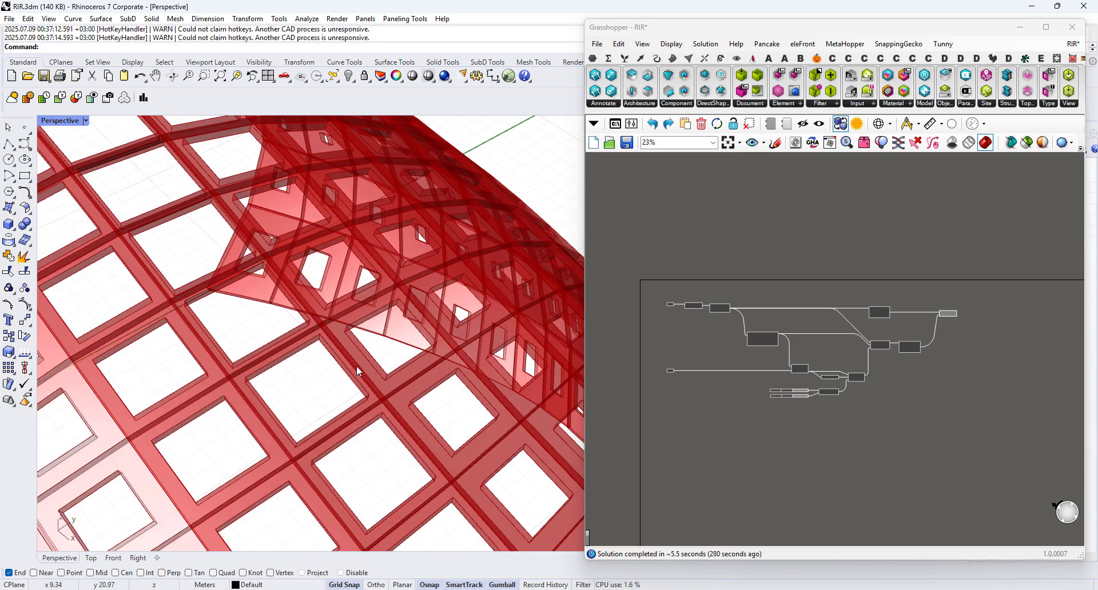
pyautogui.scroll(-5, 301, 418)
# Examine the Scale, Offset Surface and Solid Difference components that generate the panel openings
pyautogui.scroll(6, 948, 324)
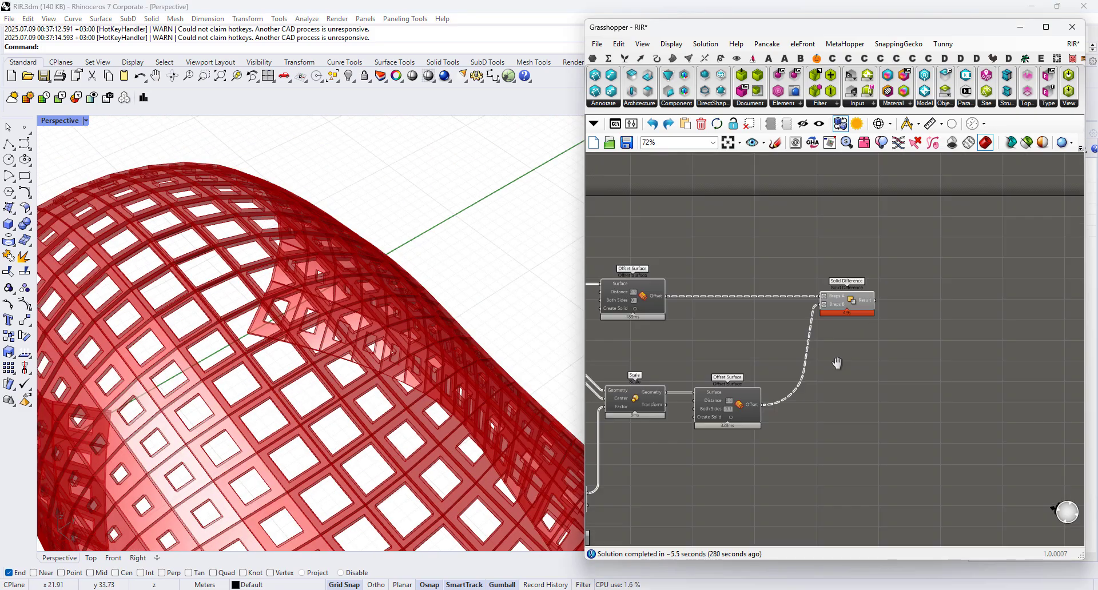
pyautogui.scroll(-2, 885, 288)
pyautogui.scroll(2, 750, 408)
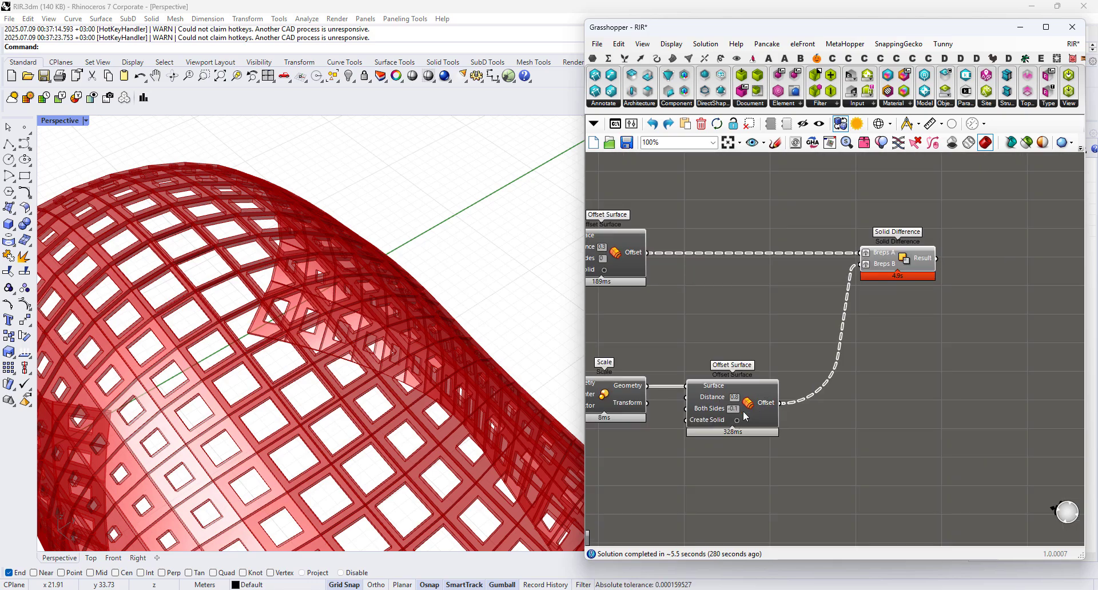
pyautogui.rightClick(751, 409)
pyautogui.scroll(-3, 761, 306)
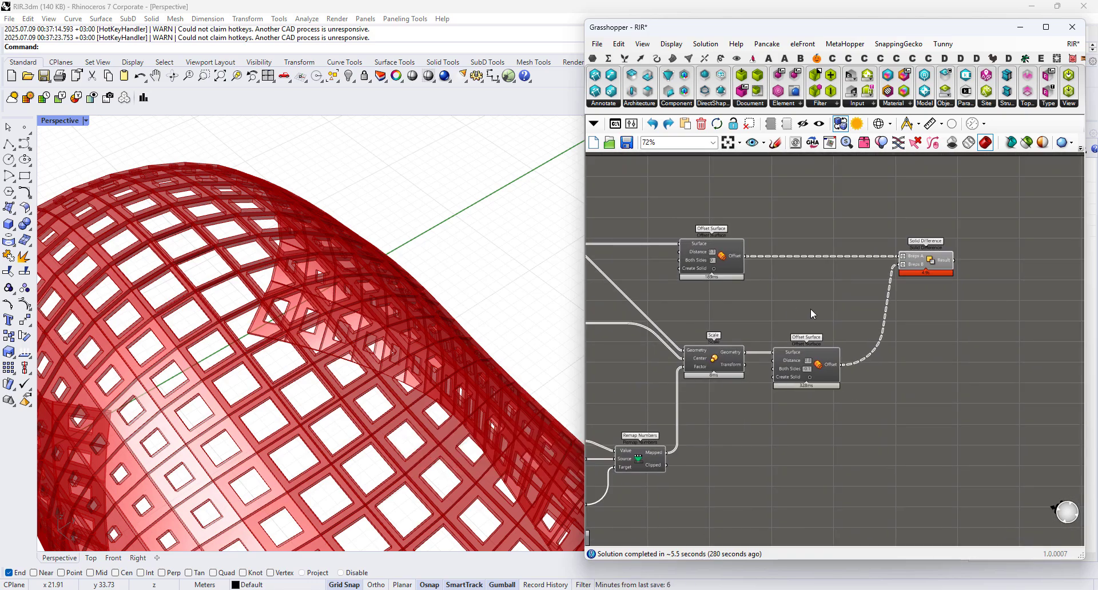
pyautogui.scroll(1, 822, 362)
pyautogui.scroll(1, 832, 346)
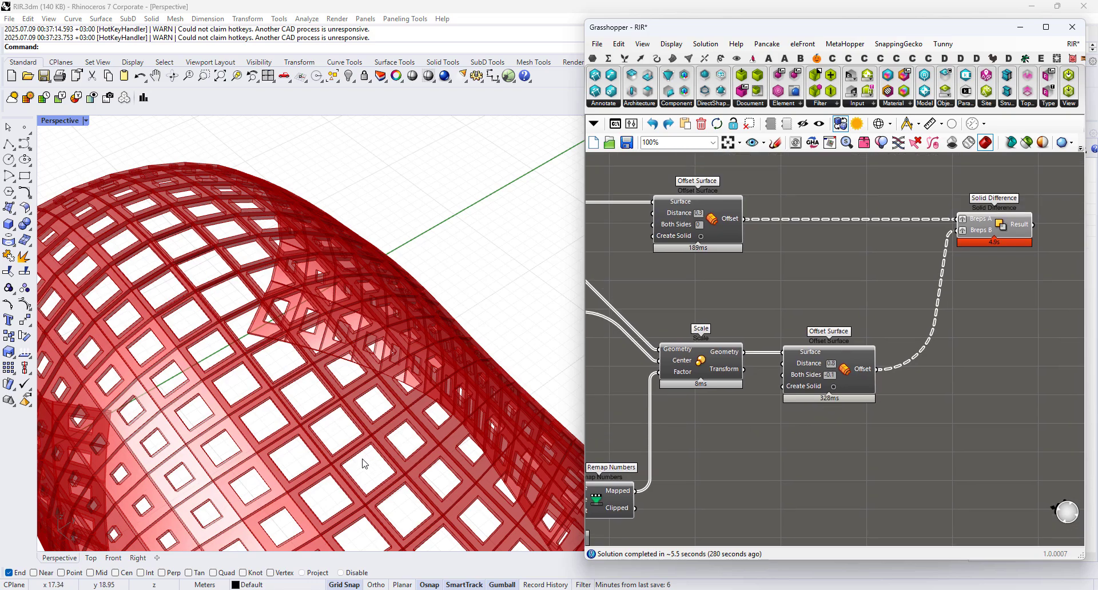
pyautogui.scroll(3, 300, 389)
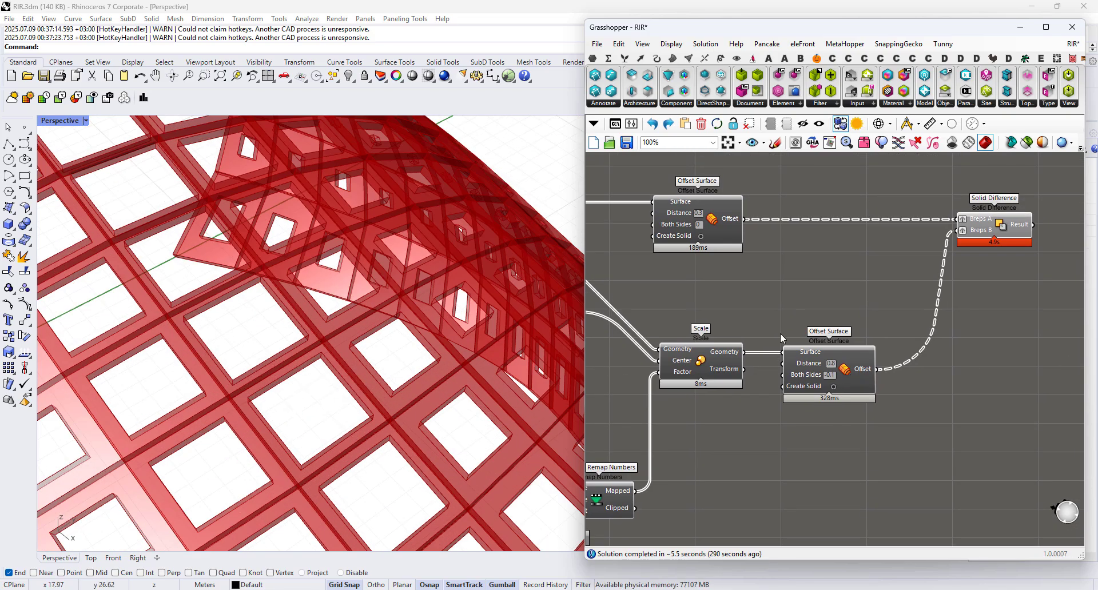
# Duplicate the Offset Surface component fed by Scale, setting the copy's Both Sides to 0.2 and Distance to 0.19
pyautogui.click(871, 395)
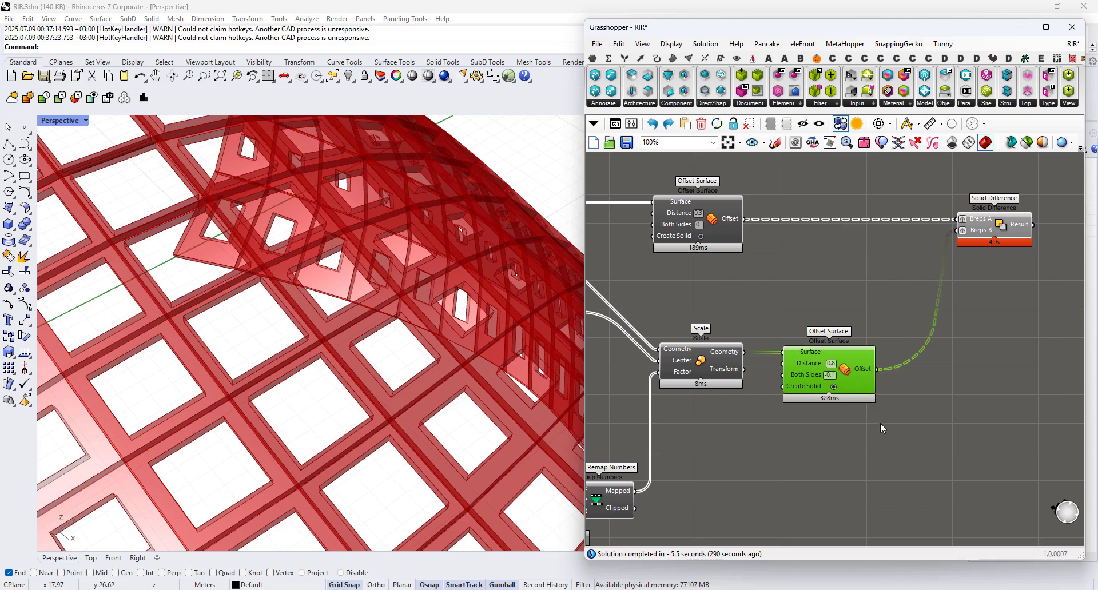
pyautogui.moveTo(880, 423); pyautogui.dragTo(845, 399, button='right')
pyautogui.click(797, 340)
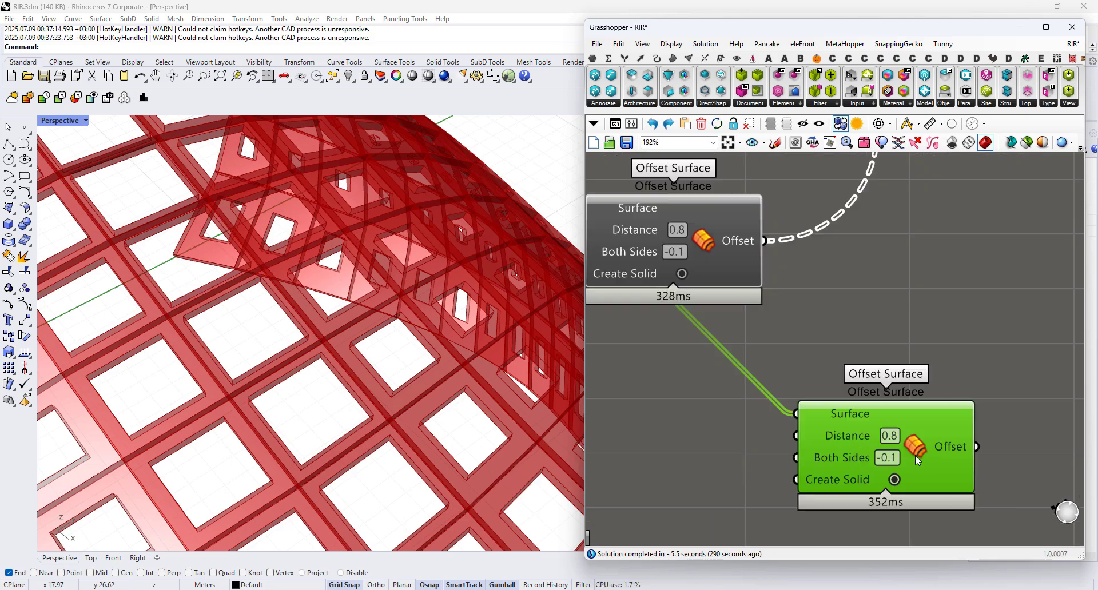
pyautogui.write('.18')
pyautogui.press('Return')
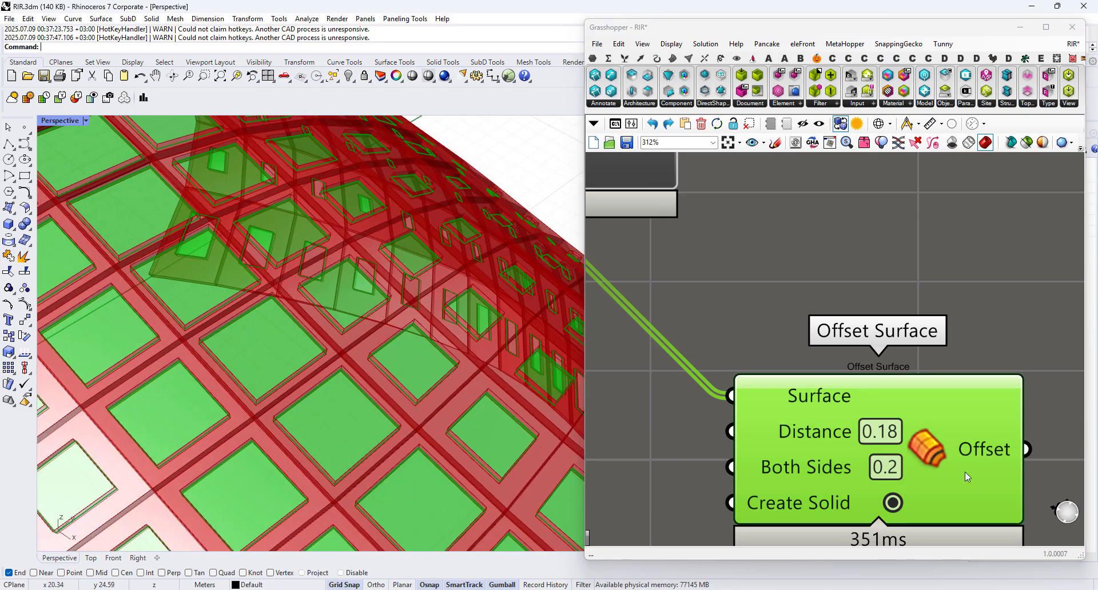
pyautogui.click(895, 431)
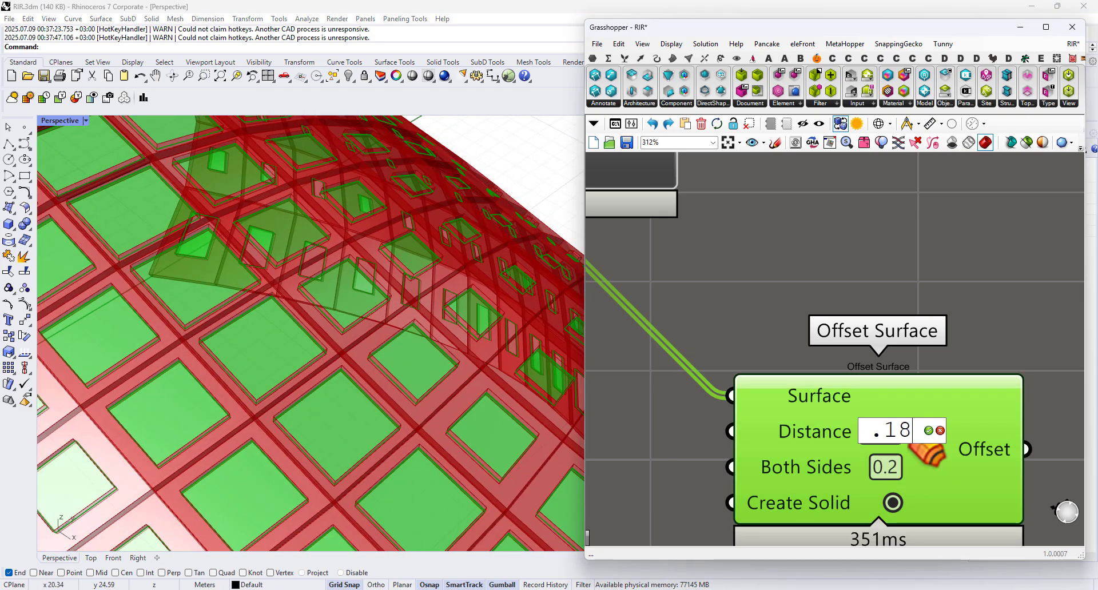
pyautogui.write('.19')
pyautogui.press('Return')
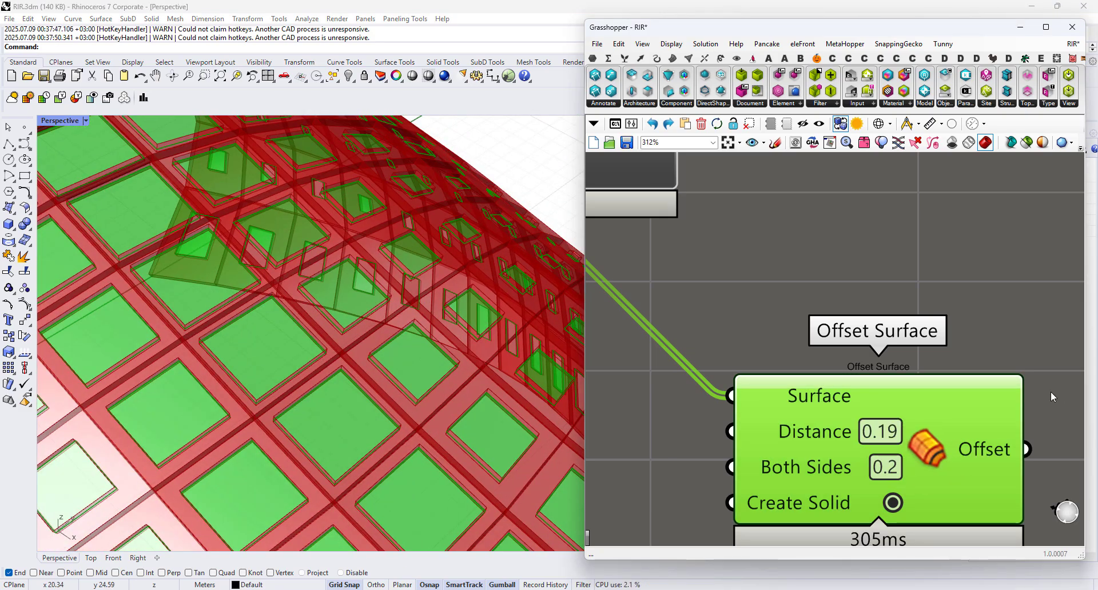
# Move the duplicated Offset Surface component directly beneath the Solid Difference component
pyautogui.scroll(-8, 821, 337)
pyautogui.scroll(4, 818, 334)
pyautogui.moveTo(819, 336); pyautogui.dragTo(800, 385, button='right')
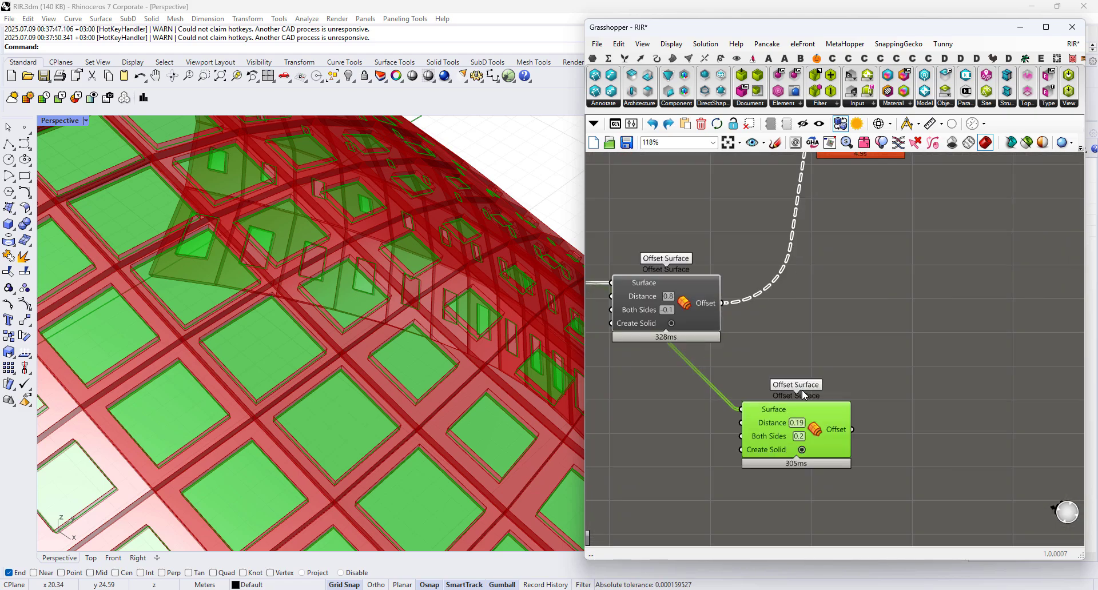
pyautogui.moveTo(744, 368); pyautogui.dragTo(844, 424, button='right')
pyautogui.scroll(-2, 843, 423)
pyautogui.moveTo(927, 255)
pyautogui.mouseDown()
pyautogui.moveTo(952, 248)
pyautogui.moveTo(940, 258)
pyautogui.mouseUp()
pyautogui.scroll(-8, 243, 366)
pyautogui.scroll(6, 252, 389)
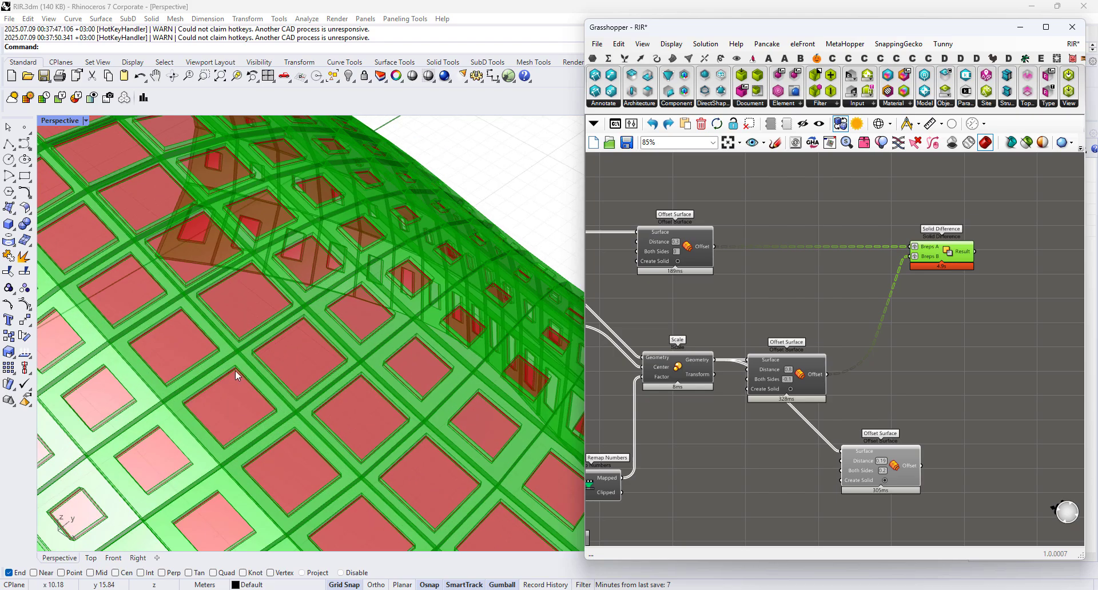
pyautogui.scroll(2, 846, 464)
pyautogui.moveTo(911, 464); pyautogui.dragTo(986, 267)
pyautogui.moveTo(1066, 365); pyautogui.dragTo(976, 440, button='right')
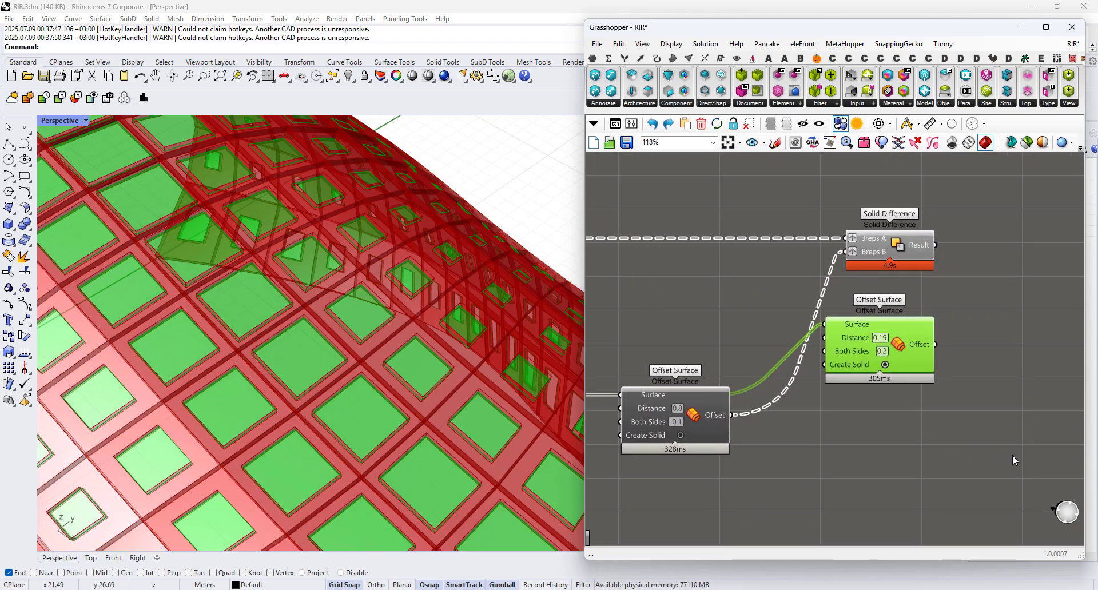
pyautogui.scroll(-2, 950, 382)
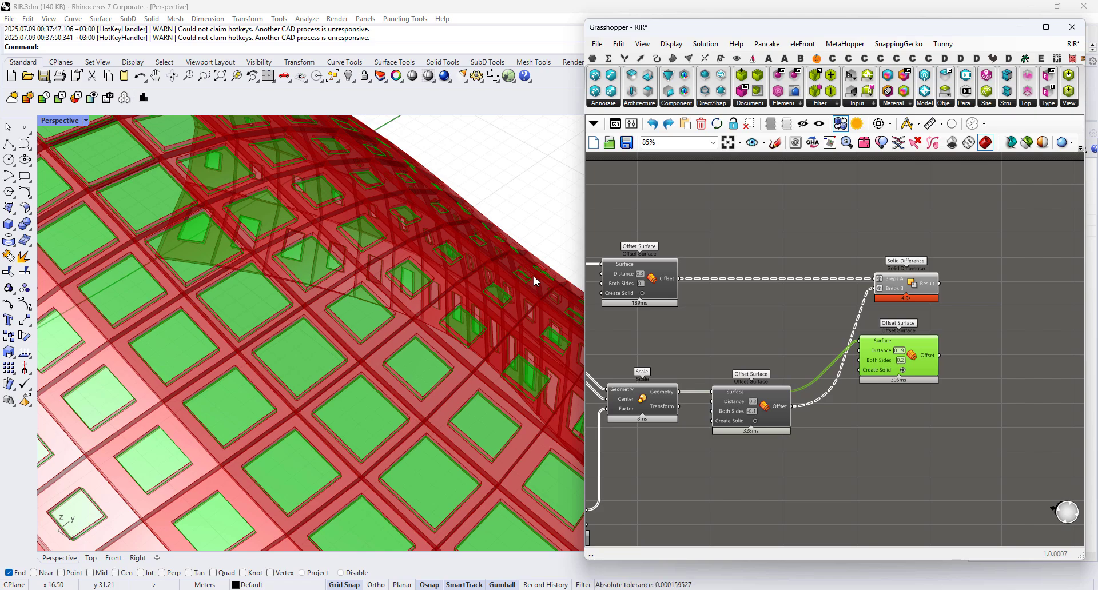
# Shrink and shift the Rhino and Grasshopper windows aside so that Revit's 3D view is uncovered
pyautogui.moveTo(450, 3); pyautogui.dragTo(396, 19)
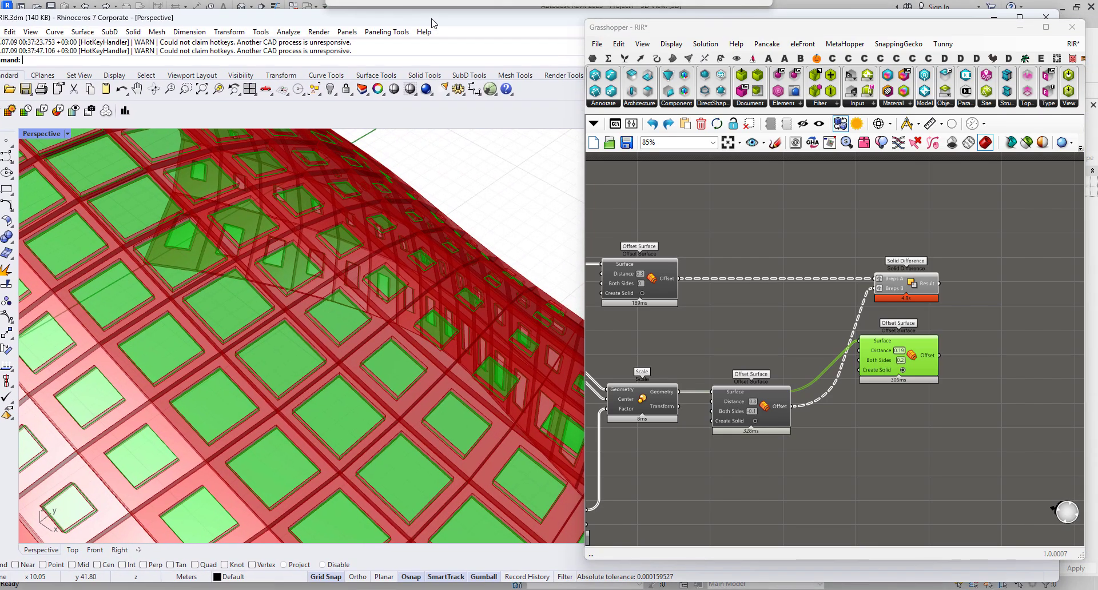
pyautogui.moveTo(188, 20); pyautogui.dragTo(236, 25)
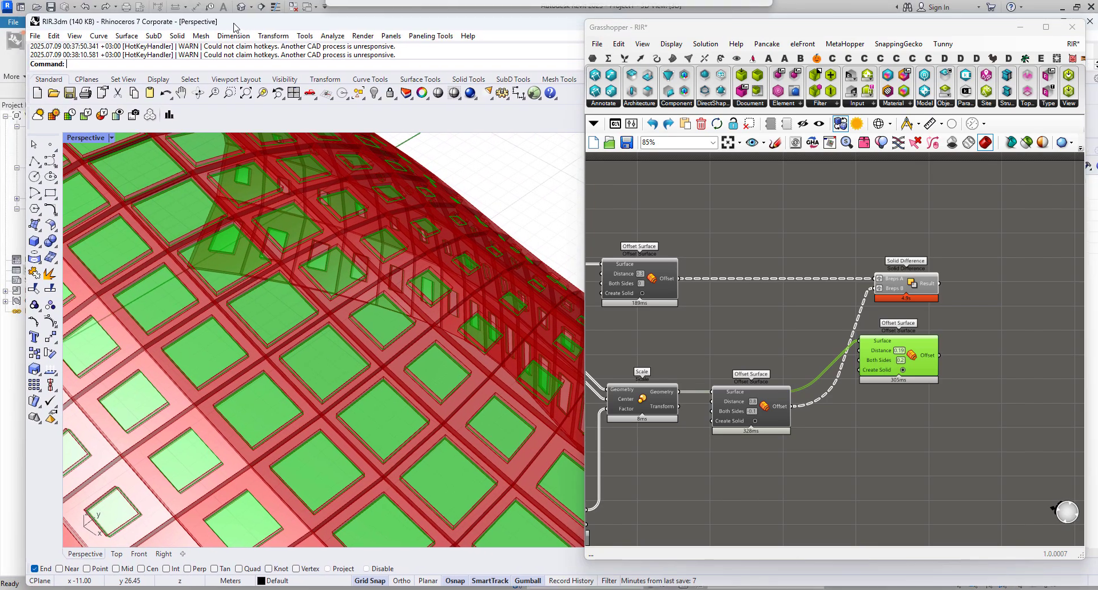
pyautogui.moveTo(27, 68); pyautogui.dragTo(723, 84)
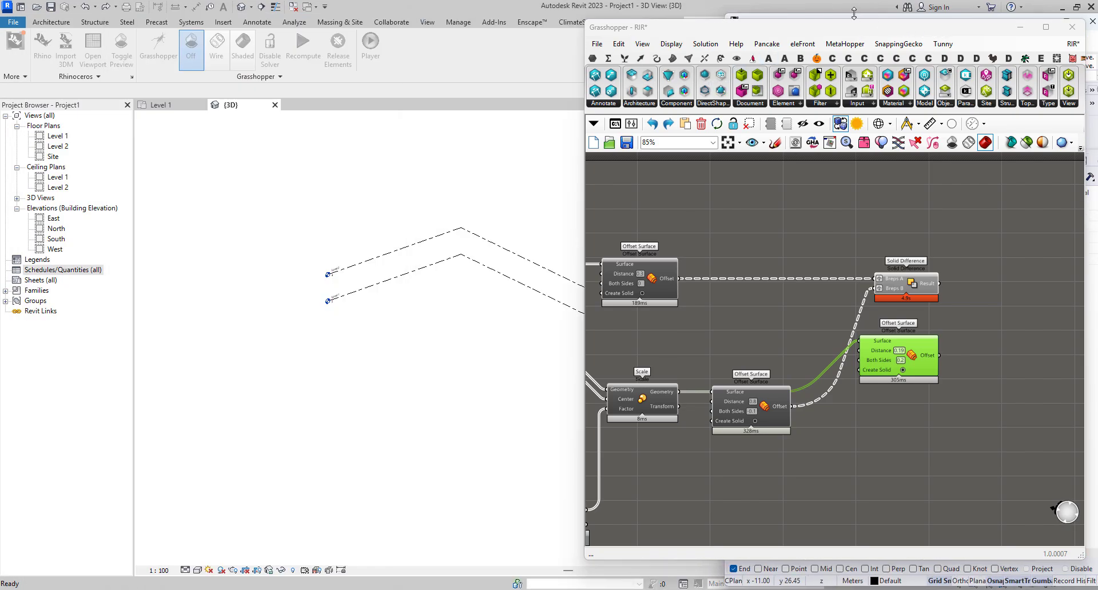
pyautogui.moveTo(856, 14); pyautogui.dragTo(847, 170)
pyautogui.moveTo(824, 23); pyautogui.dragTo(791, 22)
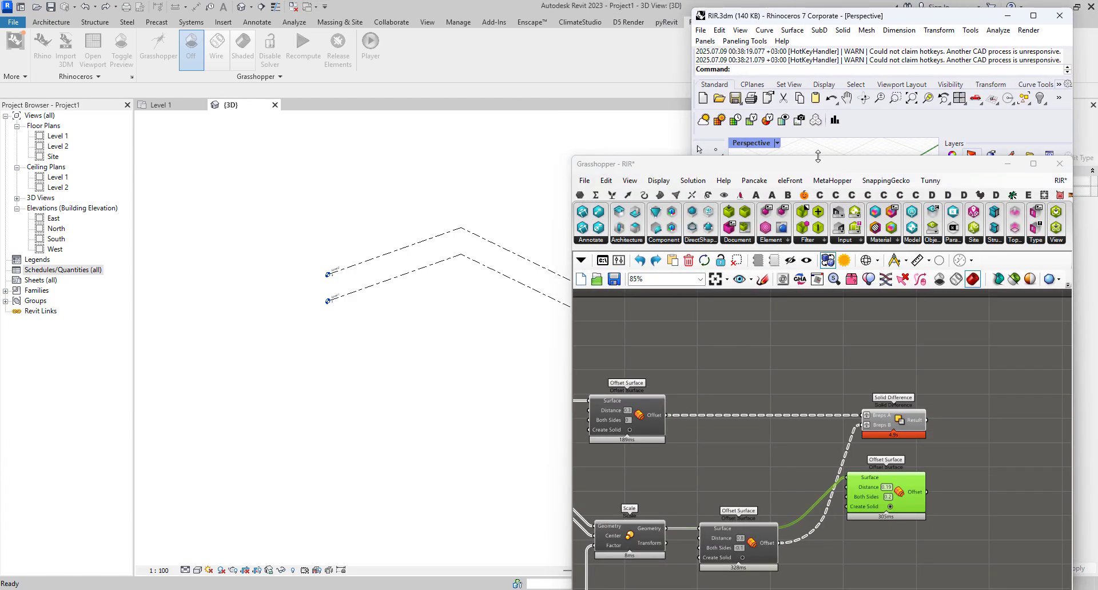
# Place an Add DirectShape (Geometry) component beyond the Result output of Solid Difference
pyautogui.moveTo(999, 414); pyautogui.dragTo(768, 373, button='right')
pyautogui.scroll(1, 918, 381)
pyautogui.click(702, 240)
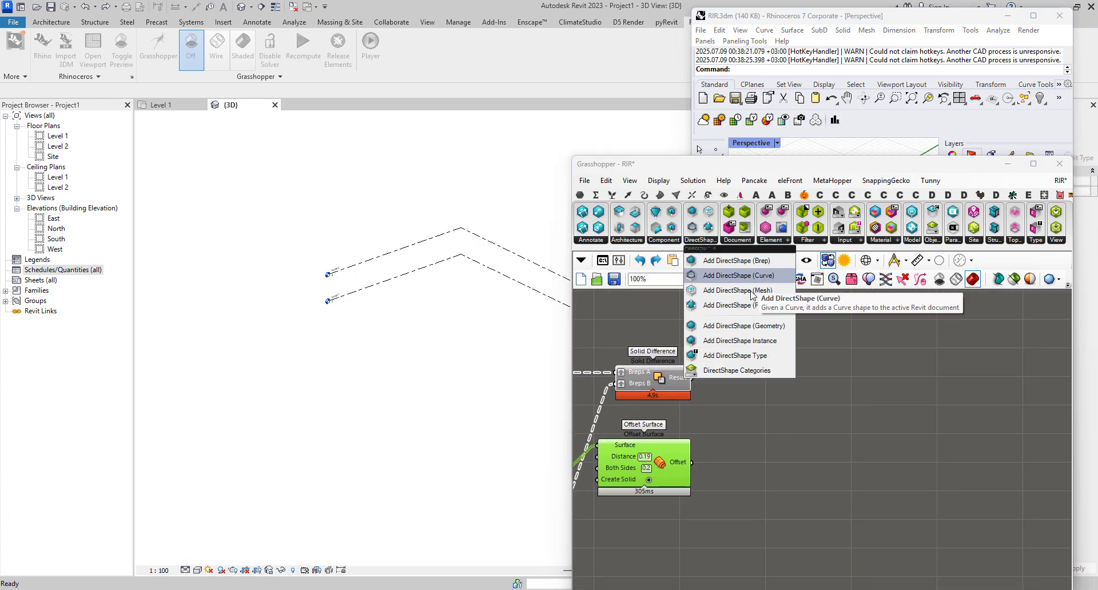
pyautogui.moveTo(744, 326); pyautogui.dragTo(835, 357)
pyautogui.scroll(3, 835, 360)
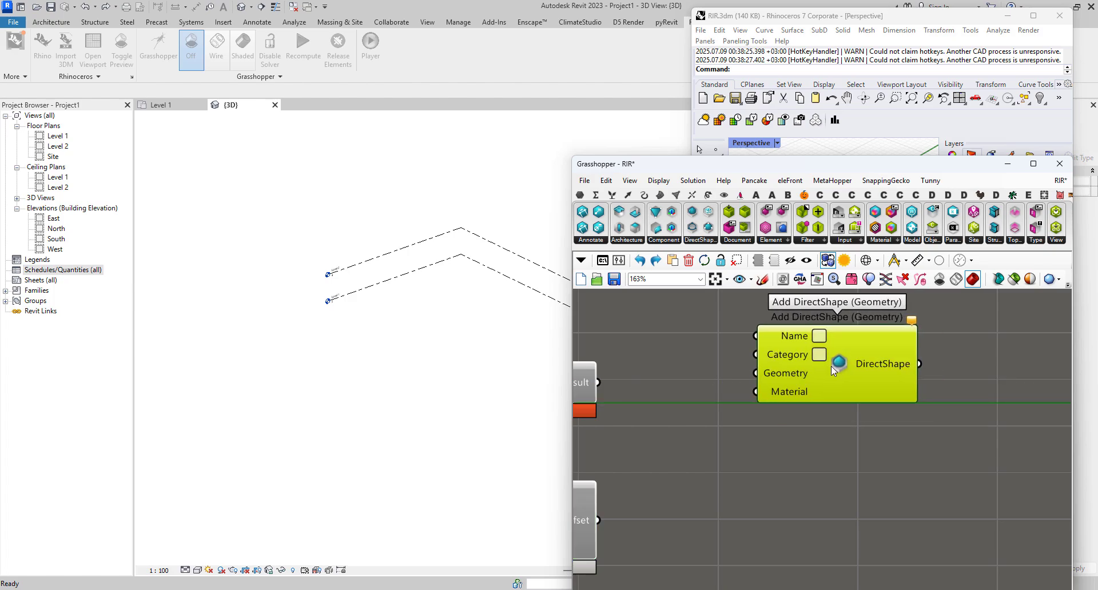
pyautogui.scroll(-1, 800, 379)
pyautogui.moveTo(740, 412); pyautogui.dragTo(821, 458, button='right')
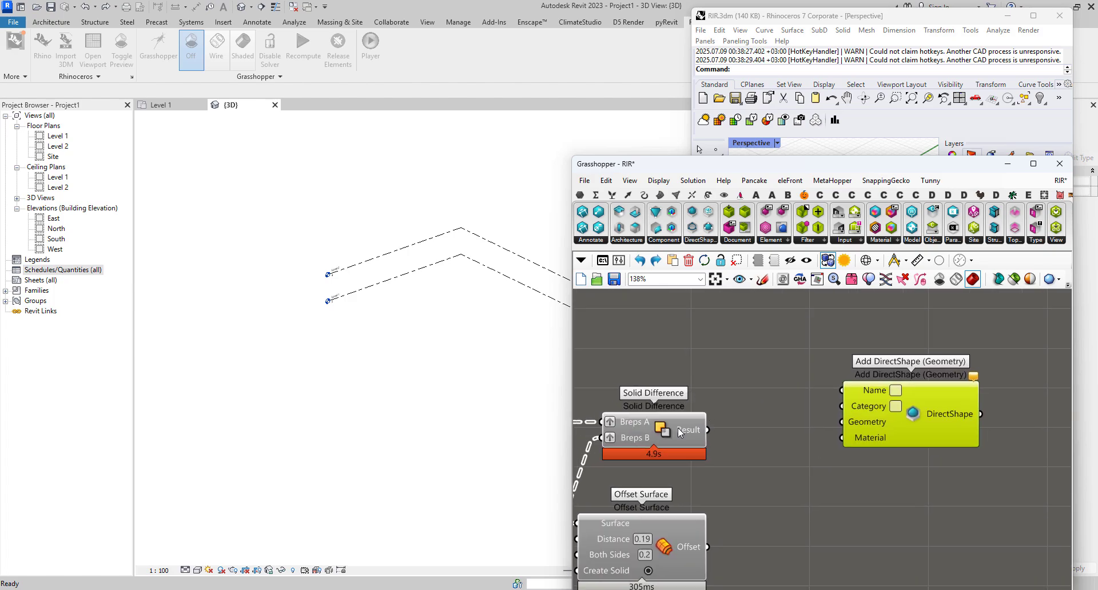
pyautogui.moveTo(678, 428); pyautogui.dragTo(671, 427)
# Raise the Grasshopper window and add a Concatenate component above Solid Difference
pyautogui.moveTo(831, 168); pyautogui.dragTo(823, 124)
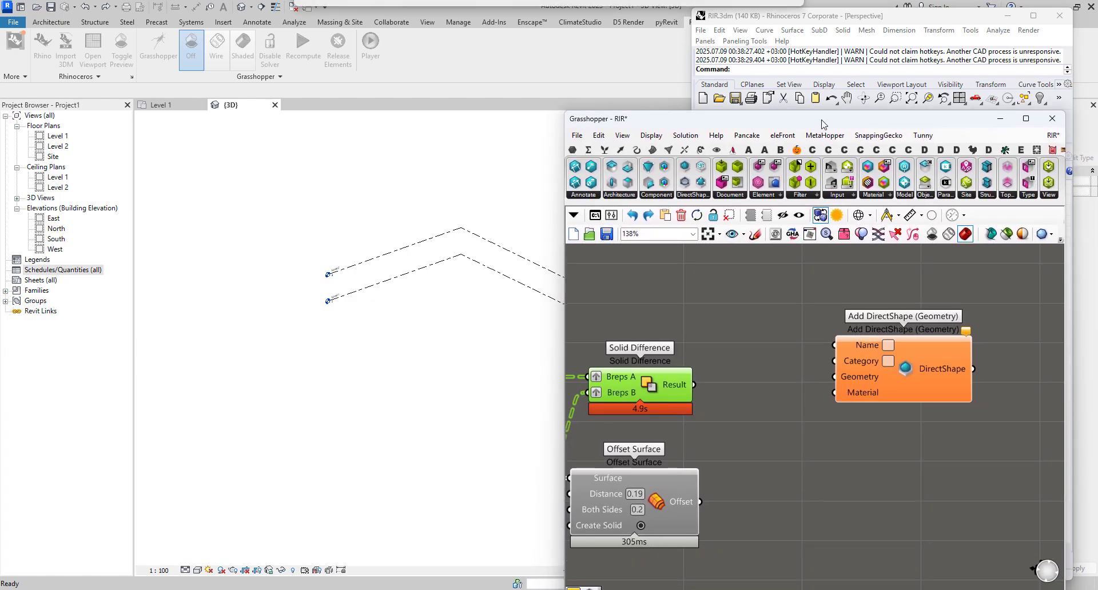
pyautogui.moveTo(739, 295); pyautogui.dragTo(783, 340, button='right')
pyautogui.doubleClick(783, 335)
pyautogui.write('c')
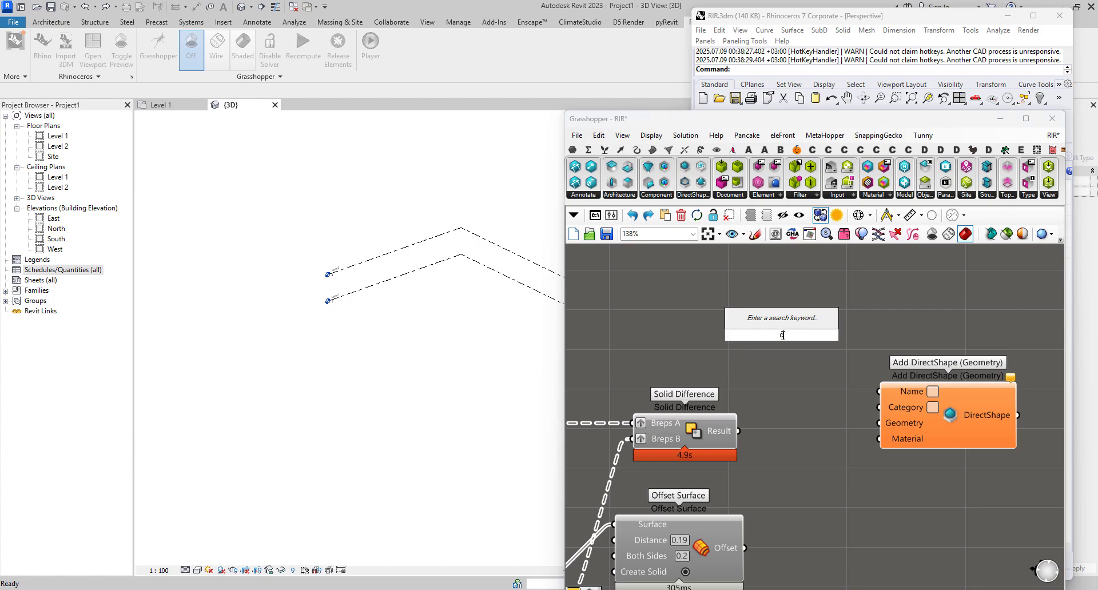
pyautogui.write('oncat')
pyautogui.press('Return')
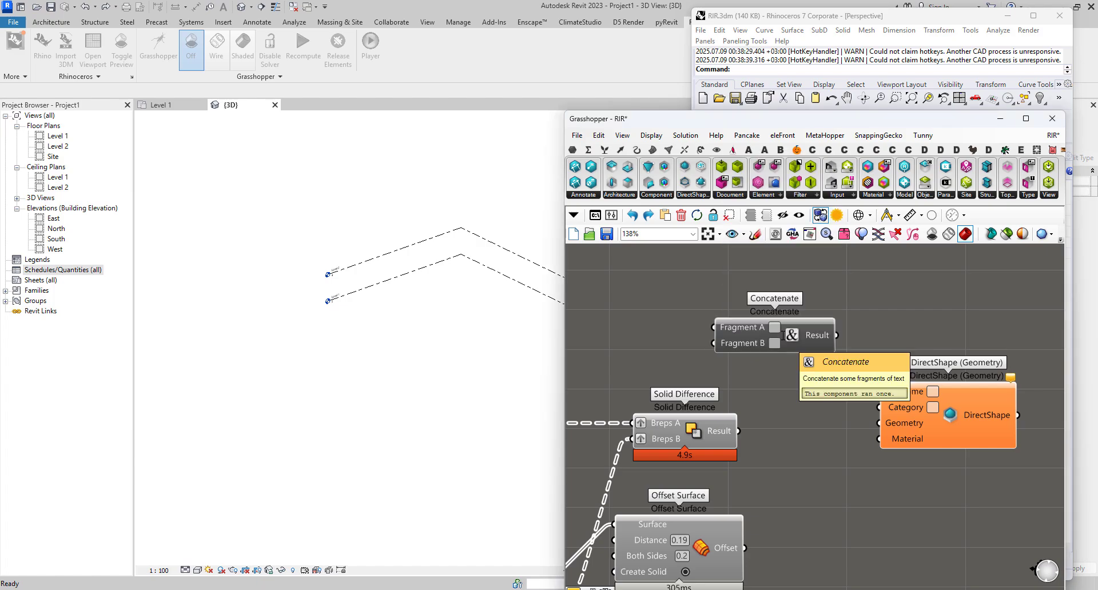
pyautogui.scroll(2, 783, 335)
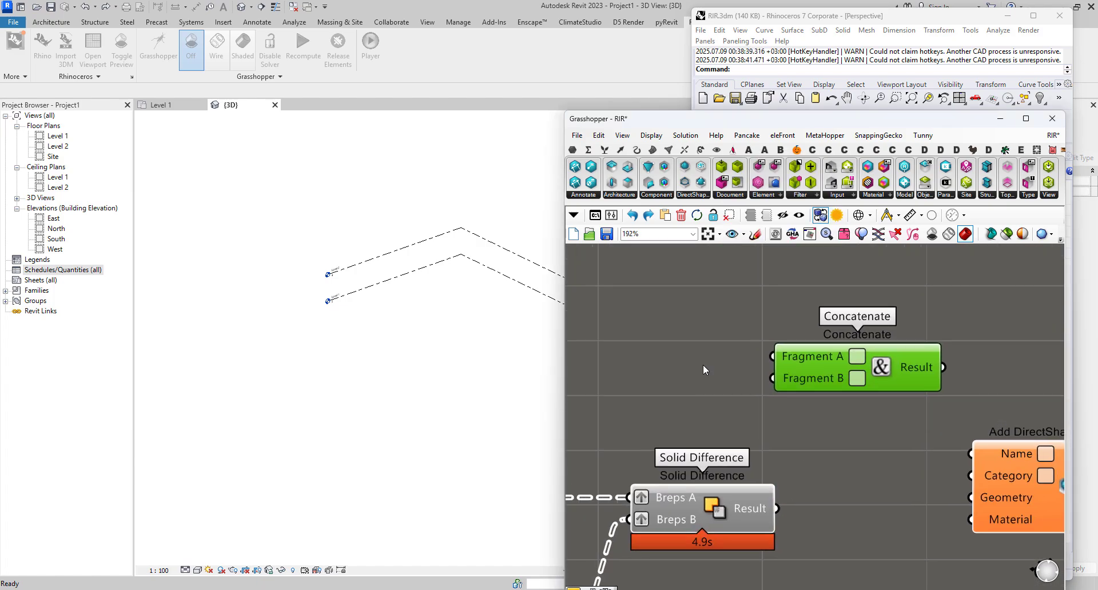
# Add a panel containing the text "Solid Panel" beside Concatenate and connect it to Fragment A
pyautogui.doubleClick(686, 342)
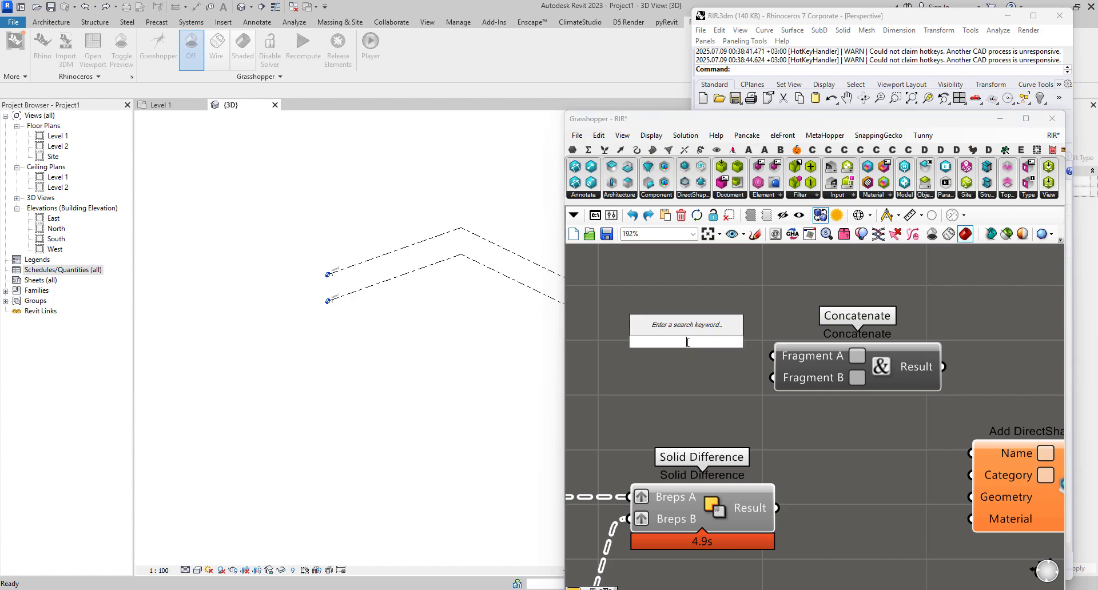
pyautogui.write('pna')
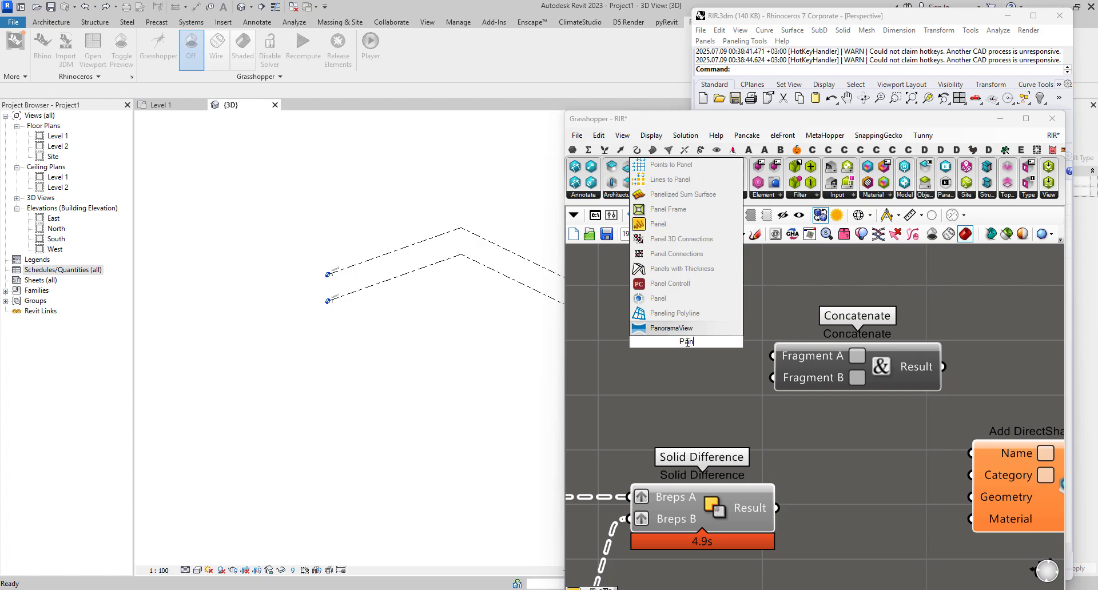
pyautogui.press('BackSpace')
pyautogui.press('BackSpace')
pyautogui.press('BackSpace')
pyautogui.write('c')
pyautogui.press('BackSpace')
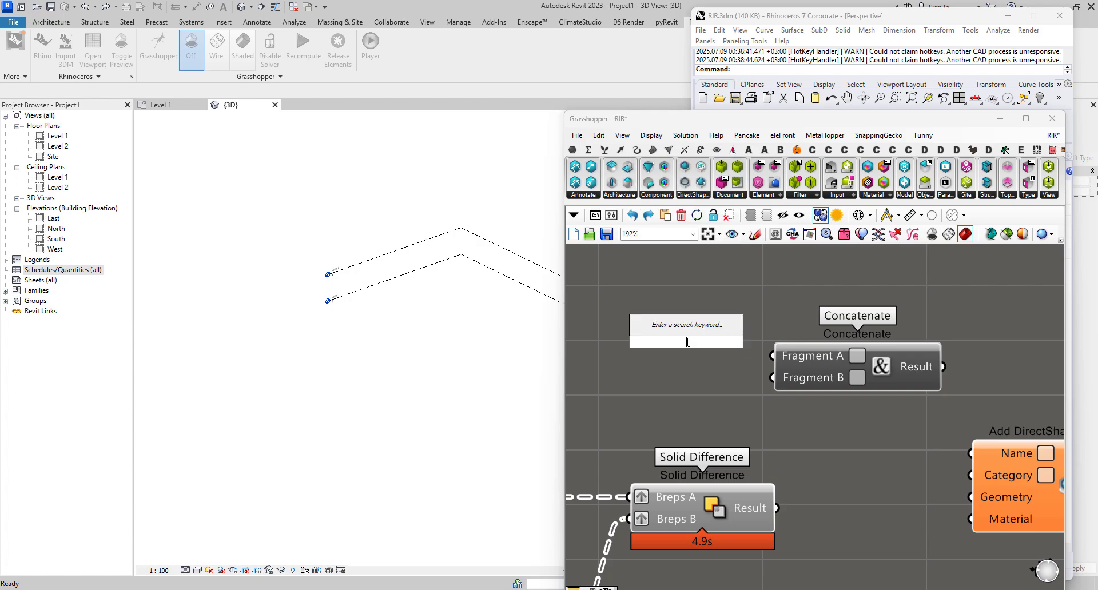
pyautogui.write('Solid Panel n')
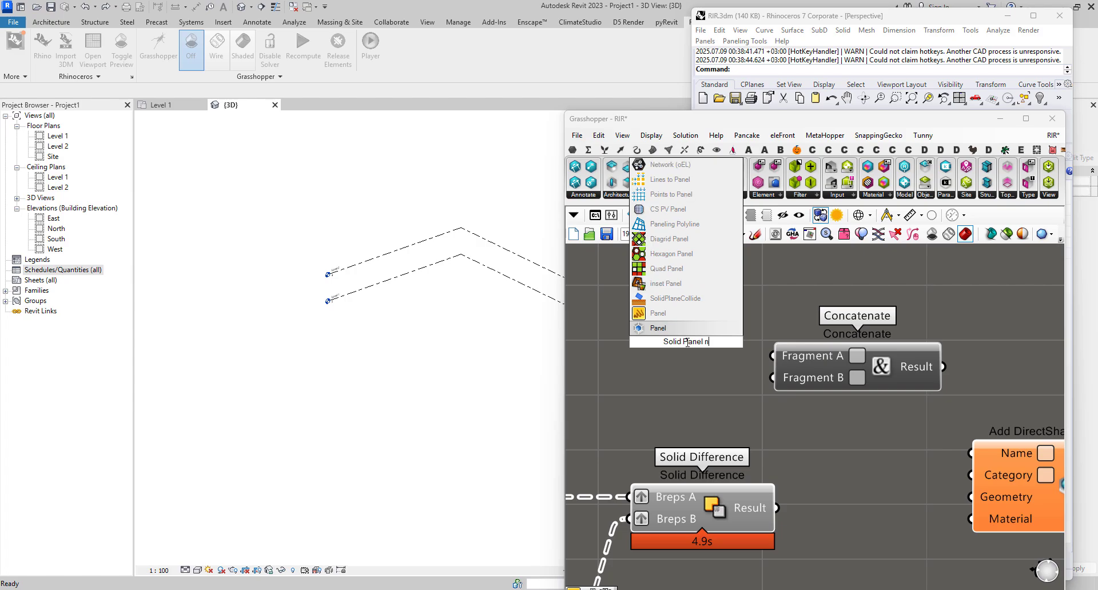
pyautogui.press('BackSpace')
pyautogui.write('No.')
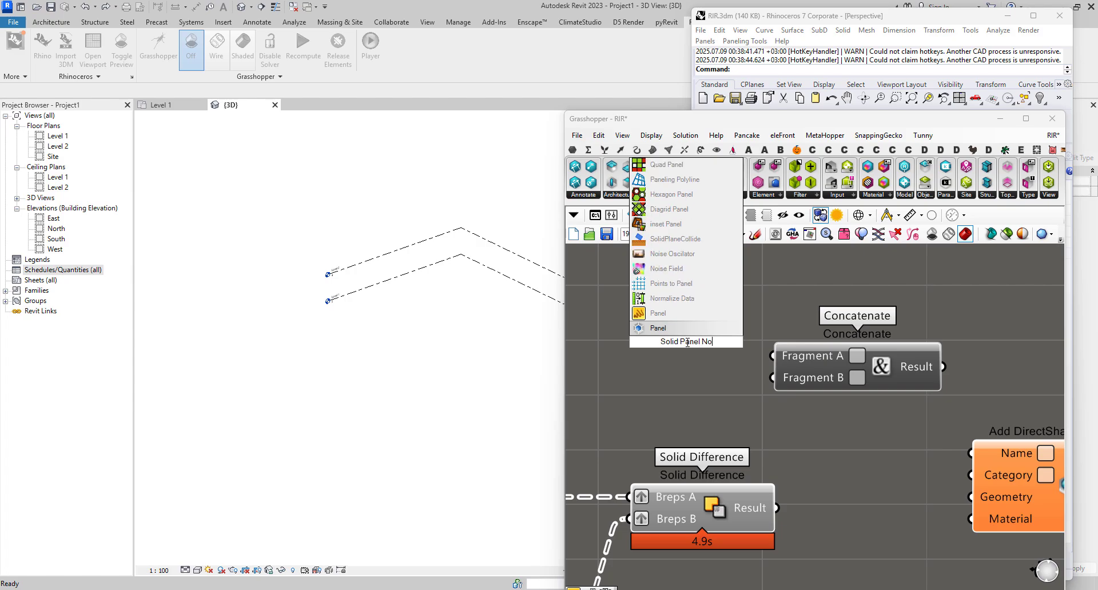
pyautogui.press('BackSpace')
pyautogui.press('BackSpace')
pyautogui.press('BackSpace')
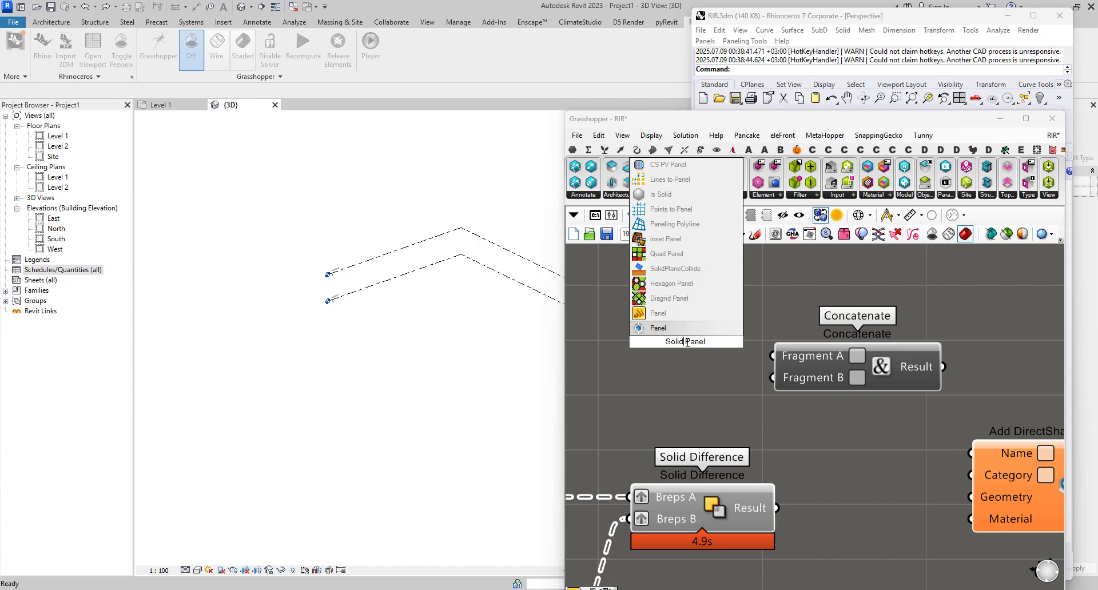
pyautogui.press('Return')
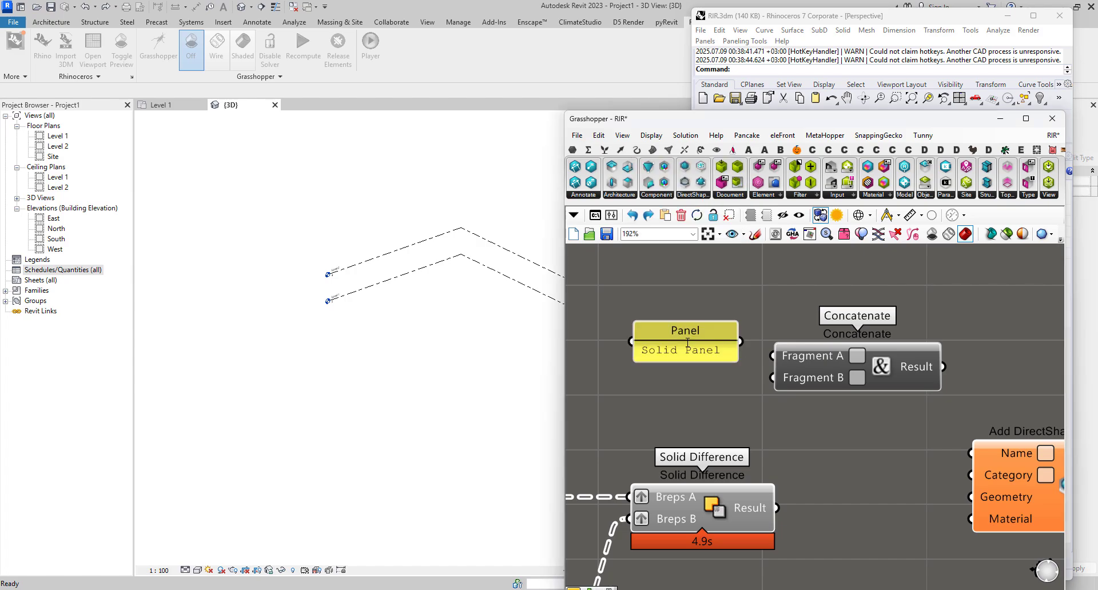
pyautogui.moveTo(744, 342); pyautogui.dragTo(827, 373)
# Place a Series component just beneath the "Solid Panel" panel and set its Start value to 1
pyautogui.doubleClick(692, 389)
pyautogui.write('series')
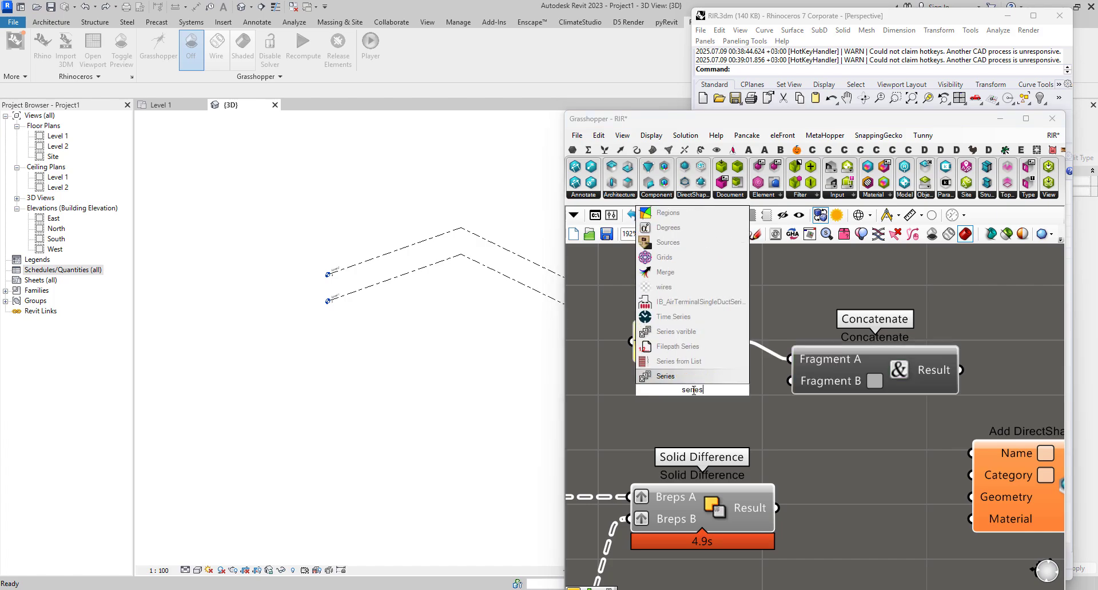
pyautogui.press('Return')
pyautogui.moveTo(693, 390); pyautogui.dragTo(709, 406)
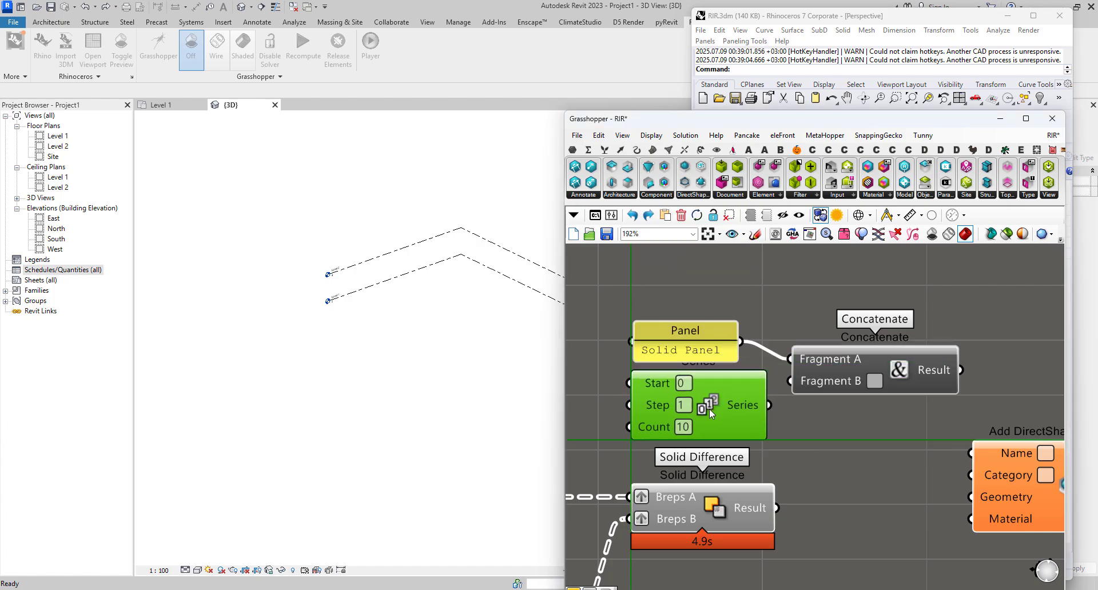
pyautogui.click(681, 386)
pyautogui.write('1')
pyautogui.press('Return')
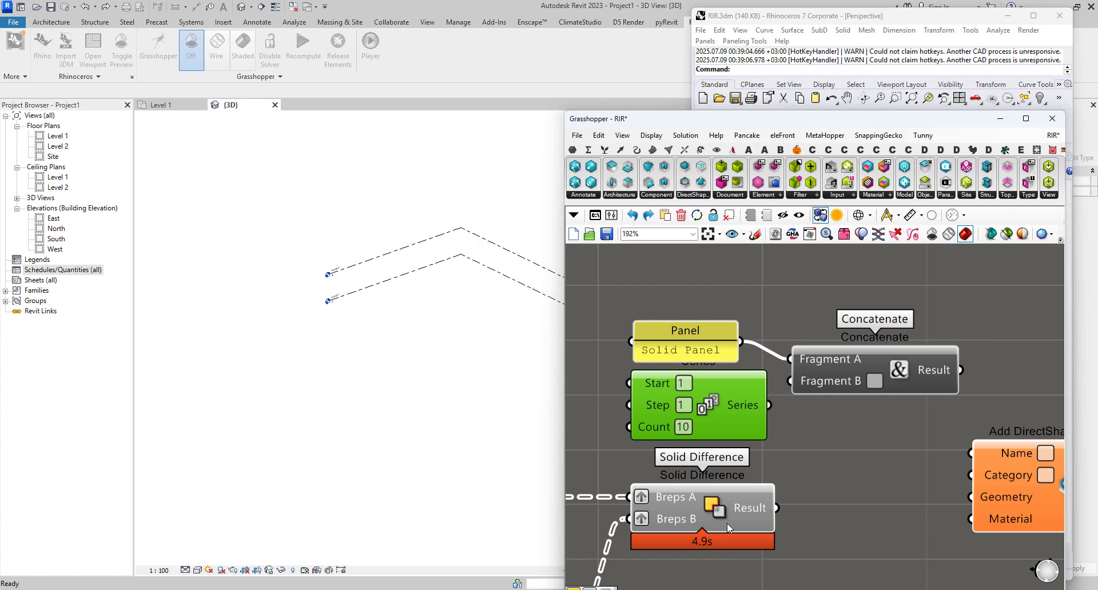
# Add a List Length component fed by the Solid Difference Result and flatten its List input
pyautogui.moveTo(745, 508); pyautogui.dragTo(734, 461, button='right')
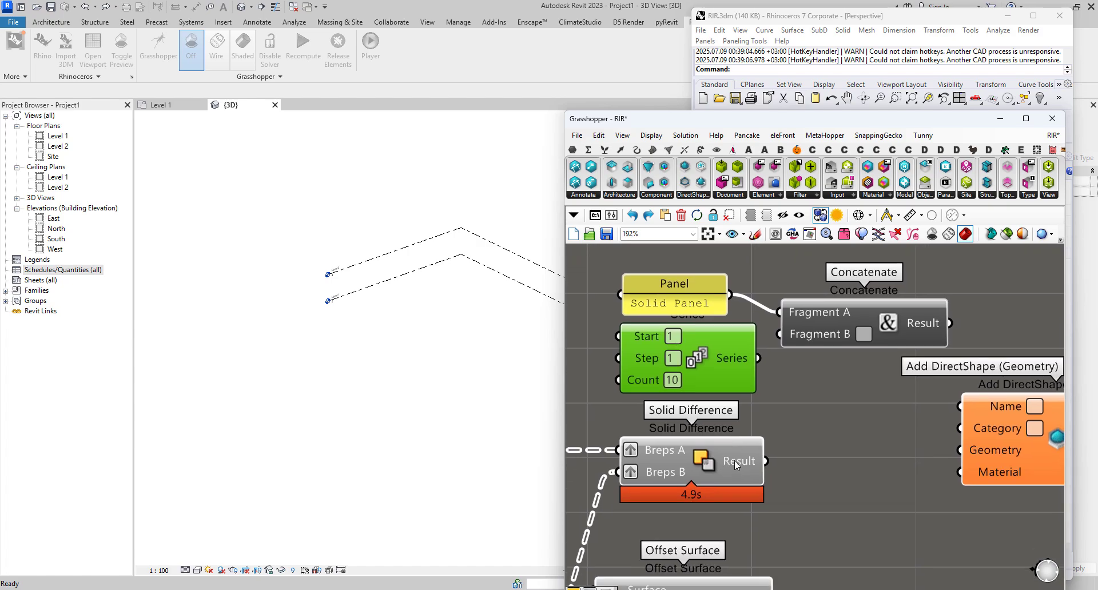
pyautogui.doubleClick(856, 513)
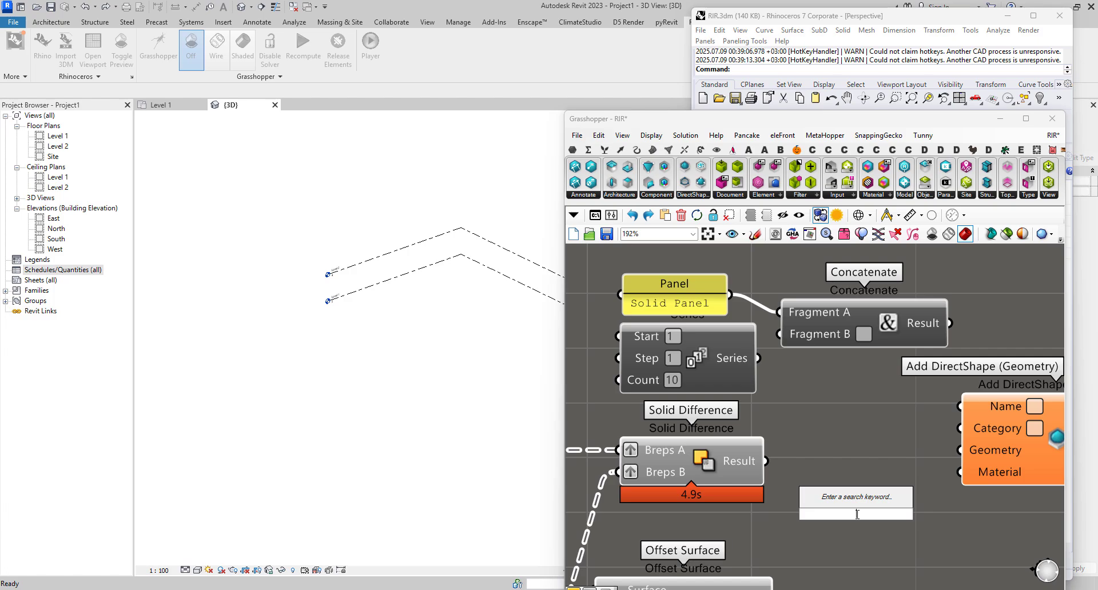
pyautogui.write('list length')
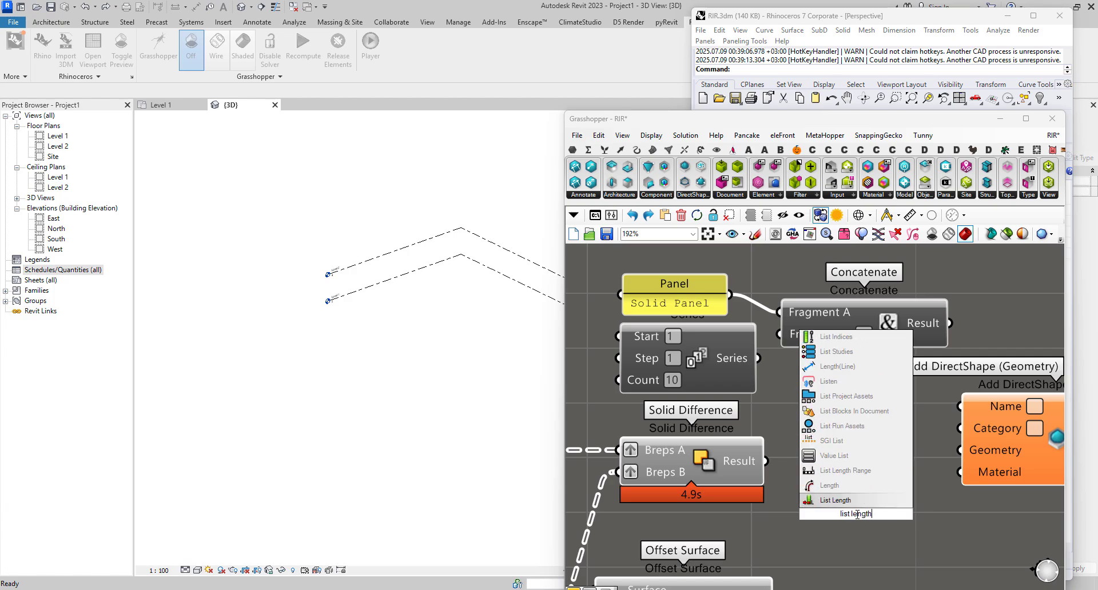
pyautogui.press('Return')
pyautogui.moveTo(765, 461); pyautogui.dragTo(814, 513)
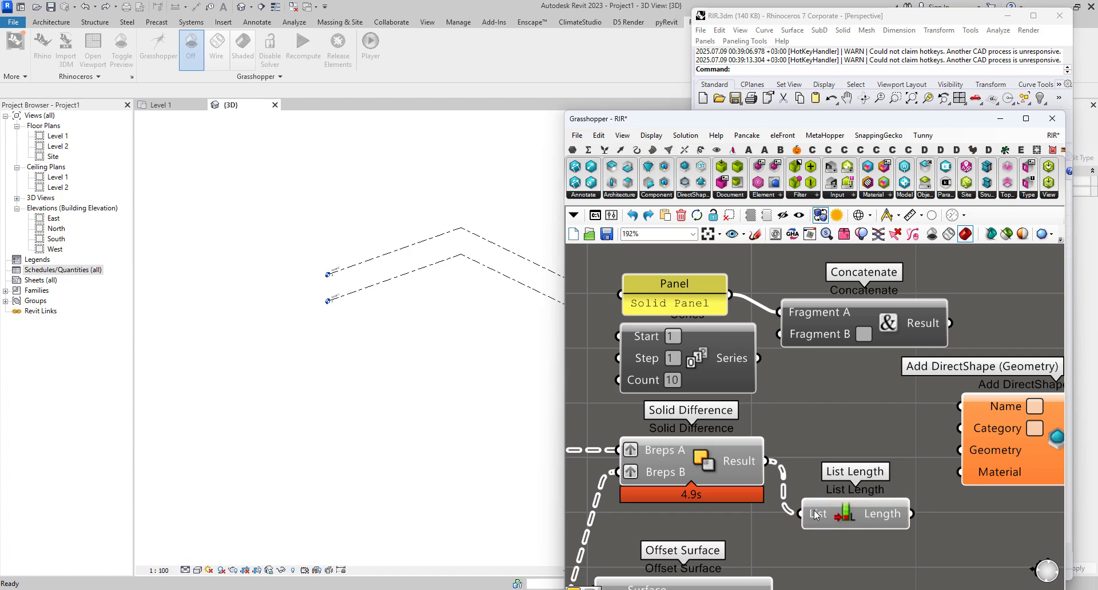
pyautogui.rightClick(816, 514)
pyautogui.click(875, 455)
pyautogui.moveTo(890, 518); pyautogui.dragTo(879, 518)
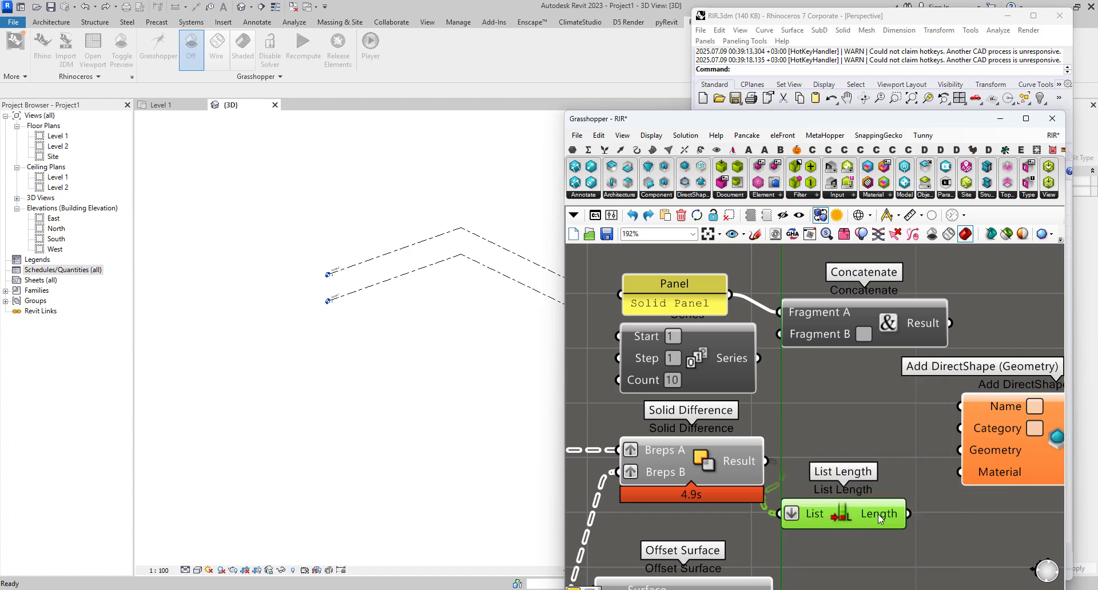
# Make room after Solid Difference, connect List Length's output to the Series Count input, and align List Length with Solid Difference
pyautogui.scroll(-3, 861, 440)
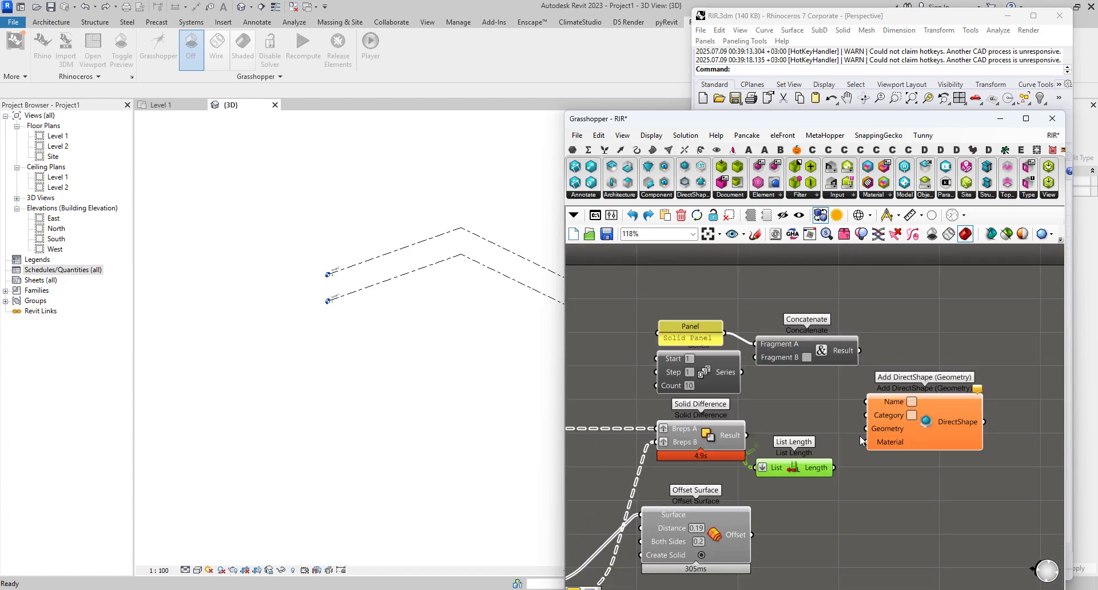
pyautogui.keyDown('alt'); pyautogui.moveTo(862, 440); pyautogui.dragTo(993, 445); pyautogui.keyUp('alt')
pyautogui.moveTo(832, 315); pyautogui.dragTo(833, 370)
pyautogui.moveTo(833, 468); pyautogui.dragTo(783, 384)
pyautogui.moveTo(791, 473); pyautogui.dragTo(789, 440)
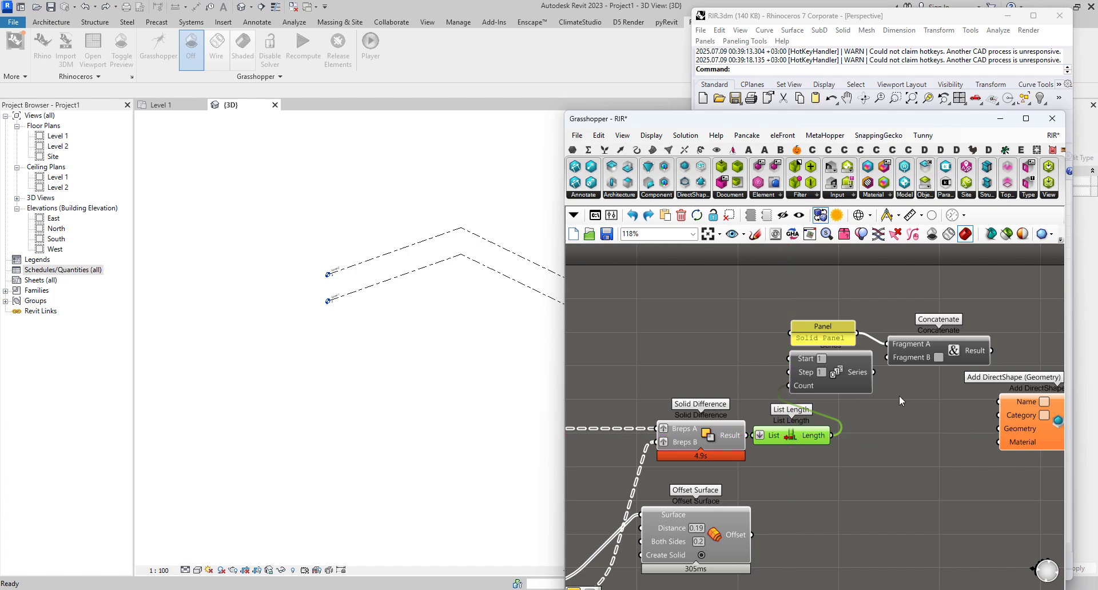
# Connect the Series output to Fragment B of Concatenate and inspect the combined names at Result
pyautogui.moveTo(959, 356); pyautogui.dragTo(724, 350, button='right')
pyautogui.scroll(2, 725, 347)
pyautogui.moveTo(603, 372); pyautogui.dragTo(639, 352)
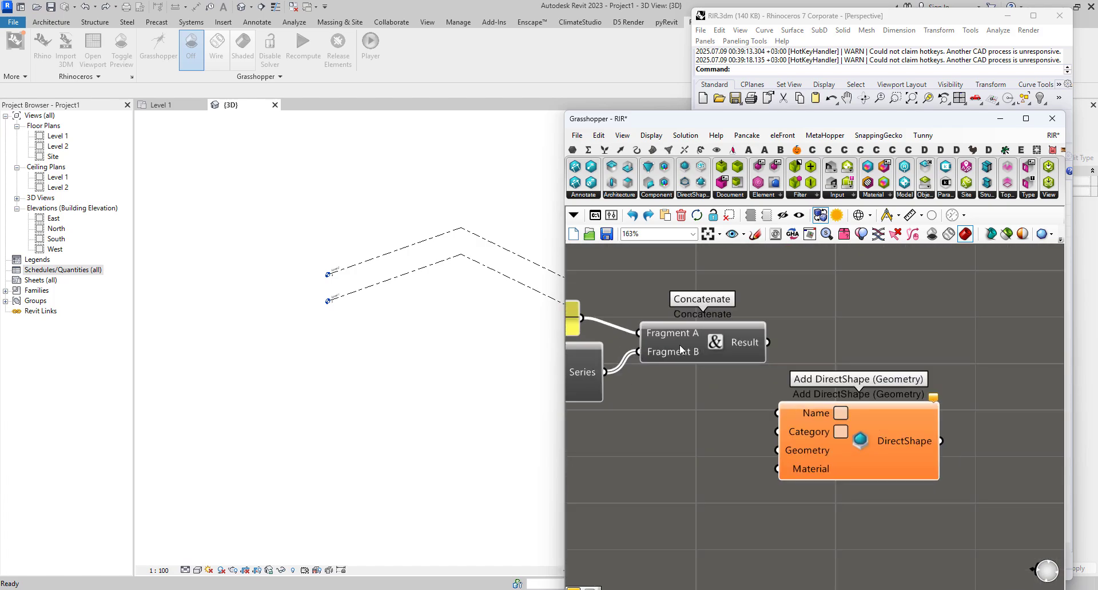
pyautogui.moveTo(761, 347)
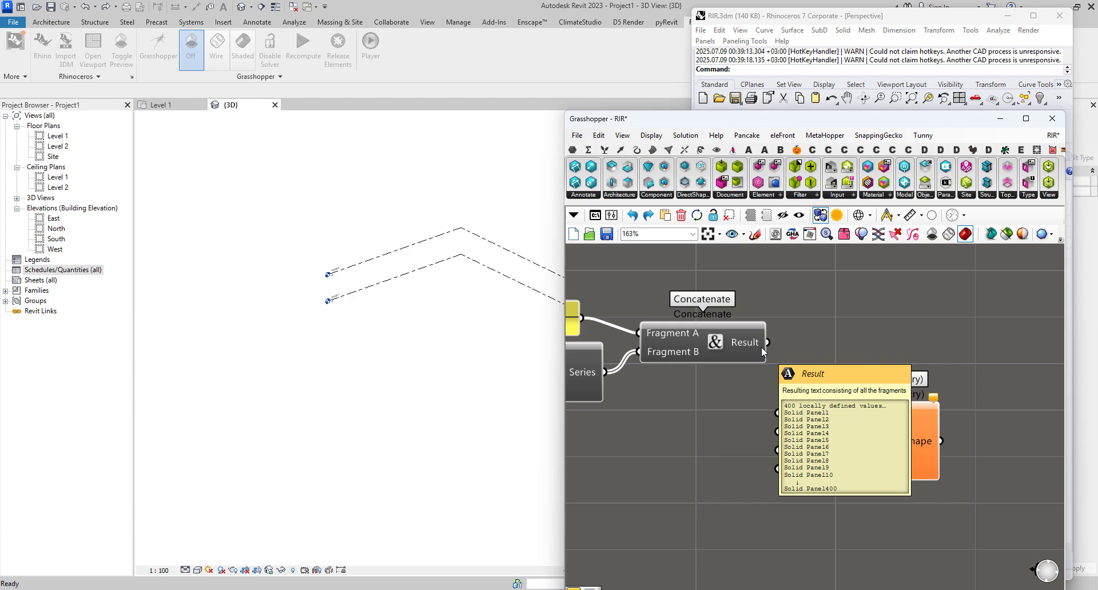
# Add a trailing space to the "Solid Panel" text and recheck the names in the Concatenate Result
pyautogui.moveTo(714, 391); pyautogui.dragTo(868, 431, button='right')
pyautogui.scroll(4, 709, 369)
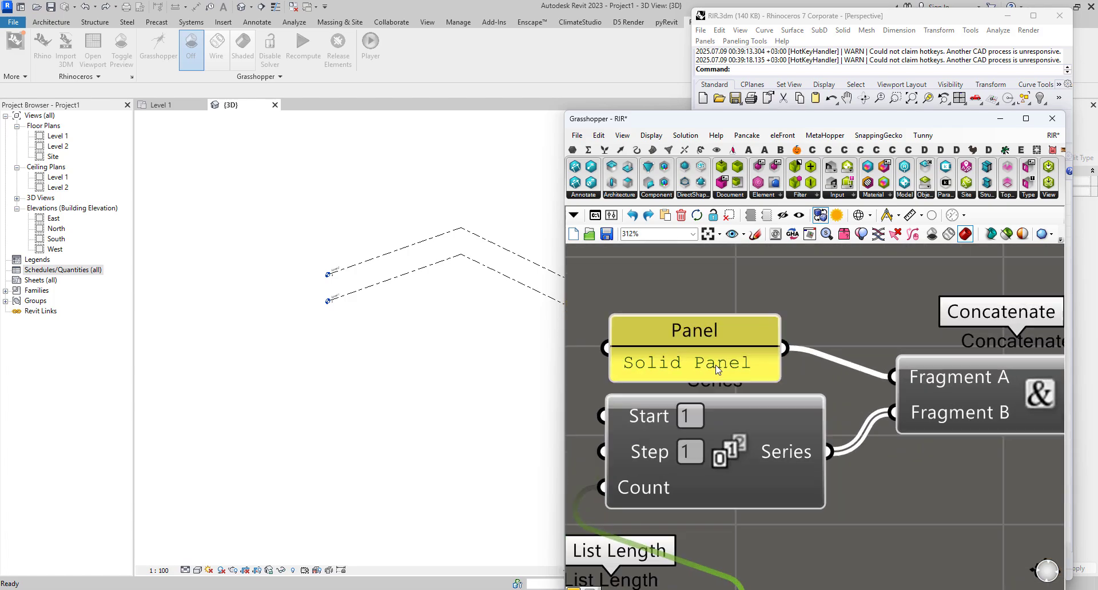
pyautogui.click(716, 365)
pyautogui.doubleClick(738, 367)
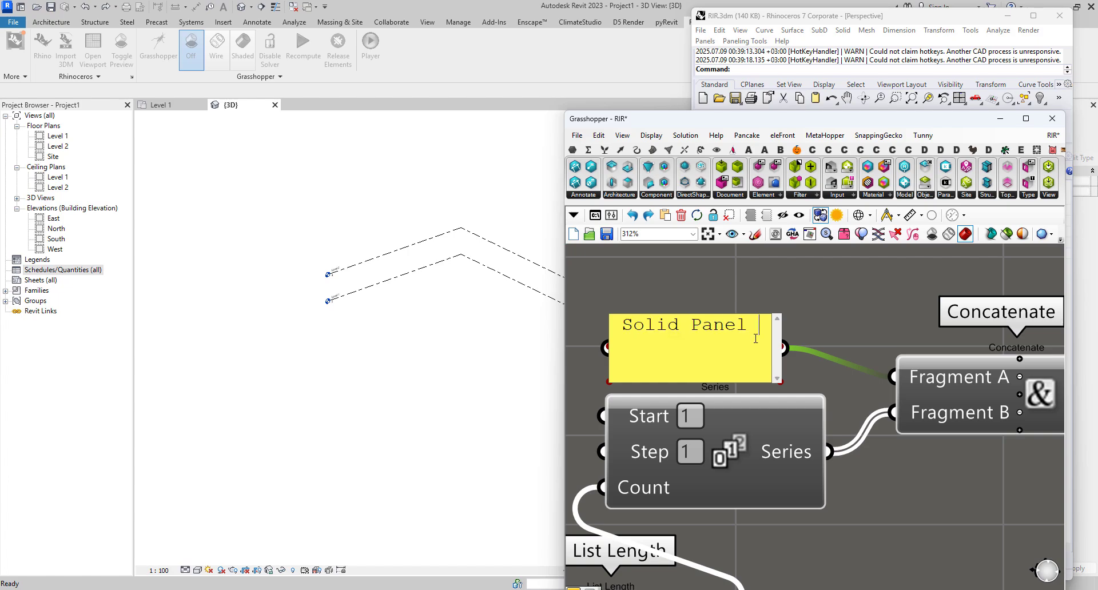
pyautogui.click(795, 284)
pyautogui.scroll(-4, 795, 284)
pyautogui.moveTo(937, 337); pyautogui.dragTo(717, 348, button='right')
pyautogui.scroll(2, 715, 341)
pyautogui.moveTo(715, 341)
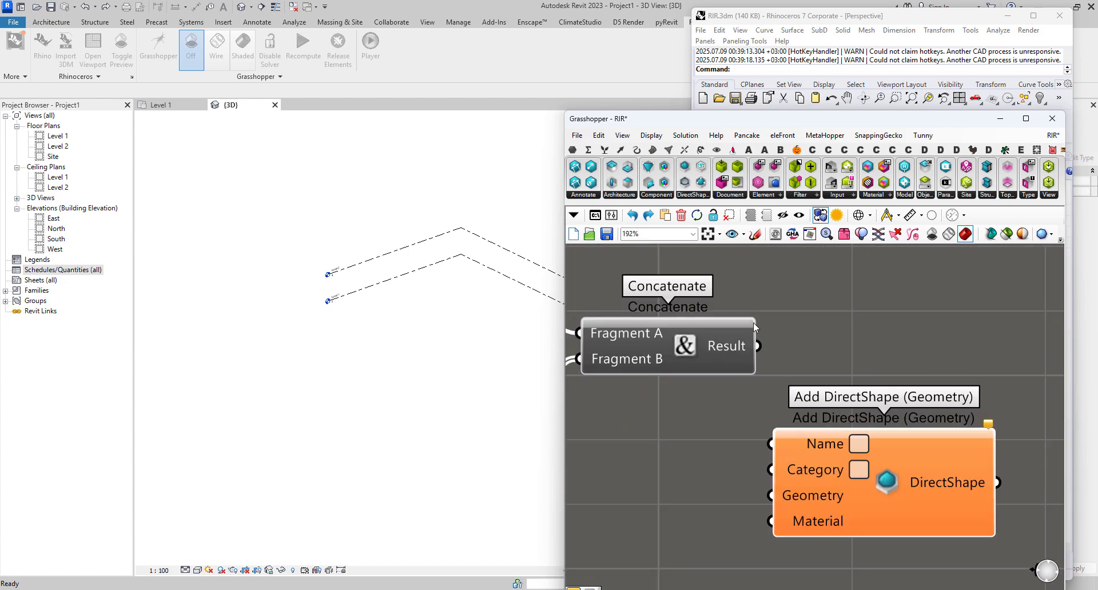
pyautogui.scroll(-2, 683, 346)
pyautogui.moveTo(682, 346)
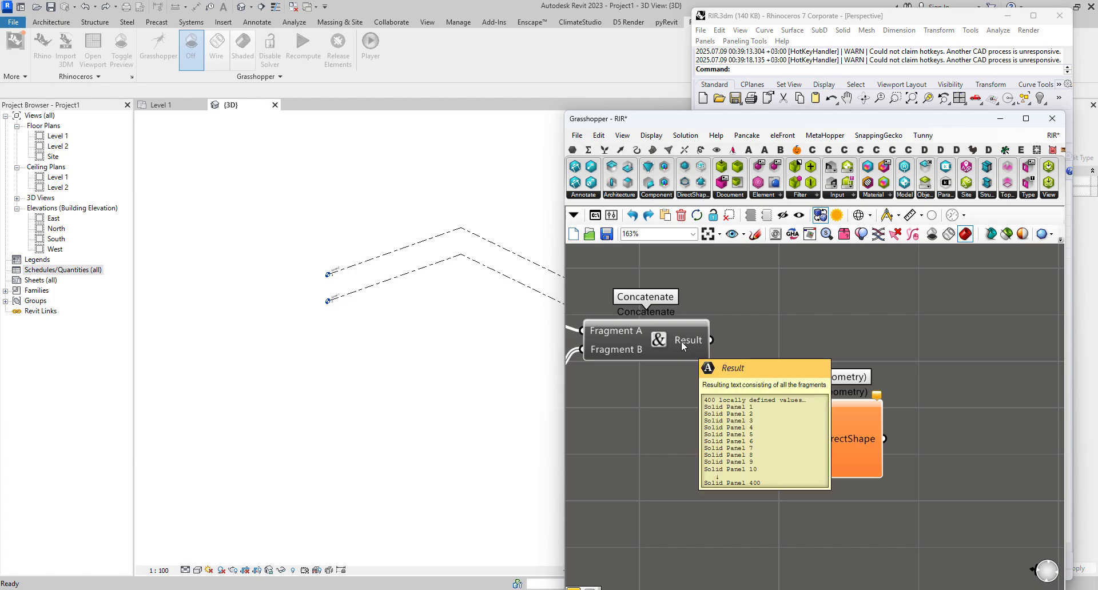
pyautogui.moveTo(763, 410); pyautogui.dragTo(808, 409, button='right')
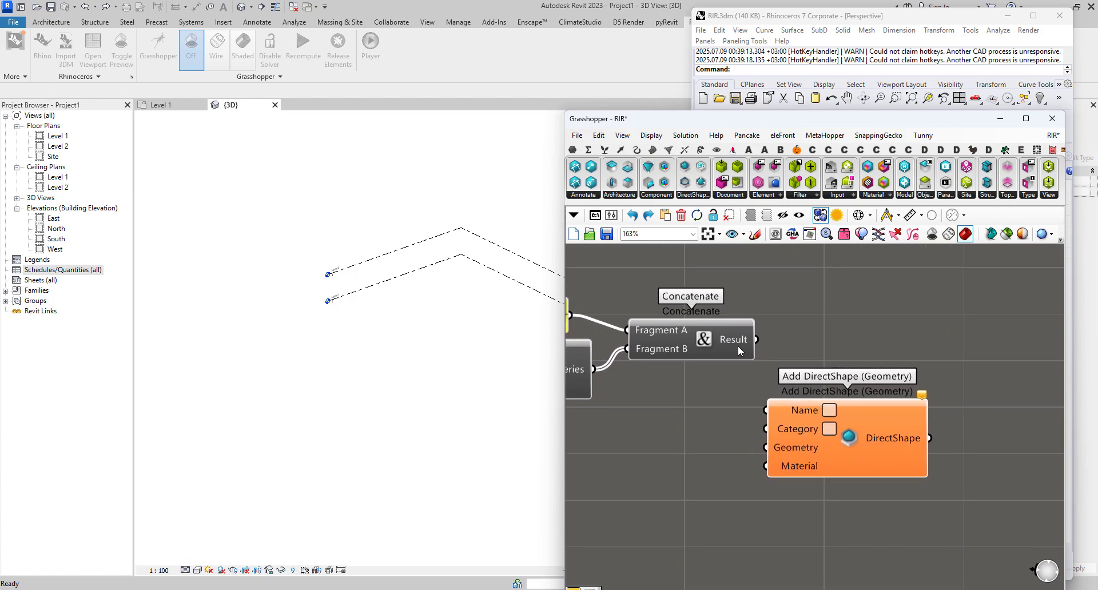
# Move the Add DirectShape (Geometry) component farther away from Concatenate
pyautogui.scroll(-3, 789, 449)
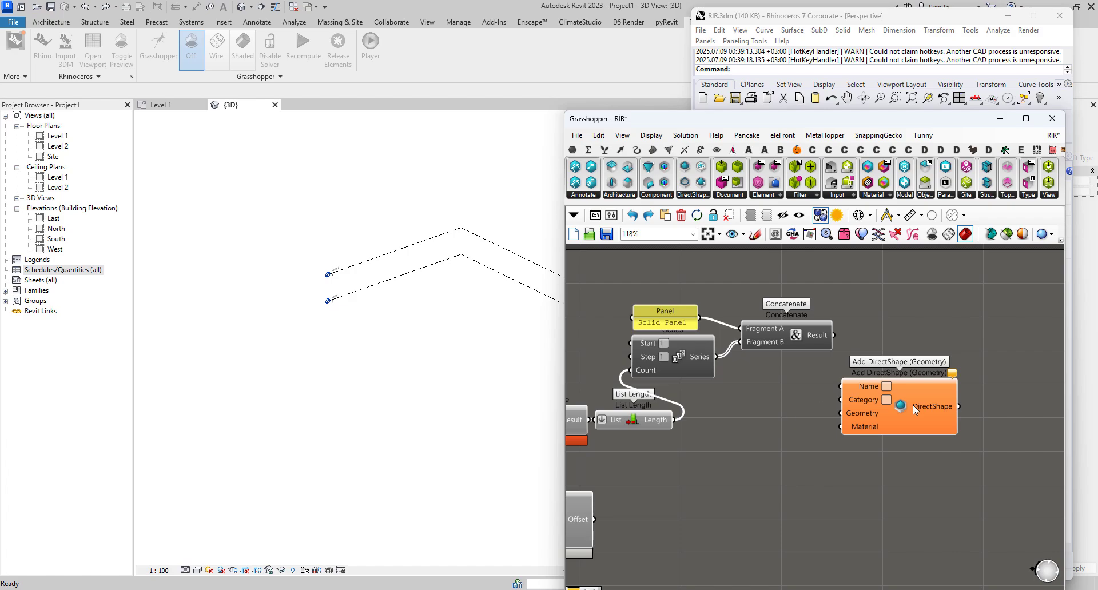
pyautogui.moveTo(914, 408); pyautogui.dragTo(984, 402)
pyautogui.rightClick(924, 376)
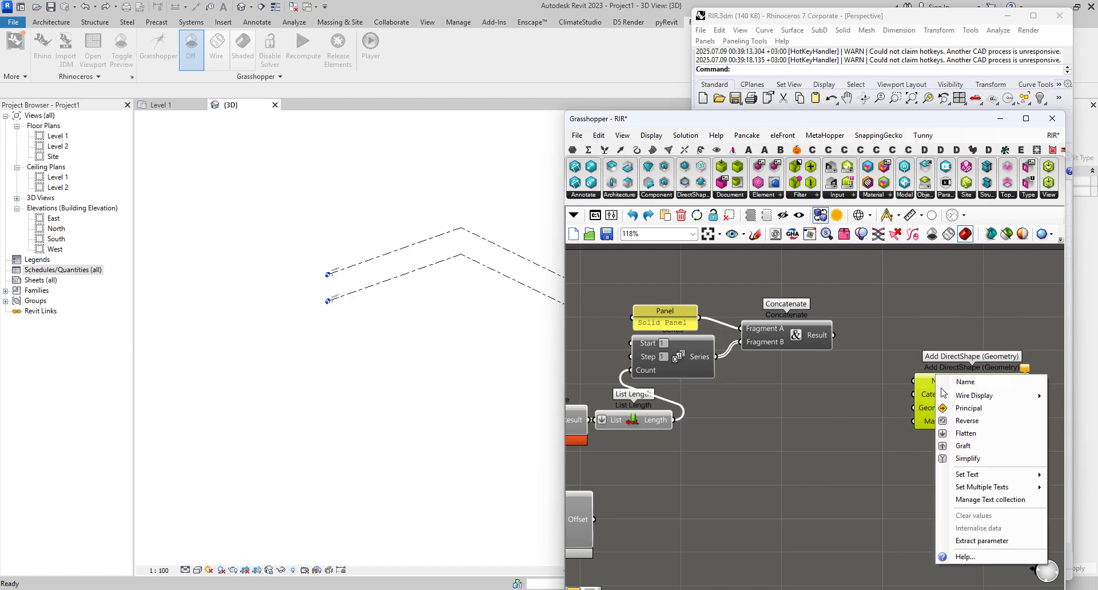
pyautogui.click(742, 437)
# Rearrange the naming components so that List Length sits directly before the Count input of Series
pyautogui.moveTo(638, 430); pyautogui.dragTo(738, 402, button='right')
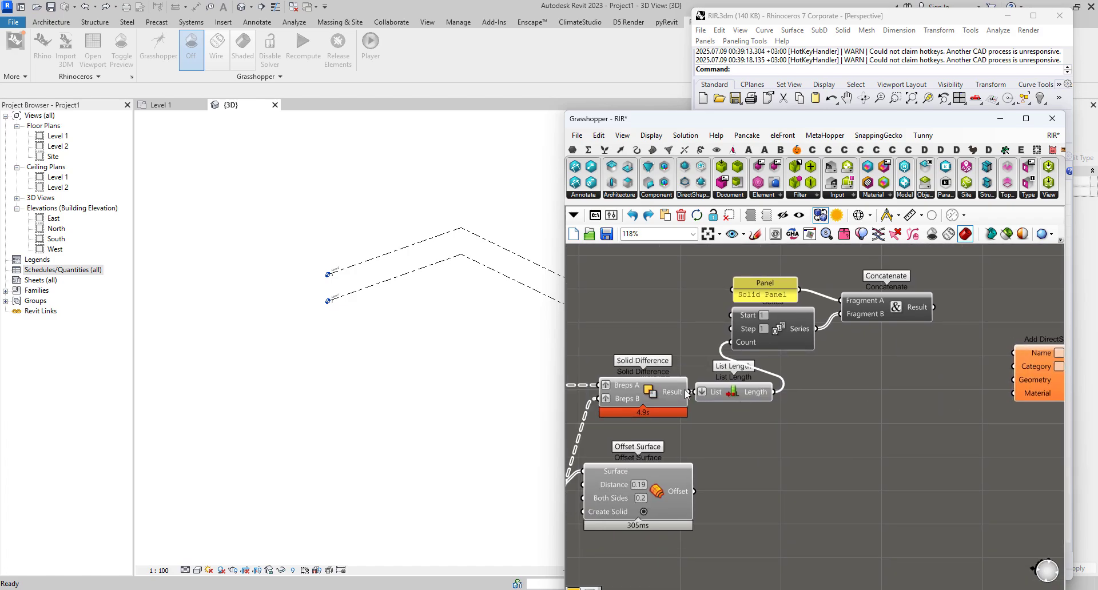
pyautogui.moveTo(771, 389); pyautogui.dragTo(782, 328)
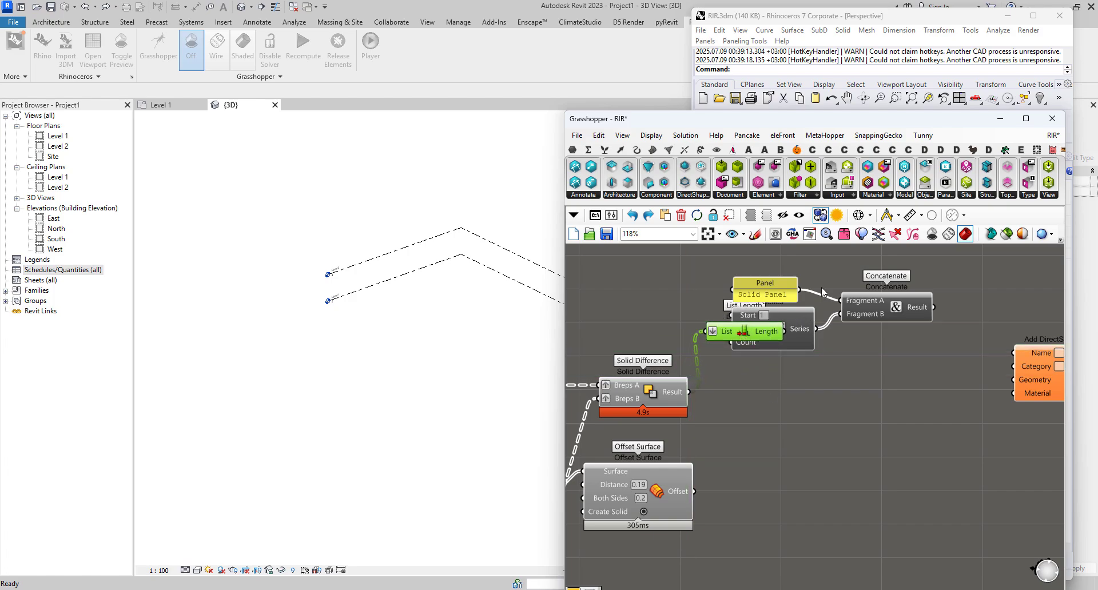
pyautogui.moveTo(880, 271); pyautogui.dragTo(769, 344)
pyautogui.moveTo(744, 337)
pyautogui.mouseDown()
pyautogui.moveTo(820, 334)
pyautogui.moveTo(731, 333)
pyautogui.moveTo(755, 331)
pyautogui.mouseUp()
pyautogui.click(815, 365)
pyautogui.moveTo(790, 384); pyautogui.dragTo(674, 388, button='right')
pyautogui.moveTo(973, 379); pyautogui.dragTo(987, 382)
pyautogui.moveTo(766, 409); pyautogui.dragTo(863, 406, button='right')
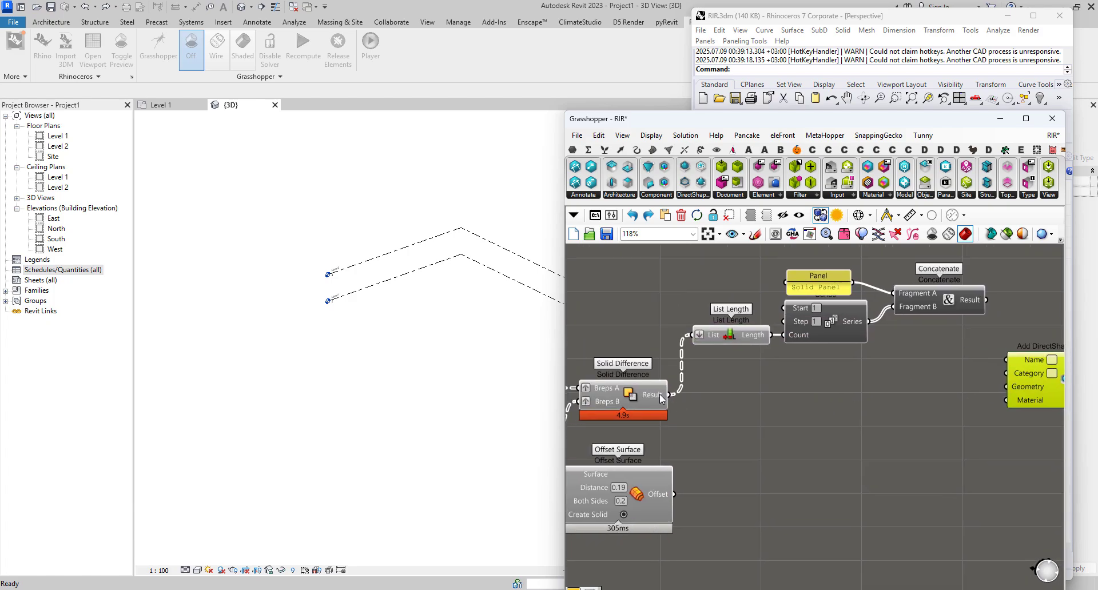
# Graft the Name input of the Add DirectShape (Geometry) component
pyautogui.moveTo(659, 393)
pyautogui.scroll(3, 893, 344)
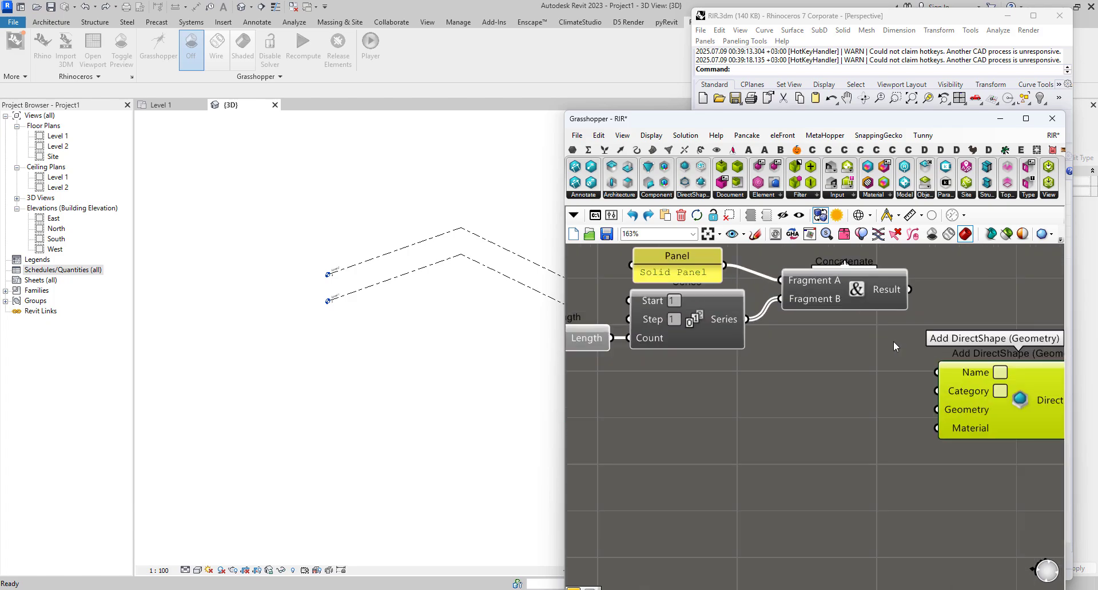
pyautogui.rightClick(968, 386)
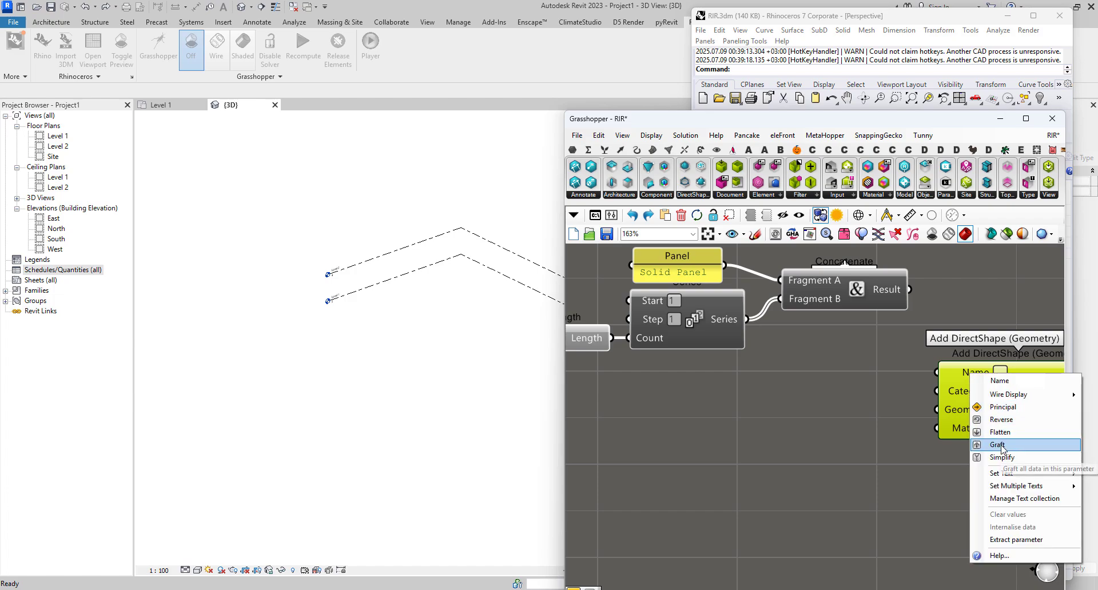
pyautogui.click(992, 444)
# Assign a Model category from near the end of the category list to Add DirectShape's Category input
pyautogui.rightClick(959, 392)
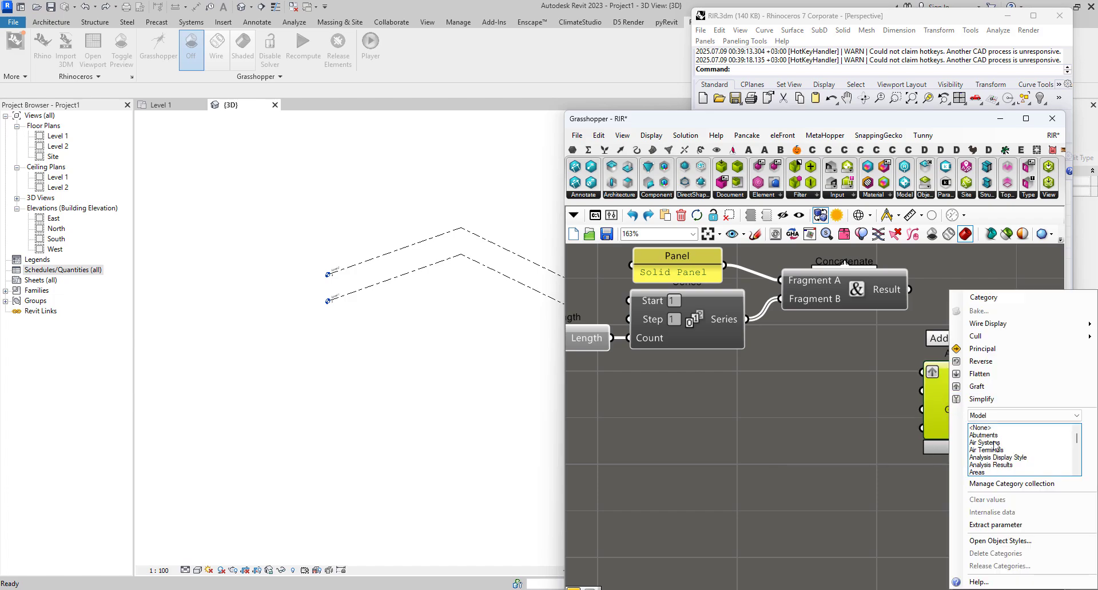
pyautogui.scroll(-20, 993, 446)
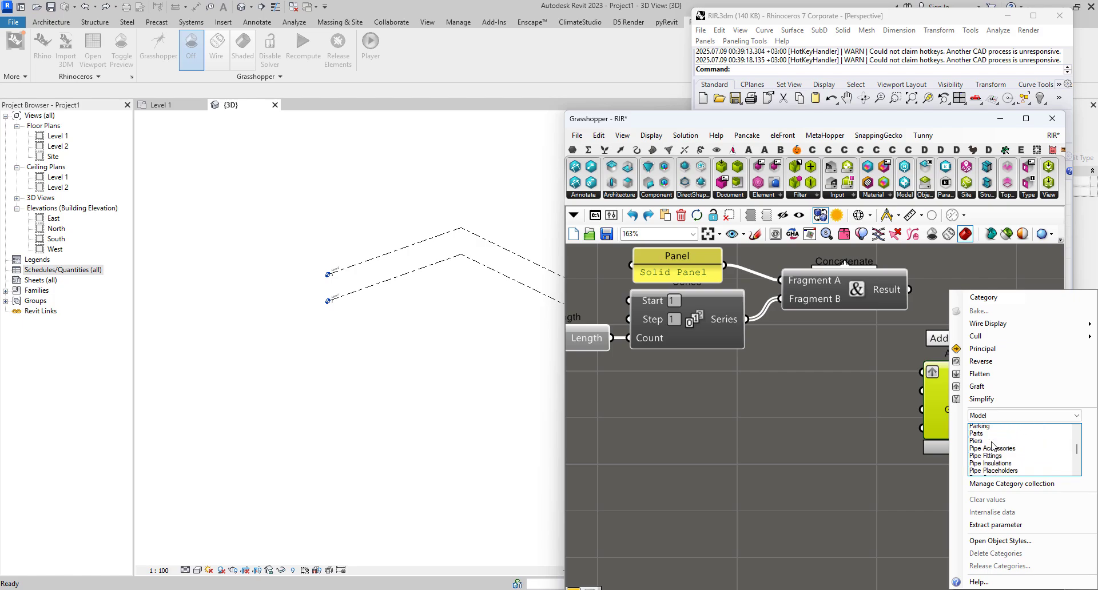
pyautogui.scroll(-10, 985, 485)
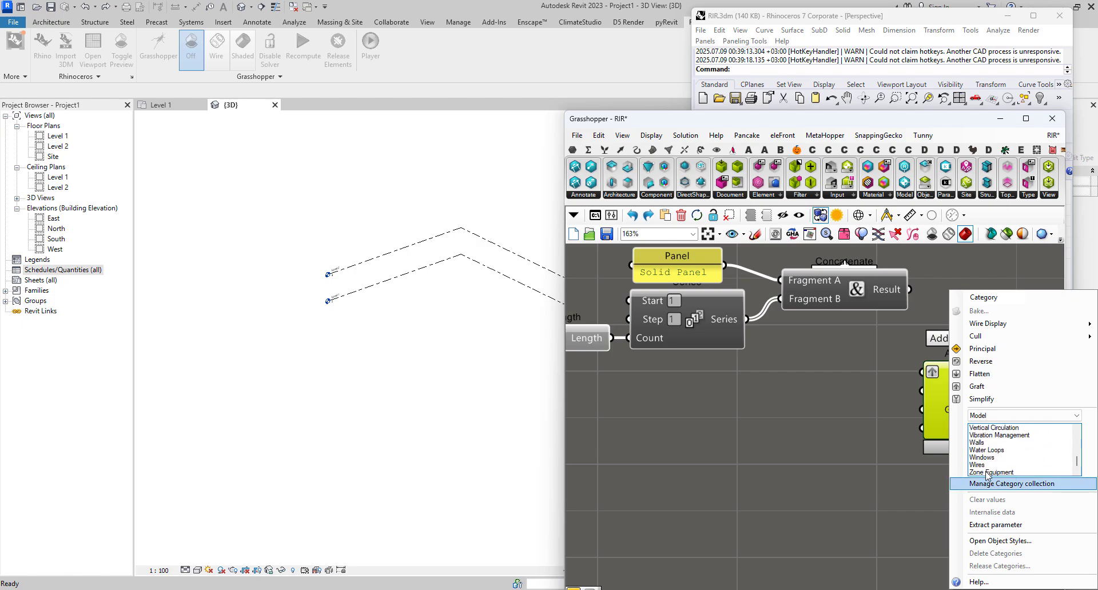
pyautogui.click(993, 450)
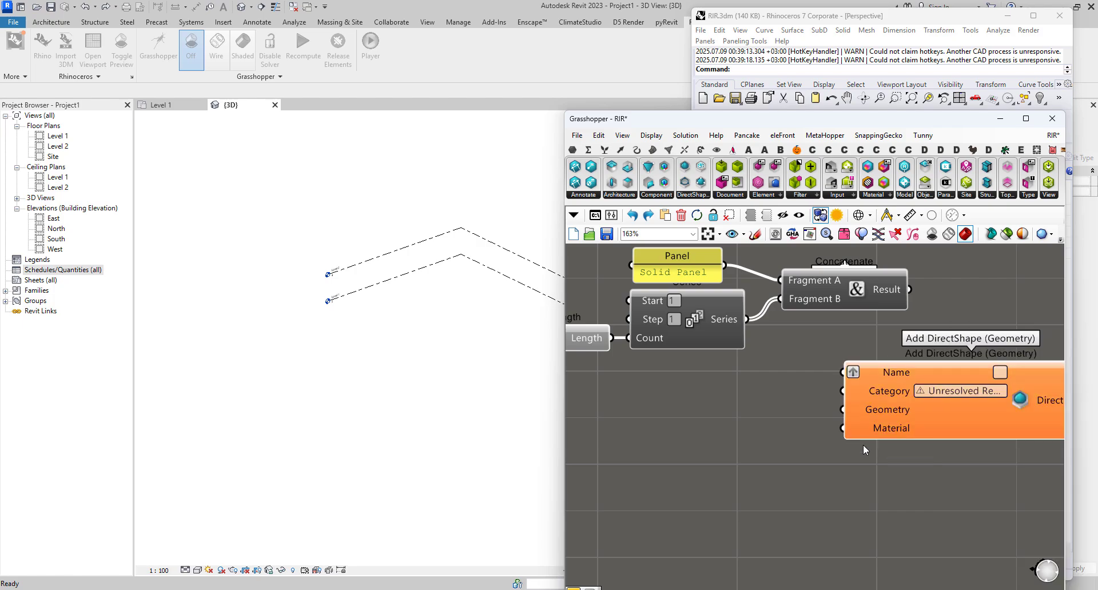
# Connect the Result output of Concatenate to the Name input of the Add DirectShape (Geometry) component
pyautogui.scroll(-2, 963, 422)
pyautogui.moveTo(959, 424); pyautogui.dragTo(1010, 430, button='right')
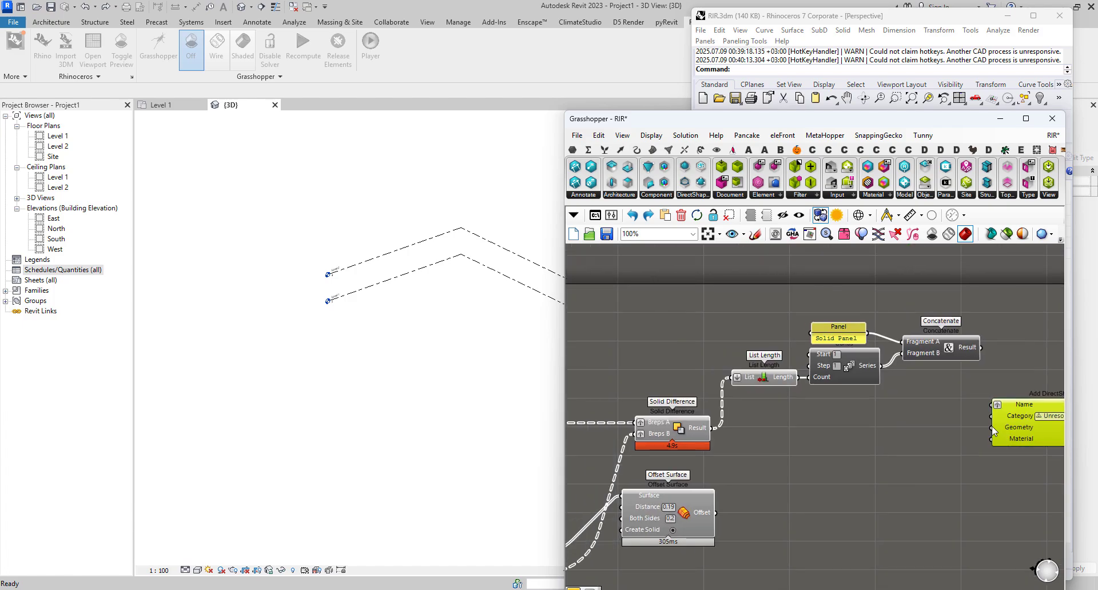
pyautogui.click(991, 427)
pyautogui.click(995, 409)
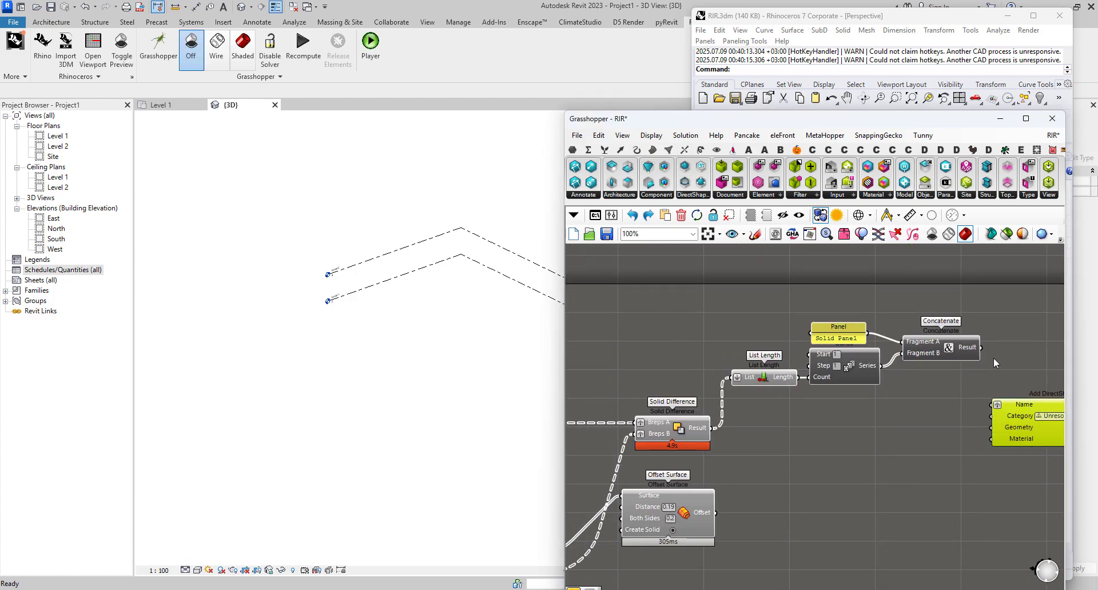
# Add a Material parameter to the canvas near the Material input of the Add DirectShape component
pyautogui.scroll(2, 995, 403)
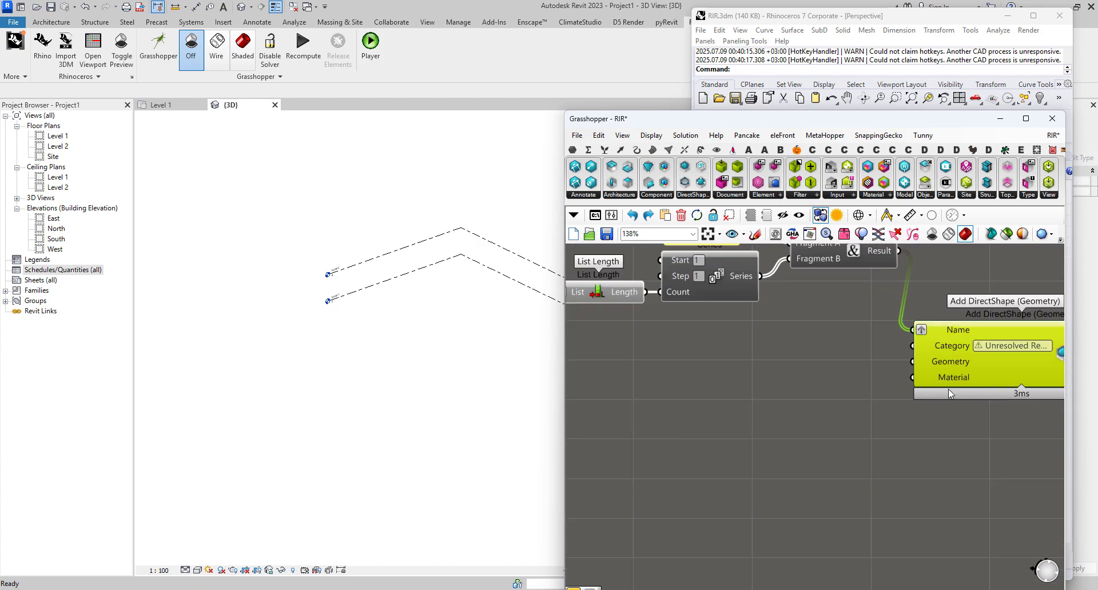
pyautogui.doubleClick(858, 442)
pyautogui.write('material')
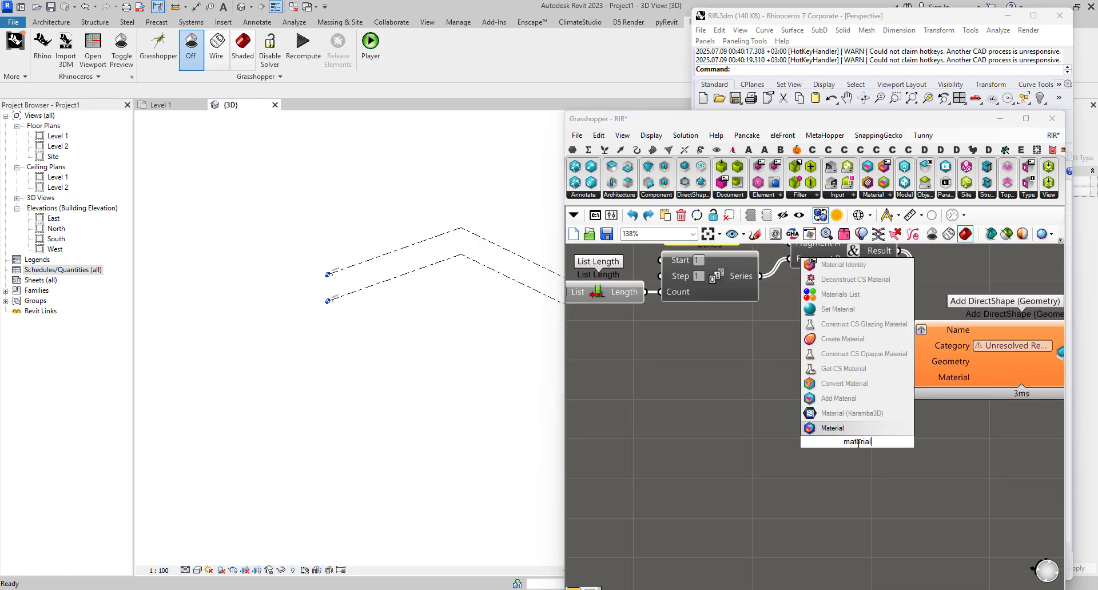
pyautogui.press('Return')
# Assign the Wood - Firing material to the Material parameter and connect it to Add DirectShape's Material input
pyautogui.rightClick(855, 442)
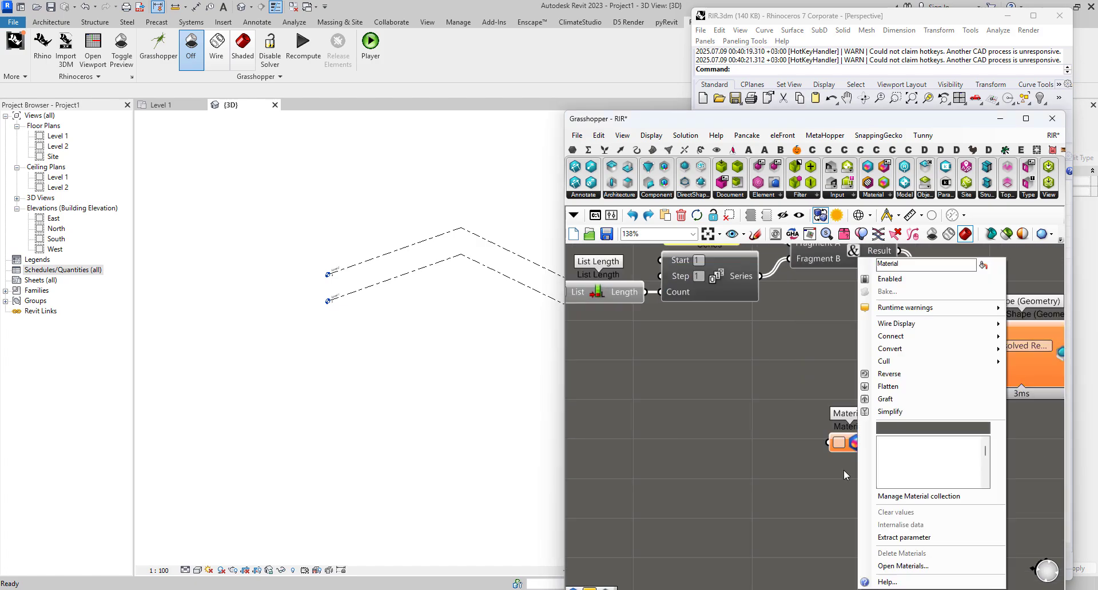
pyautogui.scroll(-3, 926, 466)
pyautogui.scroll(5, 927, 466)
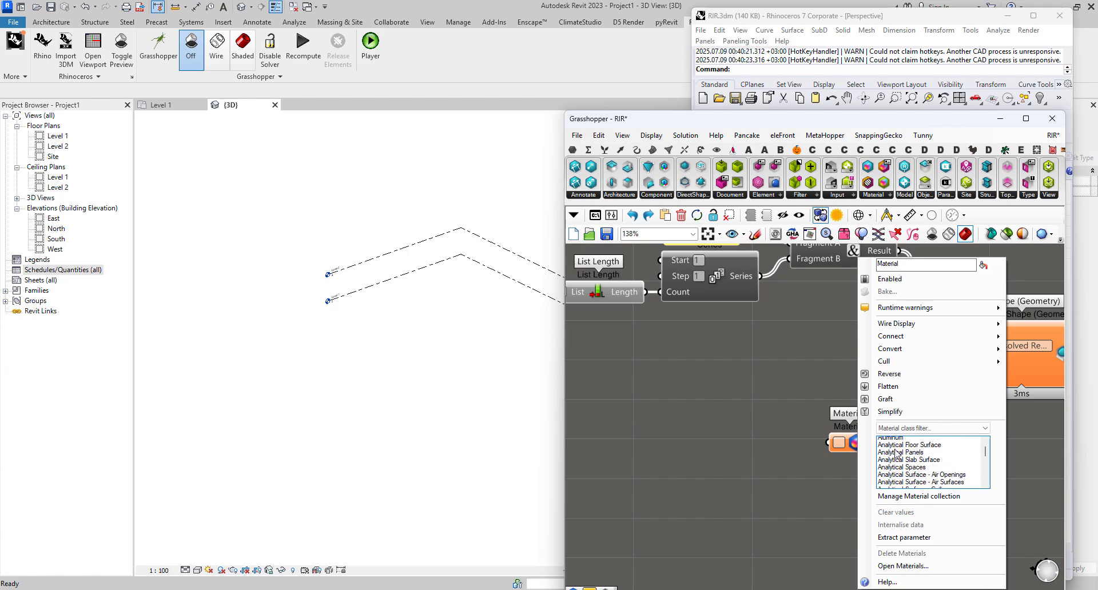
pyautogui.scroll(-15, 906, 456)
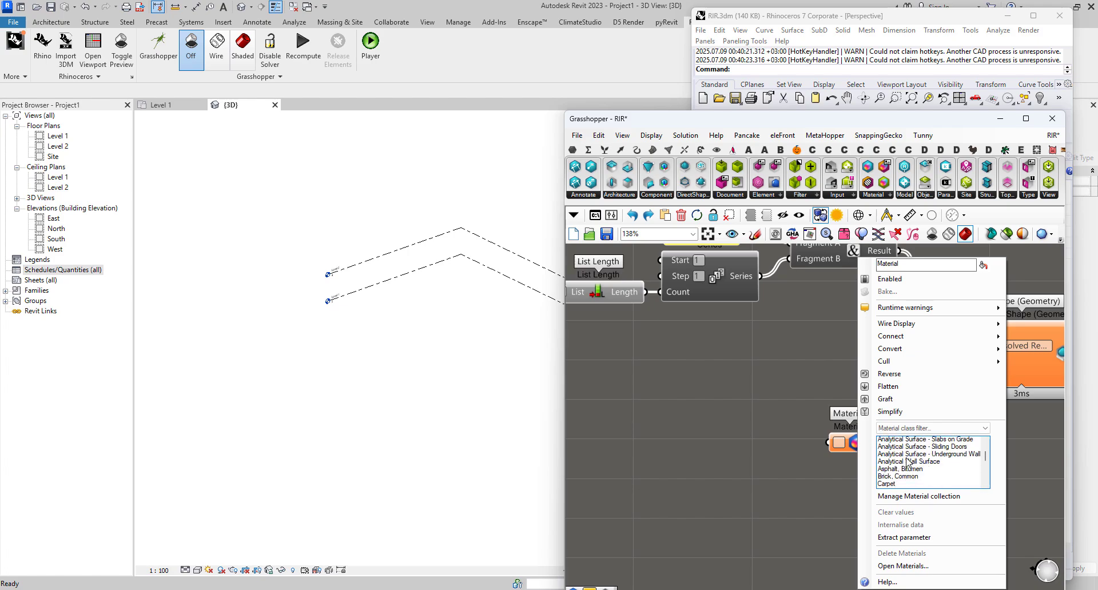
pyautogui.scroll(-1, 905, 476)
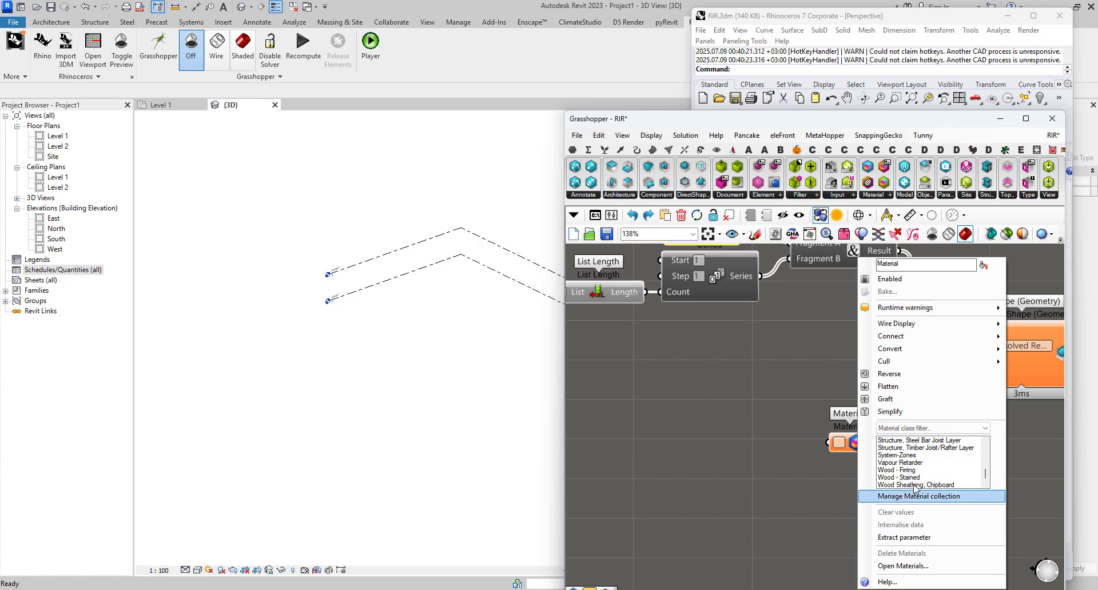
pyautogui.click(911, 470)
pyautogui.click(800, 487)
pyautogui.moveTo(871, 442); pyautogui.dragTo(912, 378)
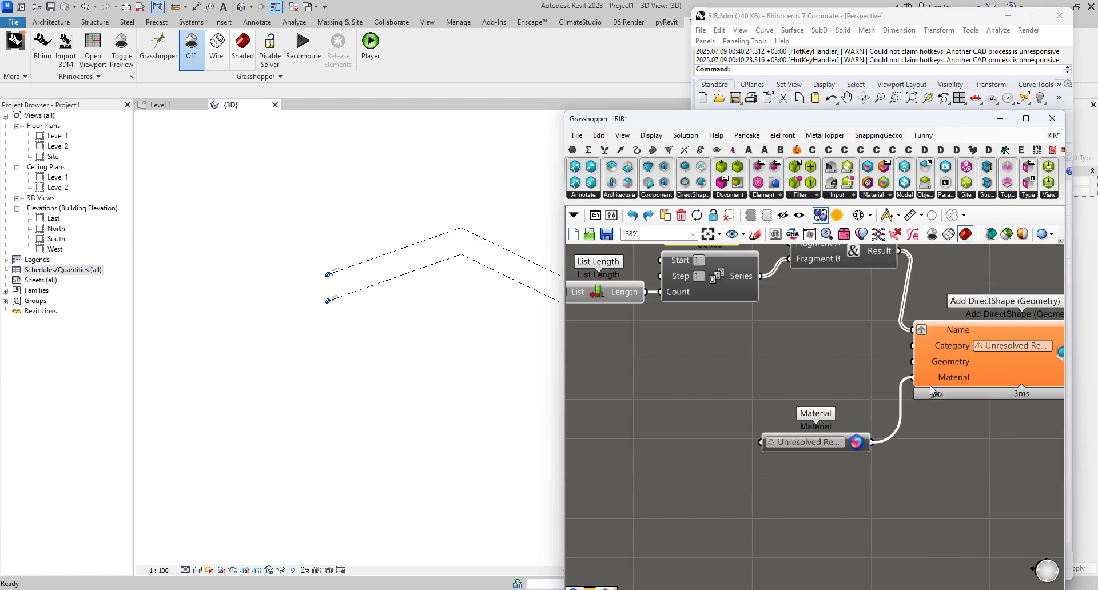
# Connect the Solid Difference result to the Geometry input of the Add DirectShape component
pyautogui.scroll(-3, 917, 407)
pyautogui.moveTo(917, 407); pyautogui.dragTo(976, 441, button='right')
pyautogui.moveTo(953, 408); pyautogui.dragTo(739, 409)
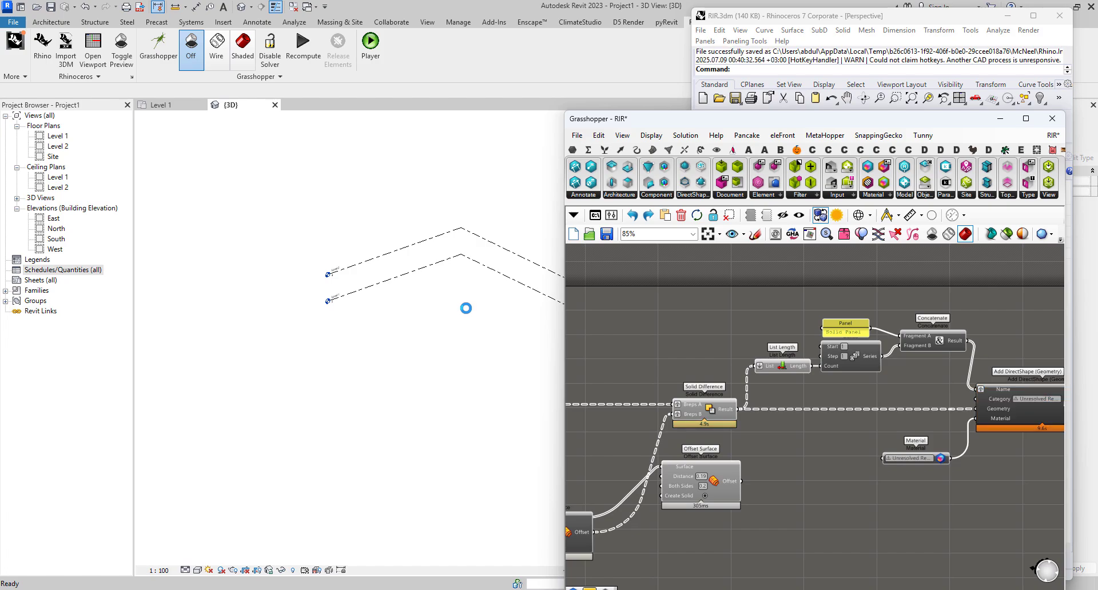
# Examine the generated solid panels in Revit's 3D view and select one of them to check its category and name
pyautogui.scroll(-2, 385, 314)
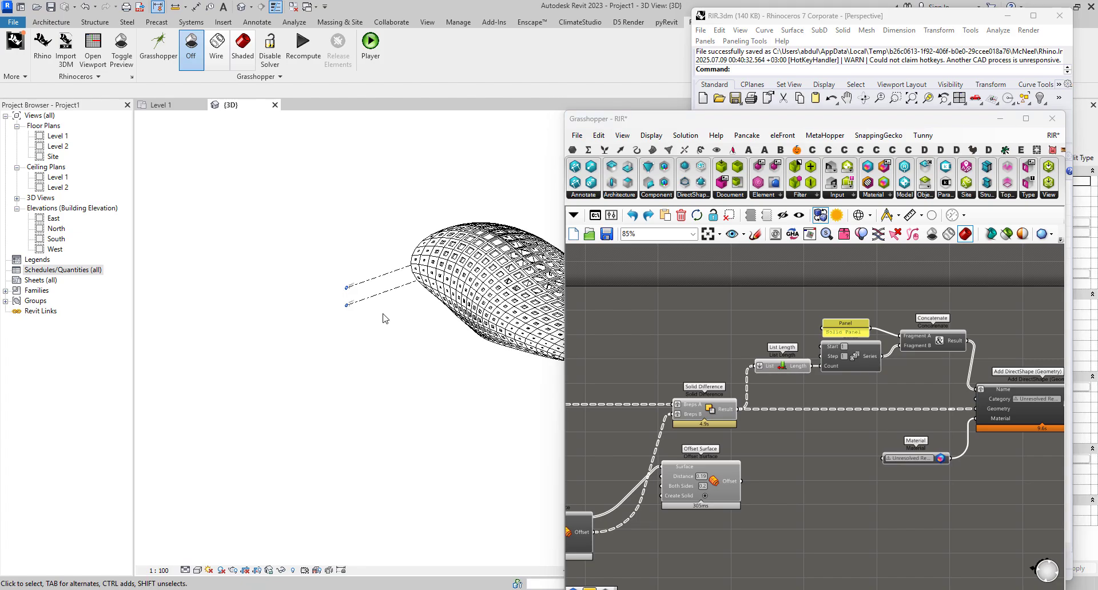
pyautogui.scroll(6, 480, 313)
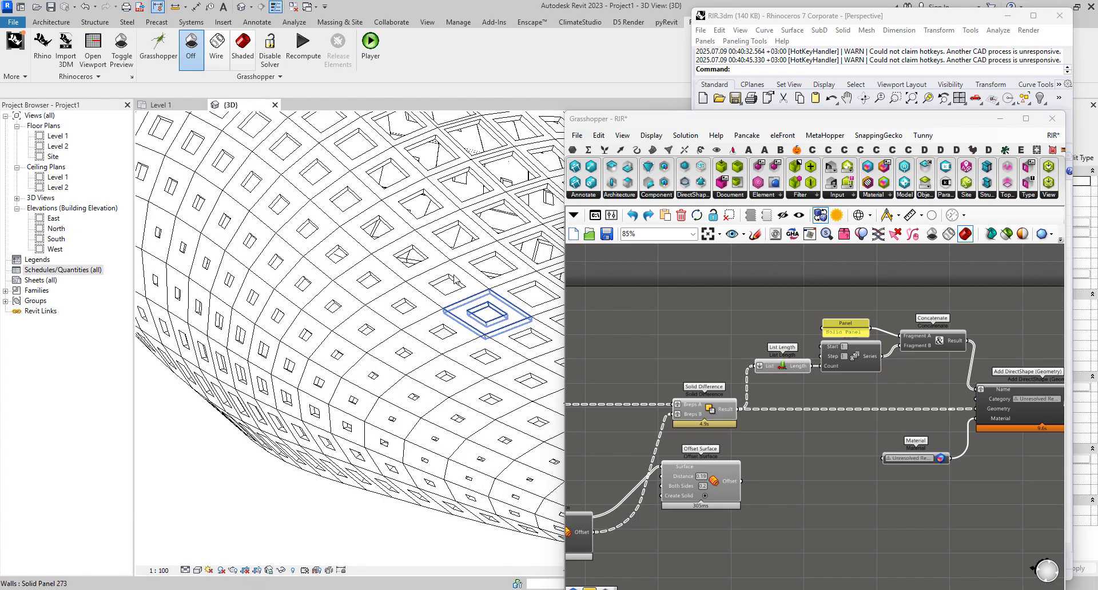
pyautogui.click(465, 303)
pyautogui.click(444, 291)
pyautogui.click(422, 305)
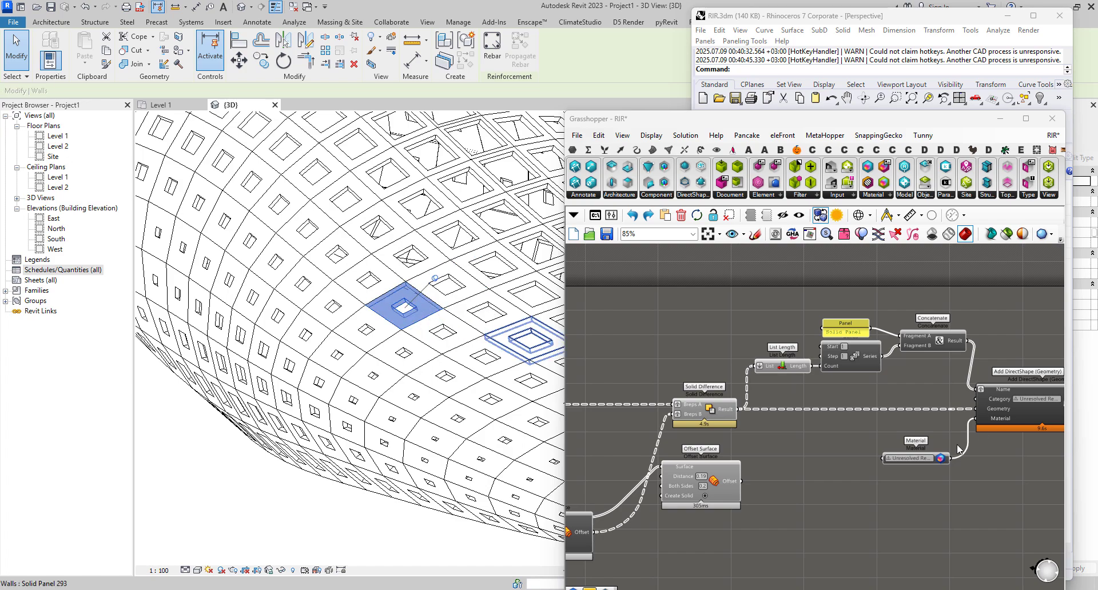
# Move the Material parameter closer to the Material input of the Add DirectShape component
pyautogui.moveTo(941, 457); pyautogui.dragTo(950, 426)
pyautogui.moveTo(950, 426); pyautogui.dragTo(833, 395, button='right')
pyautogui.moveTo(833, 395)
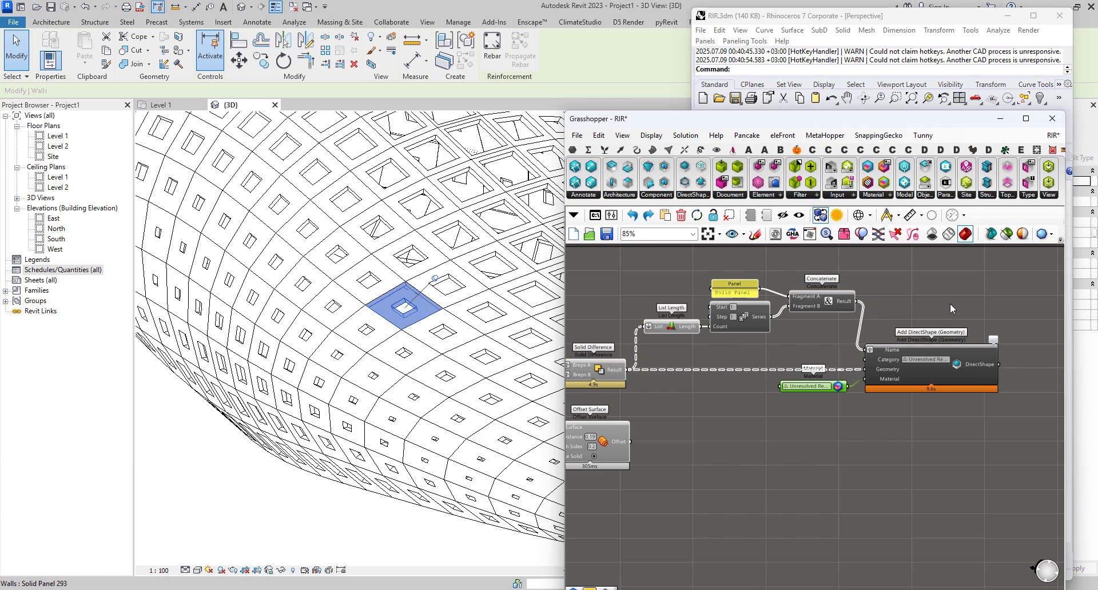
# Duplicate the text panel, Series, Concatenate, Material and Add DirectShape components as a second group below the originals
pyautogui.moveTo(950, 305); pyautogui.dragTo(726, 405)
pyautogui.moveTo(995, 267); pyautogui.dragTo(726, 404)
pyautogui.click(739, 292)
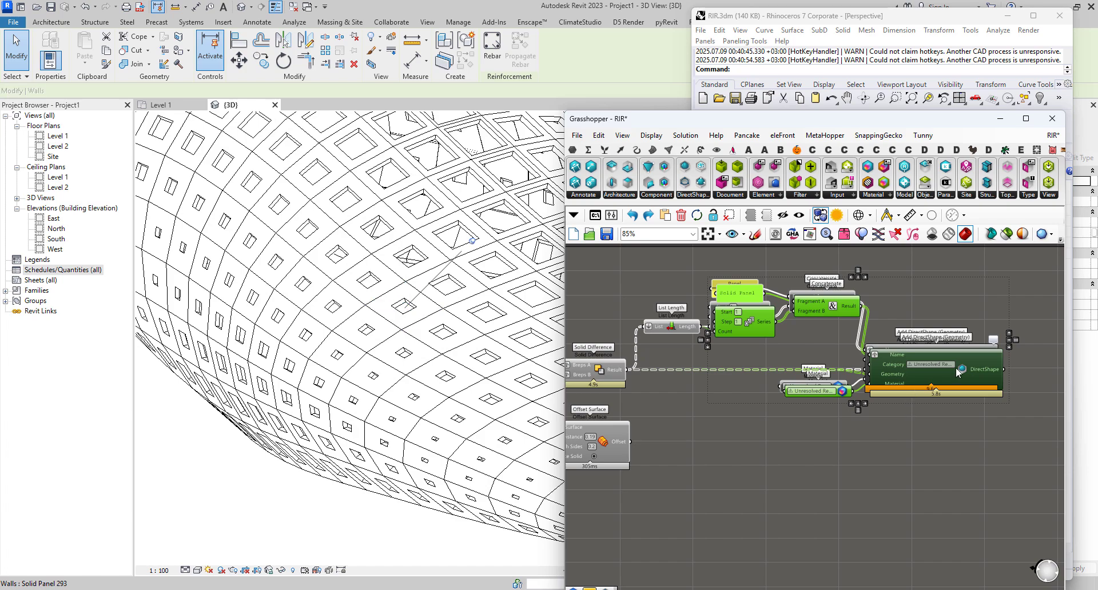
pyautogui.keyDown('alt'); pyautogui.moveTo(952, 367); pyautogui.dragTo(954, 516); pyautogui.keyUp('alt')
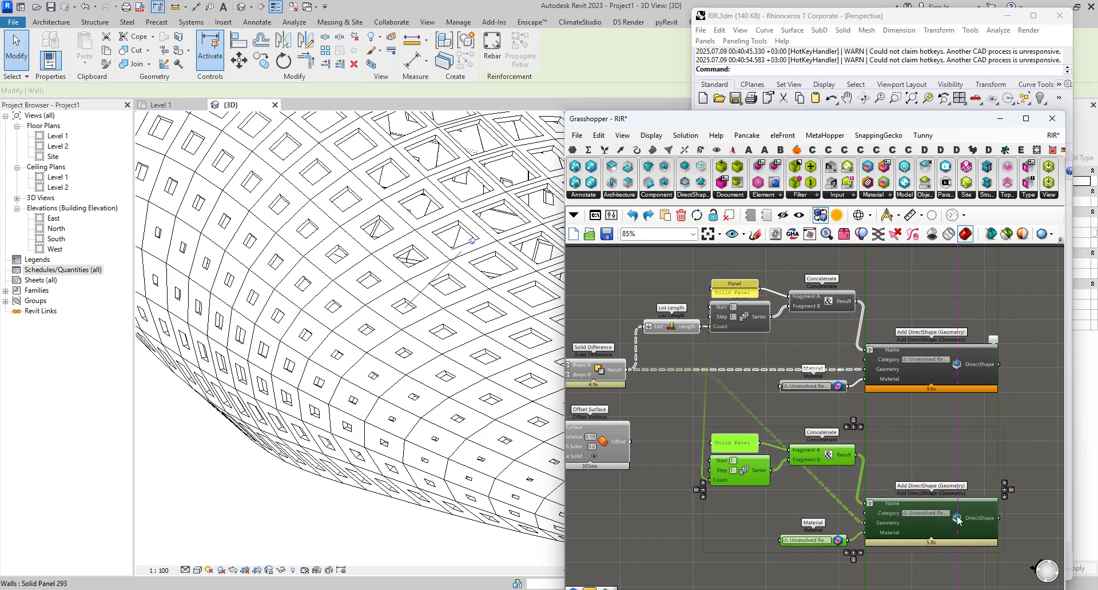
# Change the text of the duplicated panel to "Glazing Panel"
pyautogui.click(687, 459)
pyautogui.scroll(3, 684, 458)
pyautogui.moveTo(761, 434); pyautogui.dragTo(761, 435)
pyautogui.doubleClick(761, 437)
pyautogui.doubleClick(687, 374)
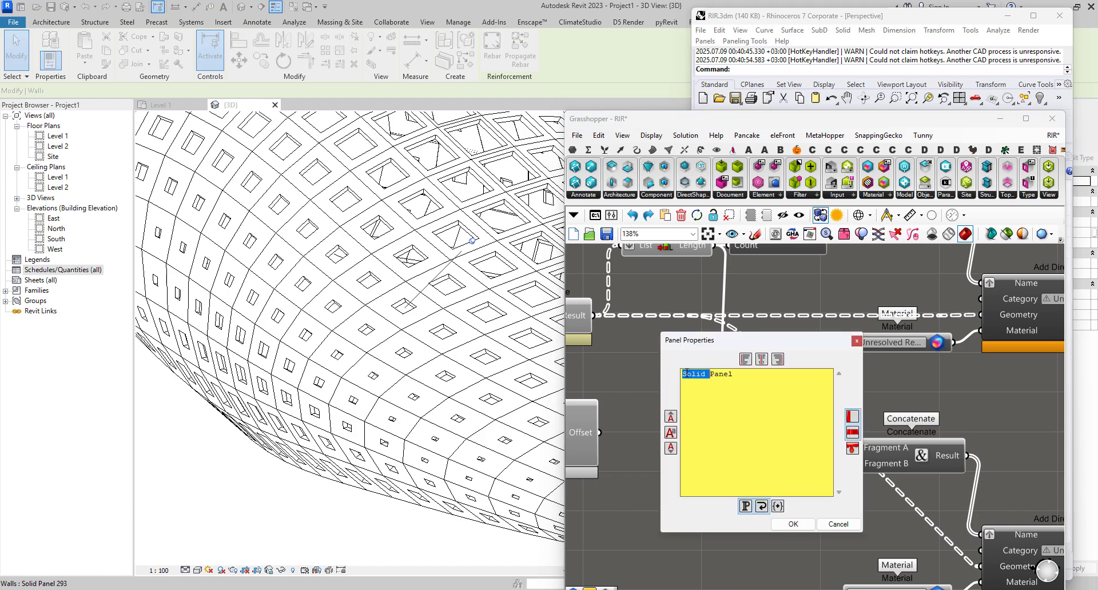
pyautogui.write('Glazing')
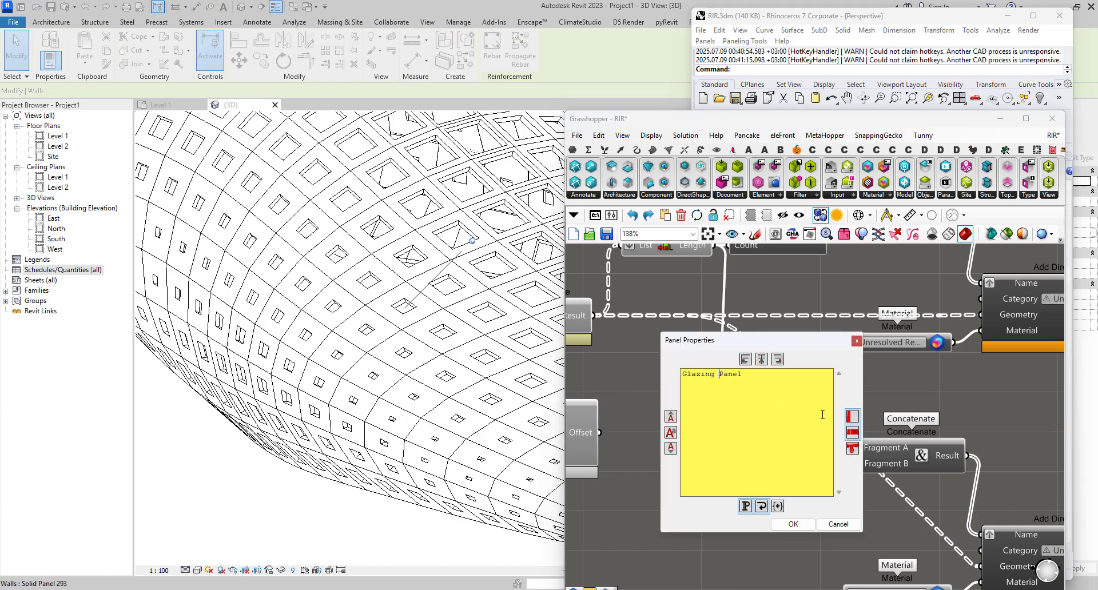
pyautogui.click(838, 523)
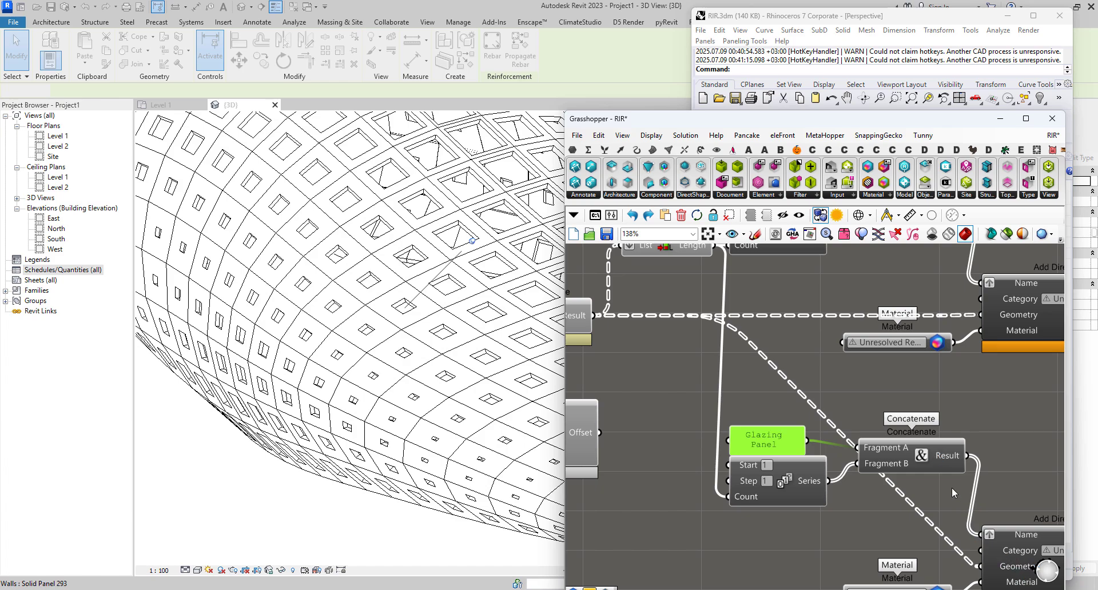
# Connect the Offset output of Offset Surface to the Geometry input of the duplicated Add DirectShape, replacing its Solid Difference source
pyautogui.scroll(-3, 951, 487)
pyautogui.scroll(2, 936, 480)
pyautogui.moveTo(728, 393); pyautogui.dragTo(618, 375)
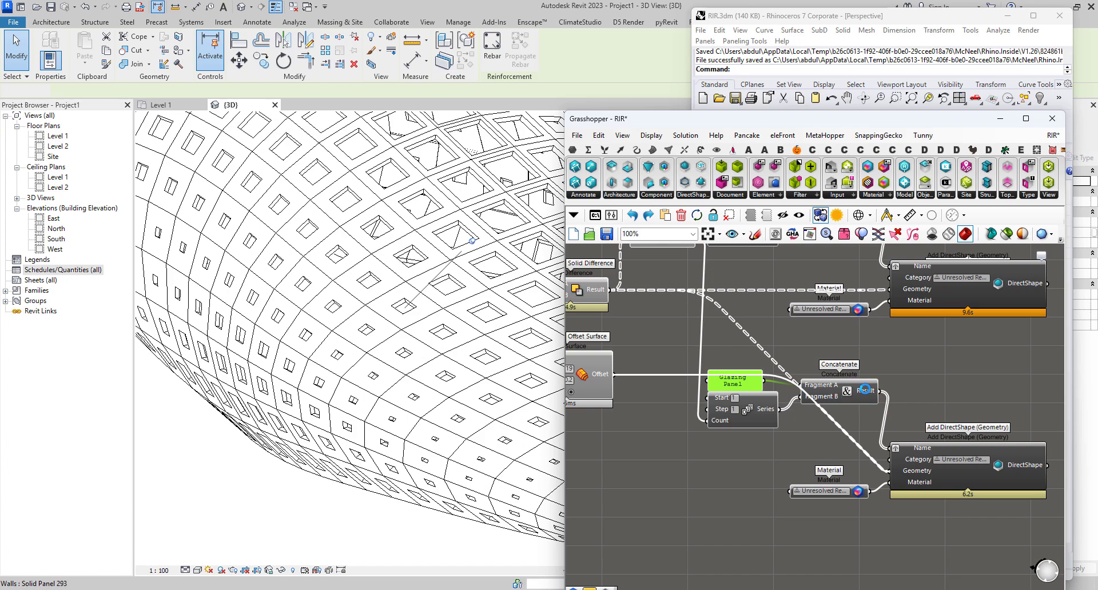
# Set the duplicated Material parameter to Glass, Clear Glazing from the Glass material class
pyautogui.scroll(1, 864, 390)
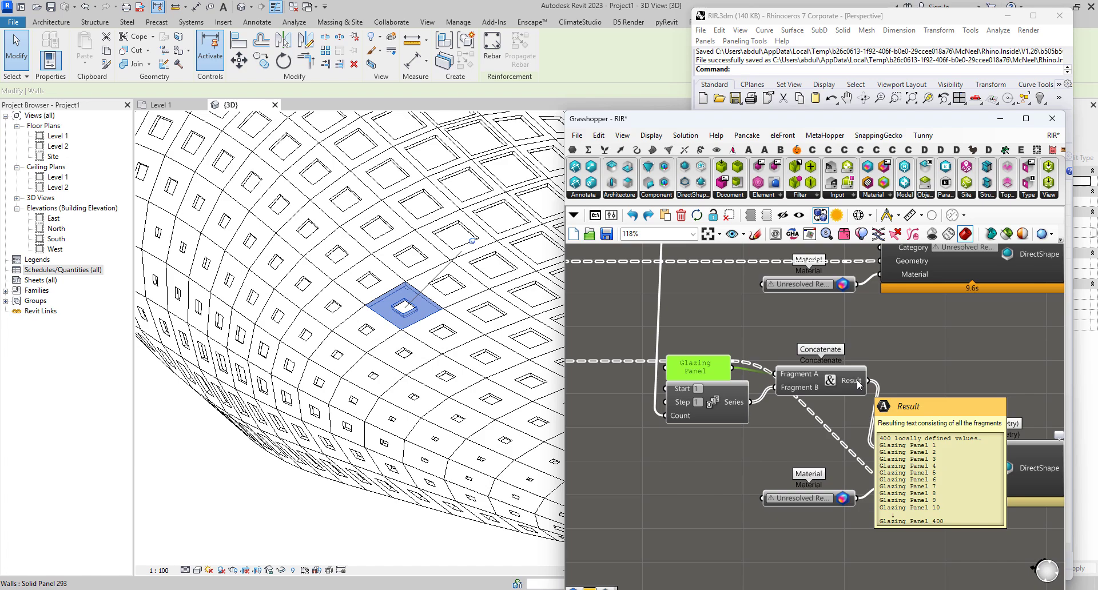
pyautogui.scroll(2, 847, 478)
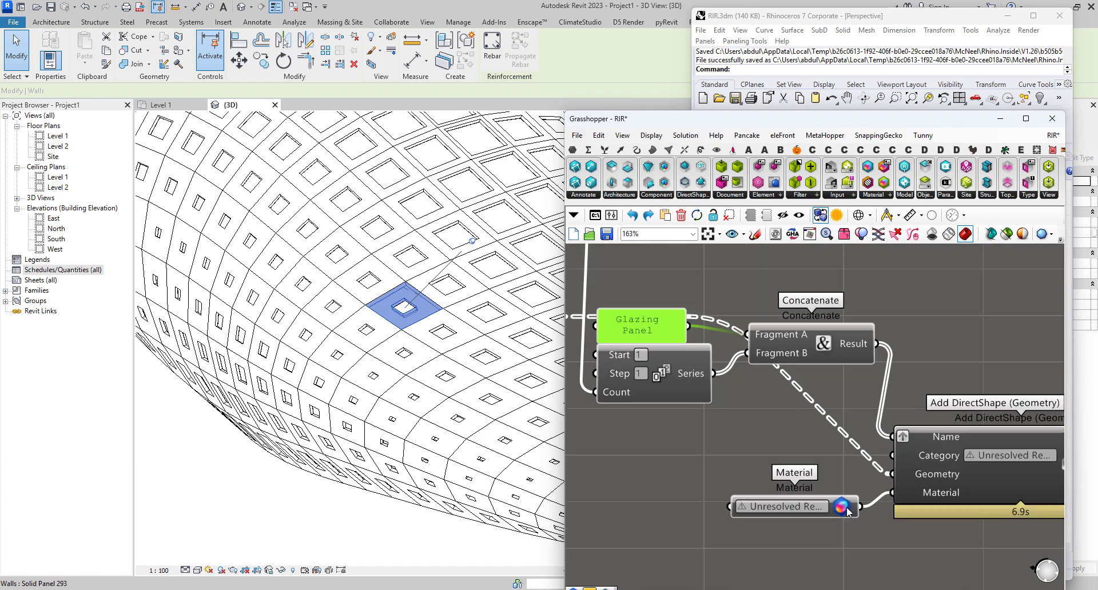
pyautogui.rightClick(840, 506)
pyautogui.scroll(-3, 901, 470)
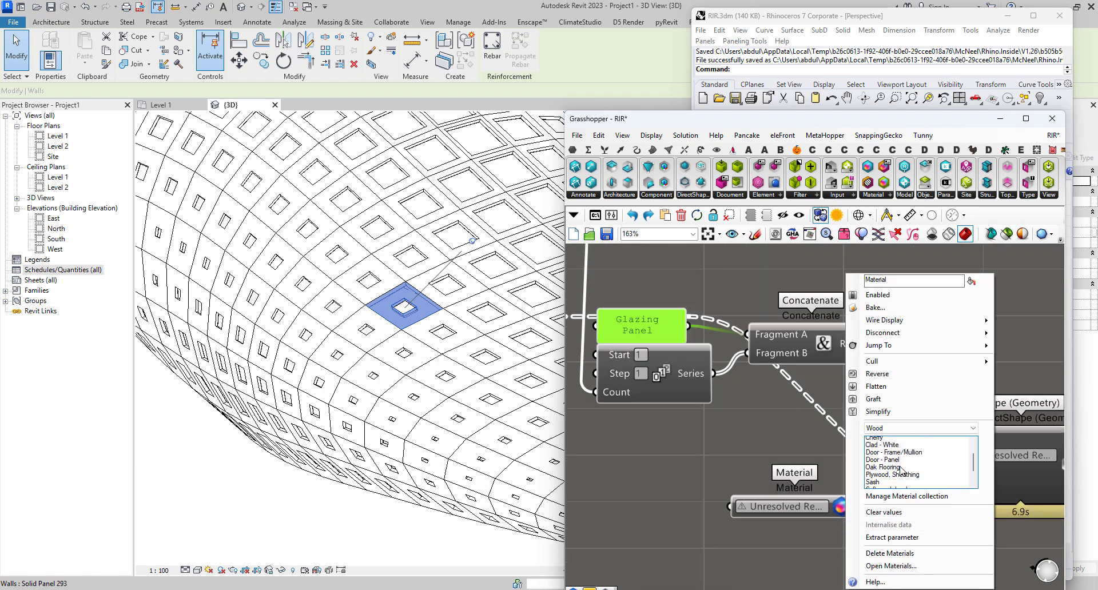
pyautogui.click(906, 426)
pyautogui.click(899, 469)
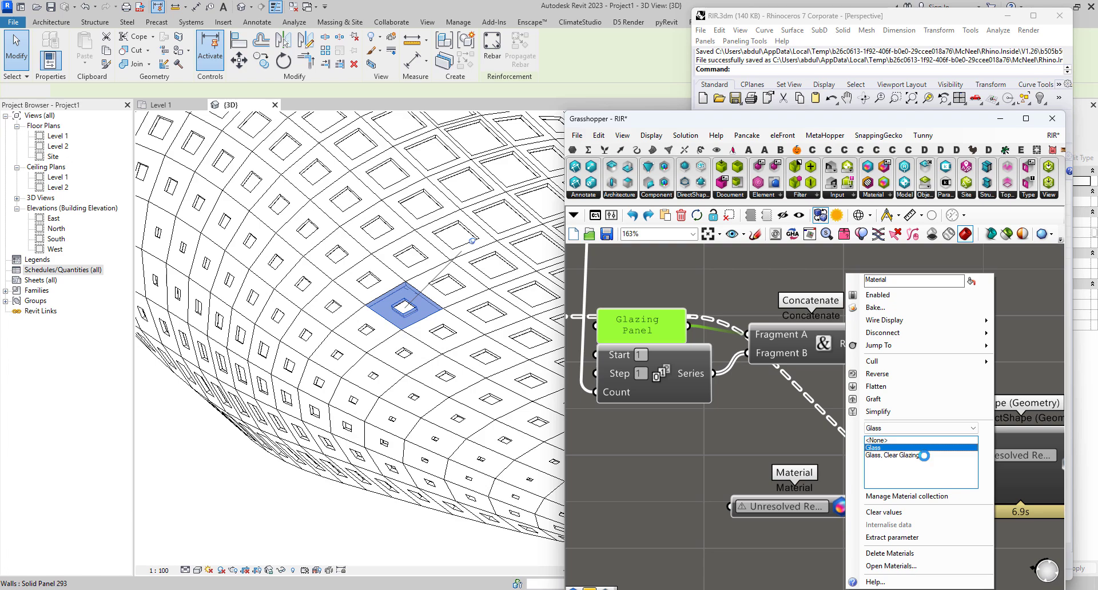
pyautogui.click(923, 456)
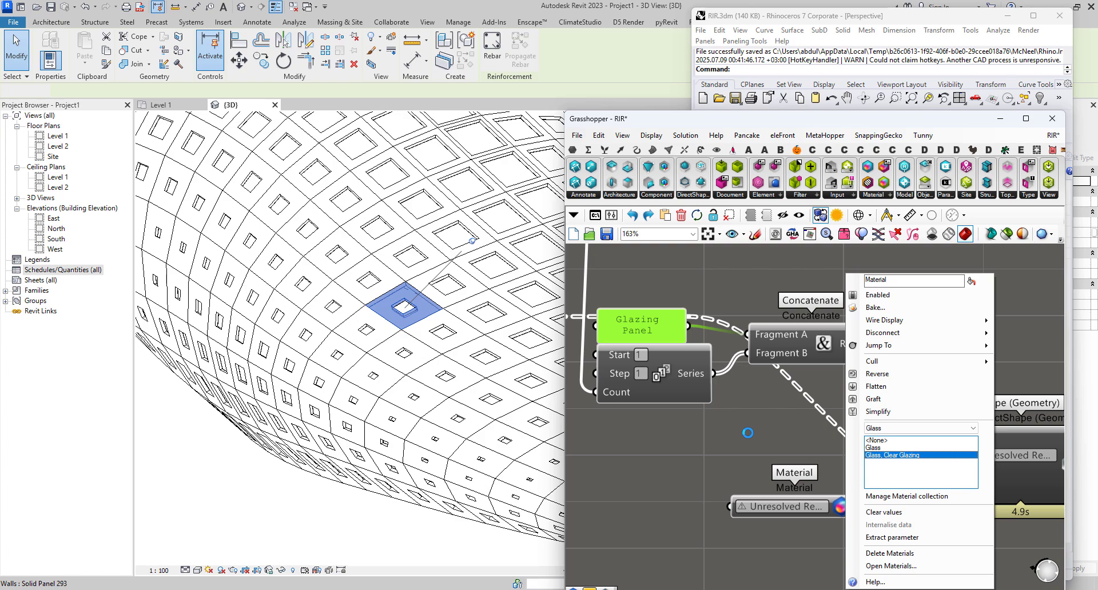
pyautogui.click(748, 433)
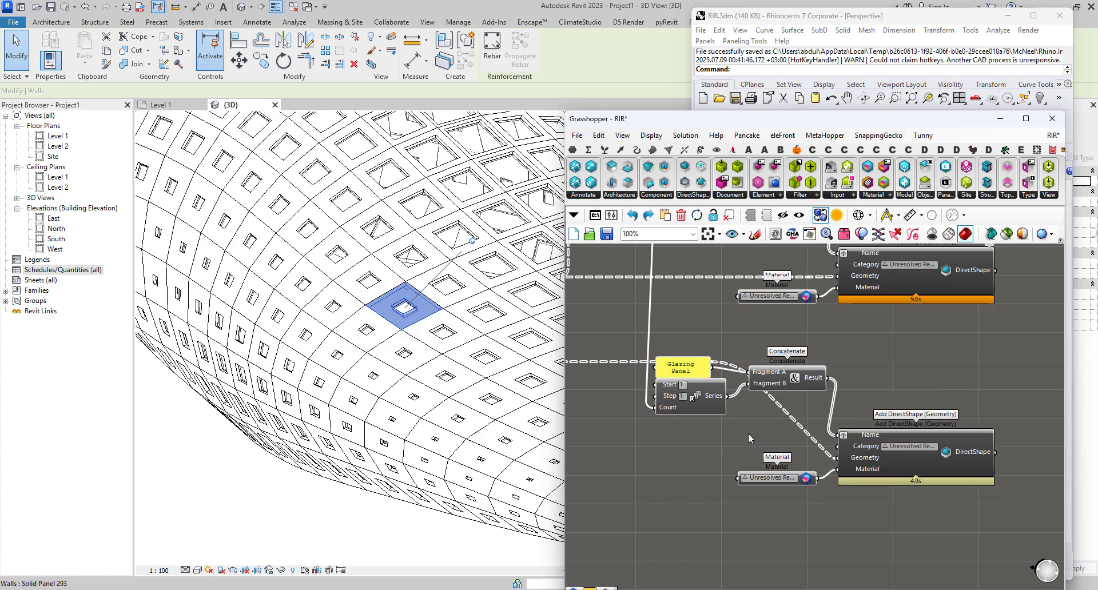
# Examine the glazing panels inside the perforated frames up close in Revit's 3D view
pyautogui.scroll(-5, 750, 433)
pyautogui.moveTo(732, 427); pyautogui.dragTo(769, 460, button='right')
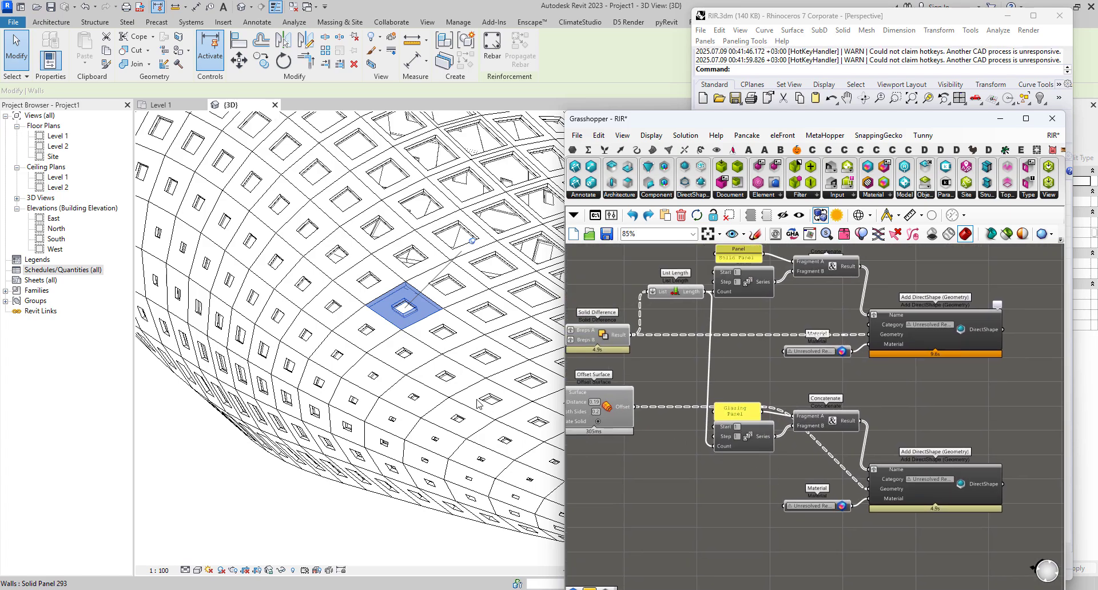
pyautogui.scroll(-4, 457, 389)
pyautogui.scroll(2, 486, 340)
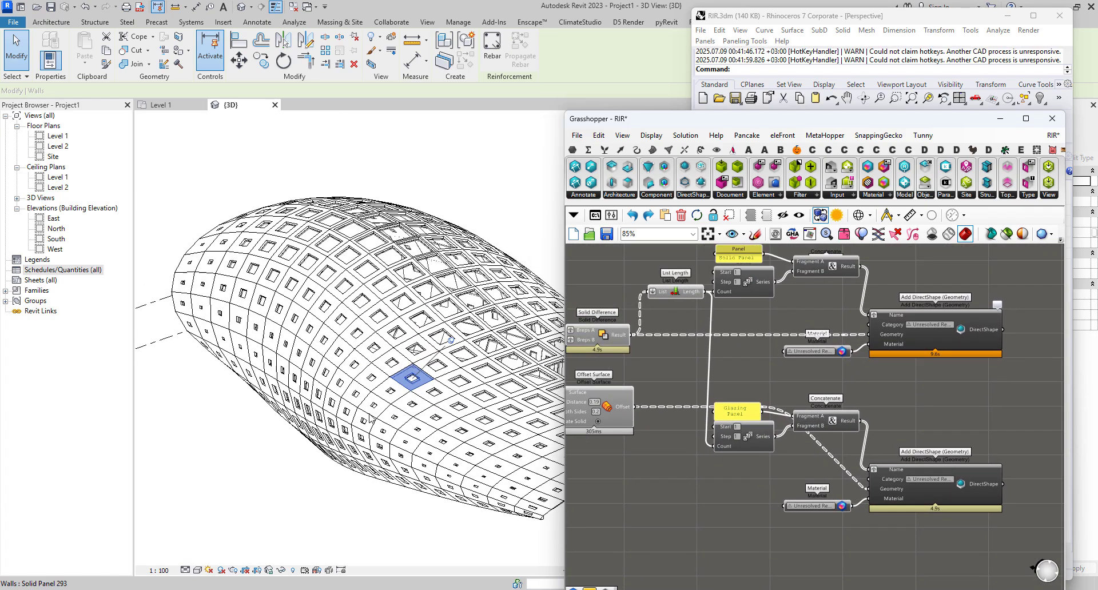
pyautogui.scroll(6, 394, 360)
pyautogui.scroll(5, 487, 402)
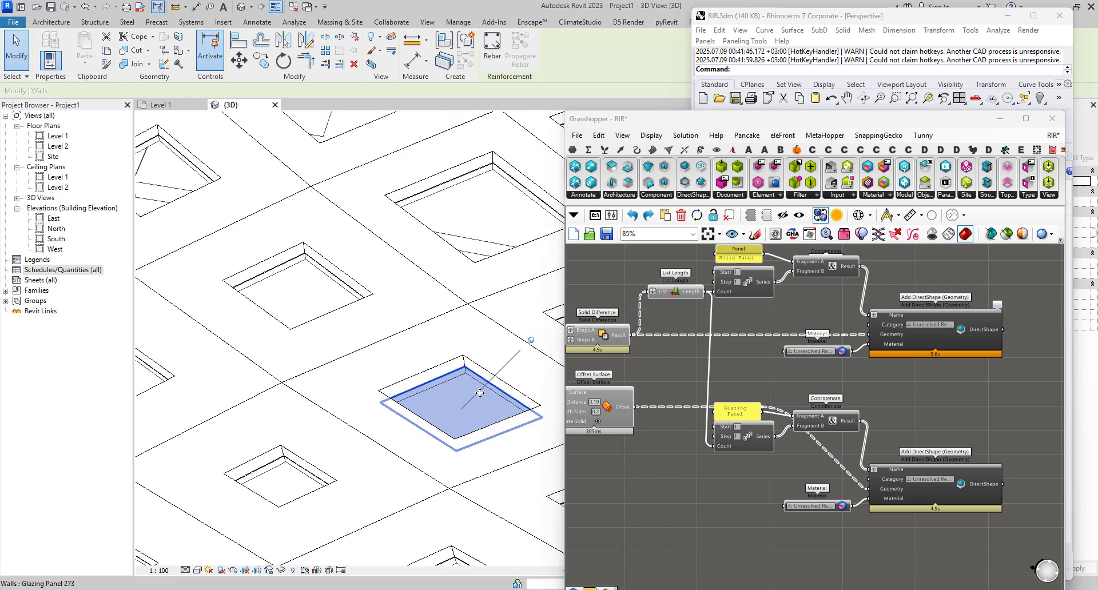
# Set the 3D view's visual style to Realistic and inspect the shell's wood and glass materials from several angles
pyautogui.click(199, 570)
pyautogui.click(225, 558)
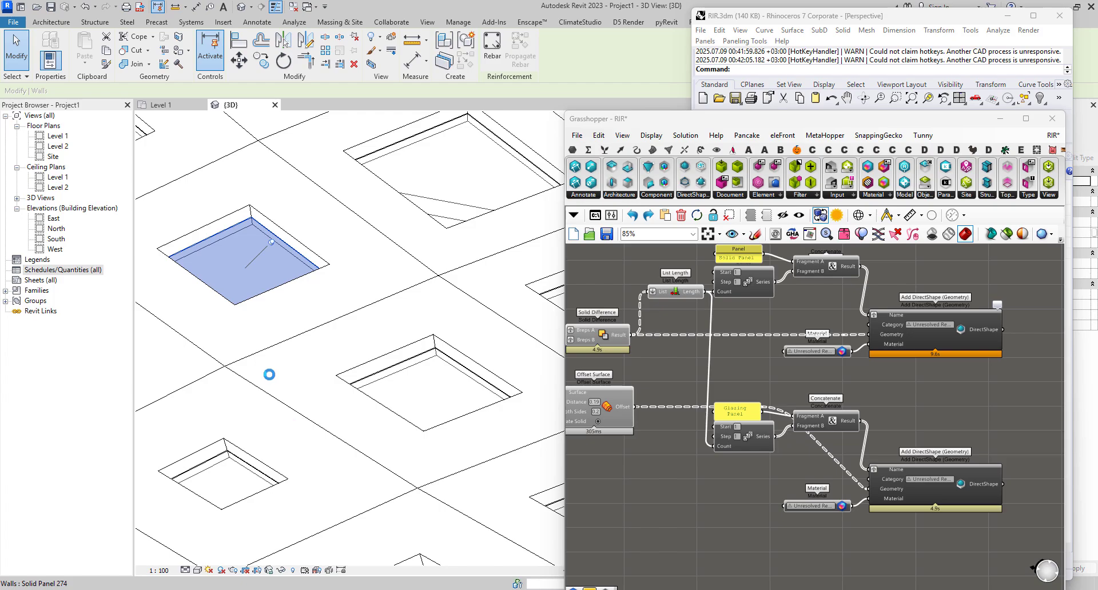
pyautogui.scroll(-8, 329, 324)
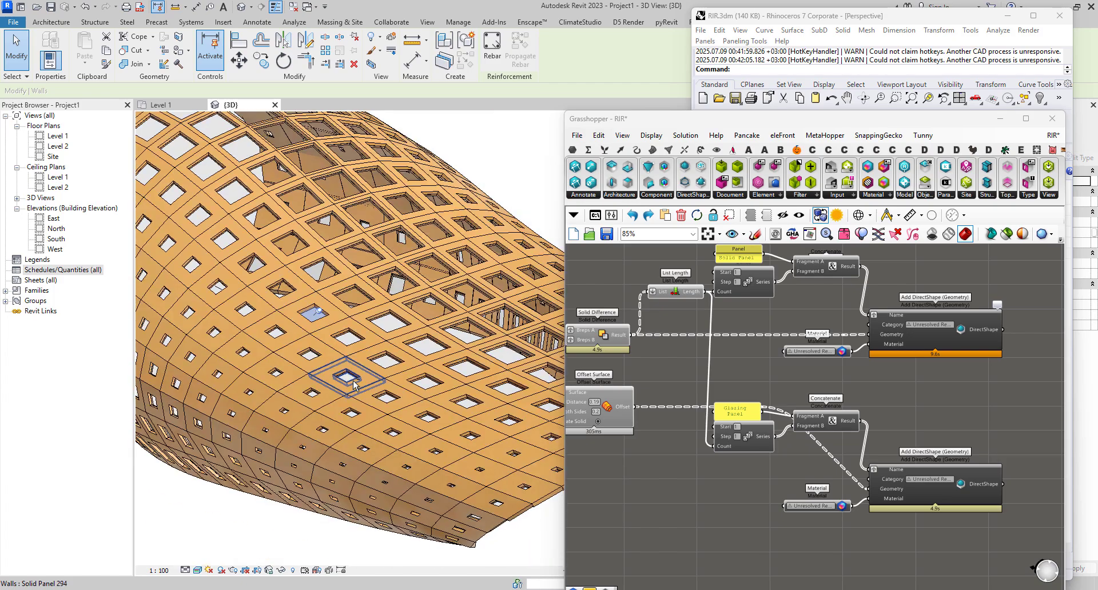
pyautogui.keyDown('shift'); pyautogui.moveTo(339, 318); pyautogui.dragTo(251, 337, button='middle'); pyautogui.keyUp('shift')
pyautogui.scroll(-3, 300, 313)
pyautogui.keyDown('shift'); pyautogui.moveTo(303, 313); pyautogui.dragTo(442, 372, button='middle'); pyautogui.keyUp('shift')
pyautogui.scroll(4, 395, 286)
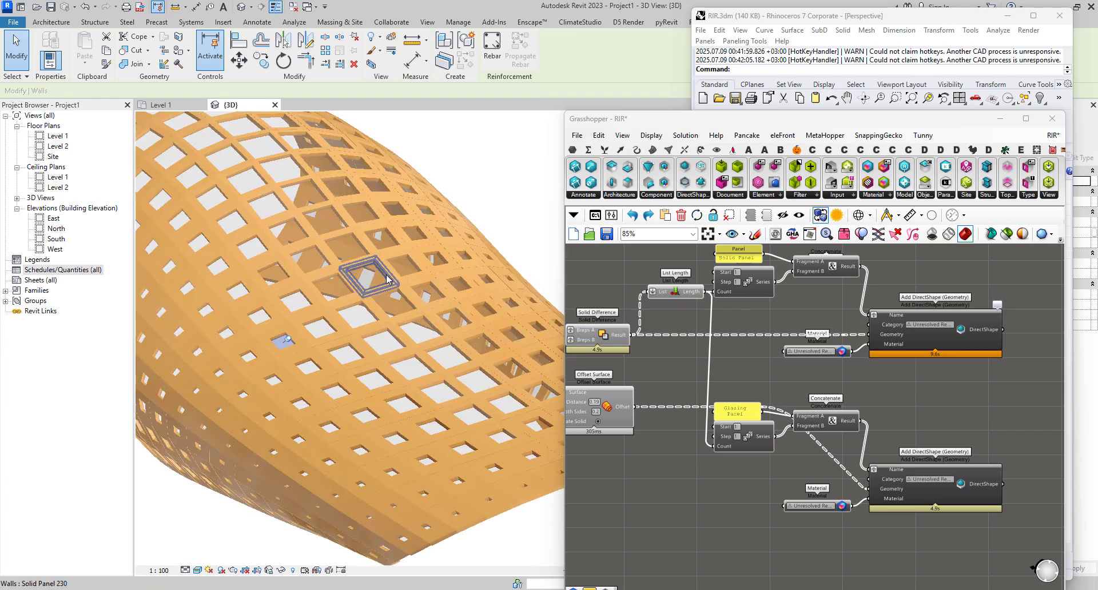
# Set the 3D view's visual style to Hidden Line, clear the panel selection and view the whole shell
pyautogui.click(197, 570)
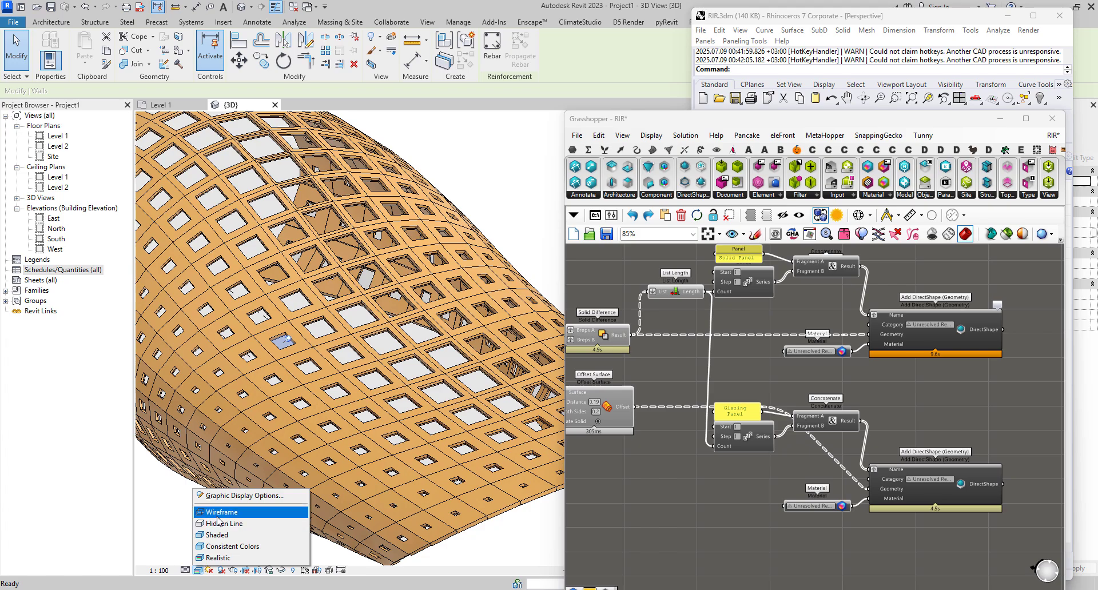
pyautogui.click(221, 524)
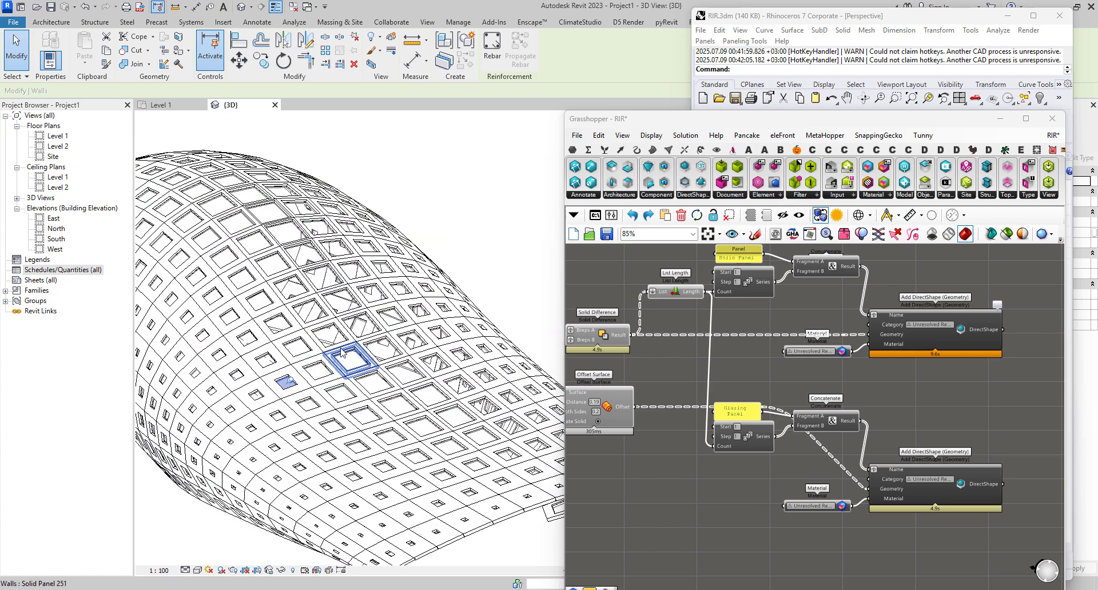
pyautogui.scroll(-3, 343, 351)
pyautogui.keyDown('shift'); pyautogui.moveTo(345, 358); pyautogui.dragTo(337, 468, button='middle'); pyautogui.keyUp('shift')
pyautogui.click(337, 468)
pyautogui.scroll(3, 408, 353)
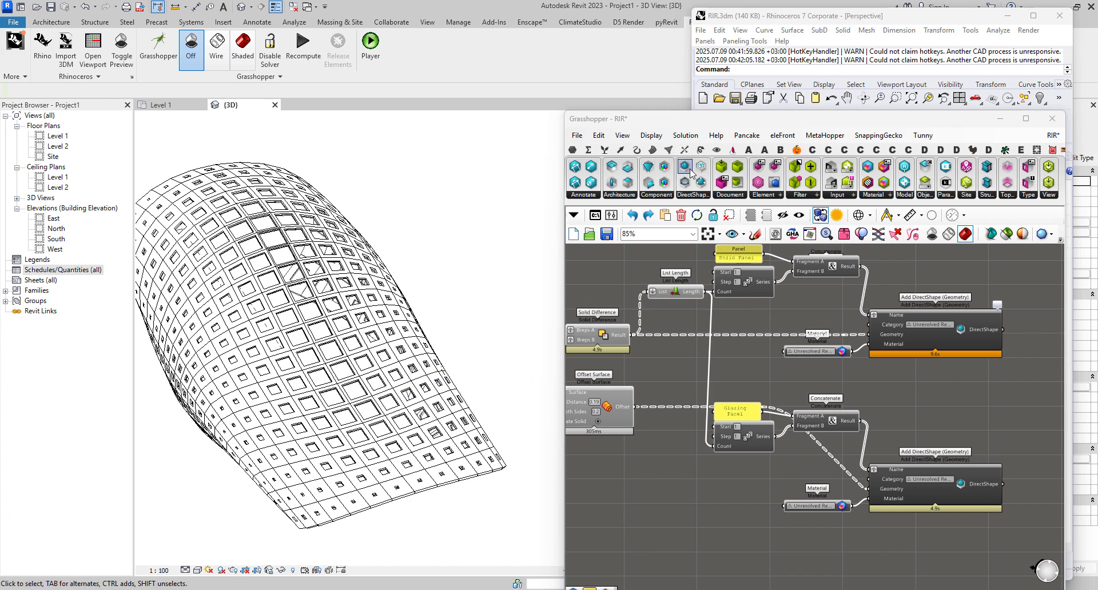
# Select a solid panel in the 3D view and rearrange the Rhino and Grasshopper windows to inspect its Revit properties
pyautogui.click(297, 336)
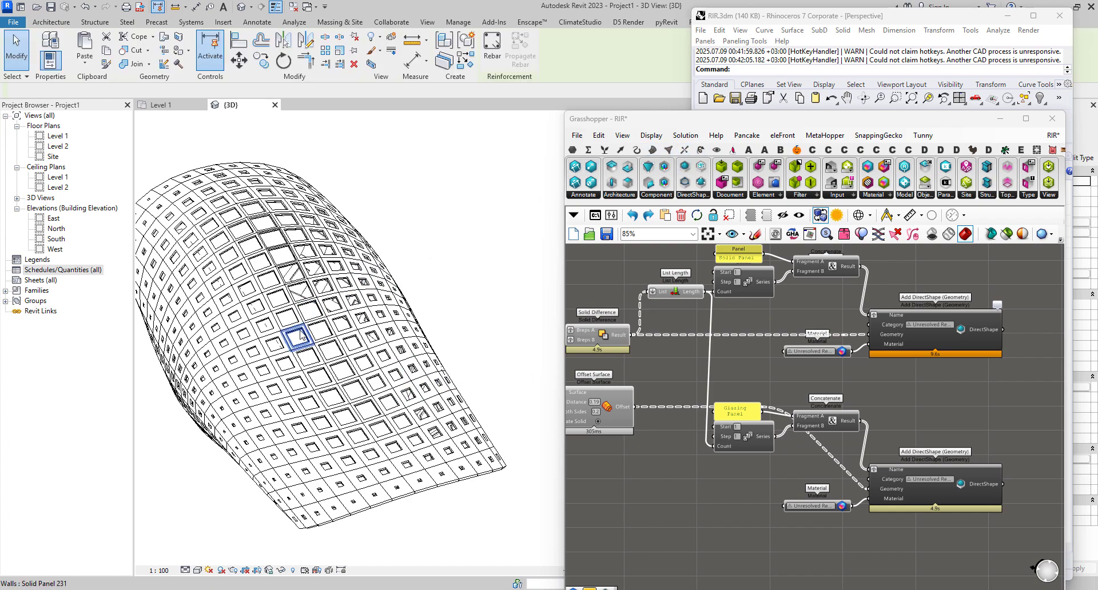
pyautogui.moveTo(850, 121); pyautogui.dragTo(673, 113)
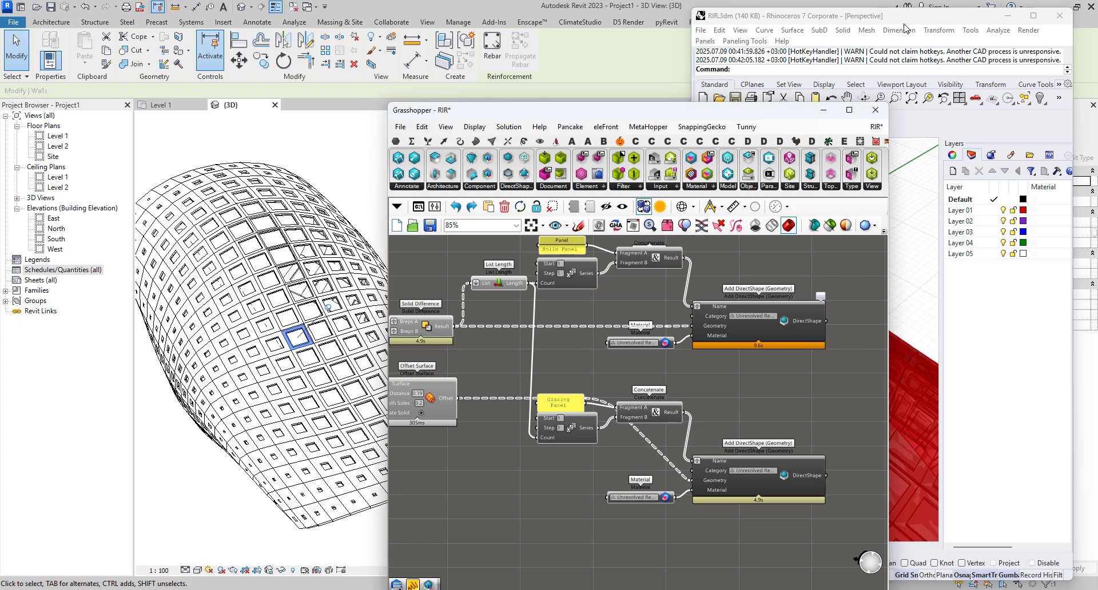
pyautogui.moveTo(904, 21); pyautogui.dragTo(602, 43)
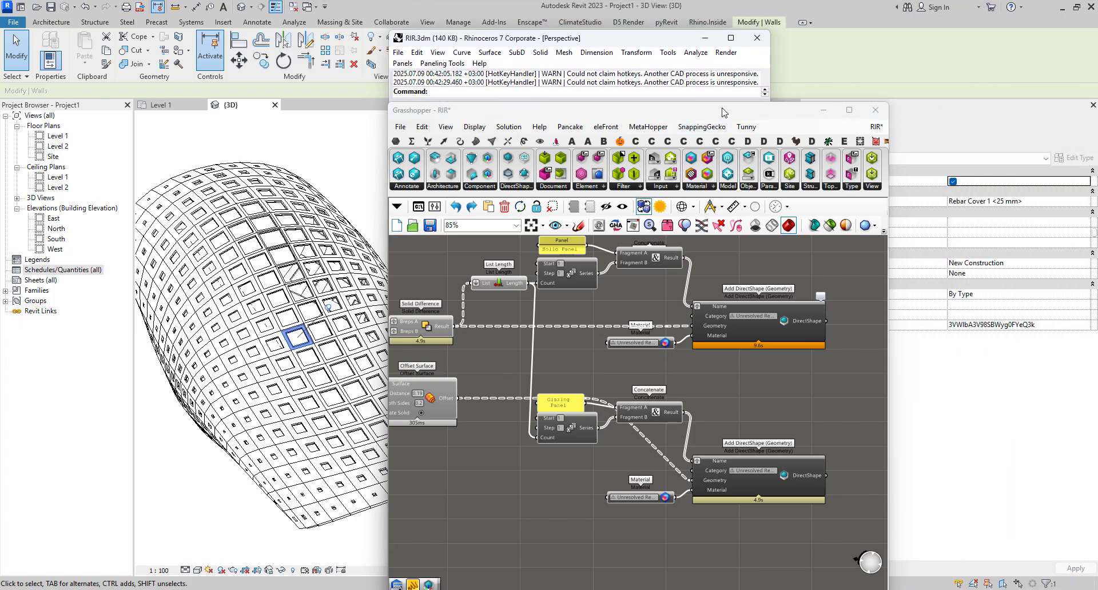
pyautogui.moveTo(724, 113); pyautogui.dragTo(608, 100)
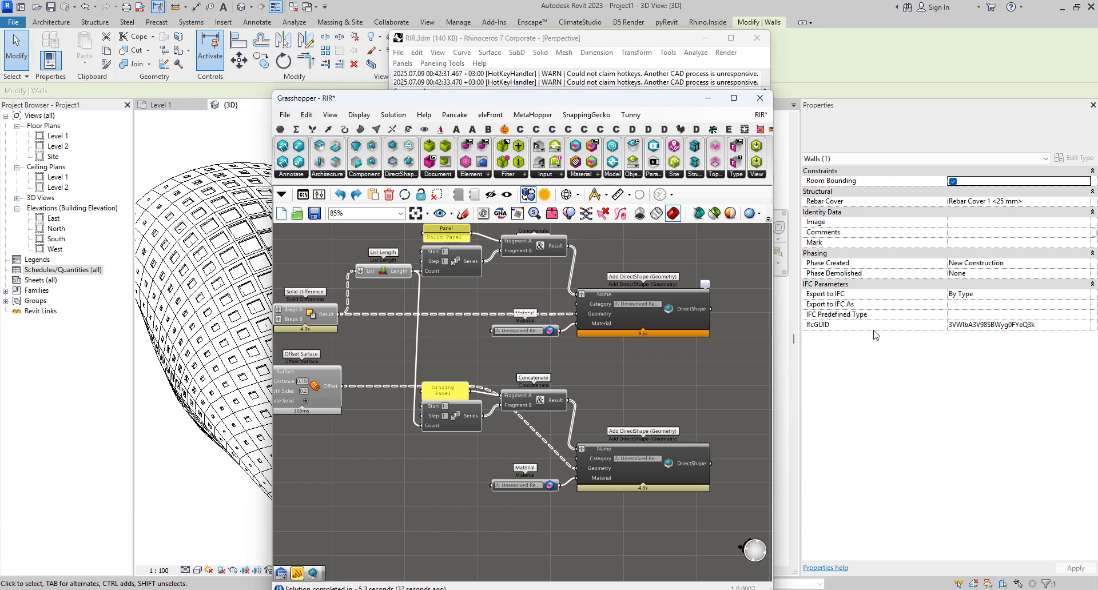
pyautogui.moveTo(634, 42); pyautogui.dragTo(900, 20)
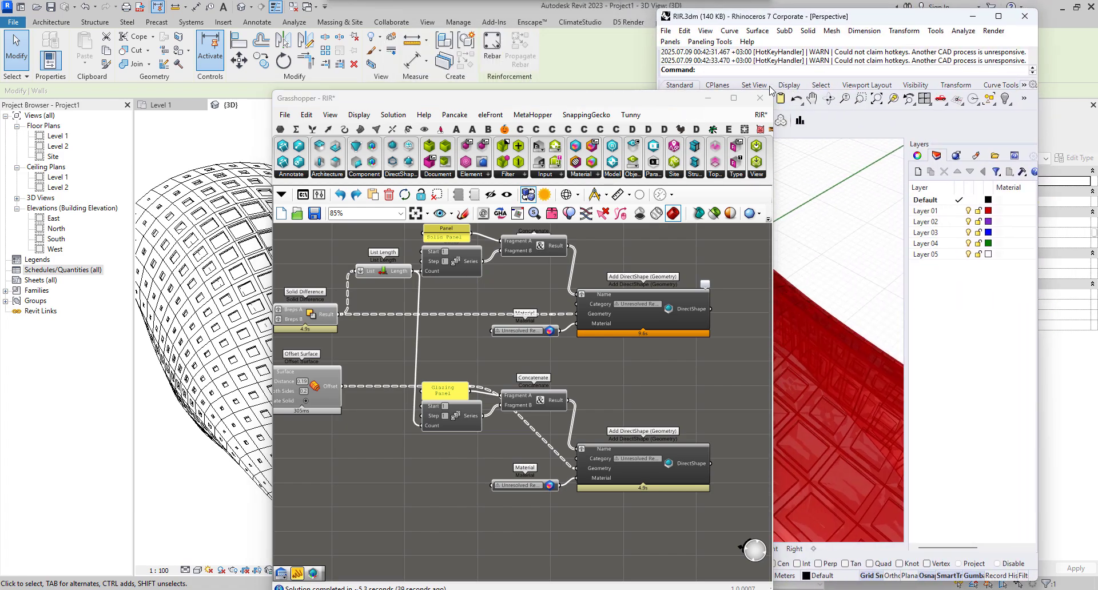
pyautogui.moveTo(751, 17); pyautogui.dragTo(456, 53)
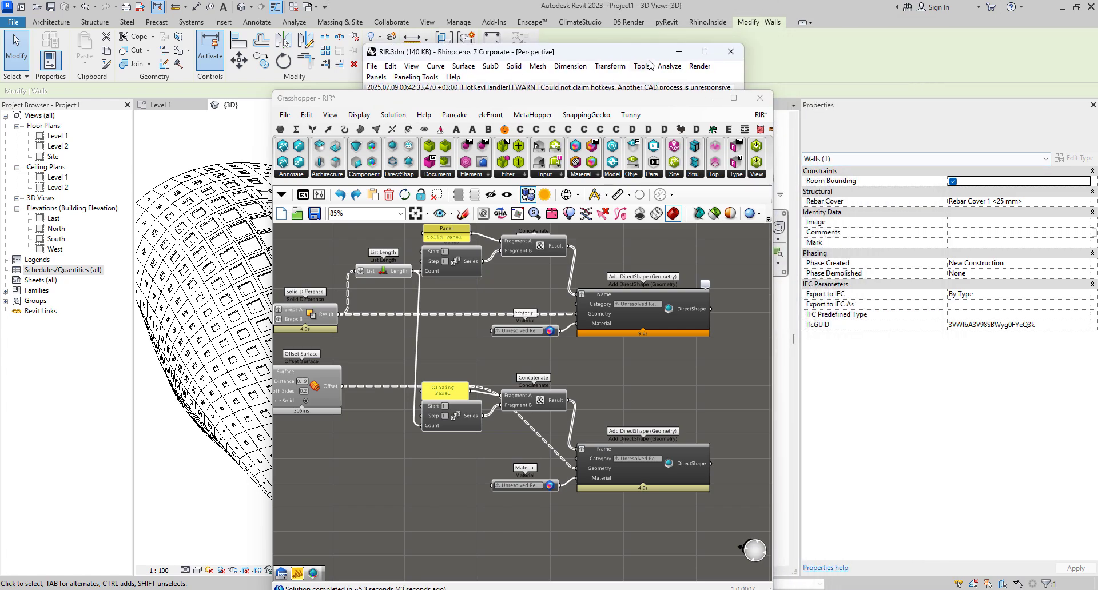
pyautogui.moveTo(658, 53); pyautogui.dragTo(975, 26)
pyautogui.moveTo(676, 102); pyautogui.dragTo(876, 64)
# Create a new Revit schedule for the Walls category with the New Construction phase
pyautogui.rightClick(55, 270)
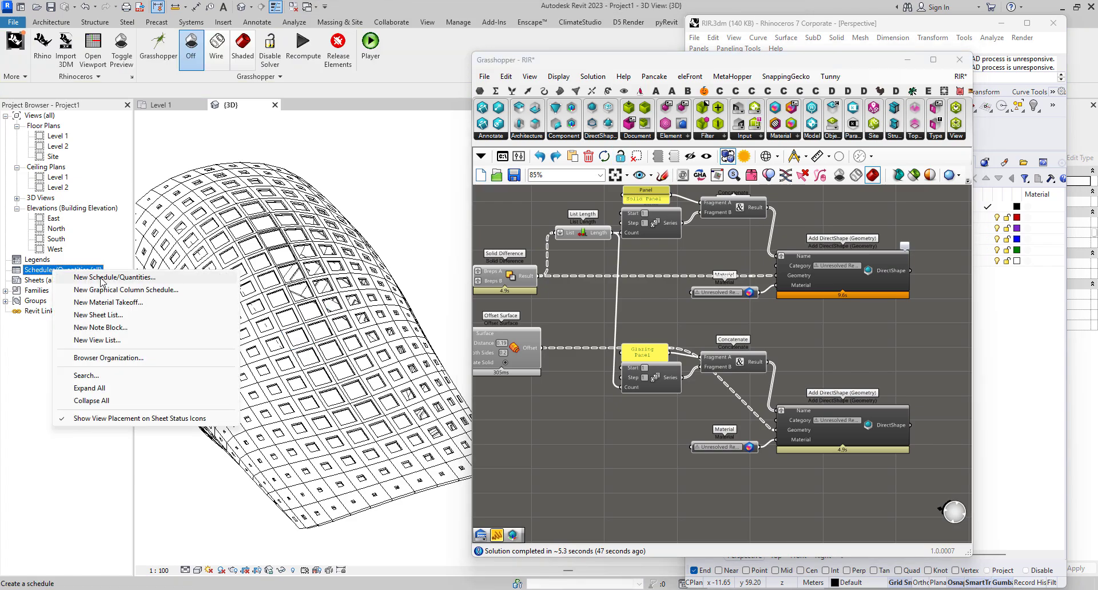
pyautogui.click(101, 278)
pyautogui.scroll(-2, 504, 295)
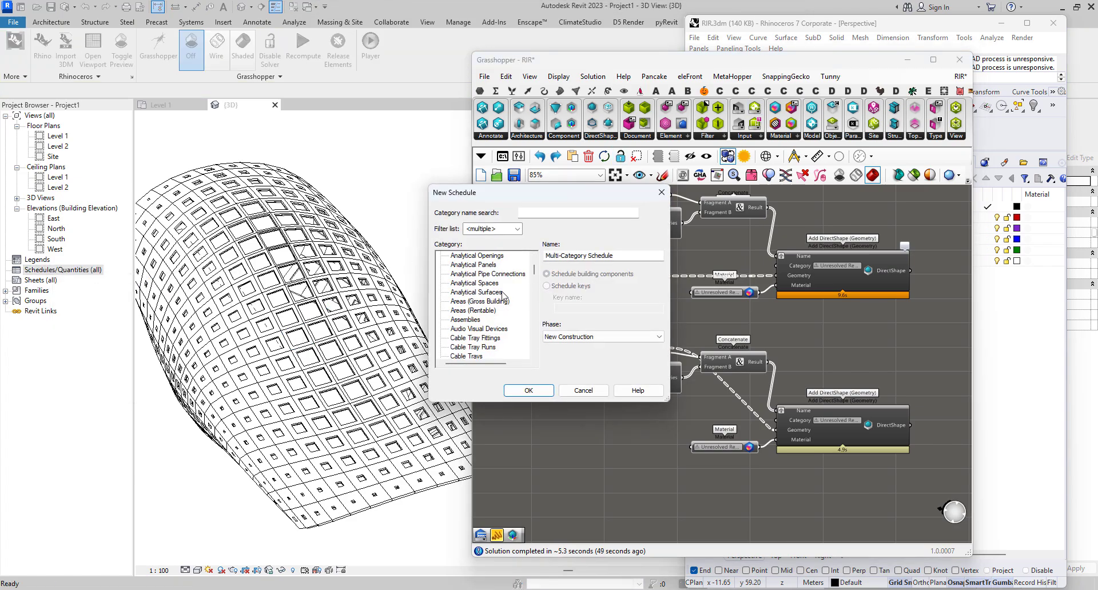
pyautogui.moveTo(537, 275); pyautogui.dragTo(535, 360)
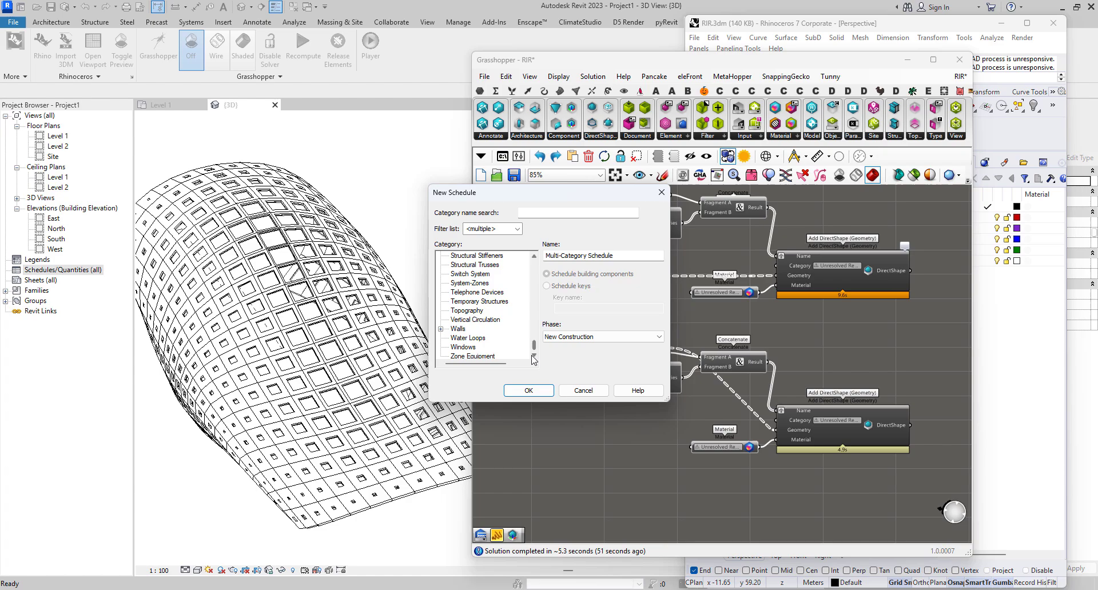
pyautogui.click(459, 330)
pyautogui.click(529, 390)
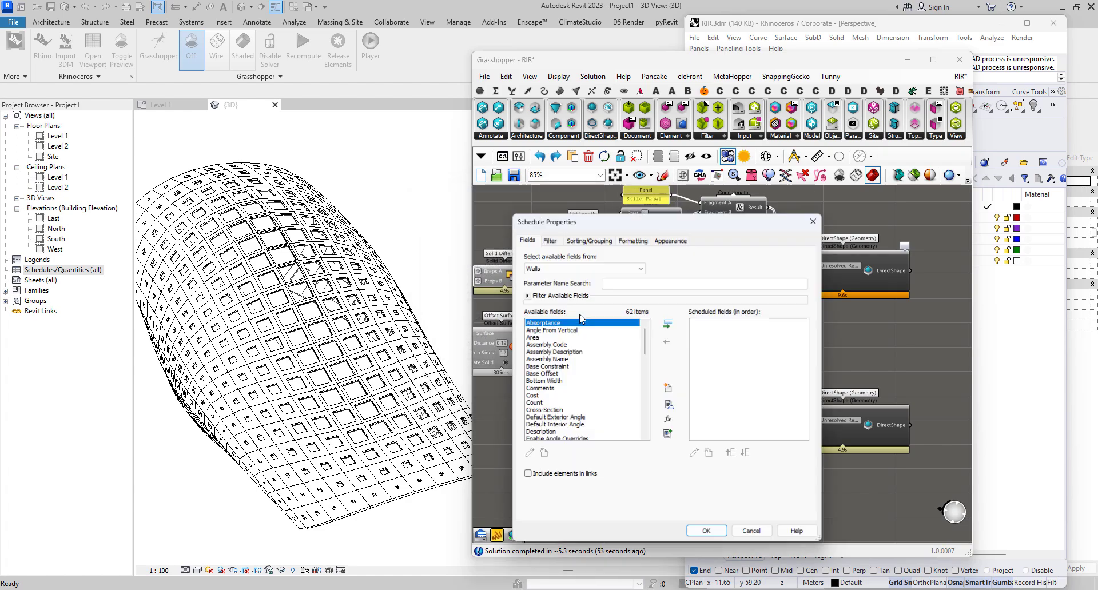
# Add the Area, Count and Volume fields to the wall schedule
pyautogui.click(556, 338)
pyautogui.click(668, 325)
pyautogui.scroll(-3, 595, 375)
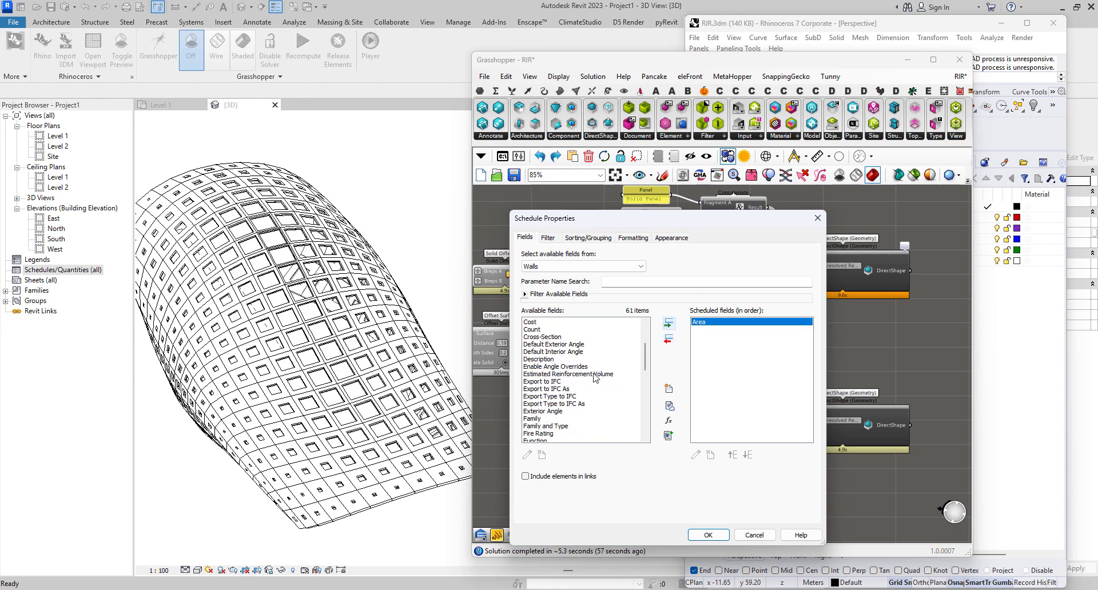
pyautogui.click(537, 329)
pyautogui.click(669, 323)
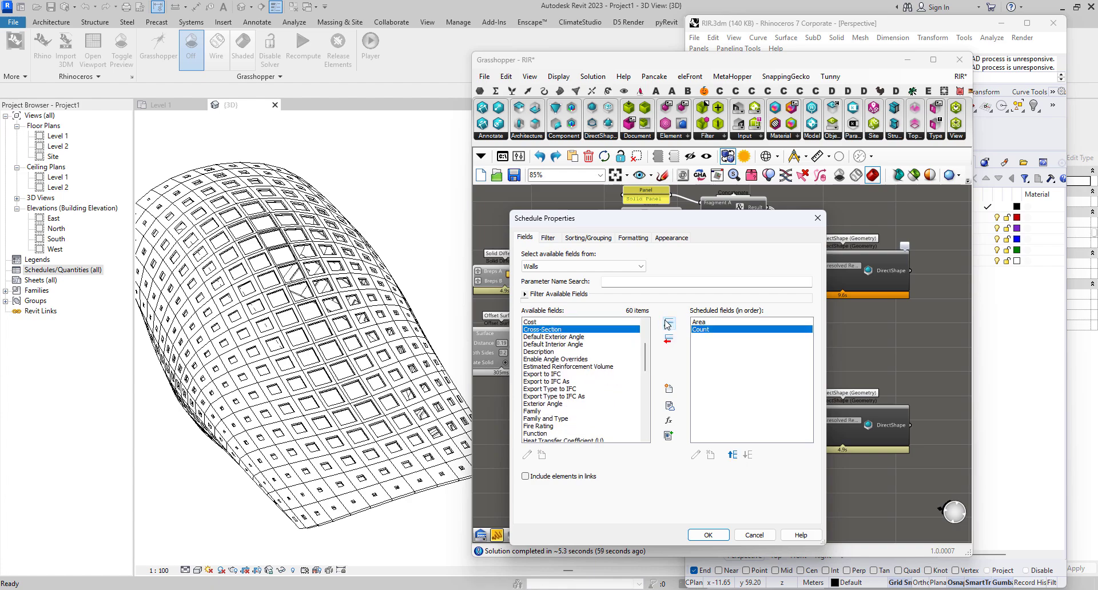
pyautogui.scroll(-2, 597, 385)
pyautogui.scroll(-10, 597, 385)
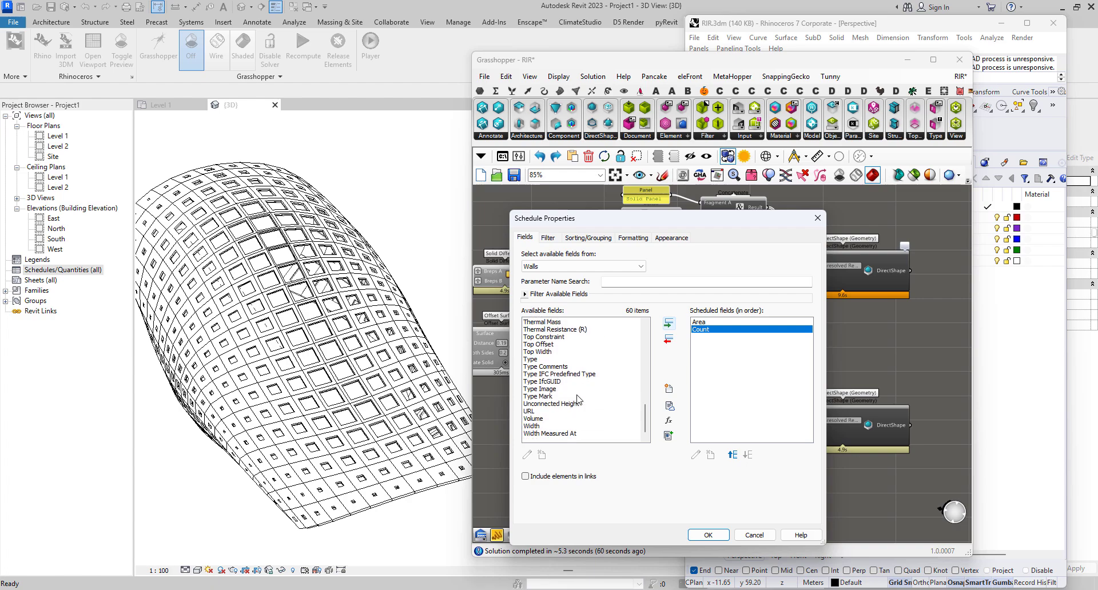
pyautogui.click(535, 419)
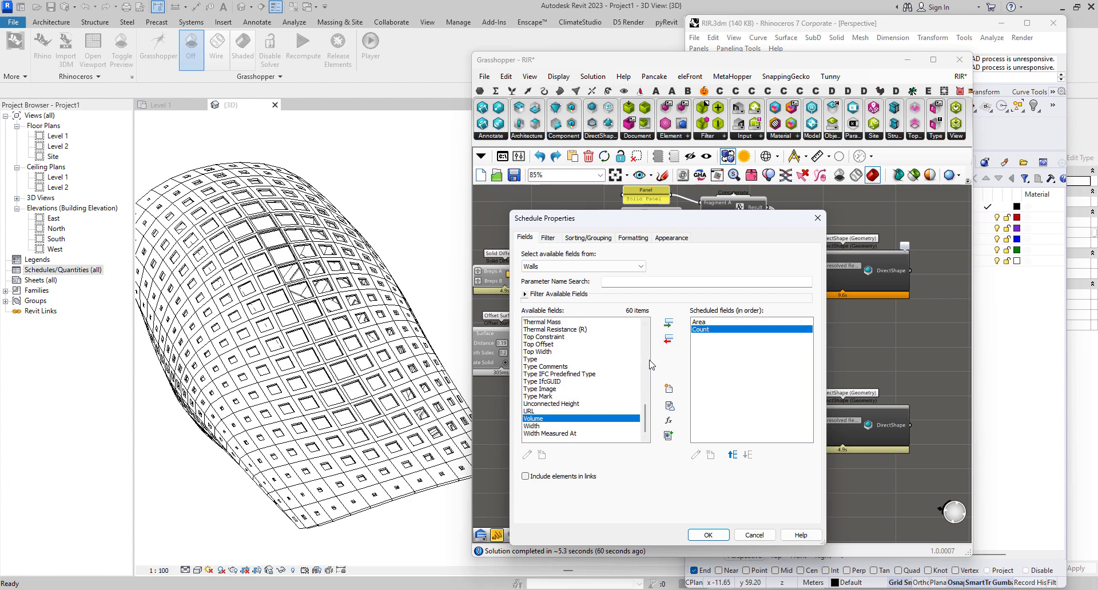
pyautogui.click(669, 324)
# Add the Family field, generate the wall schedule and look through its rows
pyautogui.scroll(4, 586, 382)
pyautogui.scroll(4, 577, 389)
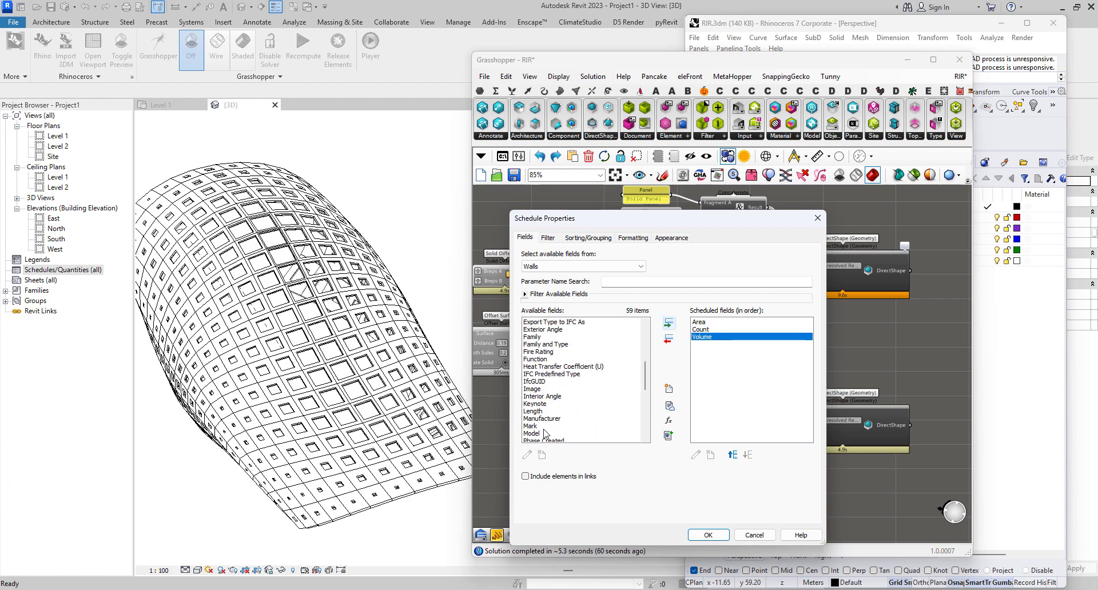
pyautogui.scroll(-4, 555, 420)
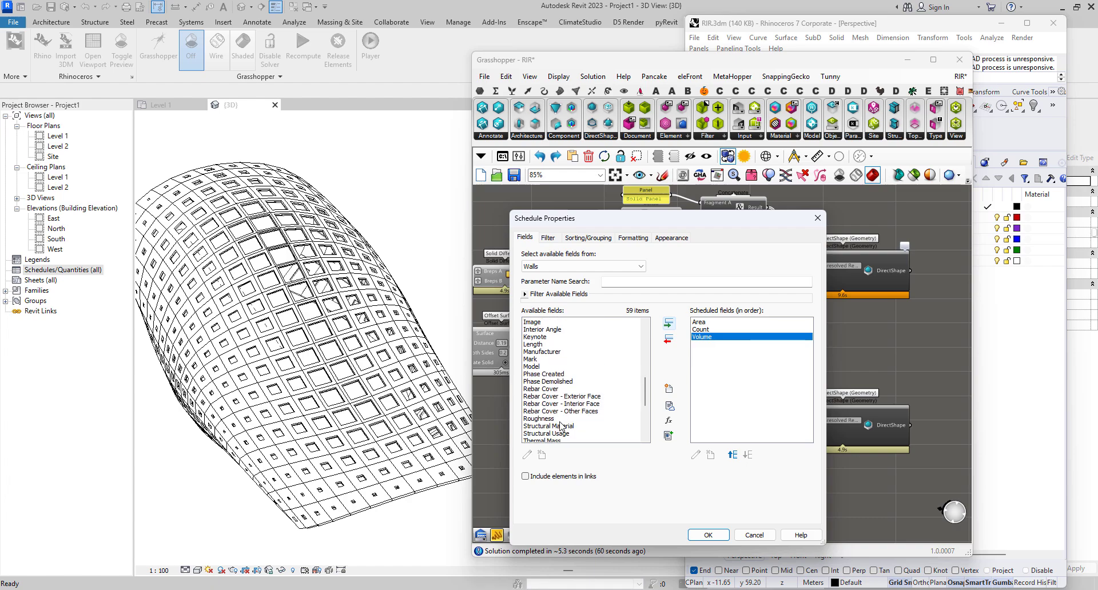
pyautogui.scroll(2, 566, 412)
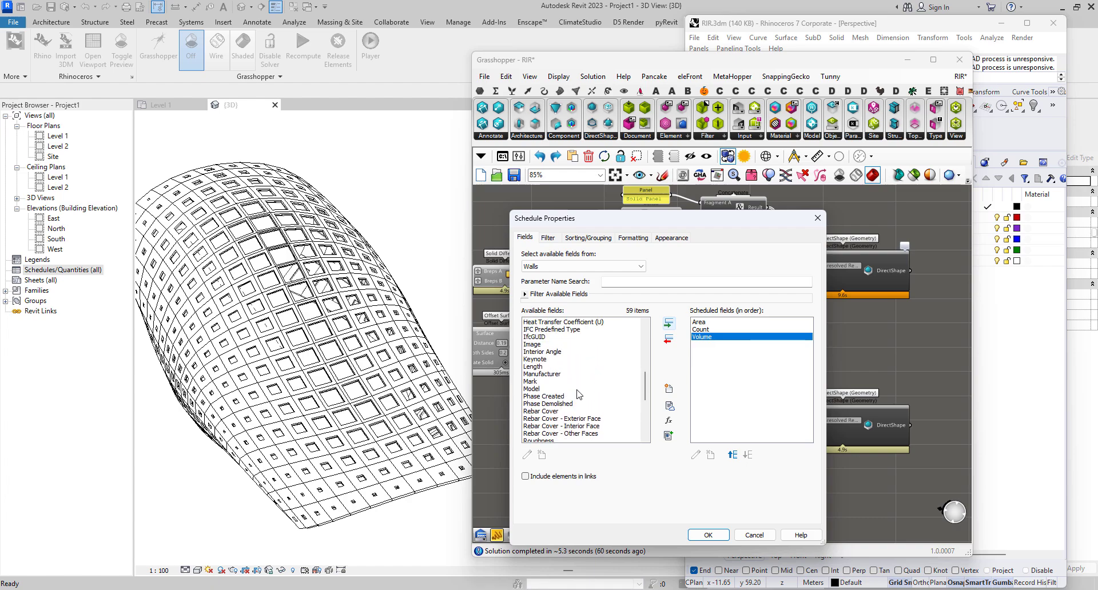
pyautogui.scroll(4, 581, 391)
pyautogui.scroll(2, 582, 390)
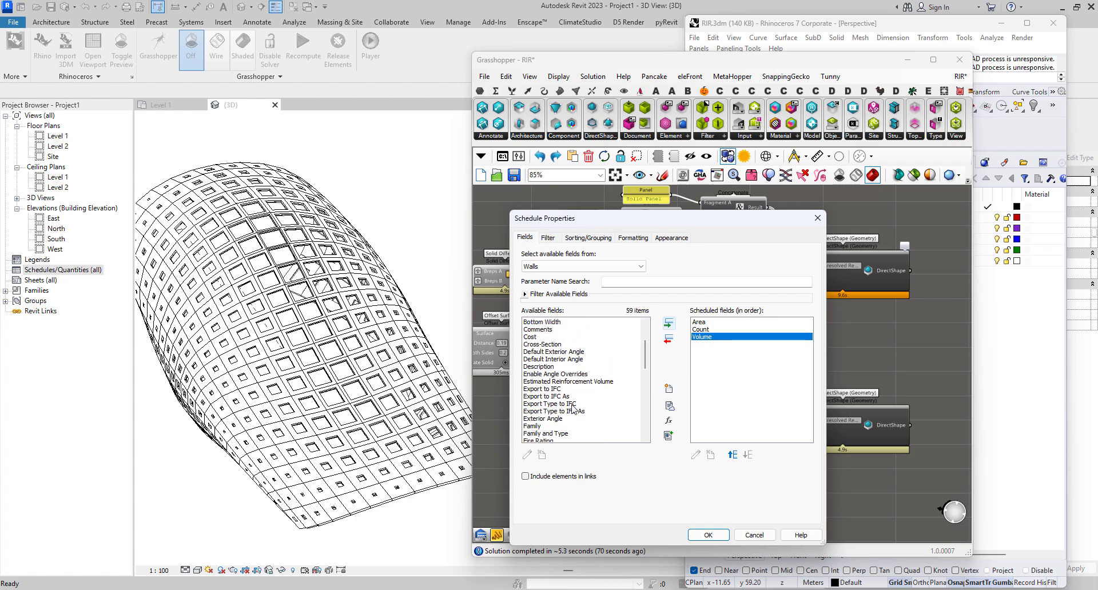
pyautogui.click(550, 427)
pyautogui.click(668, 323)
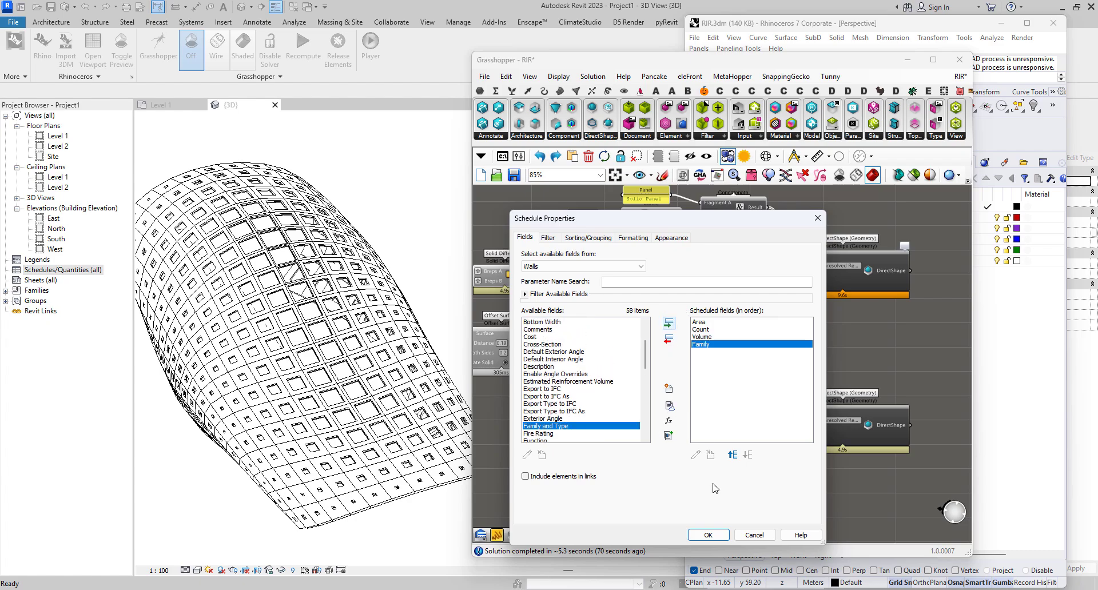
pyautogui.click(708, 535)
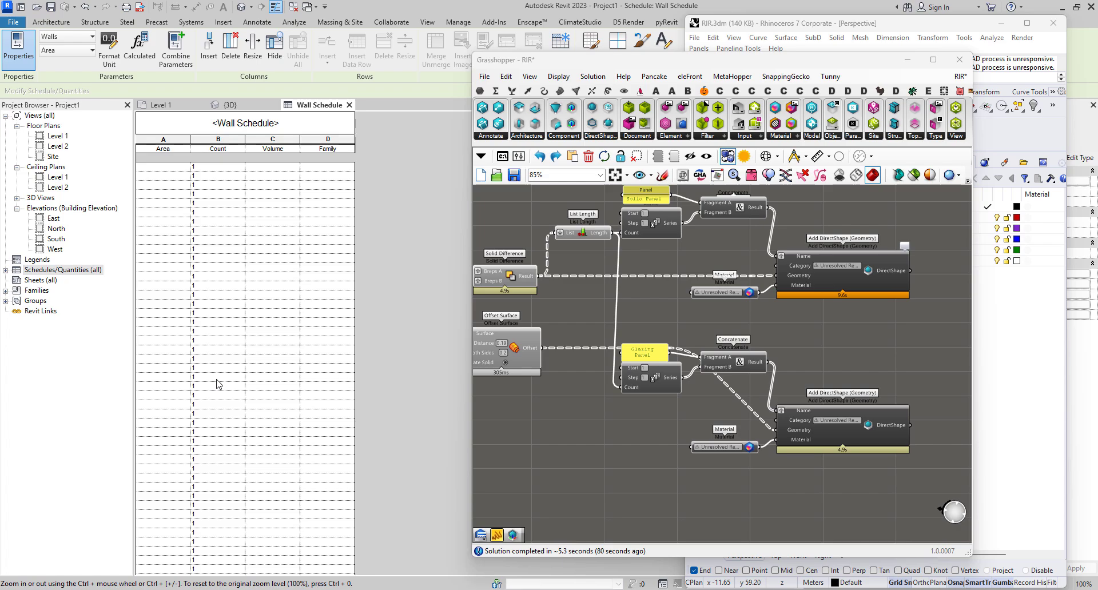
pyautogui.scroll(-3, 217, 383)
pyautogui.scroll(3, 218, 384)
# Place an Add Parameter component on the Grasshopper canvas to the right of the solid panels' Add DirectShape component
pyautogui.moveTo(826, 378); pyautogui.dragTo(719, 328, button='right')
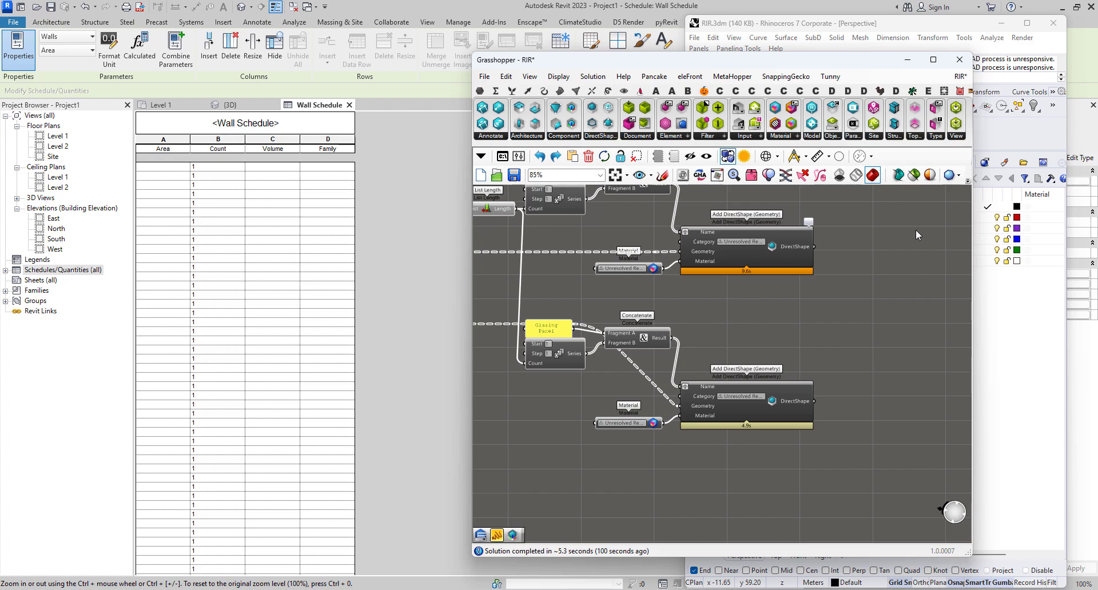
pyautogui.moveTo(809, 321); pyautogui.dragTo(757, 395, button='right')
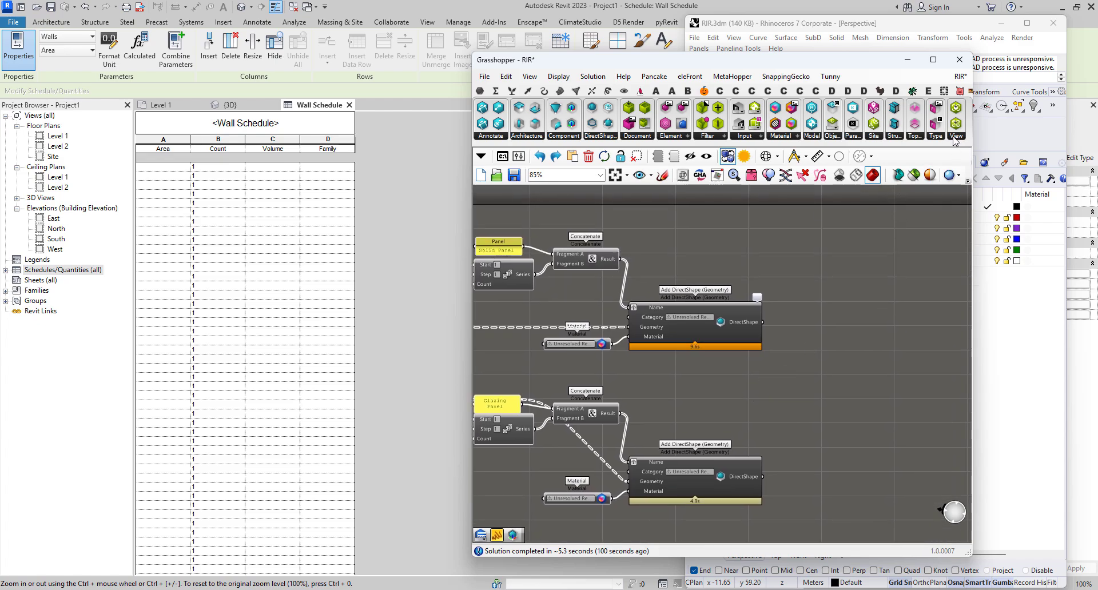
pyautogui.click(853, 137)
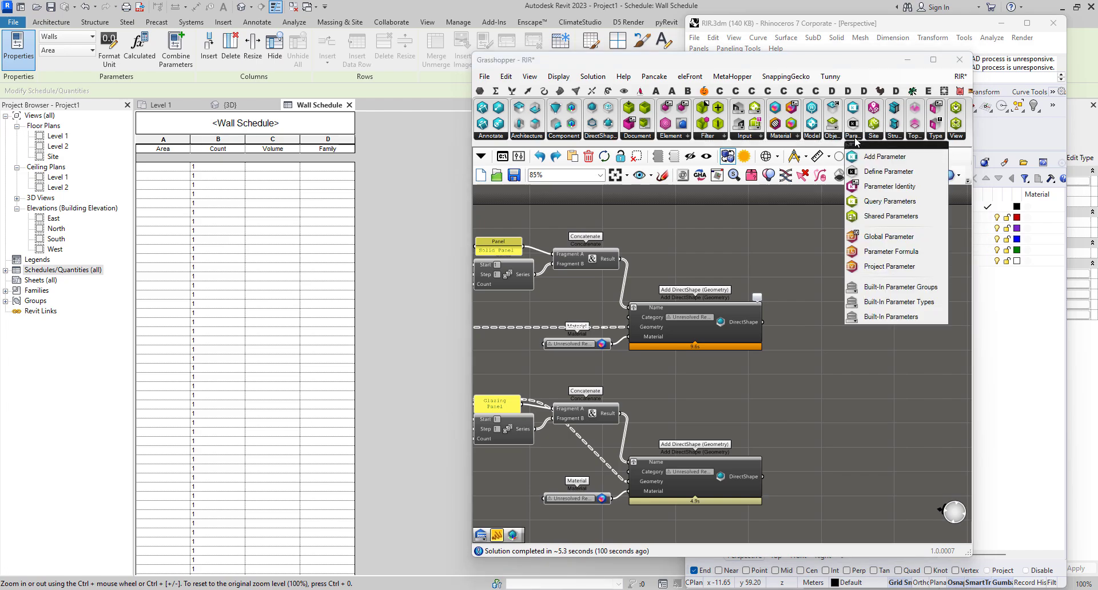
pyautogui.click(885, 157)
pyautogui.click(890, 355)
pyautogui.scroll(1, 891, 359)
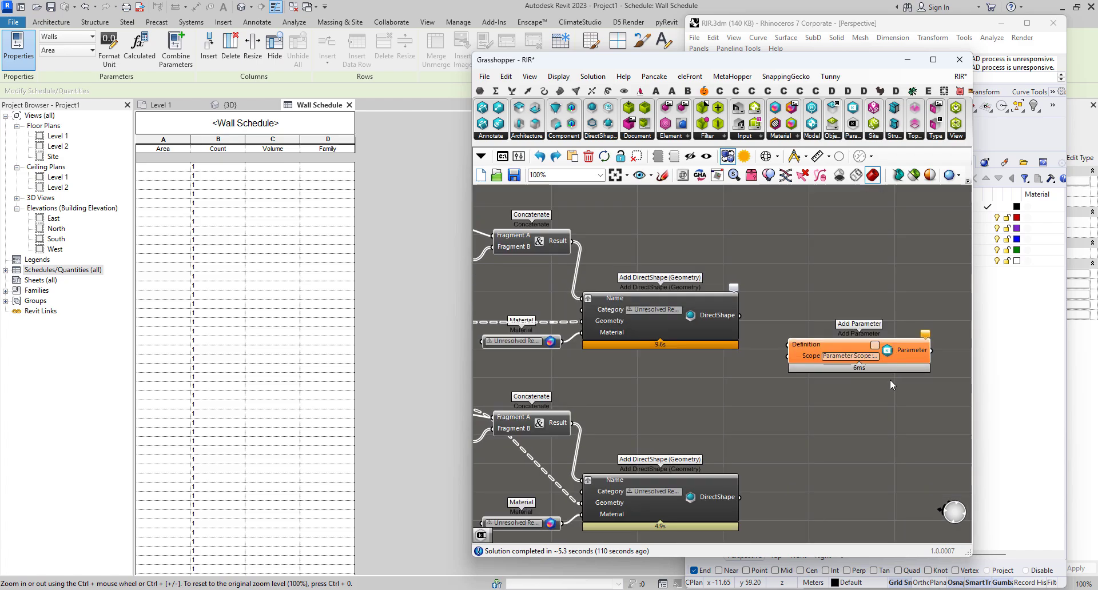
pyautogui.moveTo(890, 348); pyautogui.dragTo(921, 270)
pyautogui.moveTo(920, 269); pyautogui.dragTo(774, 351, button='right')
pyautogui.moveTo(781, 359); pyautogui.dragTo(850, 315)
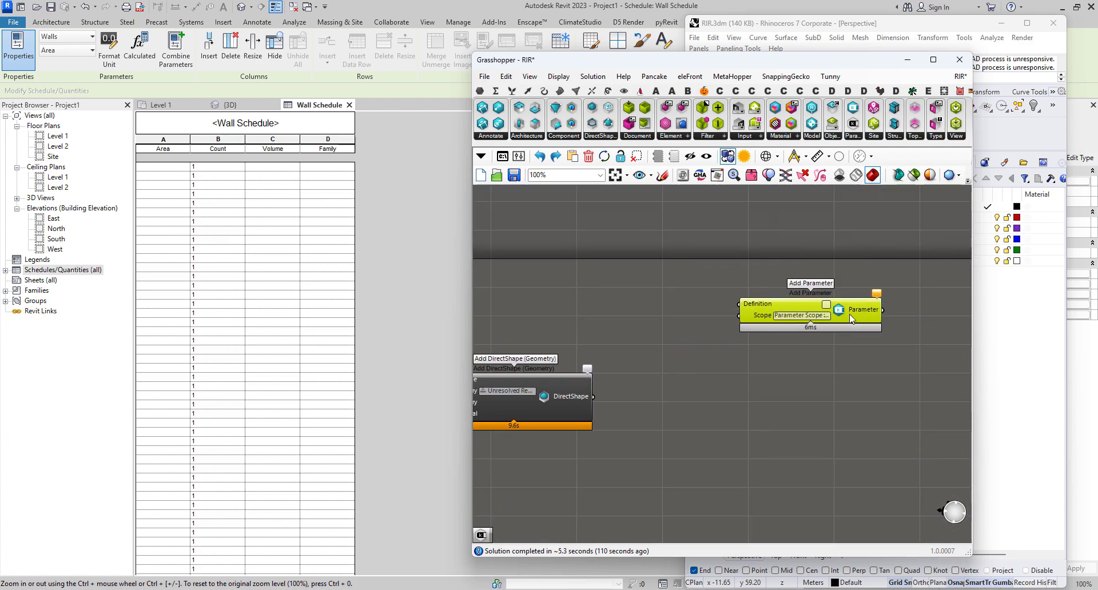
# Place a Define Parameter component beside Add Parameter and connect its Definition output to the Definition input
pyautogui.click(808, 140)
pyautogui.click(849, 138)
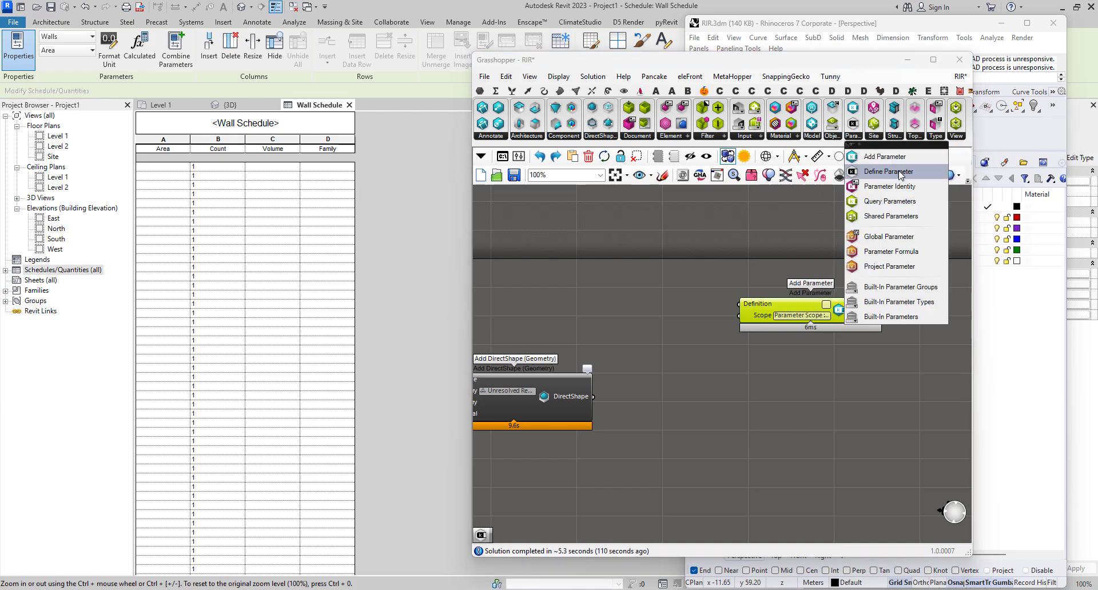
pyautogui.click(889, 171)
pyautogui.click(705, 299)
pyautogui.scroll(3, 705, 299)
pyautogui.scroll(1, 705, 297)
pyautogui.moveTo(705, 297); pyautogui.dragTo(772, 310)
# Move the Define Parameter and Add Parameter components together to empty canvas below the DirectShape components
pyautogui.scroll(-6, 771, 252)
pyautogui.scroll(-4, 771, 252)
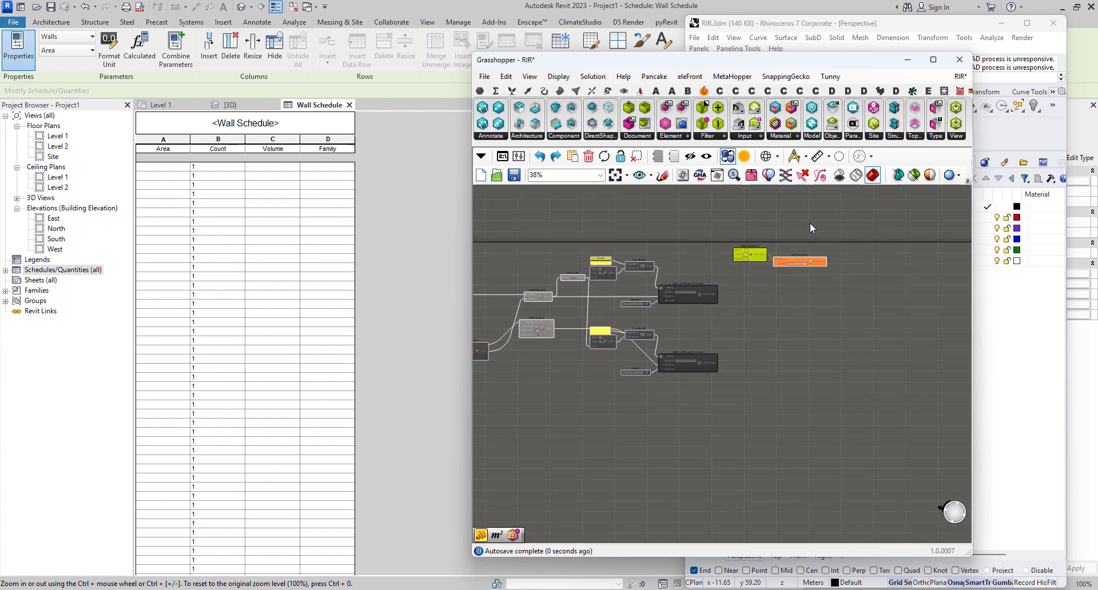
pyautogui.moveTo(810, 222); pyautogui.dragTo(748, 281)
pyautogui.moveTo(812, 263); pyautogui.dragTo(675, 475)
pyautogui.moveTo(676, 475); pyautogui.dragTo(744, 293, button='right')
pyautogui.scroll(6, 705, 292)
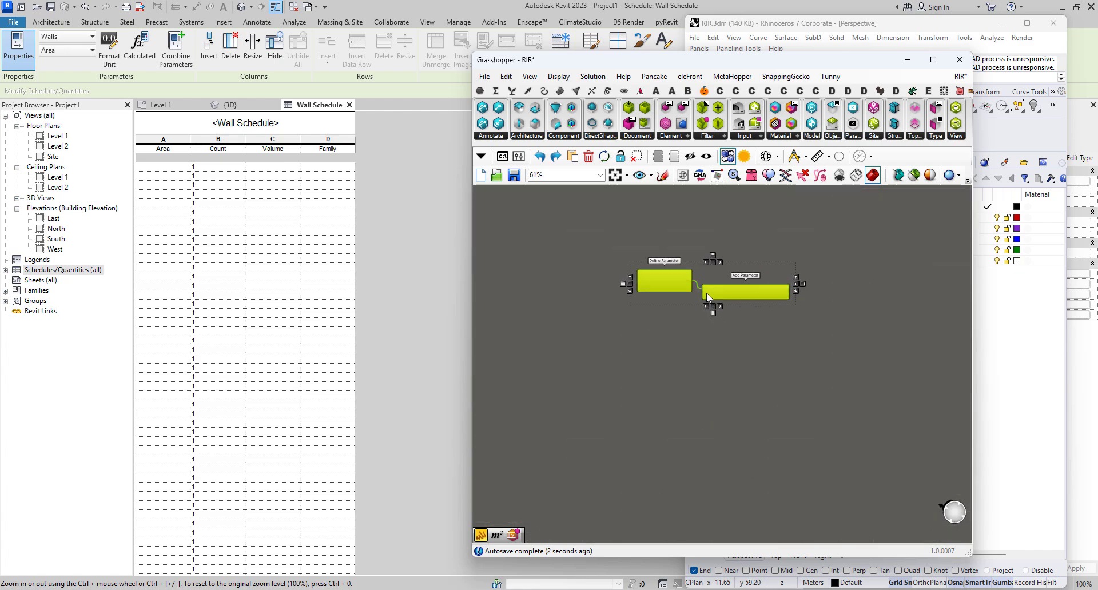
# Add a panel containing "Solid Panel Name" and connect it to the Name input of Define Parameter
pyautogui.moveTo(609, 271); pyautogui.dragTo(620, 357, button='right')
pyautogui.scroll(3, 619, 356)
pyautogui.doubleClick(602, 351)
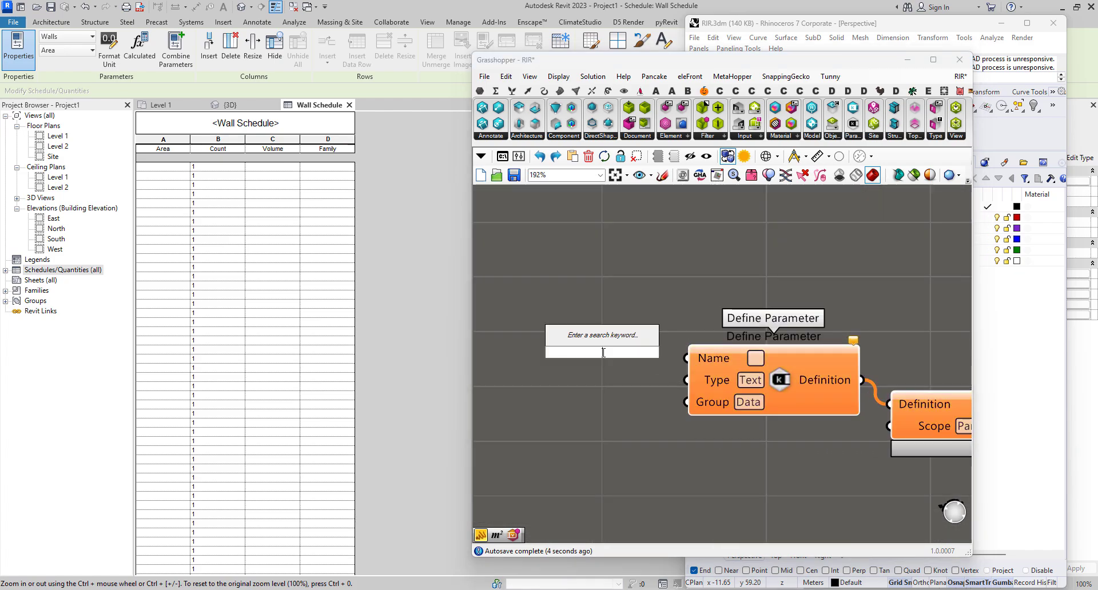
pyautogui.write('panel')
pyautogui.press('Return')
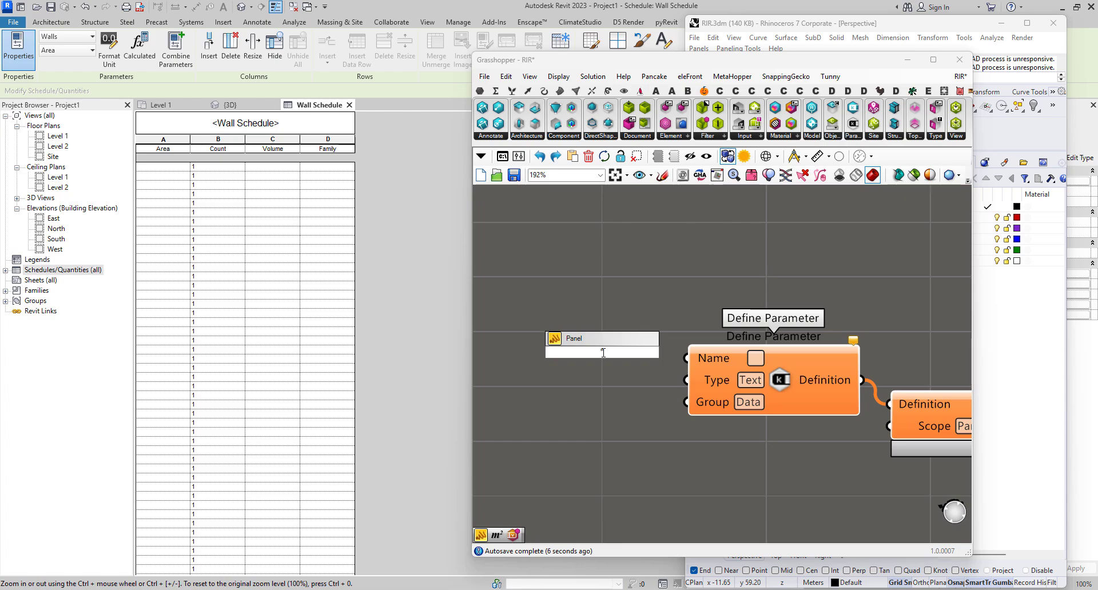
pyautogui.write('"Solid Panel Name')
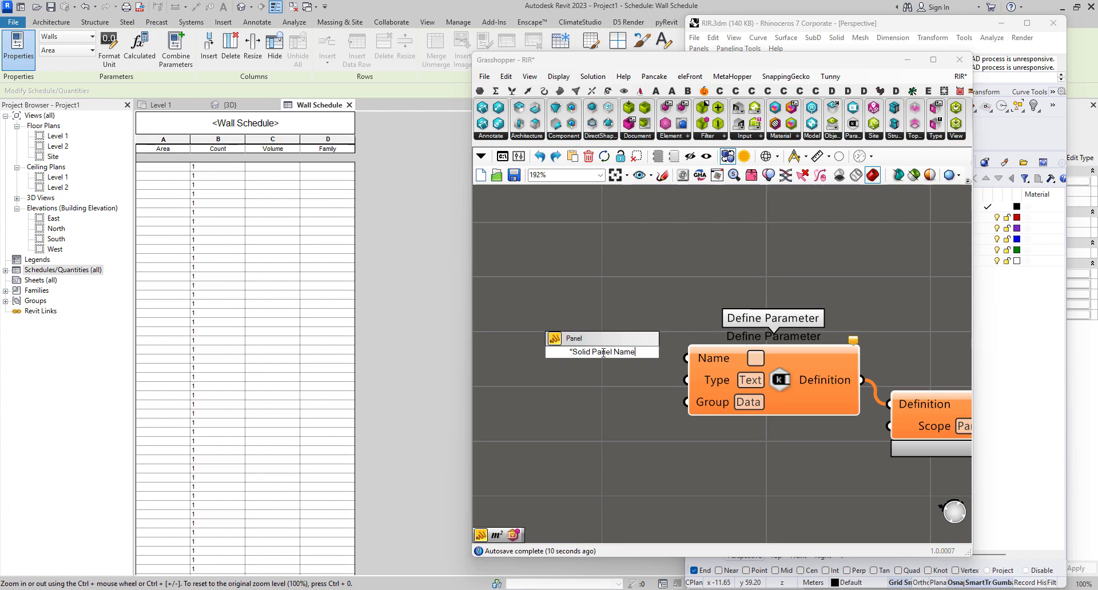
pyautogui.click(612, 343)
pyautogui.scroll(-1, 609, 318)
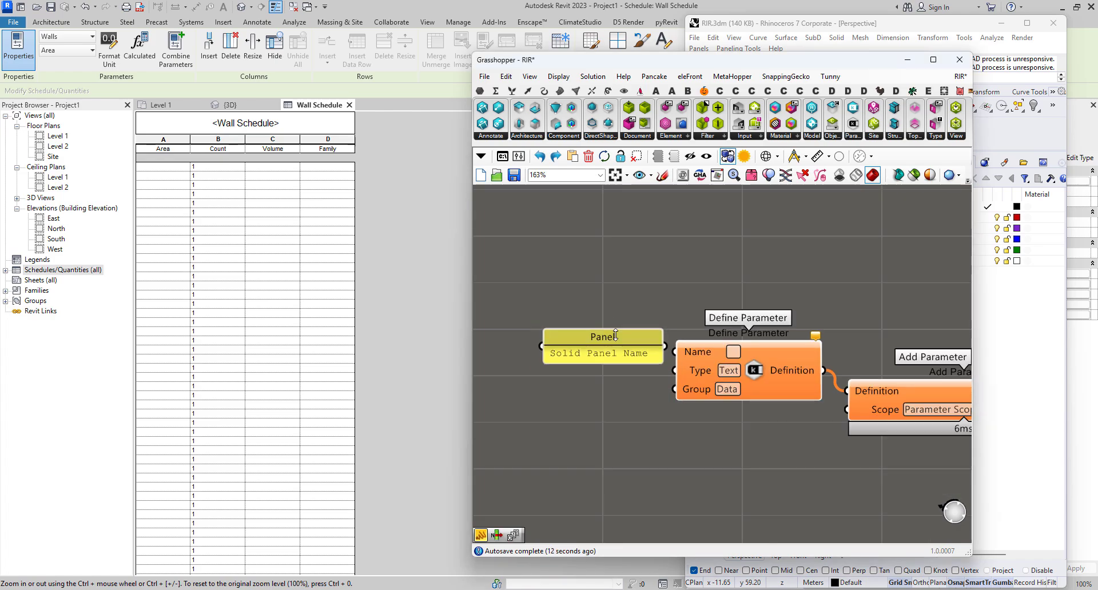
pyautogui.moveTo(639, 349); pyautogui.dragTo(685, 356)
# Use Text as the Type and Data as the Group of the "Solid Panel Name" Define Parameter component
pyautogui.scroll(1, 616, 343)
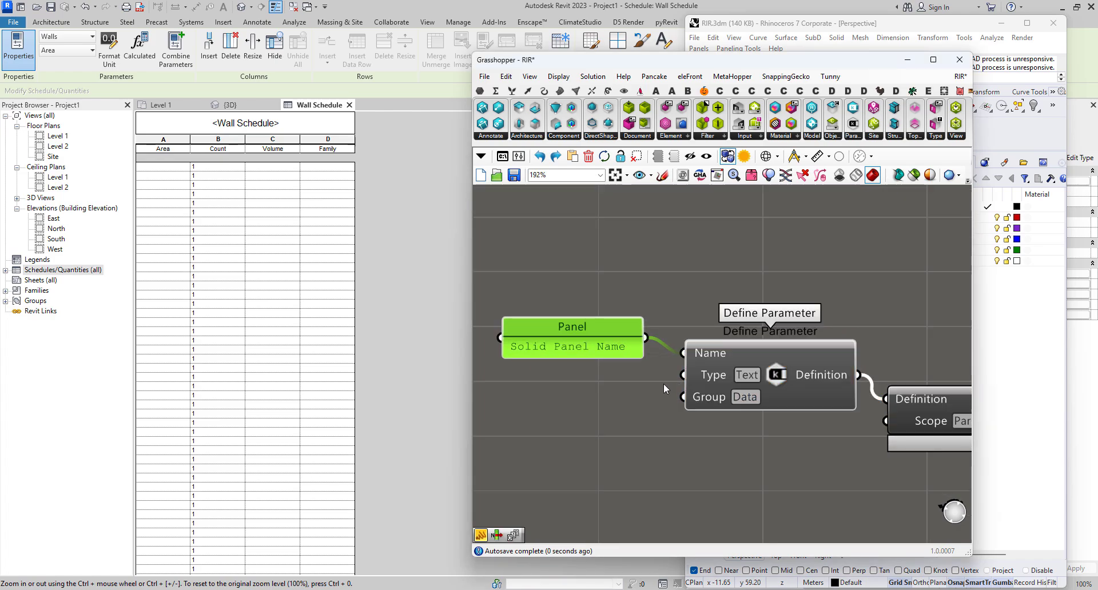
pyautogui.scroll(1, 725, 375)
pyautogui.rightClick(725, 375)
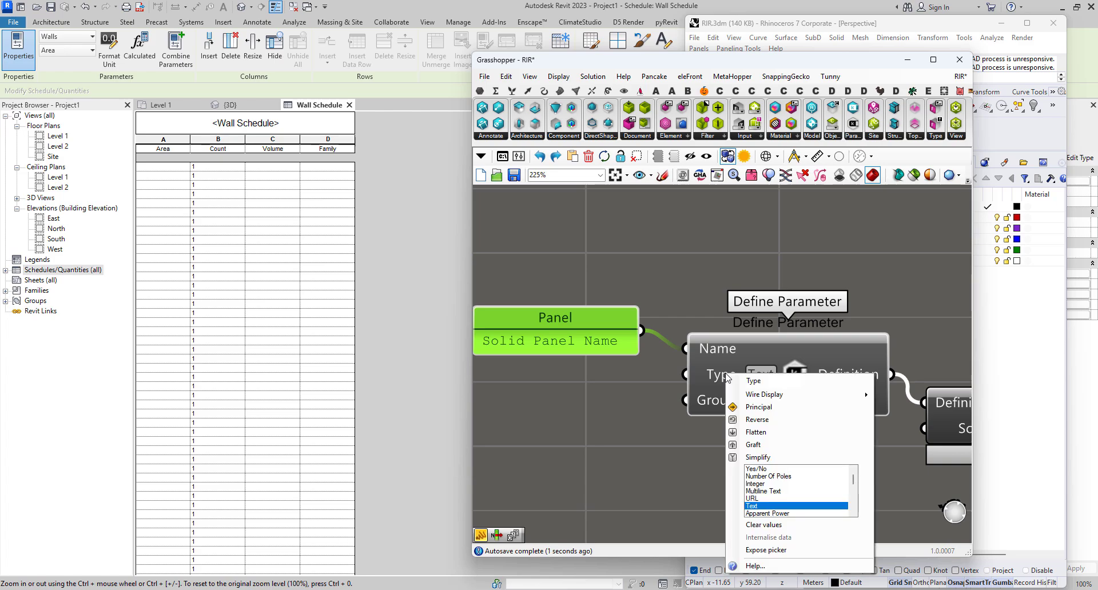
pyautogui.click(754, 502)
pyautogui.rightClick(719, 403)
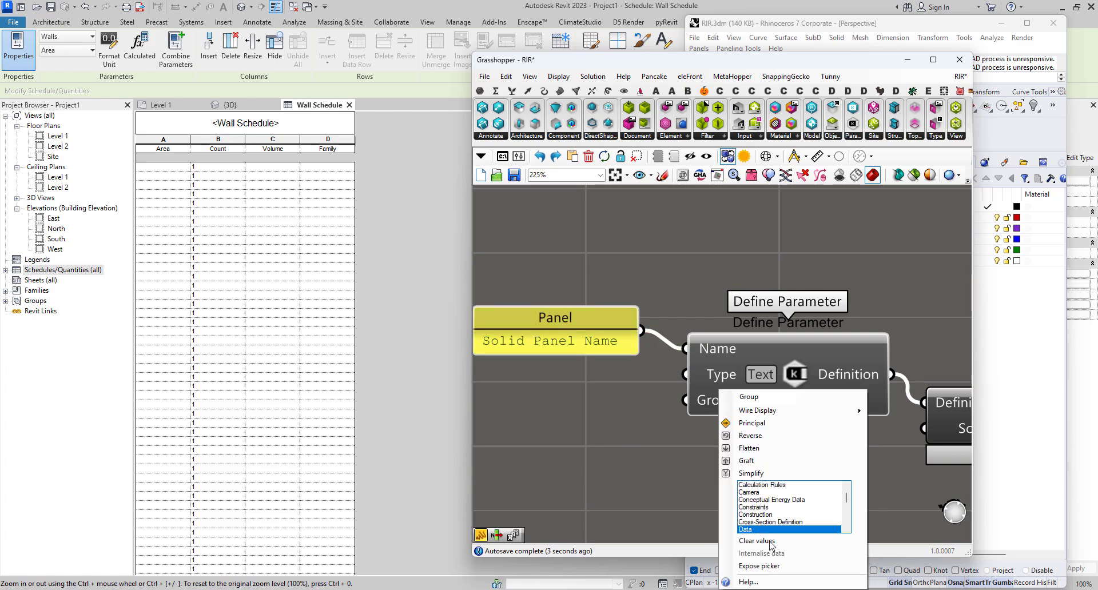
pyautogui.click(649, 496)
# Set the Scope of the solid panel's Add Parameter component to Instance
pyautogui.scroll(-2, 693, 438)
pyautogui.moveTo(891, 445); pyautogui.dragTo(750, 414, button='right')
pyautogui.scroll(1, 750, 414)
pyautogui.moveTo(845, 388); pyautogui.dragTo(847, 364)
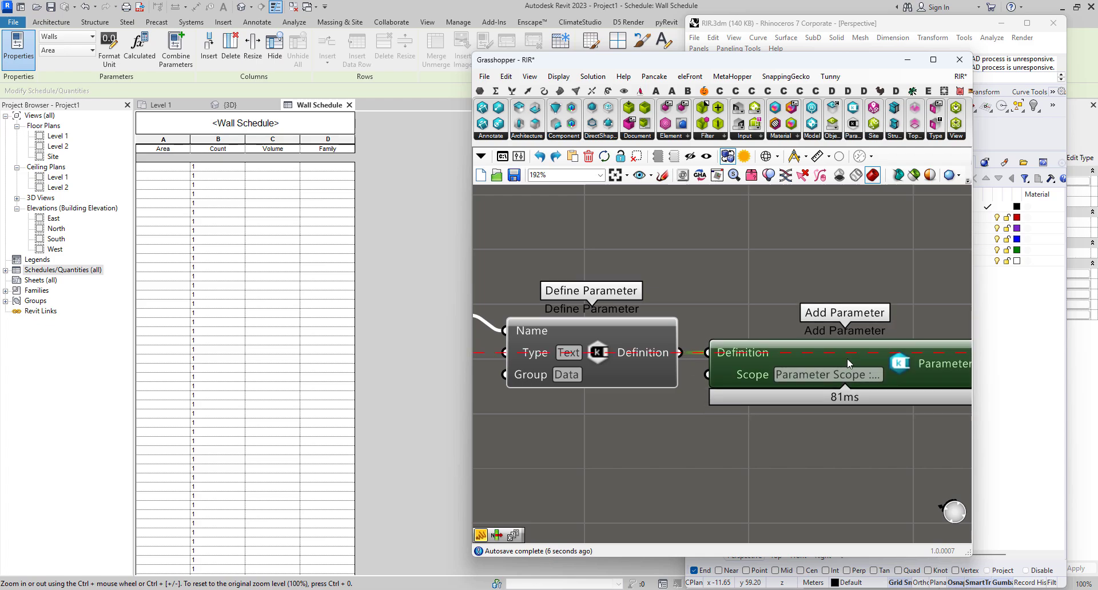
pyautogui.rightClick(779, 380)
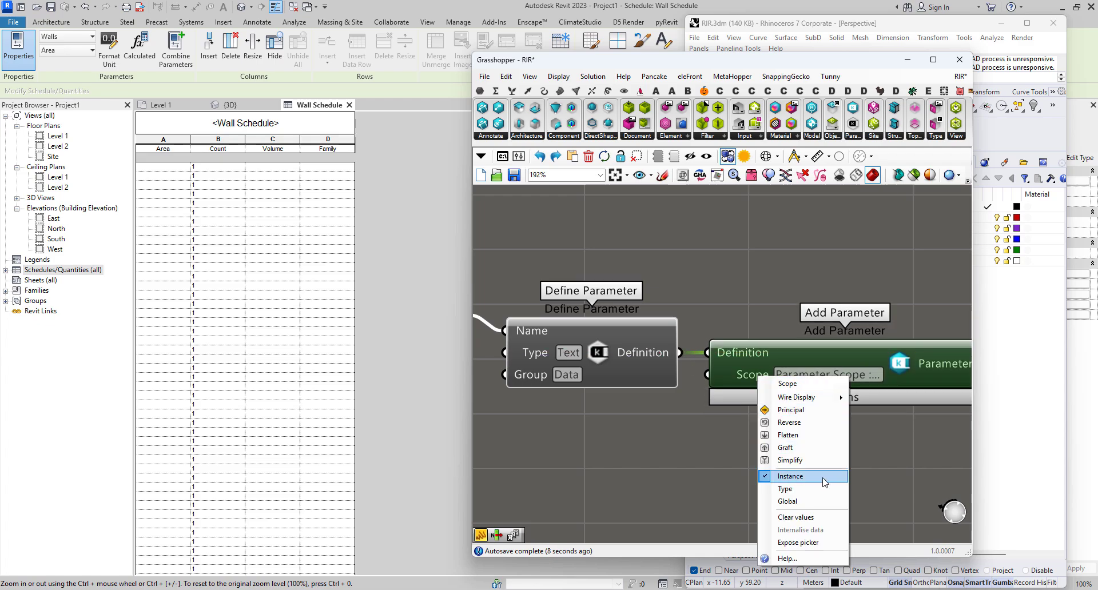
pyautogui.click(781, 478)
# Duplicate the "Solid Panel Name" panel with its Define Parameter and Add Parameter components directly below the originals
pyautogui.scroll(-3, 765, 394)
pyautogui.moveTo(765, 393); pyautogui.dragTo(806, 383, button='right')
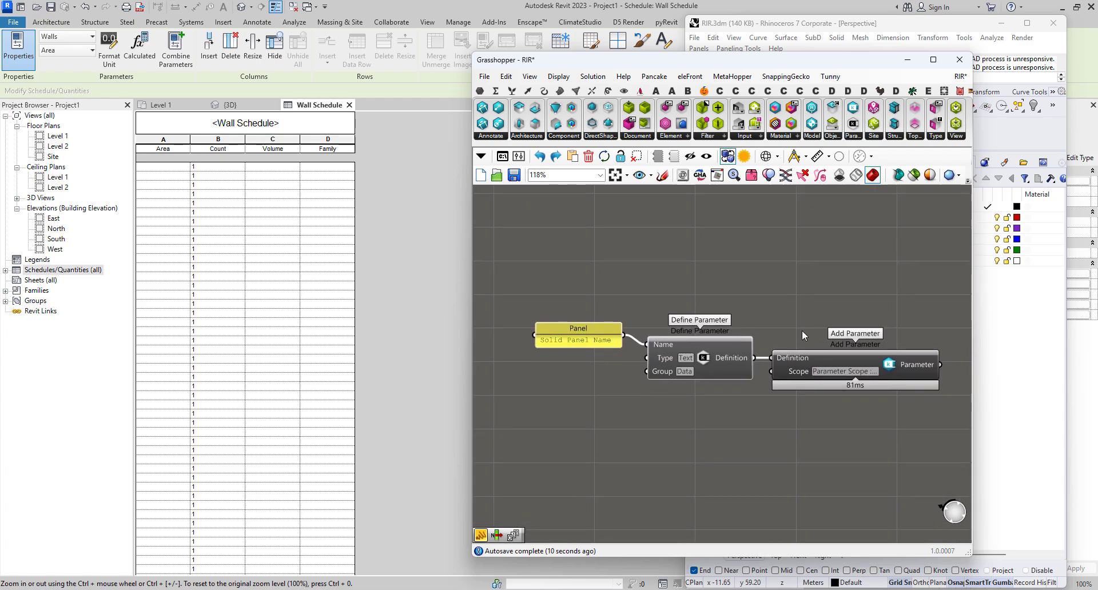
pyautogui.moveTo(802, 330); pyautogui.dragTo(609, 424)
pyautogui.moveTo(664, 437); pyautogui.dragTo(619, 329, button='right')
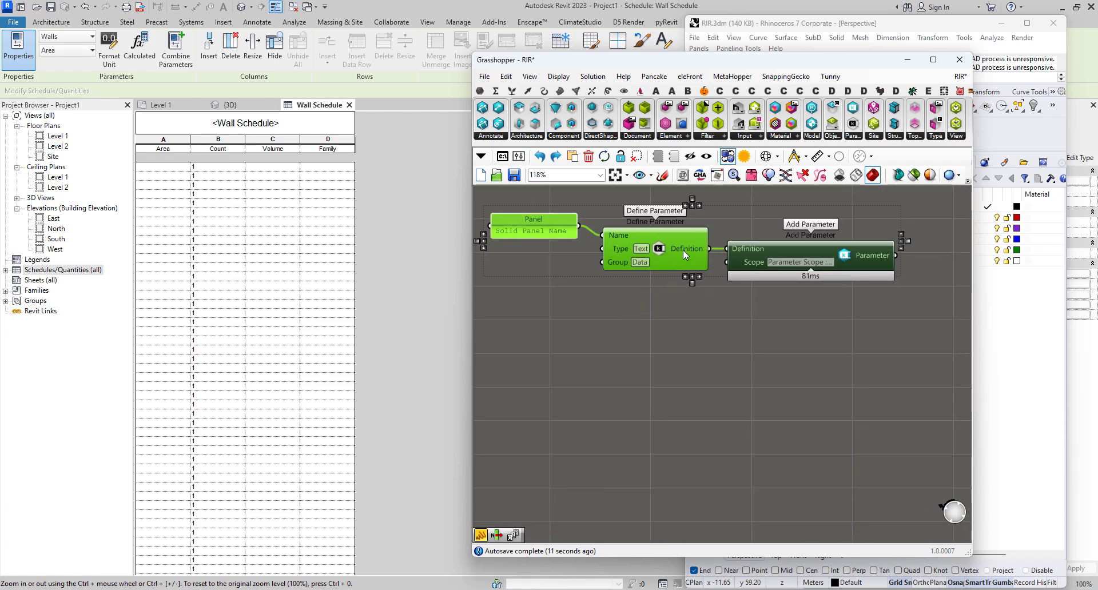
pyautogui.keyDown('alt'); pyautogui.moveTo(670, 262); pyautogui.dragTo(665, 350); pyautogui.keyUp('alt')
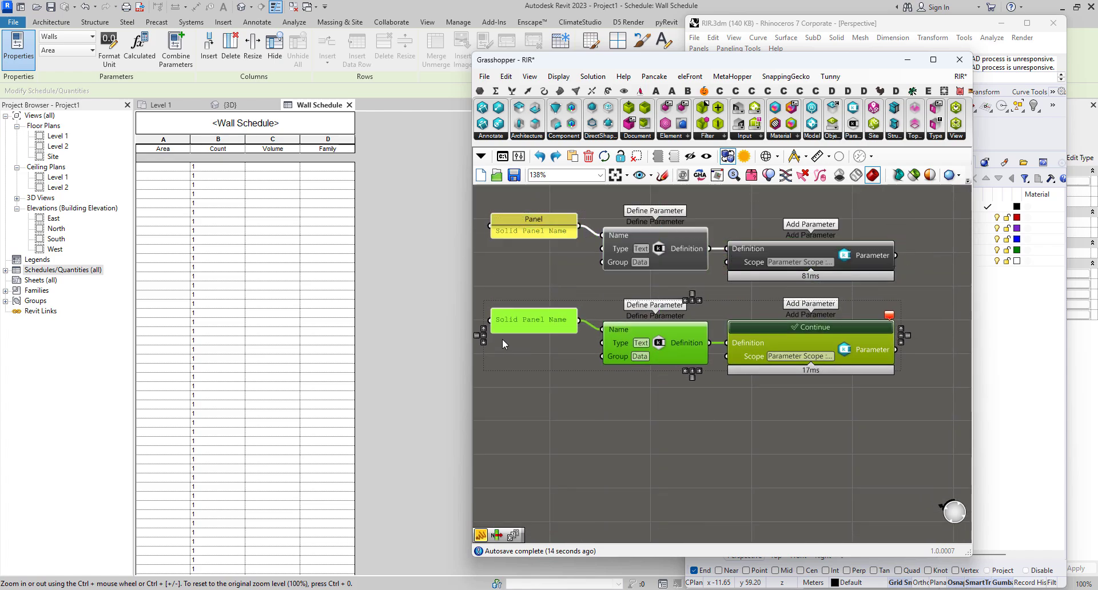
# Change the duplicated panel's text to "Glazing Panel Name"
pyautogui.scroll(2, 502, 340)
pyautogui.doubleClick(534, 311)
pyautogui.doubleClick(473, 251)
pyautogui.write('GPanel Name')
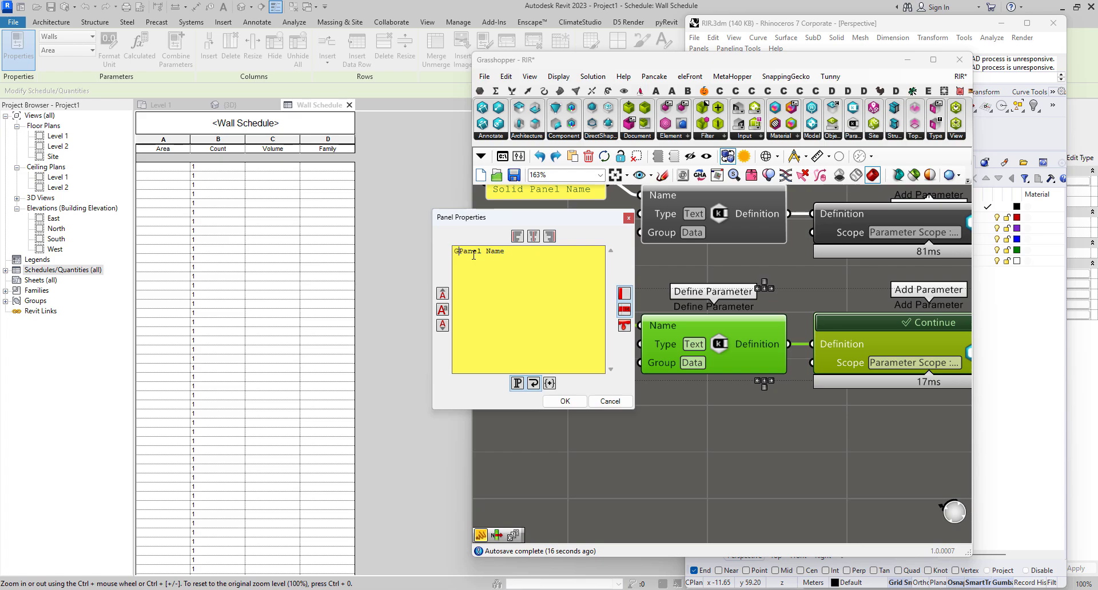
pyautogui.write('lazing')
pyautogui.click(568, 405)
# Duplicate the "Glazing Panel Name" parameter chain below itself and set the copy's Define Parameter Type to Number
pyautogui.scroll(-5, 637, 317)
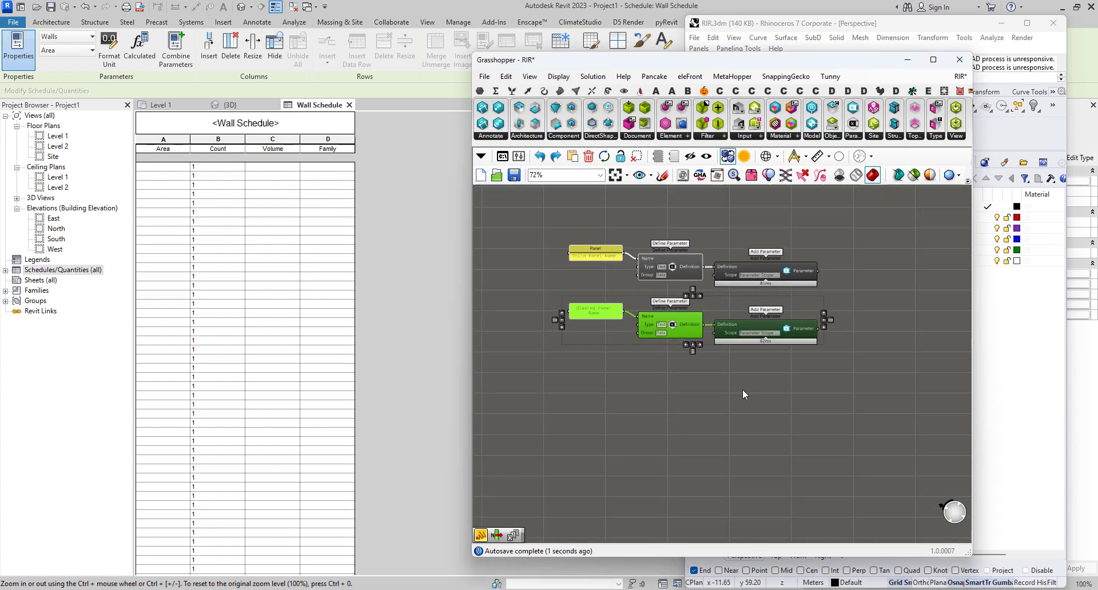
pyautogui.moveTo(742, 390); pyautogui.dragTo(722, 350, button='right')
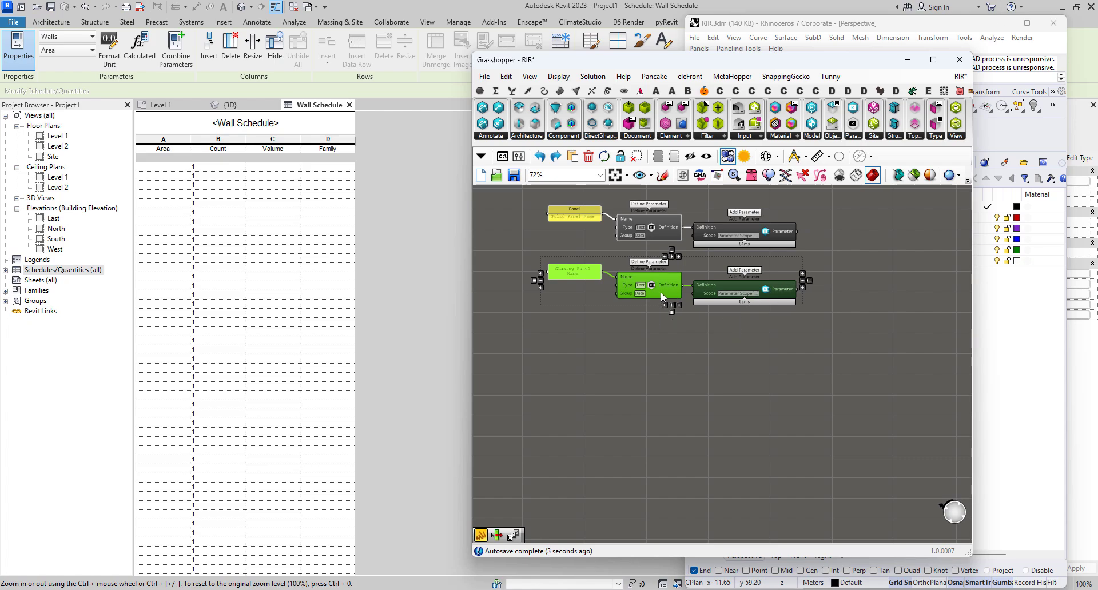
pyautogui.keyDown('alt'); pyautogui.moveTo(660, 291); pyautogui.dragTo(660, 351); pyautogui.keyUp('alt')
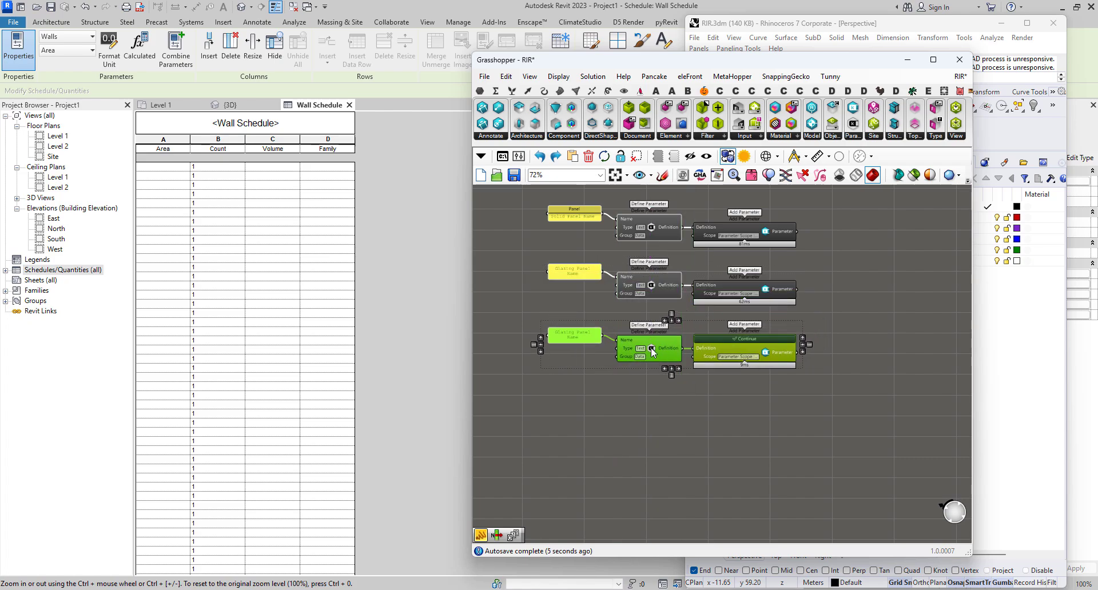
pyautogui.scroll(5, 652, 366)
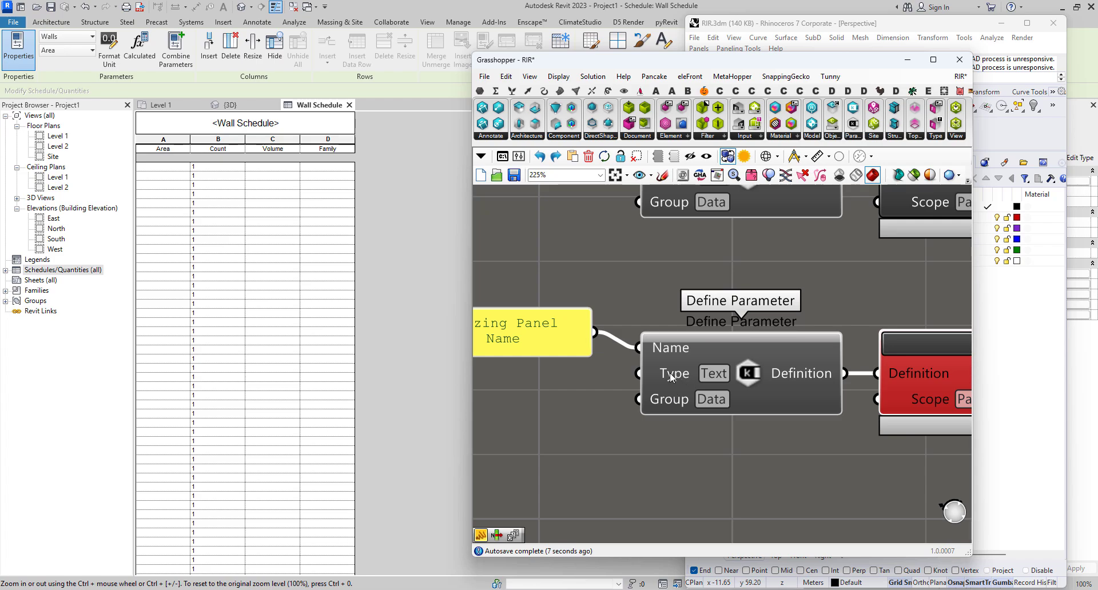
pyautogui.rightClick(671, 375)
pyautogui.scroll(-10, 727, 489)
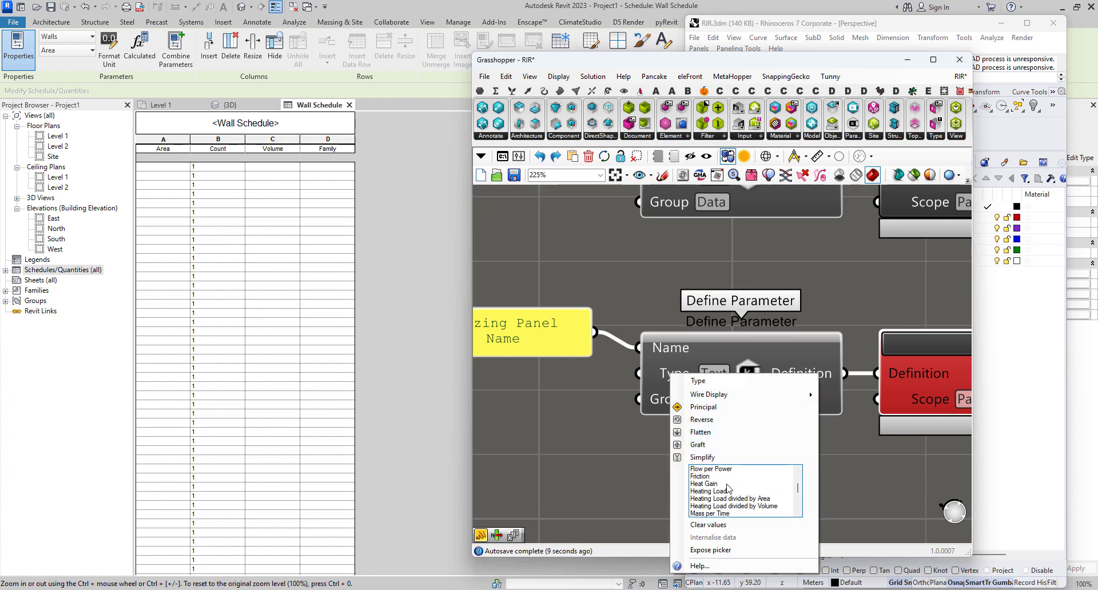
pyautogui.scroll(-8, 726, 490)
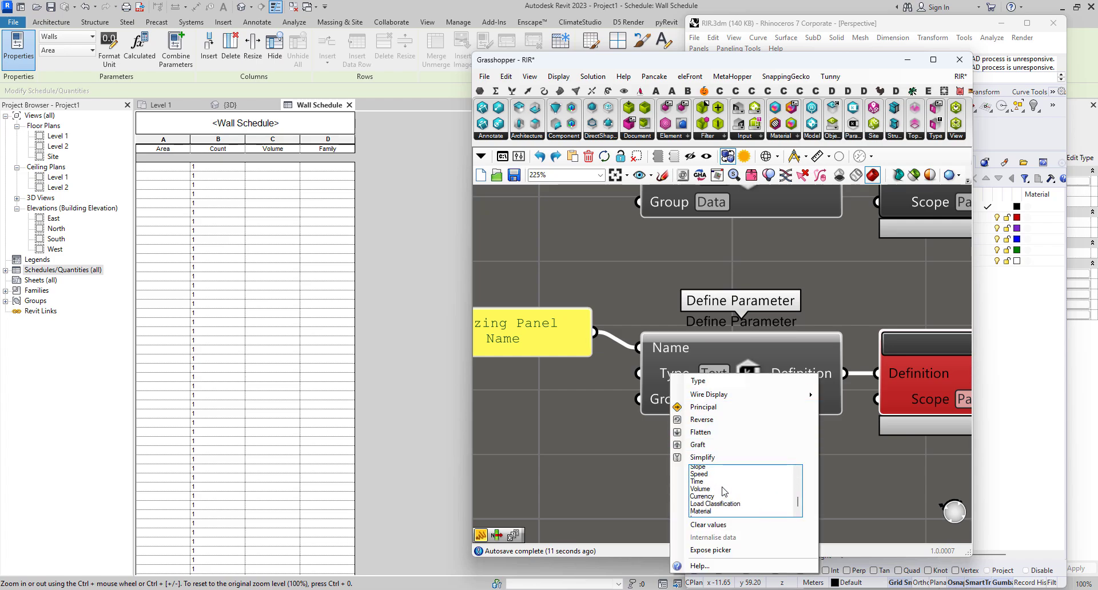
pyautogui.scroll(5, 722, 492)
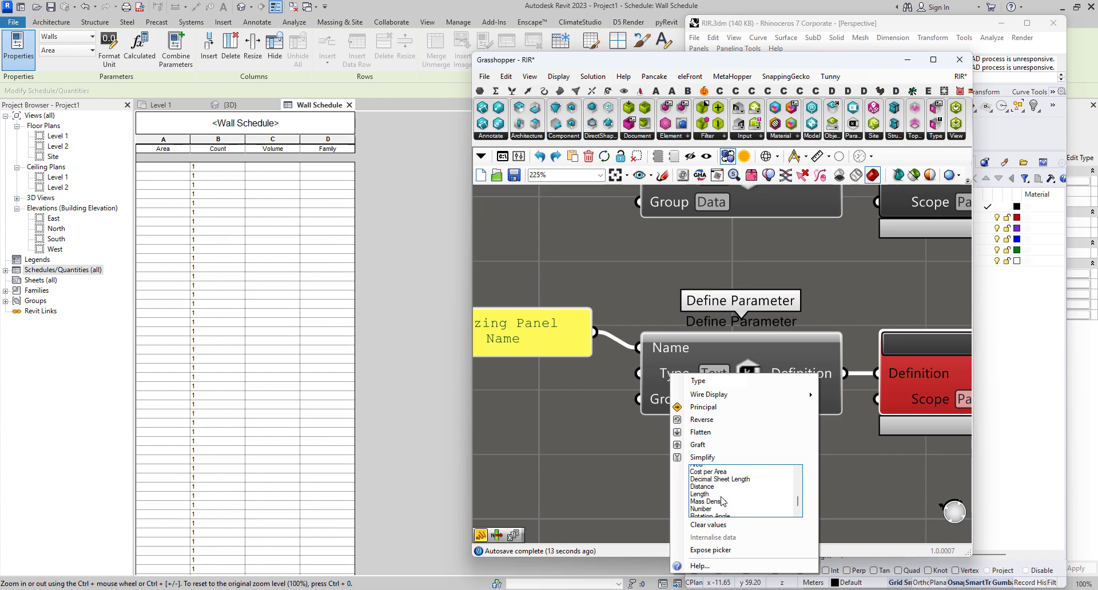
pyautogui.click(701, 509)
# Change the text of the panel feeding the Number-type Define Parameter to "Panel Area"
pyautogui.moveTo(571, 466); pyautogui.dragTo(706, 492, button='right')
pyautogui.click(654, 351)
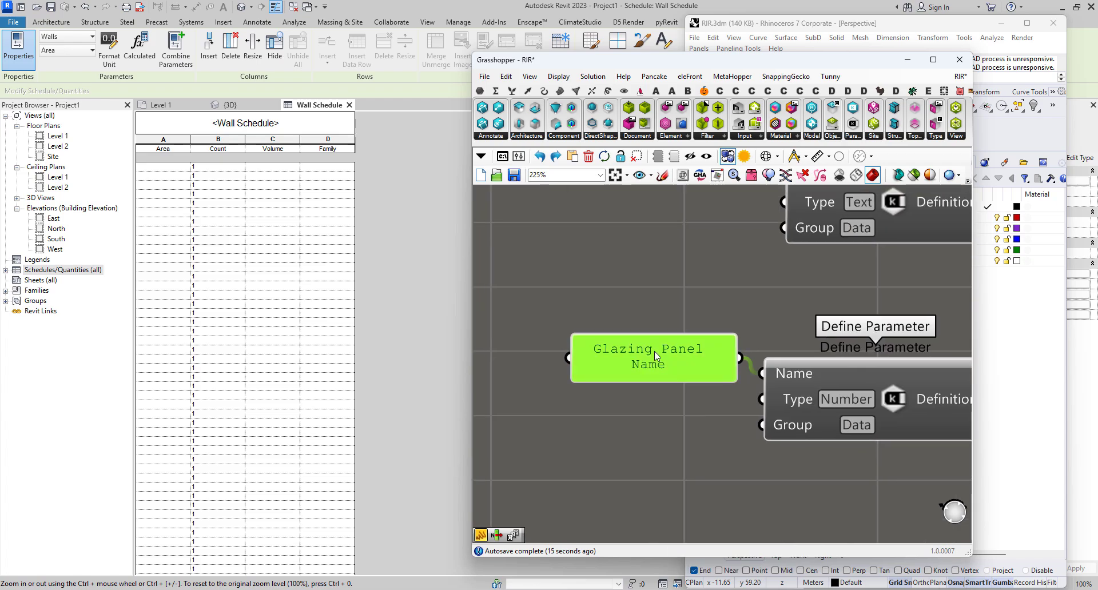
pyautogui.doubleClick(654, 351)
pyautogui.click(629, 293)
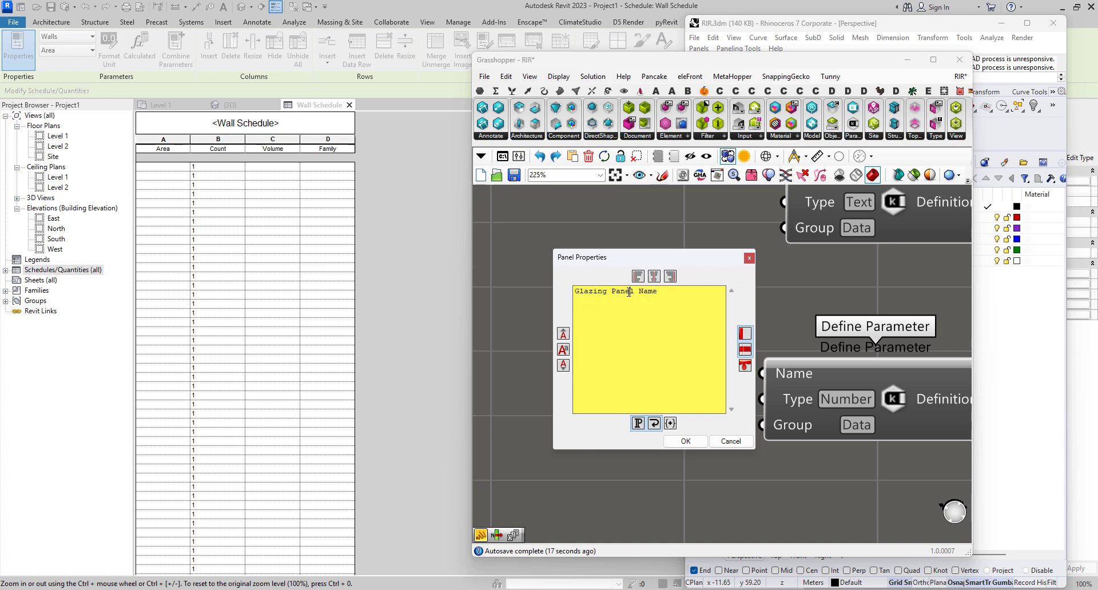
pyautogui.doubleClick(605, 293)
pyautogui.write('Solid')
pyautogui.click(679, 289)
pyautogui.hotkey('ctrl', 'a')
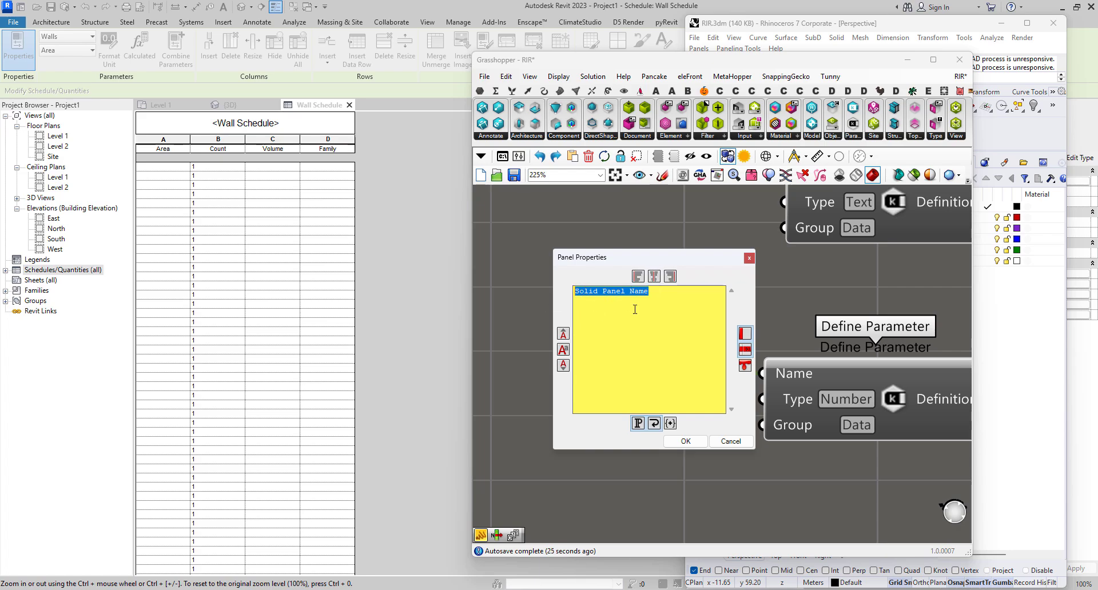
pyautogui.write('Panel Area')
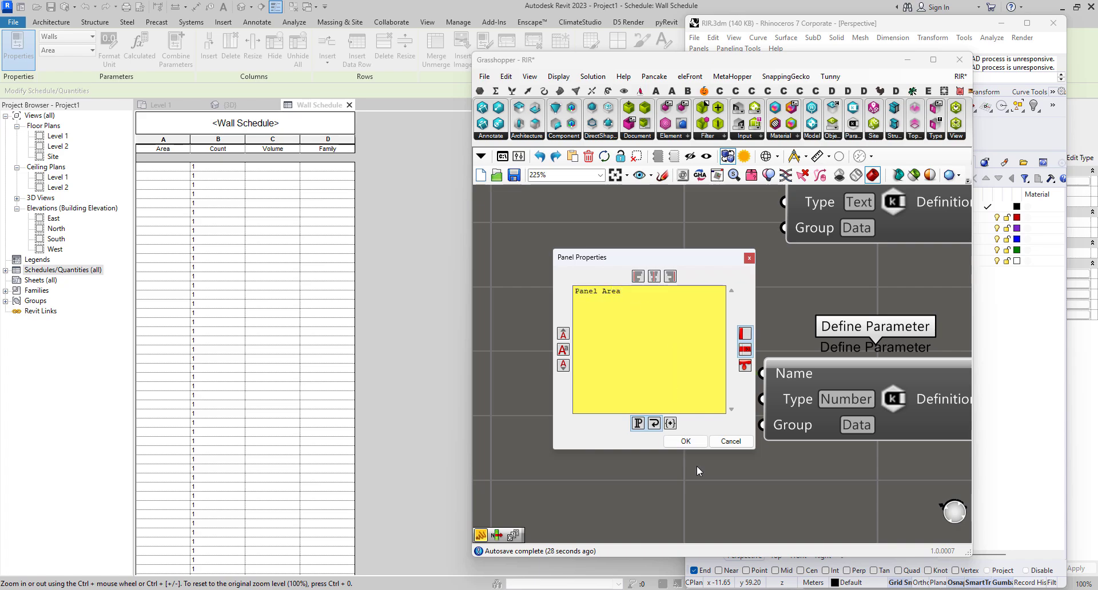
pyautogui.click(695, 442)
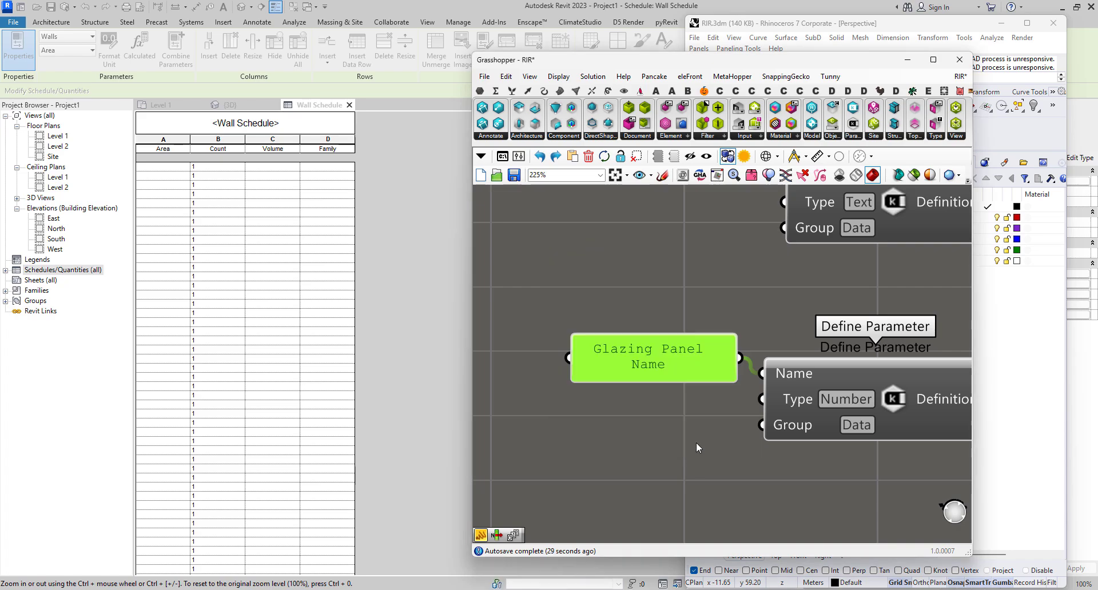
# Duplicate the "Panel Area" panel with its Define Parameter and Add Parameter components below the originals
pyautogui.scroll(-5, 715, 437)
pyautogui.moveTo(955, 431); pyautogui.dragTo(824, 385, button='right')
pyautogui.scroll(2, 825, 385)
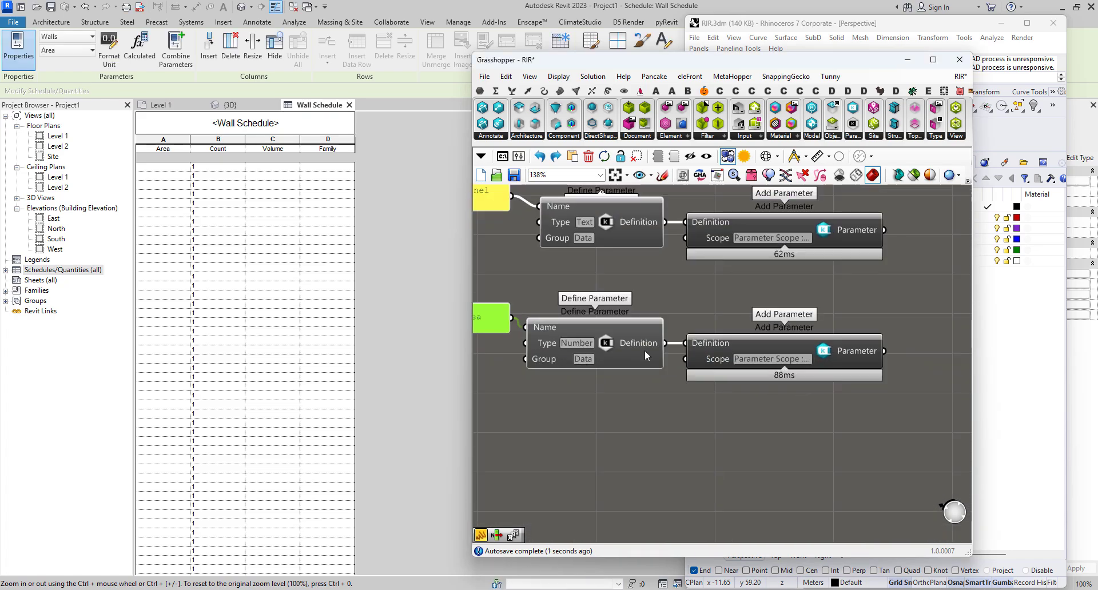
pyautogui.scroll(-3, 644, 350)
pyautogui.moveTo(801, 324); pyautogui.dragTo(493, 389)
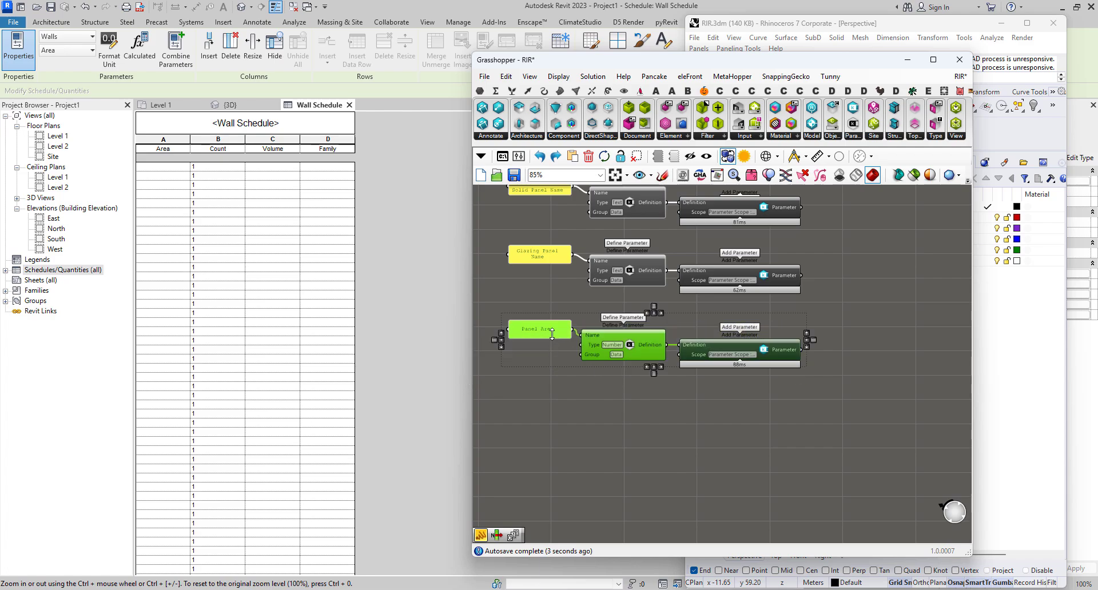
pyautogui.keyDown('alt'); pyautogui.moveTo(552, 335); pyautogui.dragTo(545, 416); pyautogui.keyUp('alt')
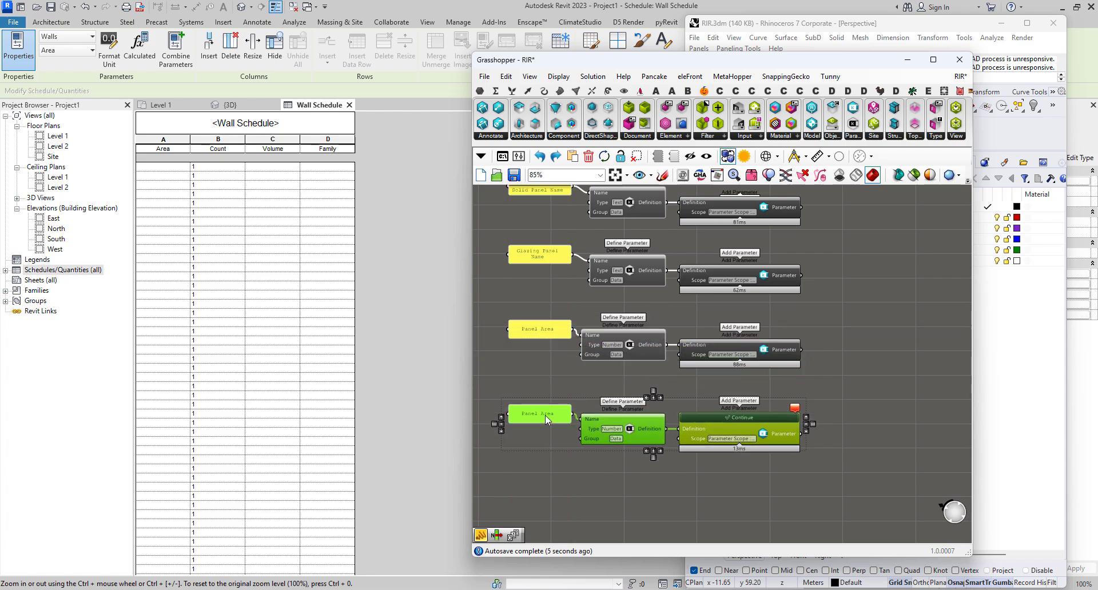
# Change the text of the duplicated "Panel Area" panel to "Panel Volume"
pyautogui.doubleClick(545, 415)
pyautogui.doubleClick(507, 355)
pyautogui.write('Volume')
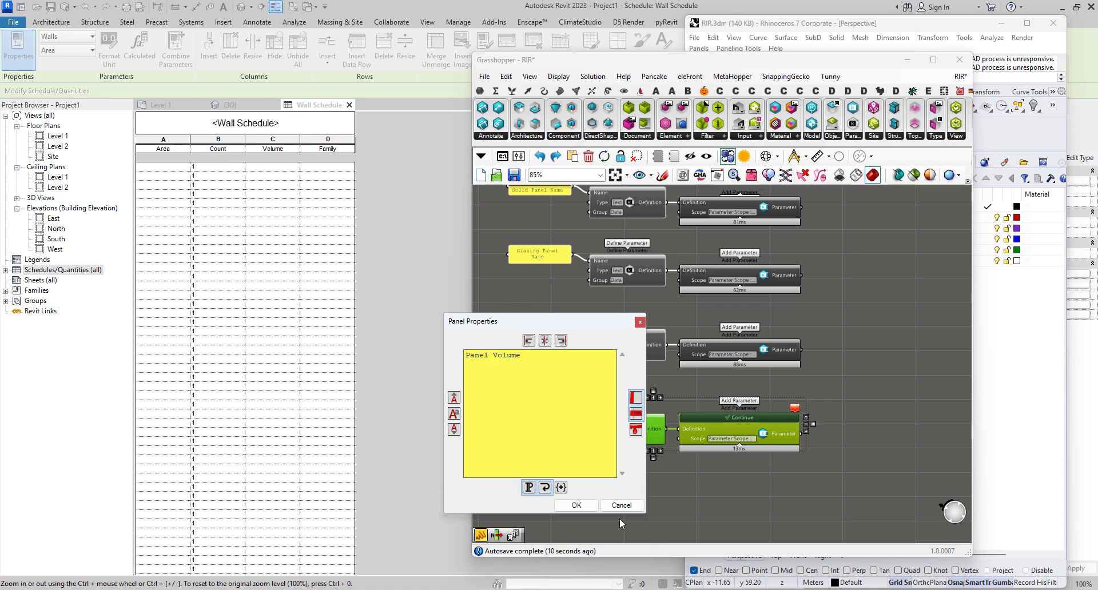
pyautogui.click(576, 505)
# Copy the "Panel Volume" panel with its Define Parameter and Add Parameter components and place the copy below
pyautogui.moveTo(654, 454); pyautogui.dragTo(715, 348, button='right')
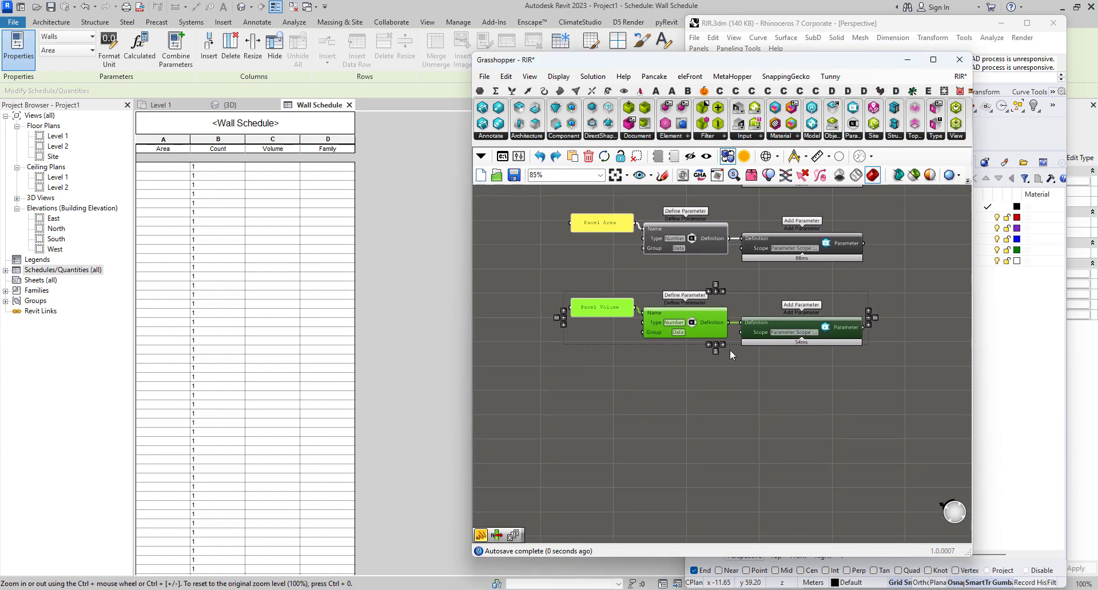
pyautogui.hotkey('ctrl', 'c')
pyautogui.hotkey('ctrl', 'v')
pyautogui.moveTo(713, 328); pyautogui.dragTo(711, 405)
# Change the text of the copied "Panel Volume" panel to "Panel Length"
pyautogui.scroll(3, 611, 402)
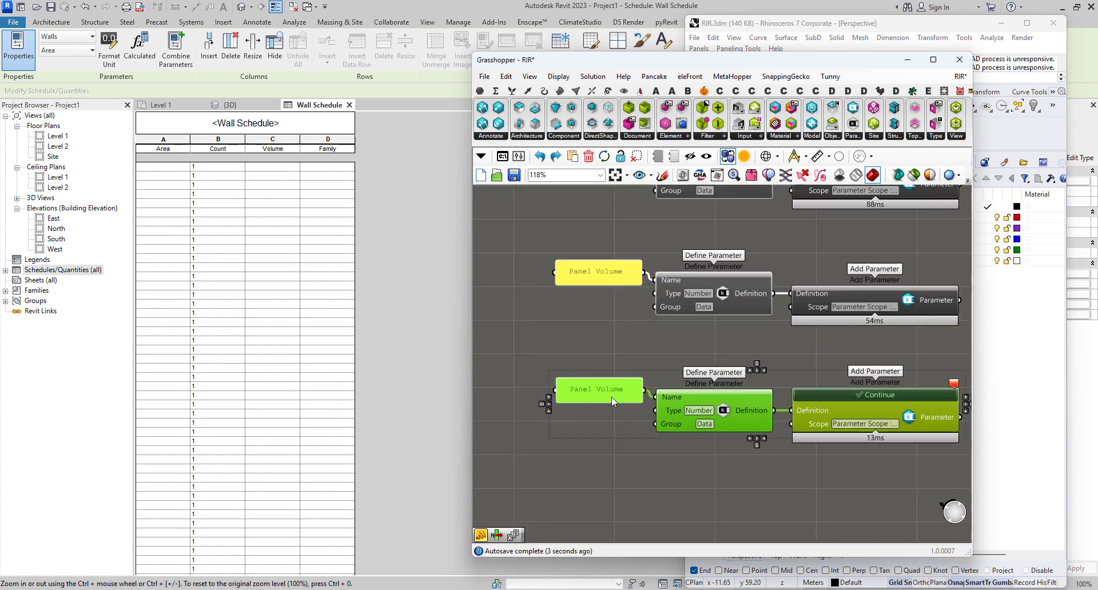
pyautogui.doubleClick(612, 397)
pyautogui.doubleClick(583, 338)
pyautogui.write('Length')
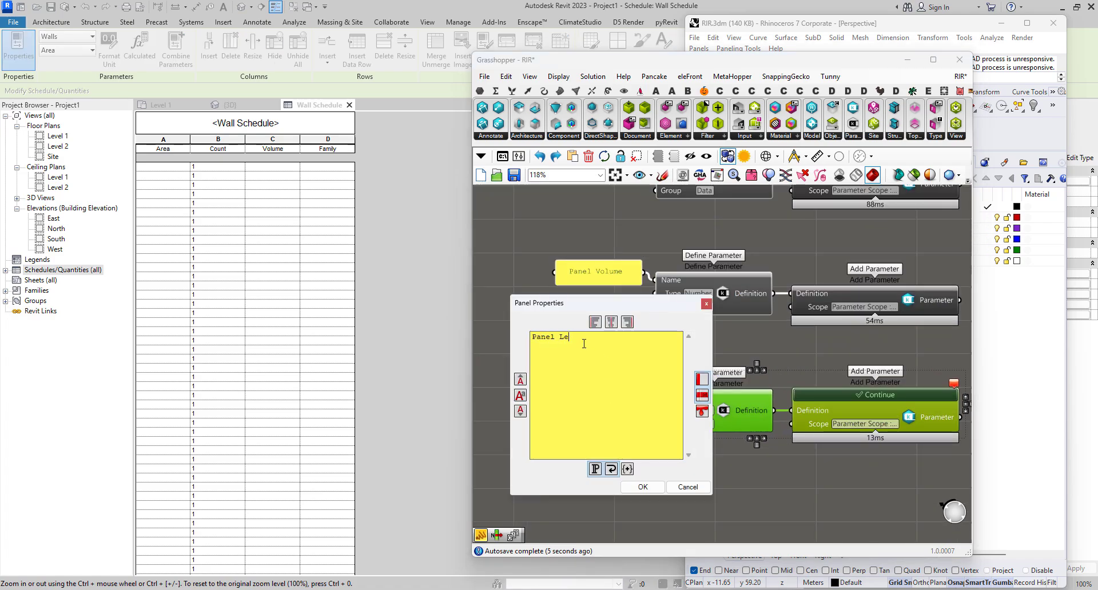
pyautogui.click(643, 487)
# Copy the "Panel Length" panel with its Define Parameter and Add Parameter components and place the copy below
pyautogui.scroll(-6, 709, 346)
pyautogui.scroll(2, 709, 346)
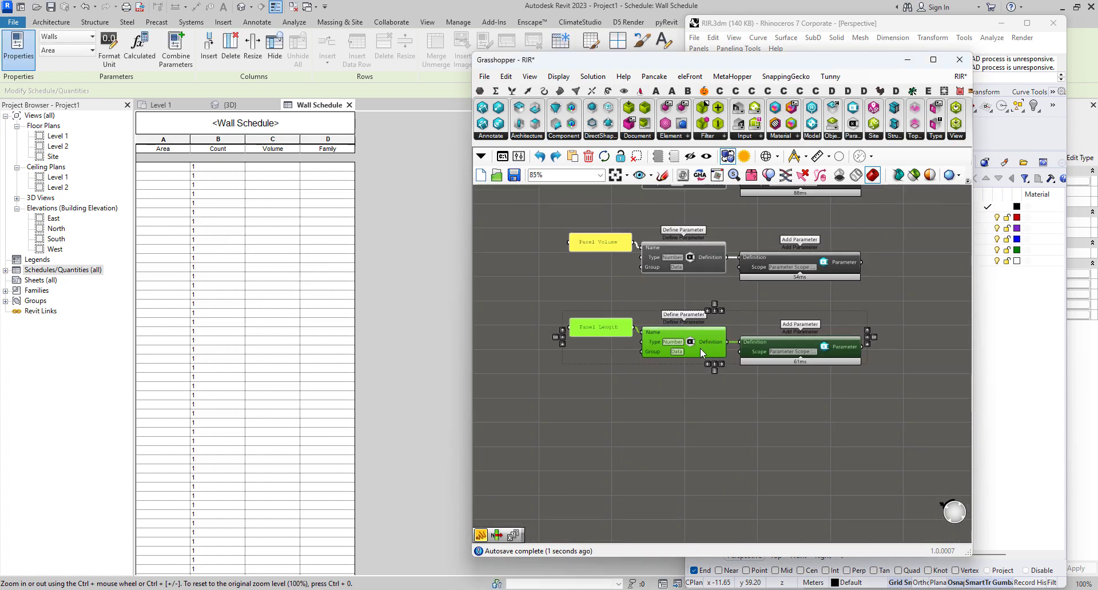
pyautogui.hotkey('ctrl', 'c')
pyautogui.hotkey('ctrl', 'v')
pyautogui.moveTo(696, 347); pyautogui.dragTo(691, 438)
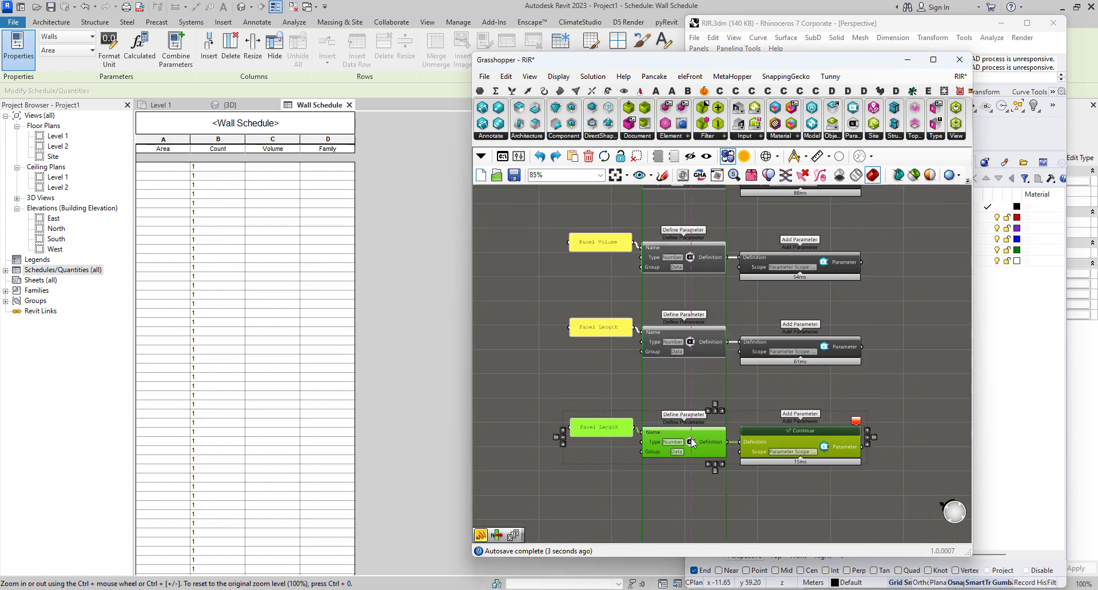
pyautogui.scroll(3, 601, 332)
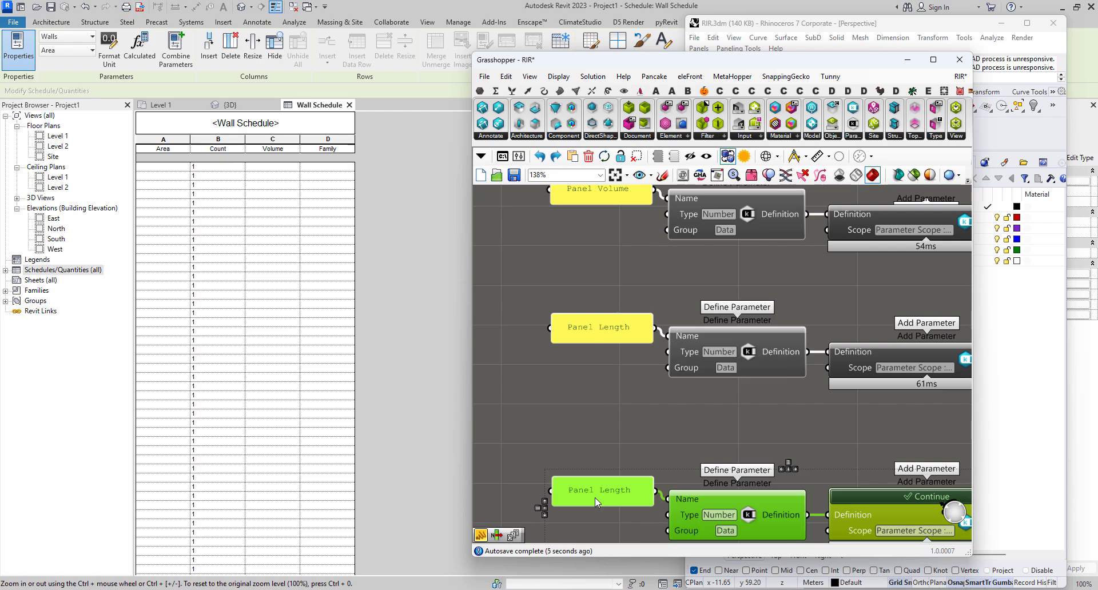
pyautogui.doubleClick(602, 320)
pyautogui.click(526, 266)
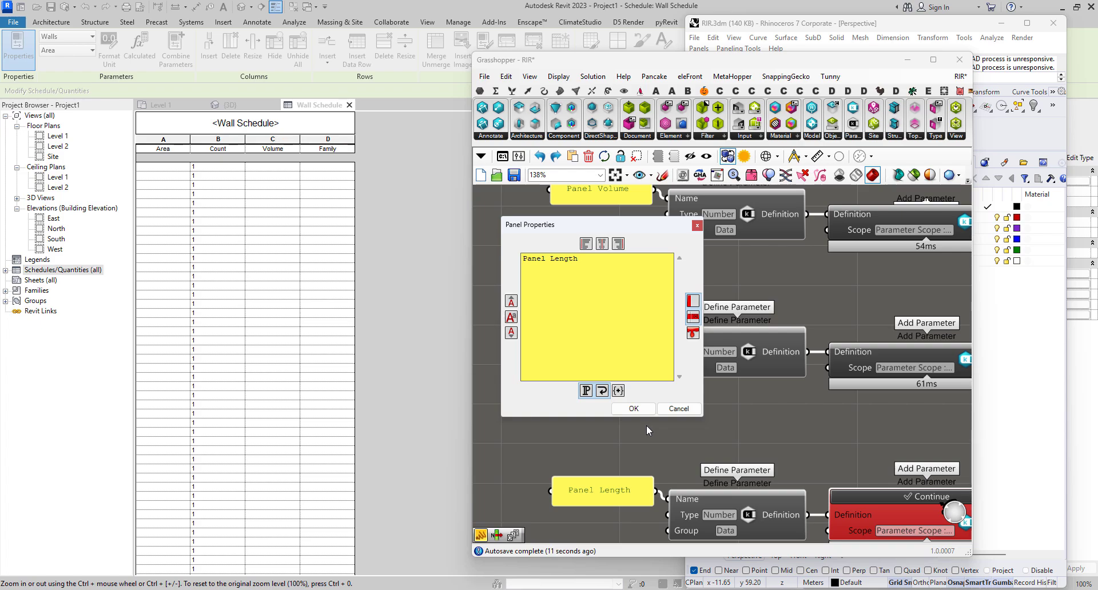
pyautogui.click(679, 408)
pyautogui.rightClick(625, 503)
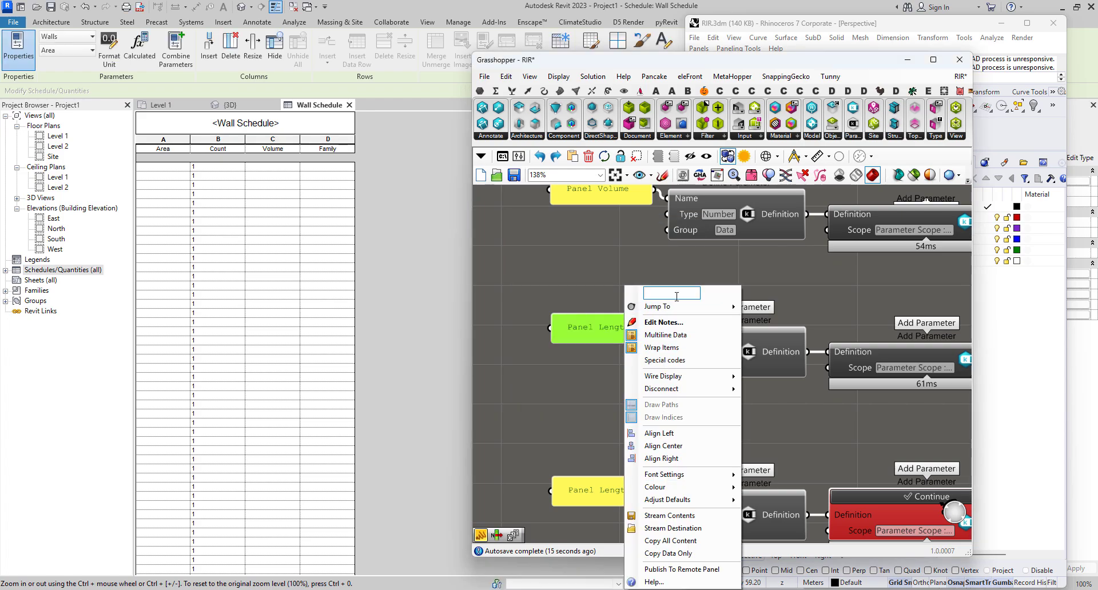
pyautogui.click(600, 483)
# Change the text of the copied "Panel Length" panel to "Panel Width"
pyautogui.doubleClick(600, 493)
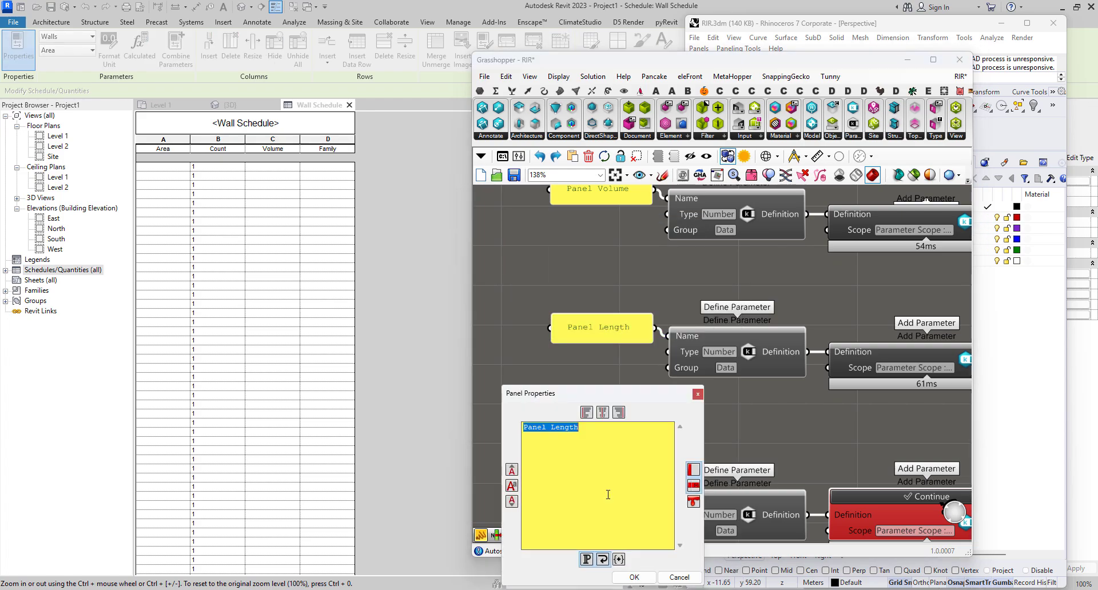
pyautogui.moveTo(578, 428); pyautogui.dragTo(551, 438)
pyautogui.write('Wid')
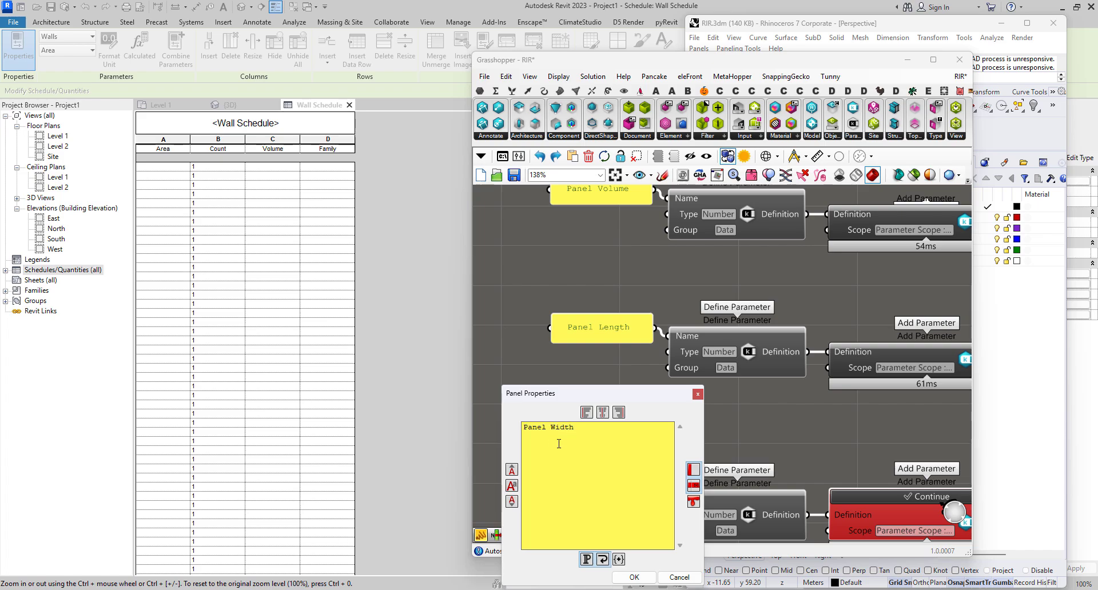
pyautogui.click(634, 577)
pyautogui.scroll(-4, 641, 389)
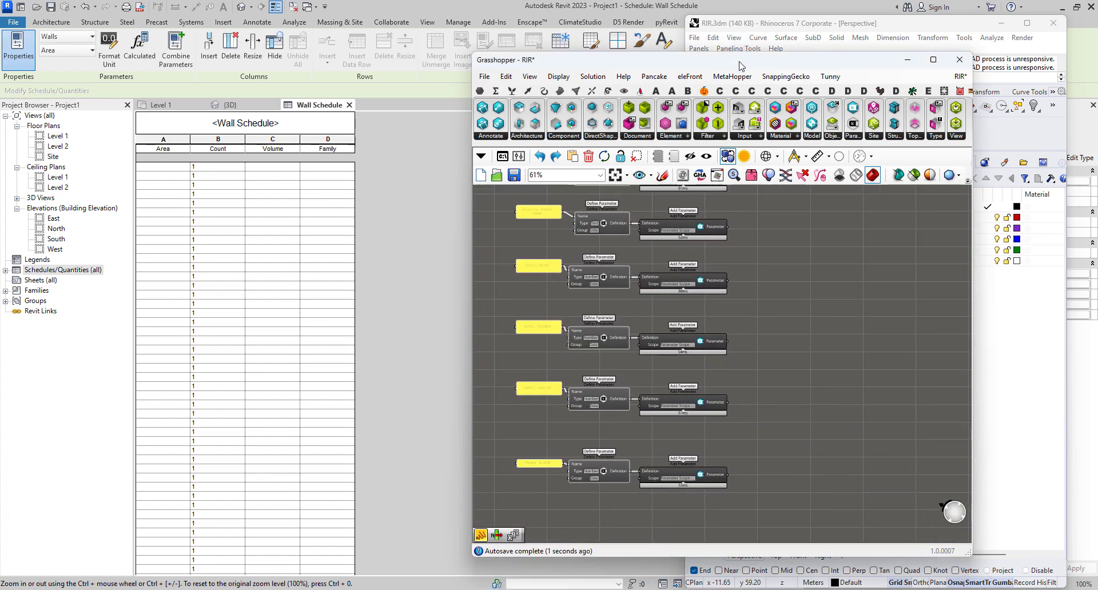
# Switch to Revit's Level 1 floor plan and select a wall panel to check its custom Data parameters
pyautogui.moveTo(743, 63); pyautogui.dragTo(458, 65)
pyautogui.moveTo(703, 27); pyautogui.dragTo(402, 36)
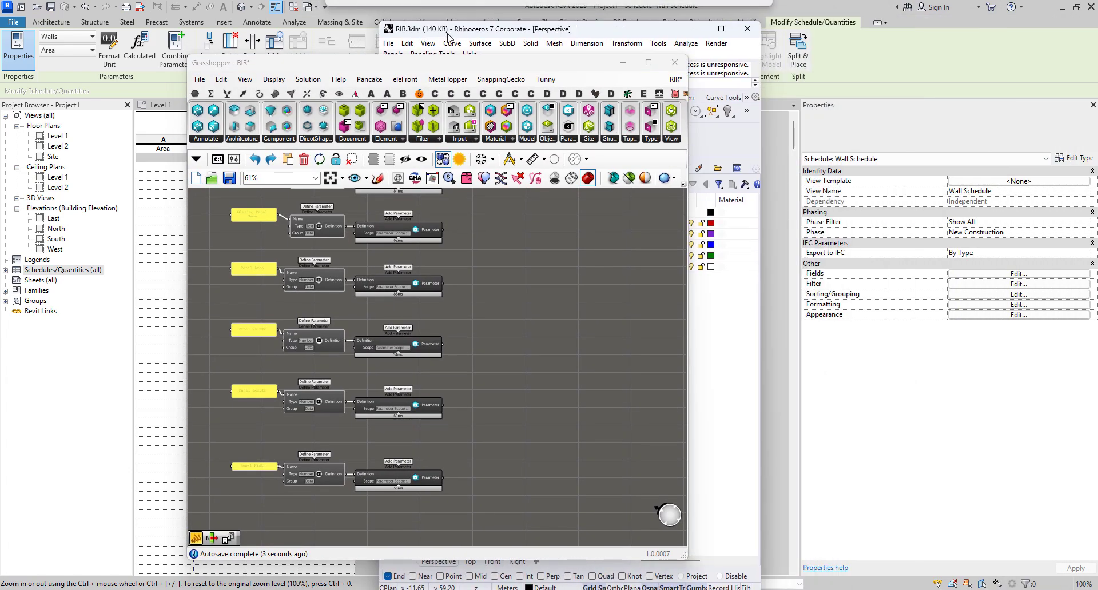
pyautogui.click(165, 107)
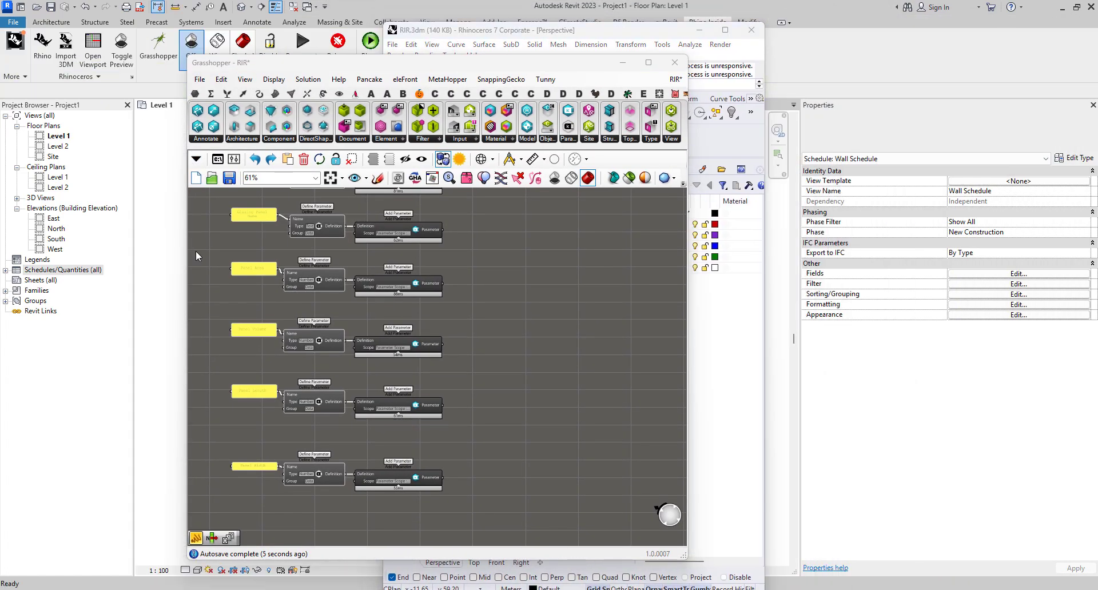
pyautogui.scroll(3, 246, 257)
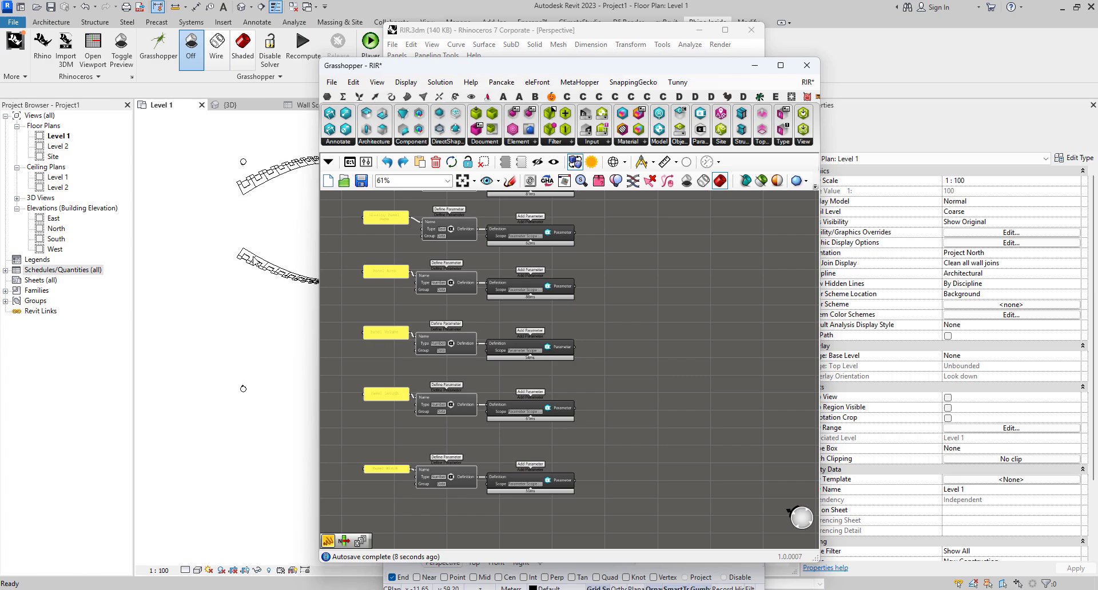
pyautogui.click(250, 257)
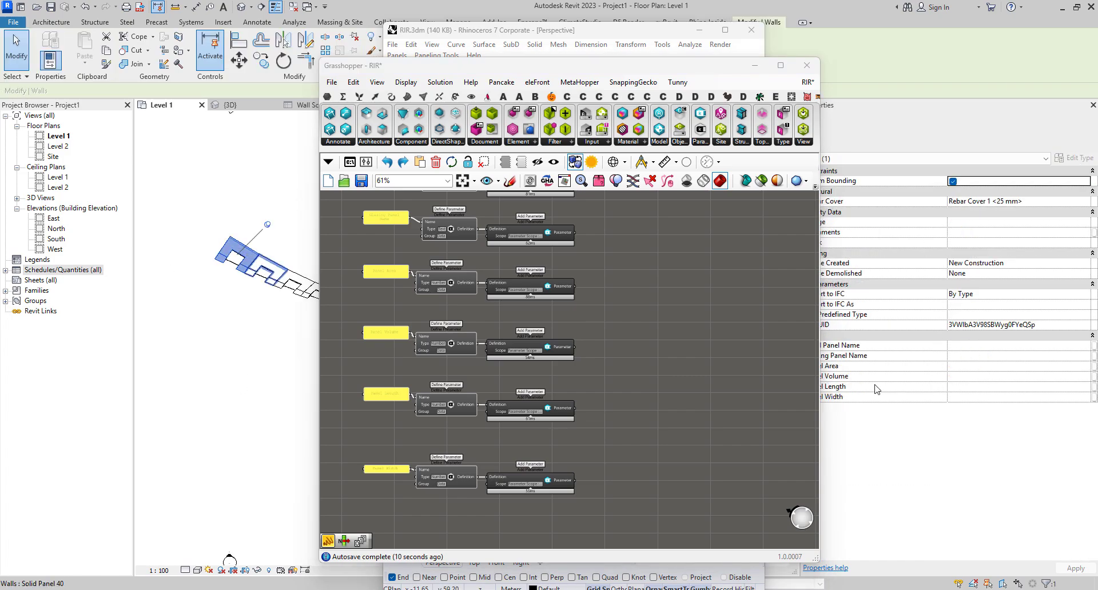
pyautogui.moveTo(627, 71); pyautogui.dragTo(536, 70)
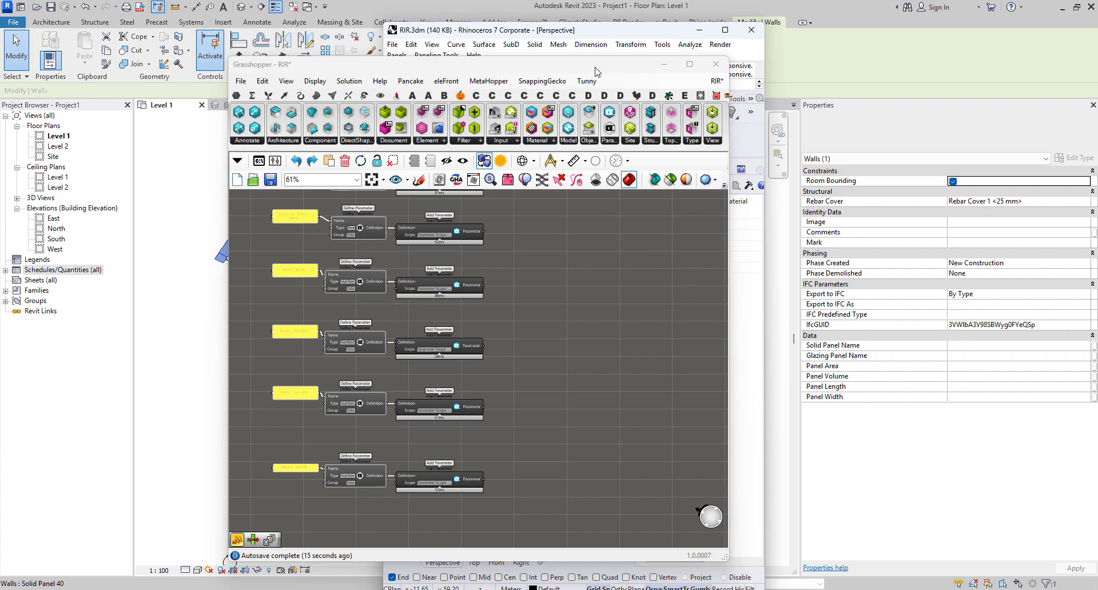
pyautogui.moveTo(607, 72)
pyautogui.mouseDown()
pyautogui.moveTo(726, 91)
pyautogui.moveTo(794, 65)
pyautogui.moveTo(597, 74)
pyautogui.mouseUp()
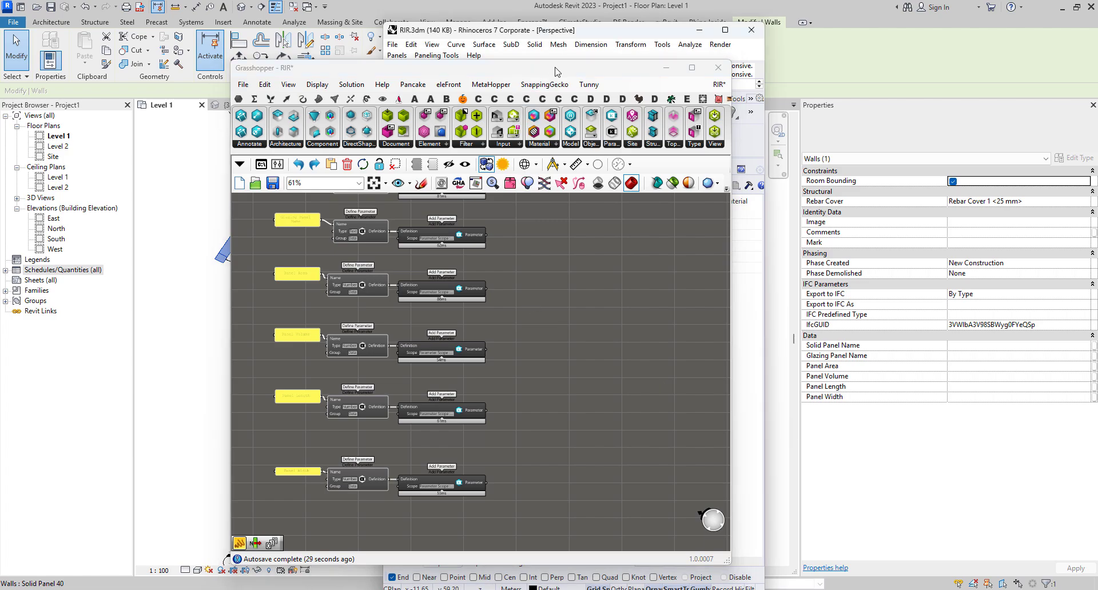
# Return to Grasshopper at full screen and place an Element Parameter component beside the Add Parameter components
pyautogui.moveTo(558, 72); pyautogui.dragTo(840, 0)
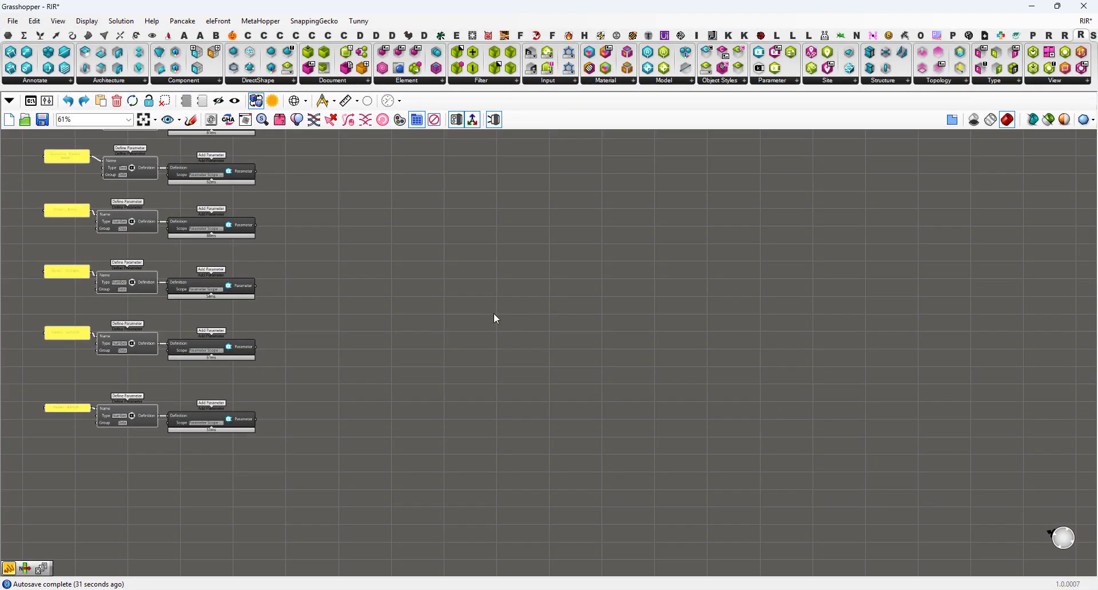
pyautogui.moveTo(314, 366); pyautogui.dragTo(550, 444, button='right')
pyautogui.scroll(-3, 550, 444)
pyautogui.scroll(5, 694, 316)
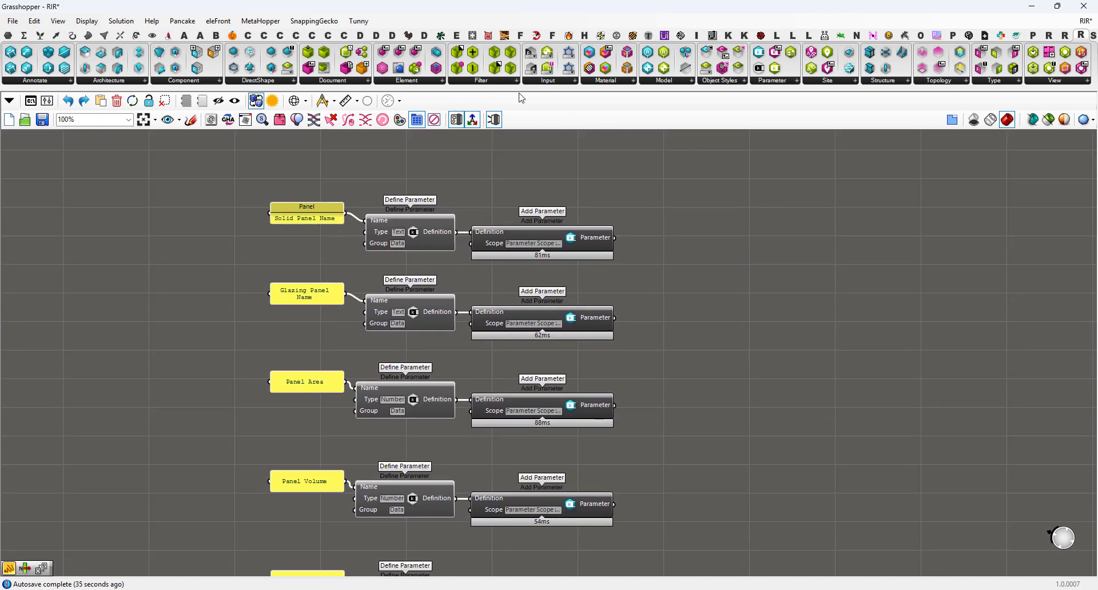
pyautogui.click(404, 82)
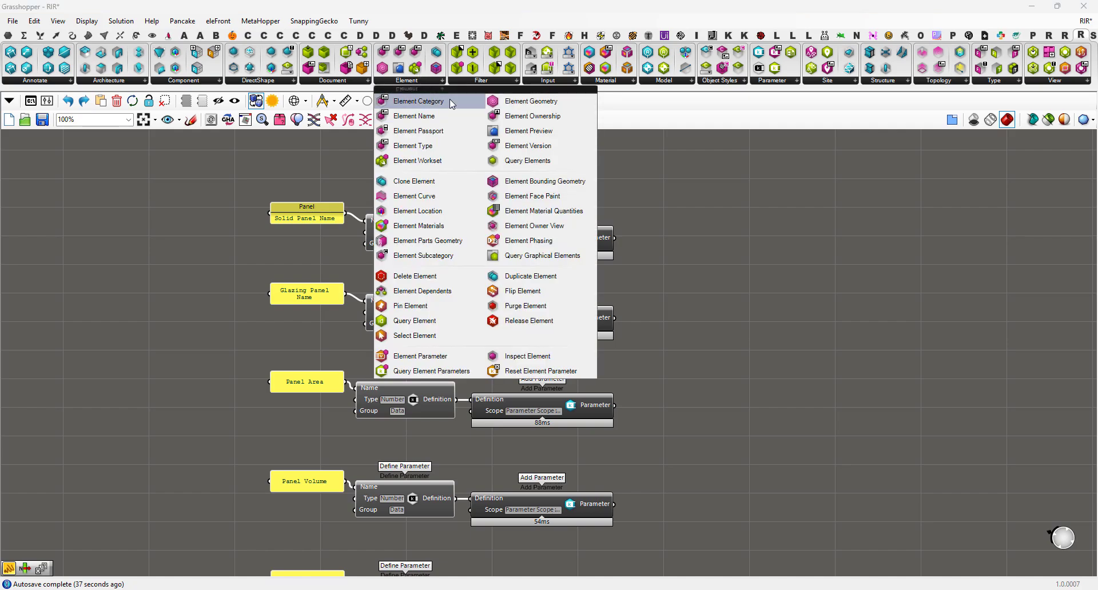
pyautogui.click(434, 359)
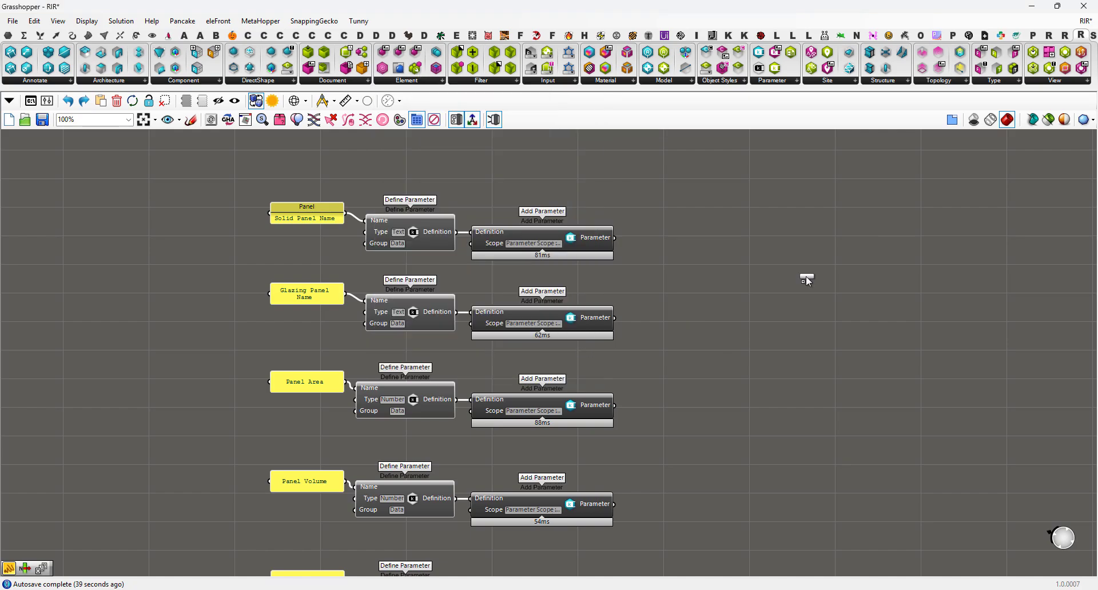
pyautogui.click(854, 255)
pyautogui.scroll(5, 855, 252)
pyautogui.moveTo(854, 250); pyautogui.dragTo(868, 277)
pyautogui.scroll(-3, 864, 282)
pyautogui.moveTo(803, 273); pyautogui.dragTo(802, 411, button='right')
pyautogui.scroll(2, 829, 410)
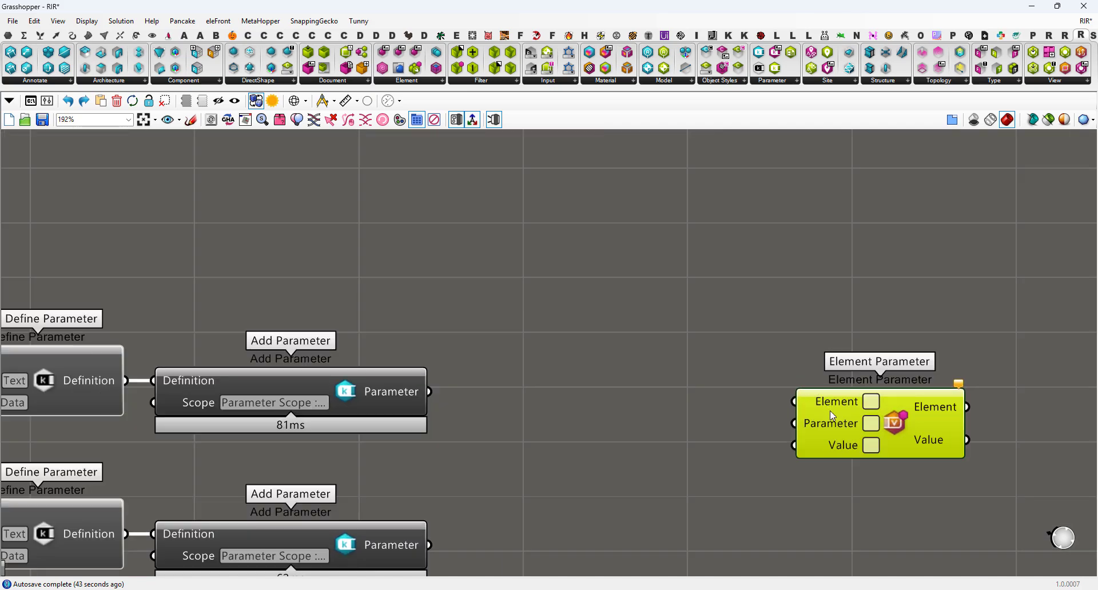
pyautogui.moveTo(828, 436)
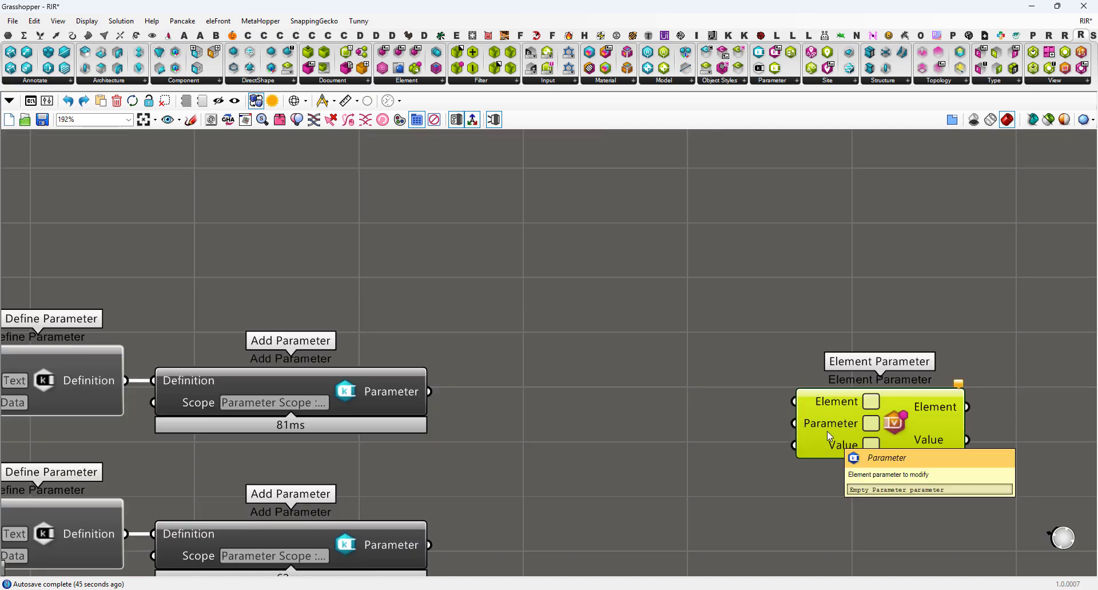
pyautogui.doubleClick(700, 405)
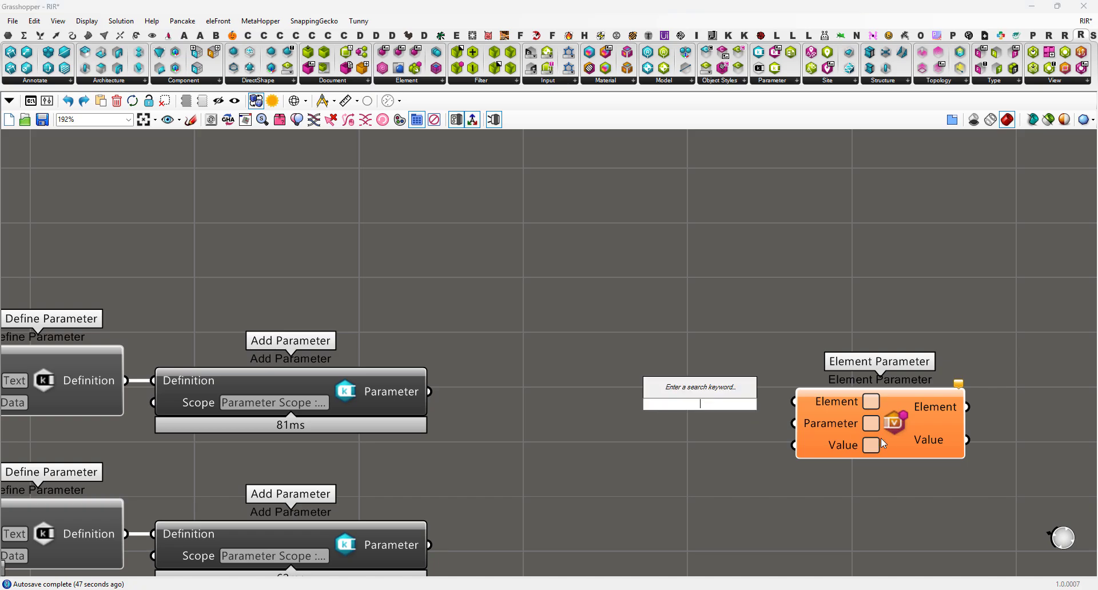
pyautogui.scroll(-1, 710, 430)
pyautogui.click(708, 431)
# Connect the "Solid Panel Name" panel to the Parameter input of the Element Parameter component
pyautogui.moveTo(231, 401); pyautogui.dragTo(333, 312, button='right')
pyautogui.scroll(-1, 334, 313)
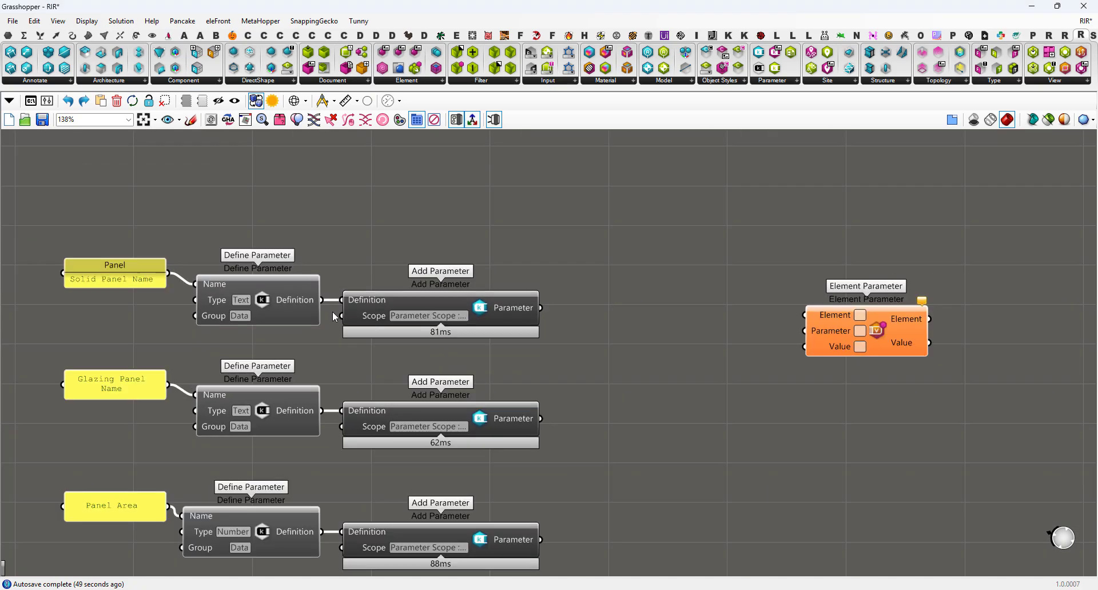
pyautogui.scroll(1, 173, 282)
pyautogui.moveTo(168, 274); pyautogui.dragTo(914, 341)
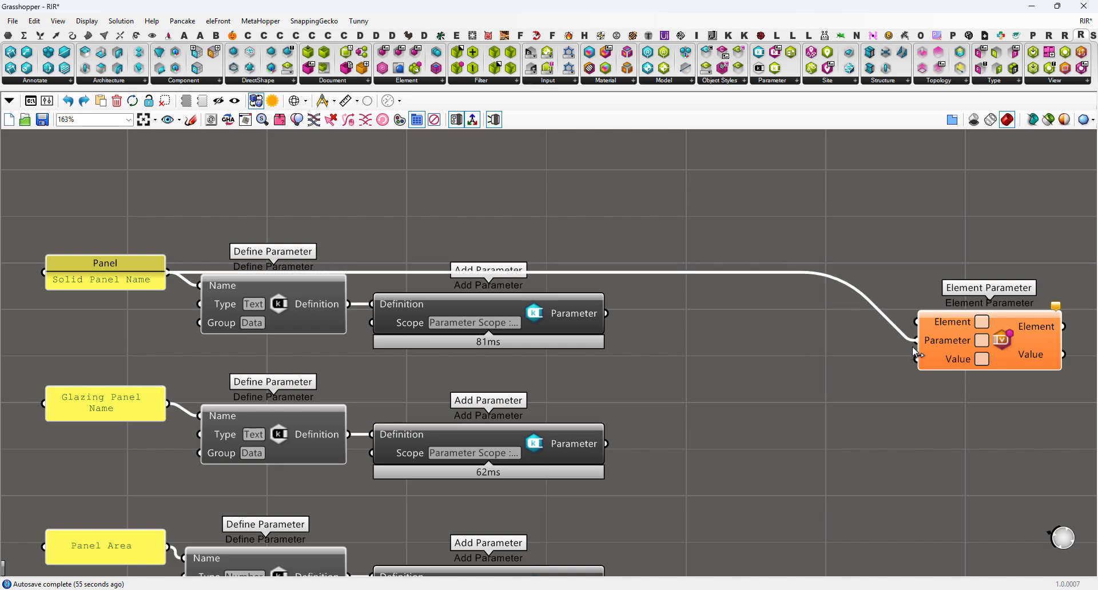
pyautogui.scroll(-1, 875, 362)
pyautogui.scroll(2, 569, 329)
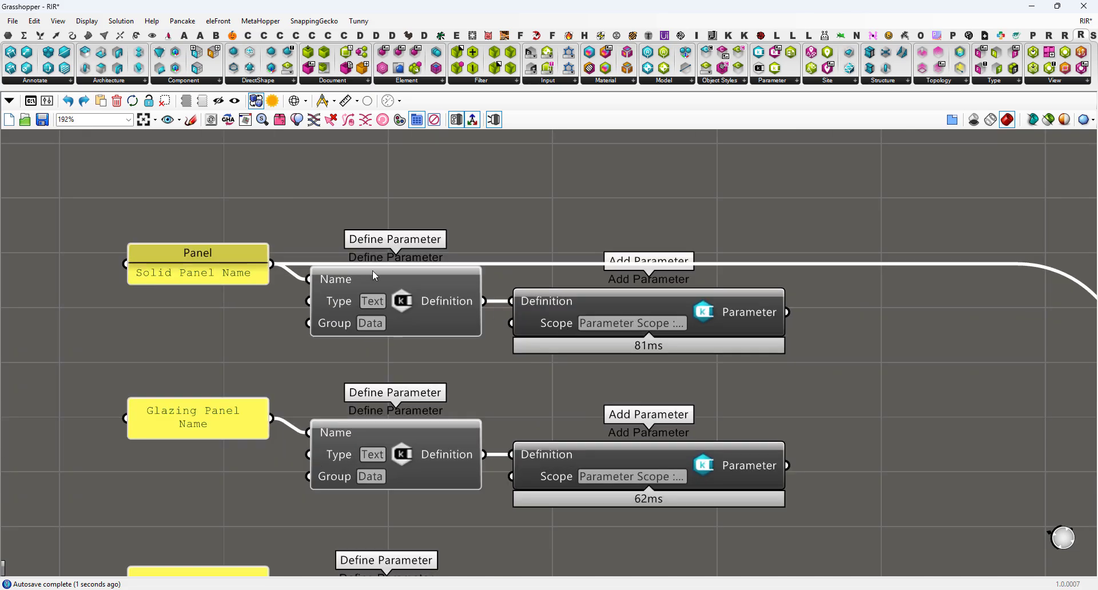
# Delete the "Glazing Panel Name" panel with its Define Parameter and Add Parameter components, choosing Delete All for the untracked Revit elements
pyautogui.click(250, 265)
pyautogui.scroll(-3, 254, 306)
pyautogui.moveTo(404, 369); pyautogui.dragTo(229, 411)
pyautogui.moveTo(568, 362); pyautogui.dragTo(189, 433)
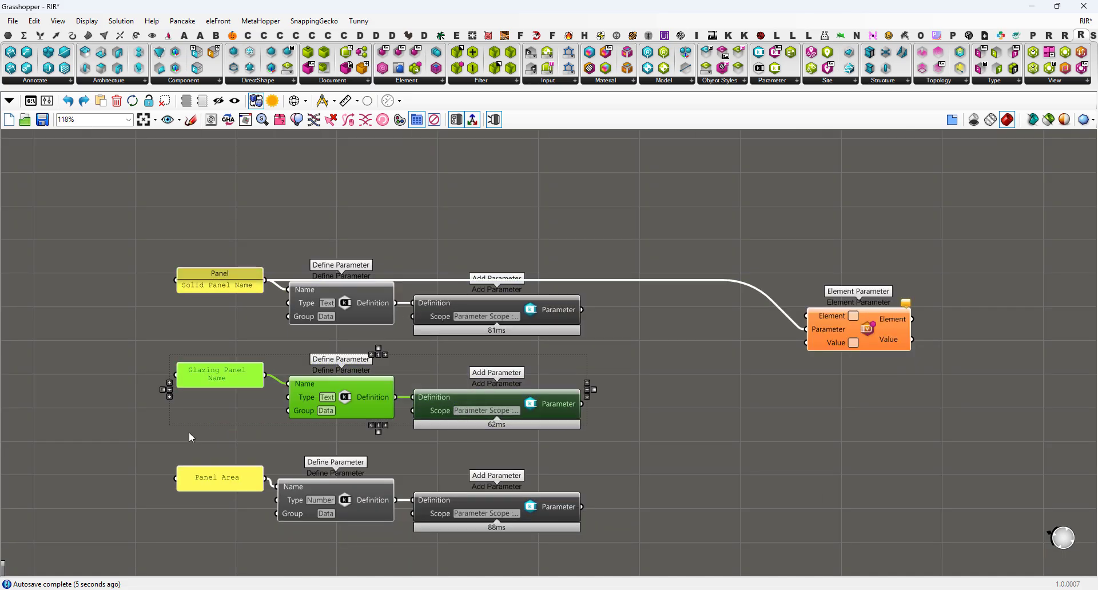
pyautogui.press('Delete')
pyautogui.scroll(1, 222, 297)
pyautogui.click(889, 575)
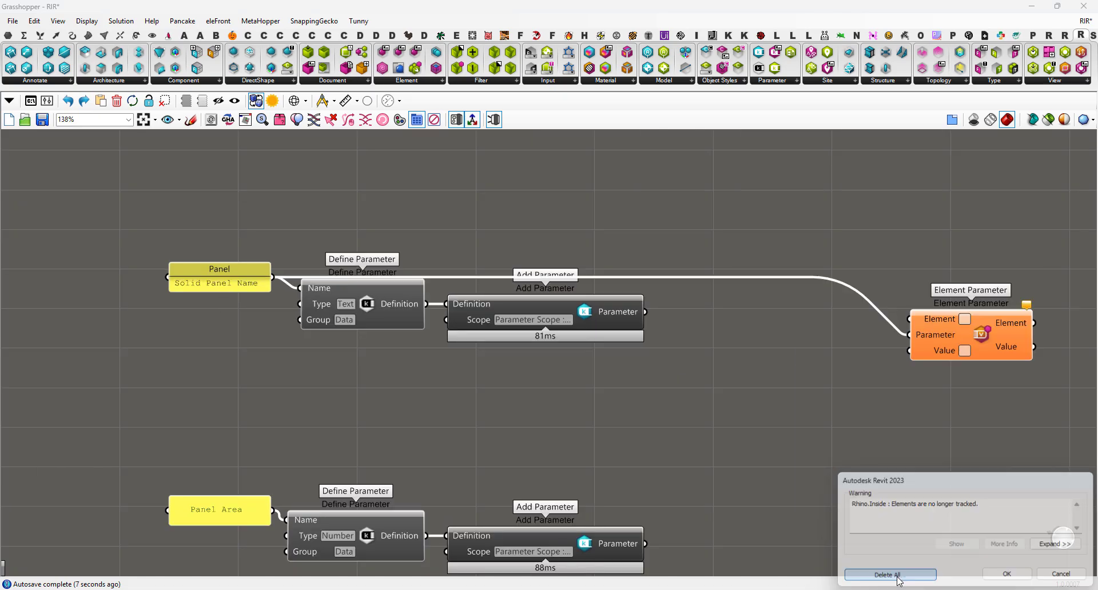
# Shorten the text of the "Solid Panel Name" panel to "Panel Name"
pyautogui.scroll(2, 215, 297)
pyautogui.click(213, 285)
pyautogui.doubleClick(215, 286)
pyautogui.press('Home')
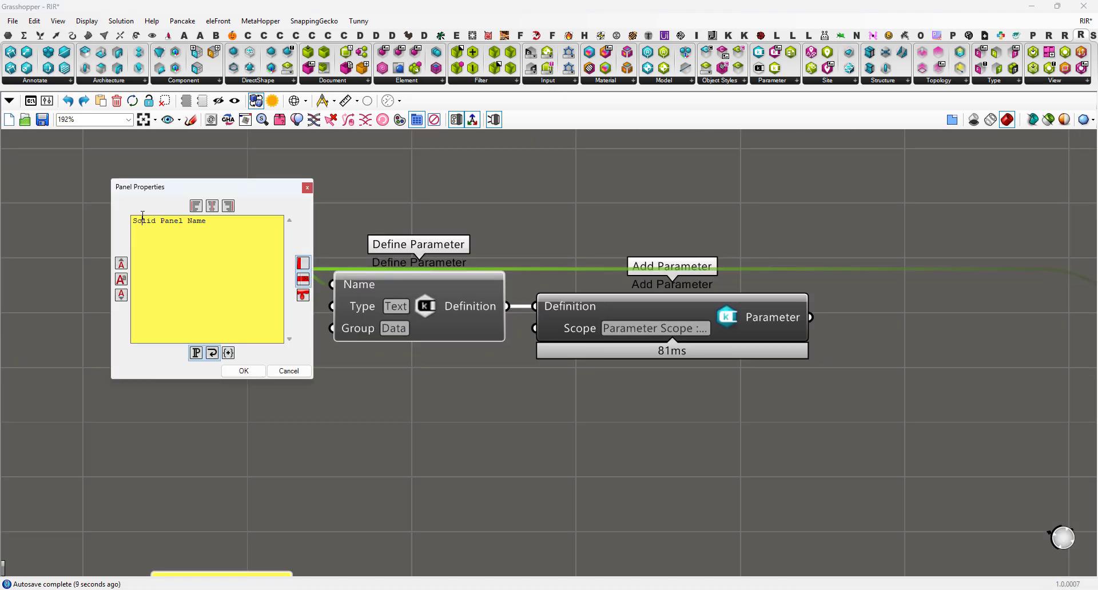
pyautogui.hotkey('ctrl', 'shift', 'Right')
pyautogui.press('Delete')
pyautogui.click(244, 371)
pyautogui.scroll(-4, 279, 304)
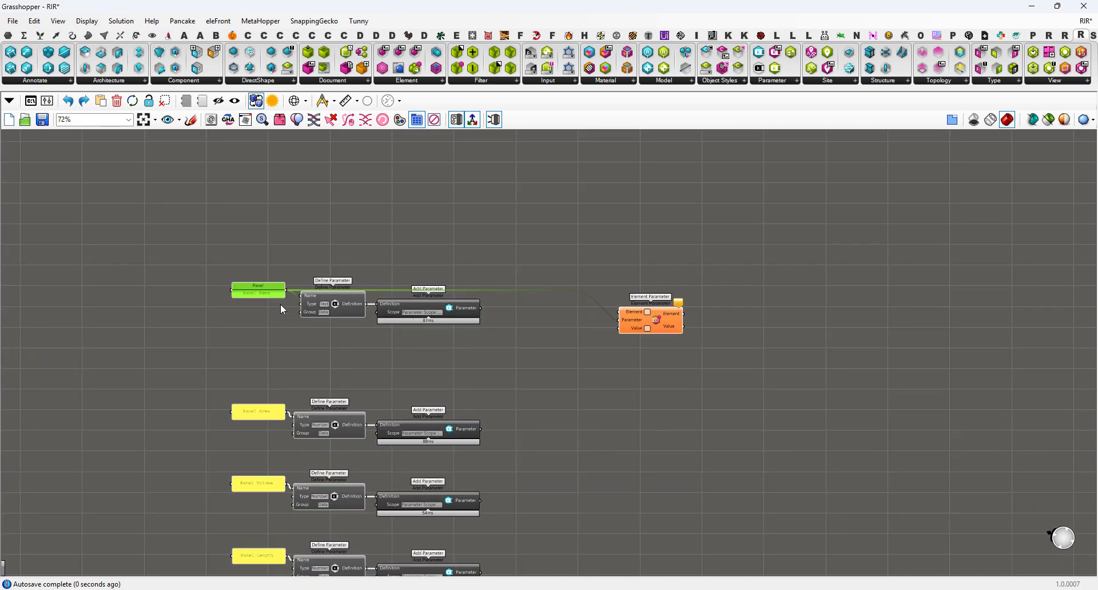
# Move the "Panel Name" group down closer to the "Panel Area" group and bring the Element Parameter component level with it
pyautogui.moveTo(592, 200); pyautogui.dragTo(53, 336)
pyautogui.moveTo(334, 277); pyautogui.dragTo(333, 342)
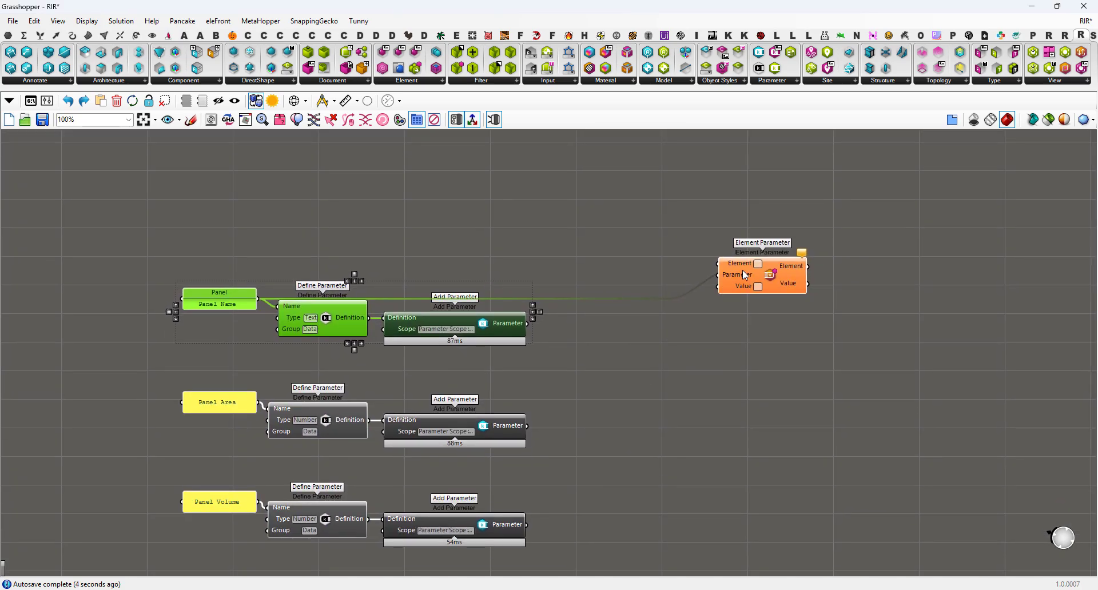
pyautogui.moveTo(742, 270); pyautogui.dragTo(744, 324)
pyautogui.scroll(2, 725, 342)
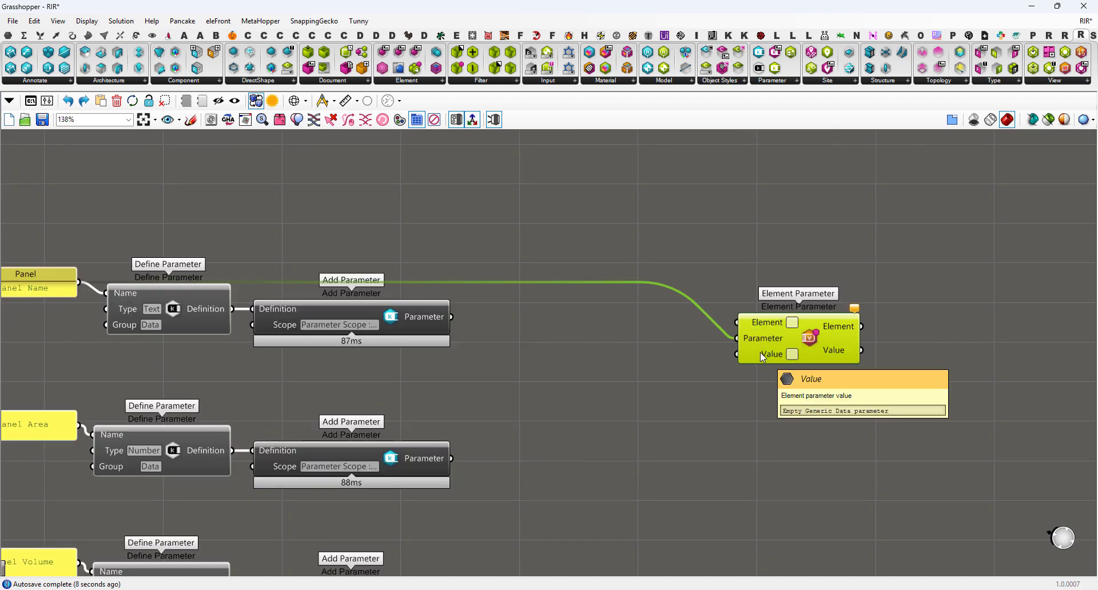
# Add a Merge component beside the two Add DirectShape (Geometry) components
pyautogui.scroll(-5, 678, 353)
pyautogui.moveTo(504, 165); pyautogui.dragTo(529, 339, button='right')
pyautogui.scroll(1, 529, 340)
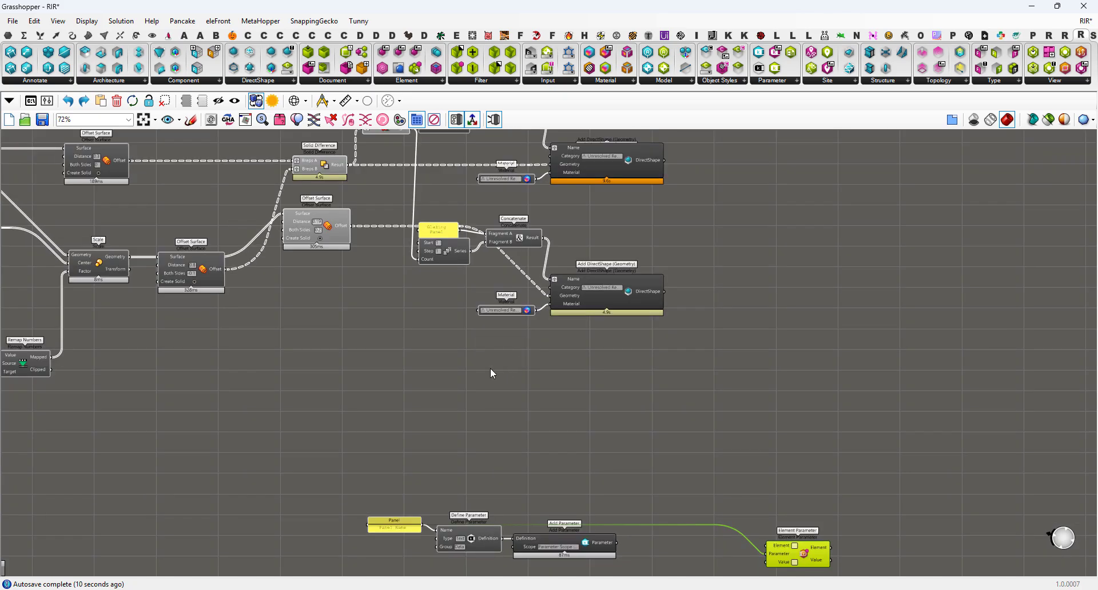
pyautogui.moveTo(355, 358); pyautogui.dragTo(372, 406, button='right')
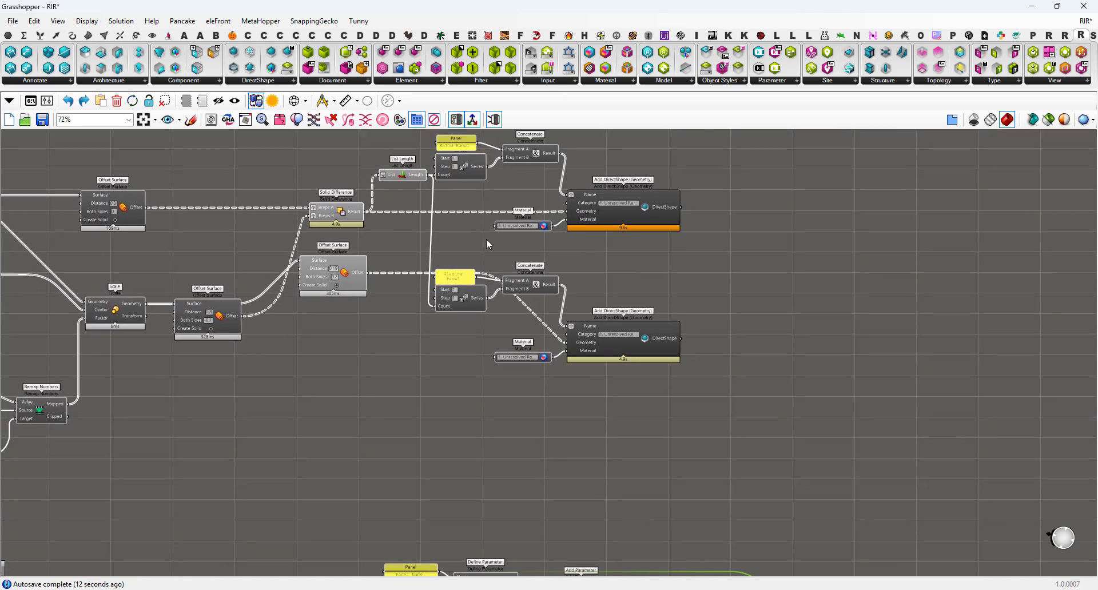
pyautogui.scroll(-1, 506, 274)
pyautogui.scroll(2, 688, 320)
pyautogui.scroll(2, 715, 332)
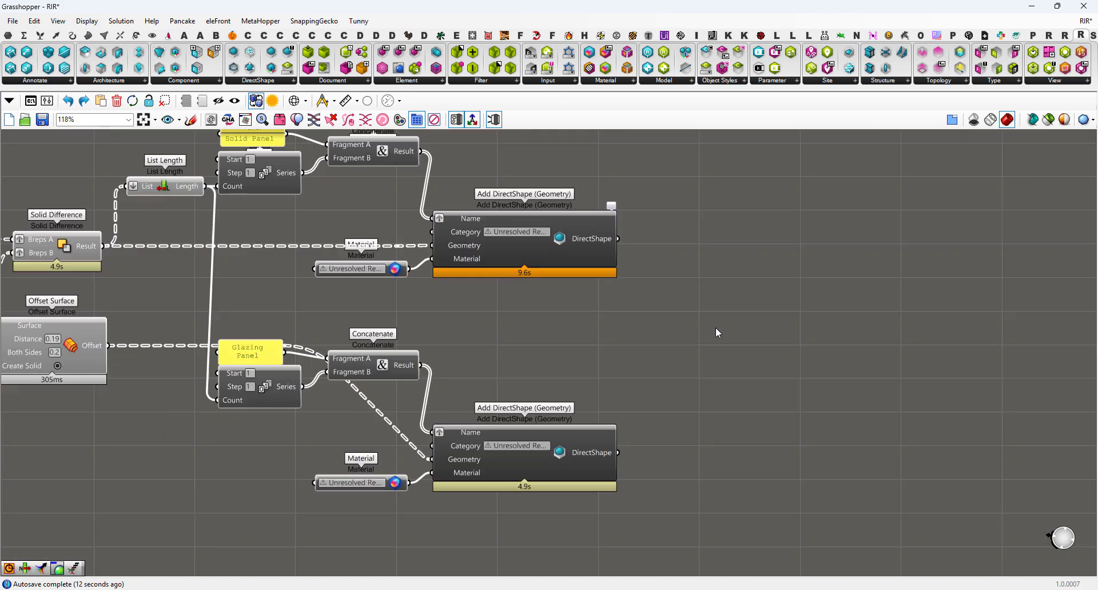
pyautogui.doubleClick(715, 327)
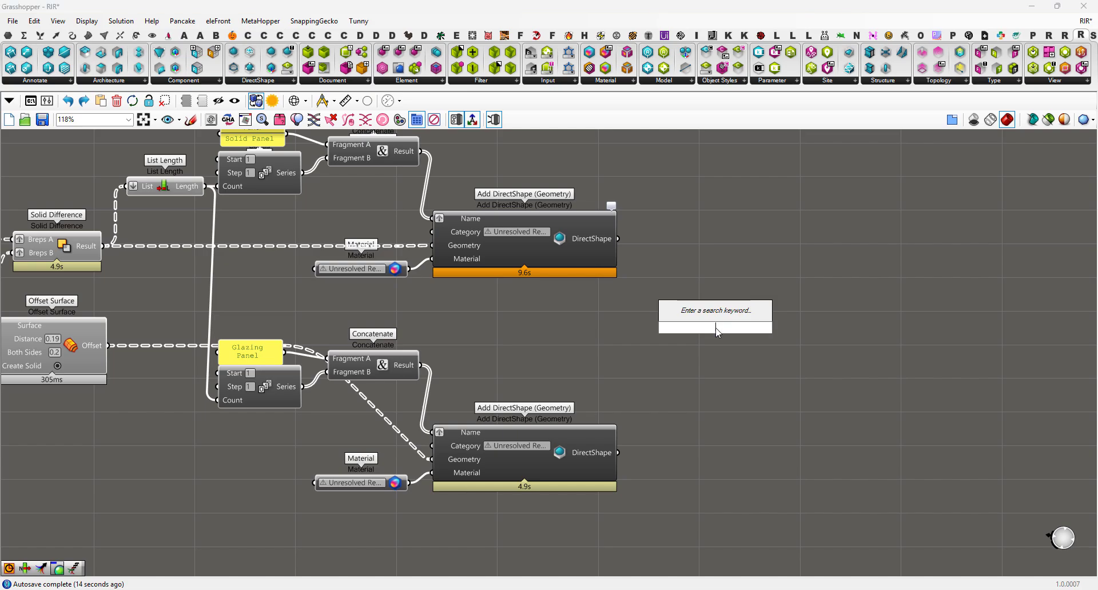
pyautogui.write('a')
pyautogui.press('BackSpace')
pyautogui.write('merge')
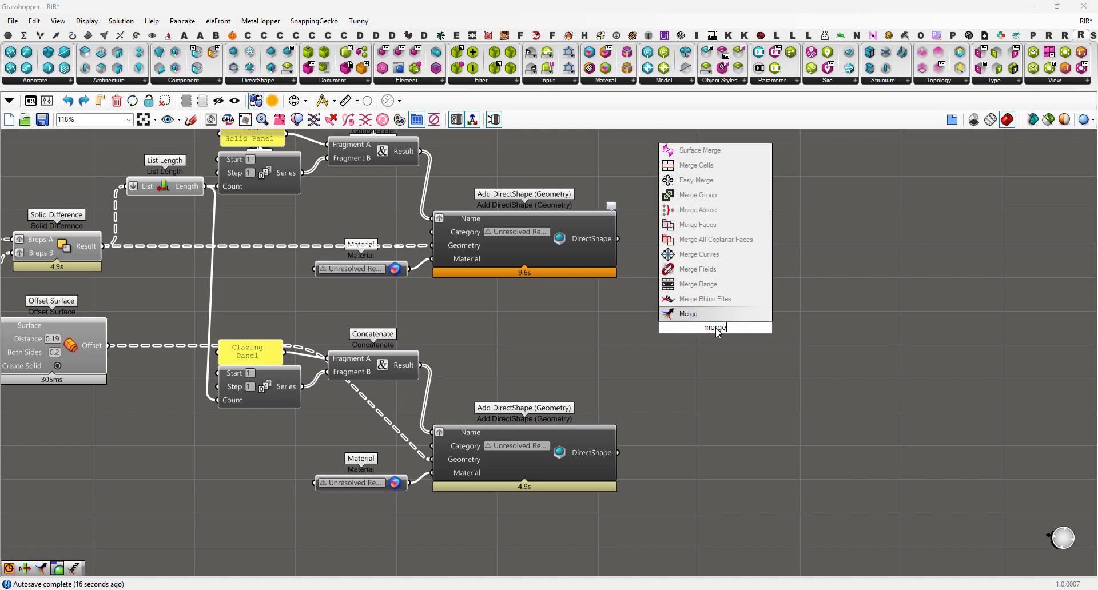
pyautogui.press('Return')
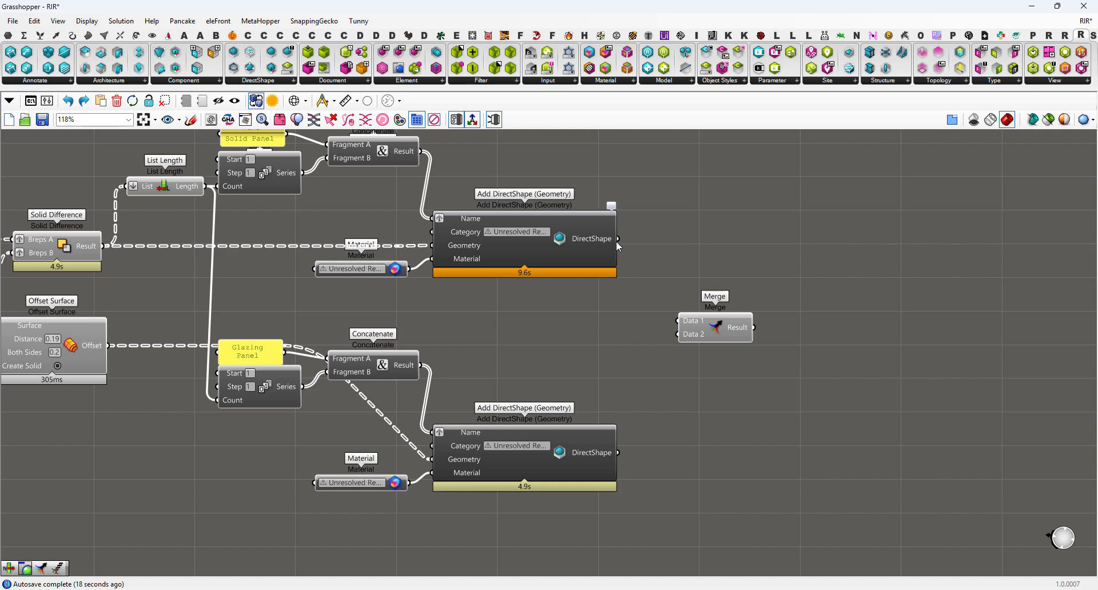
# Connect the solid and glazing DirectShape outputs to the Merge inputs D1 and D2 and inspect the merged result
pyautogui.moveTo(618, 239); pyautogui.dragTo(592, 461)
pyautogui.scroll(2, 555, 191)
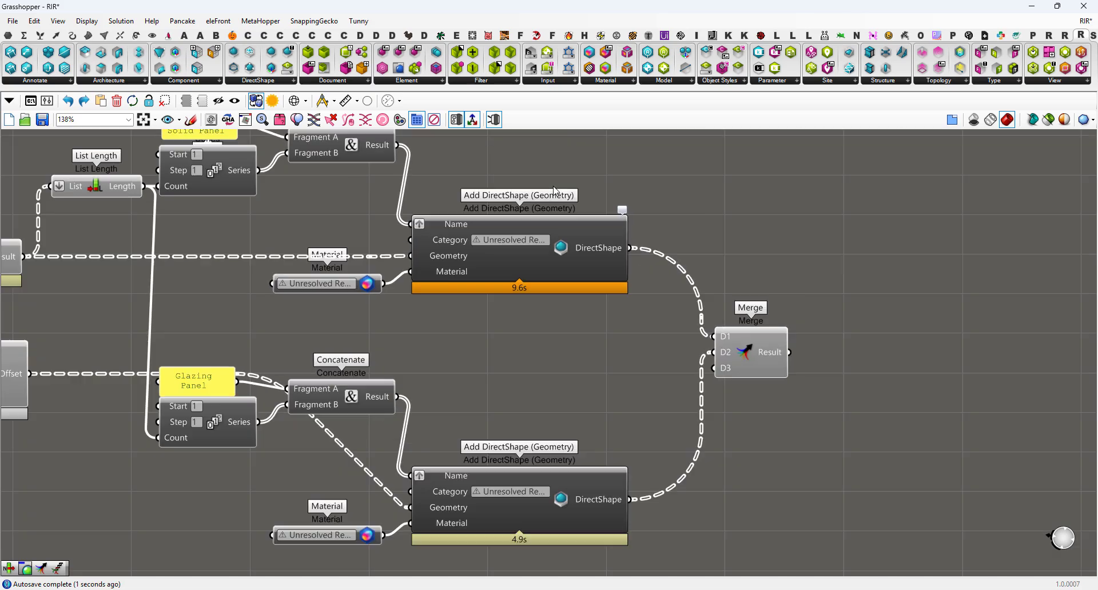
pyautogui.scroll(-6, 575, 233)
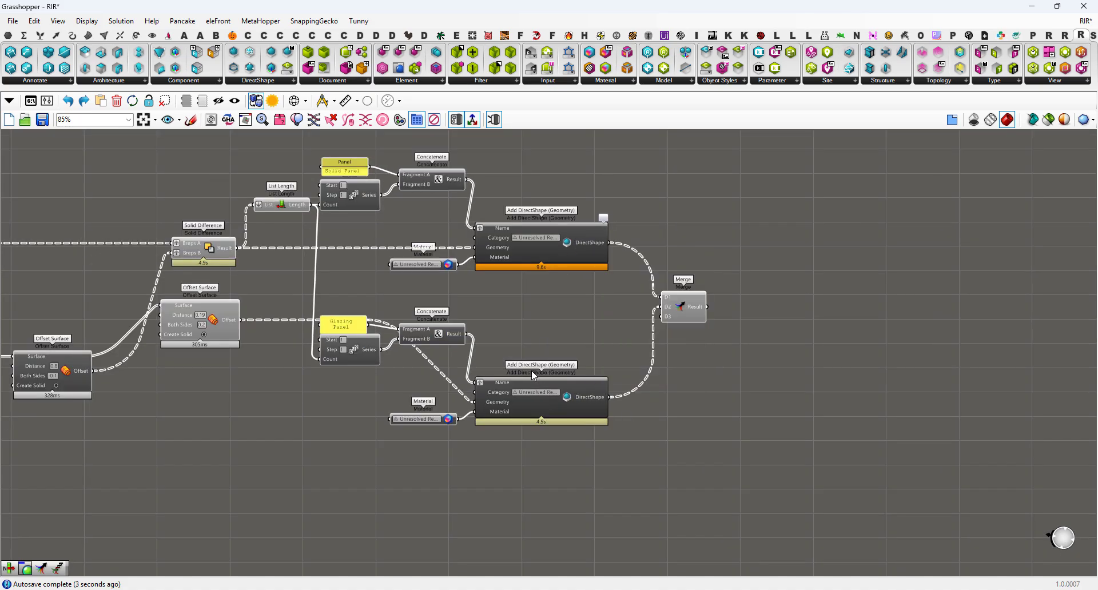
pyautogui.scroll(3, 673, 303)
pyautogui.moveTo(709, 315)
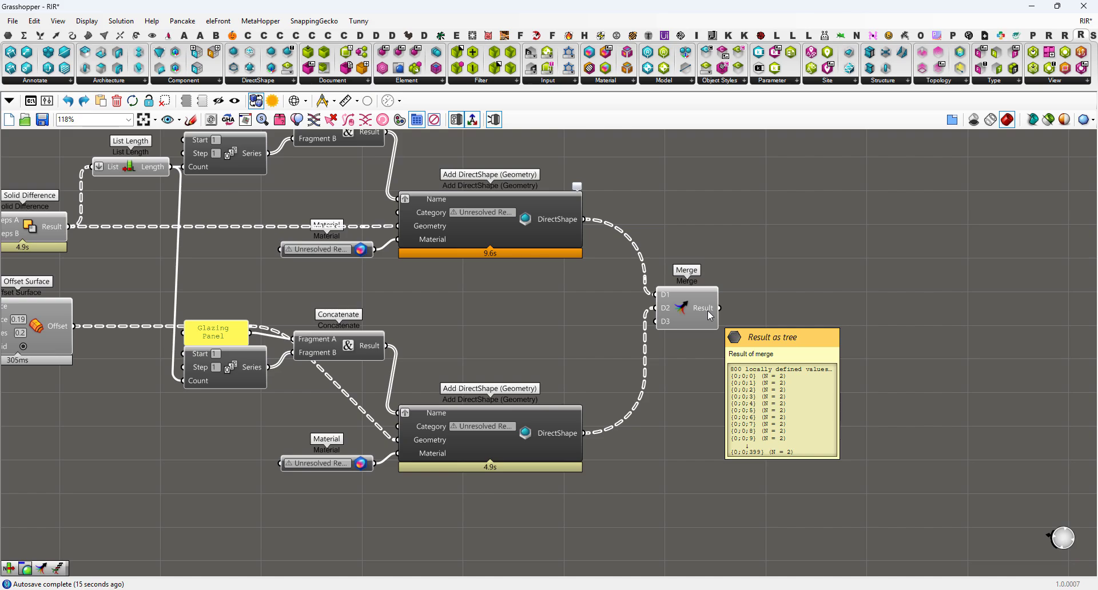
pyautogui.scroll(-1, 759, 365)
pyautogui.moveTo(759, 365); pyautogui.dragTo(821, 423, button='right')
pyautogui.click(756, 374)
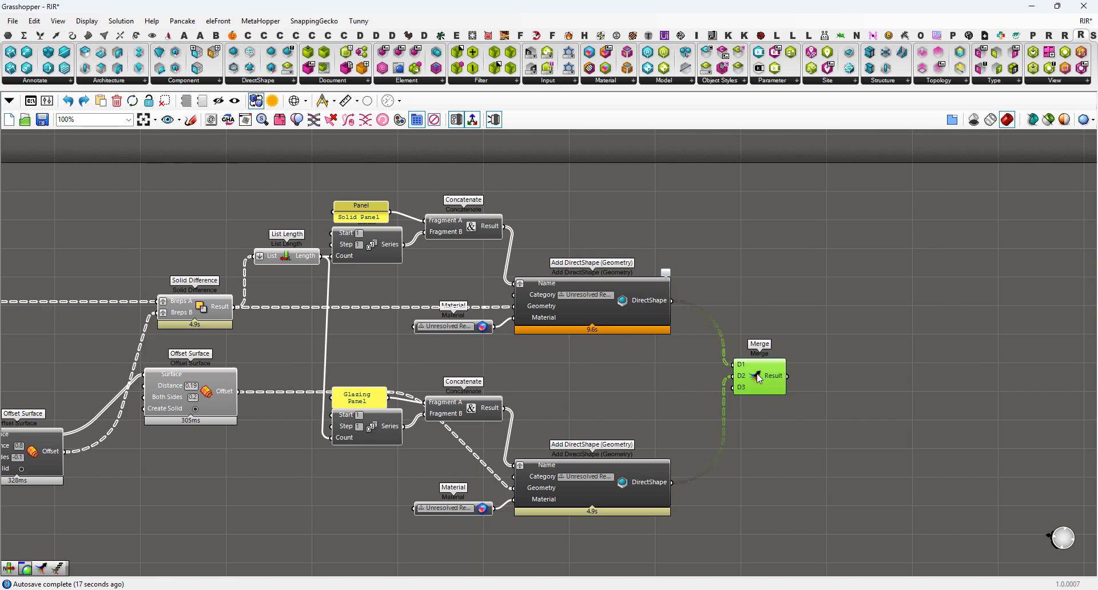
# Duplicate the Merge component above the original and connect the solid and glazing Concatenate results to the copy's D1 and D2 inputs
pyautogui.keyDown('alt'); pyautogui.moveTo(766, 388); pyautogui.dragTo(413, 234); pyautogui.keyUp('alt')
pyautogui.scroll(2, 739, 222)
pyautogui.scroll(-2, 571, 217)
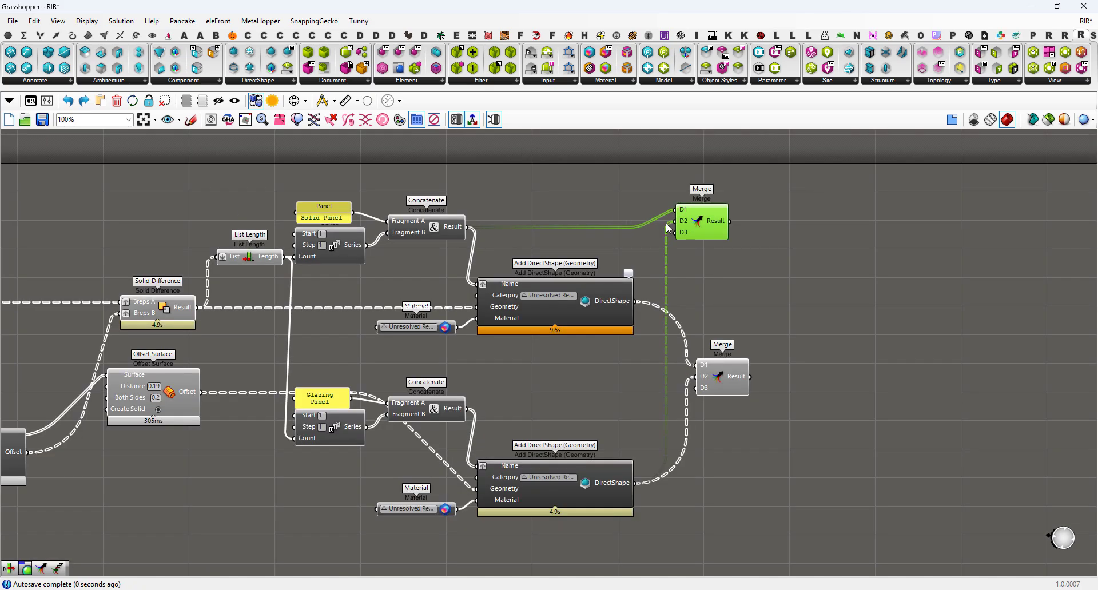
pyautogui.moveTo(679, 222); pyautogui.dragTo(466, 409)
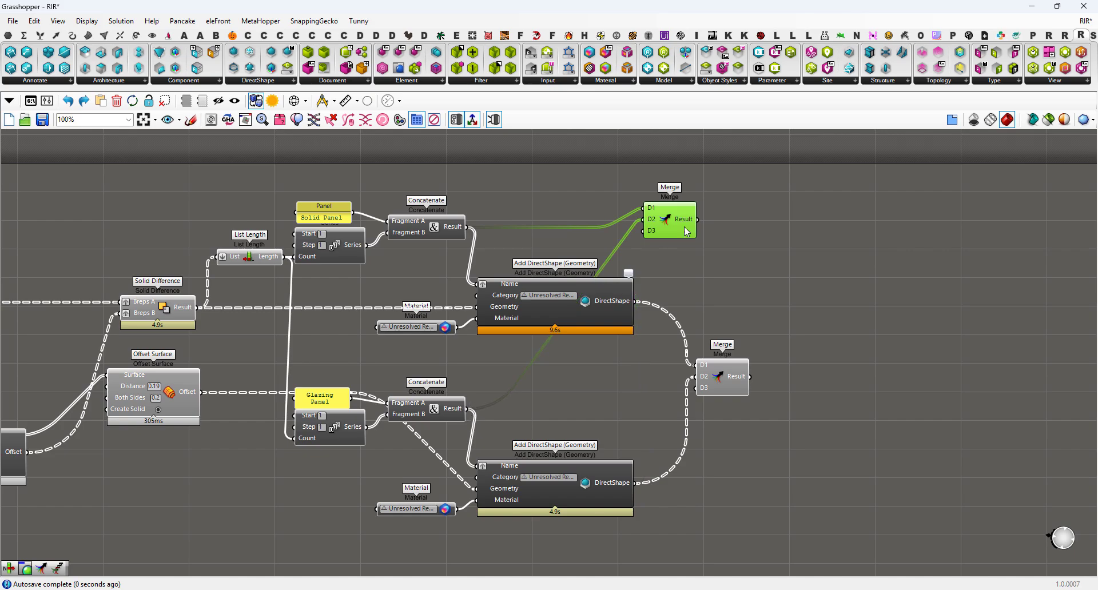
pyautogui.scroll(2, 686, 229)
# Graft the D1 and D2 inputs of the panel-name Merge and inspect its merged result
pyautogui.rightClick(642, 209)
pyautogui.click(687, 322)
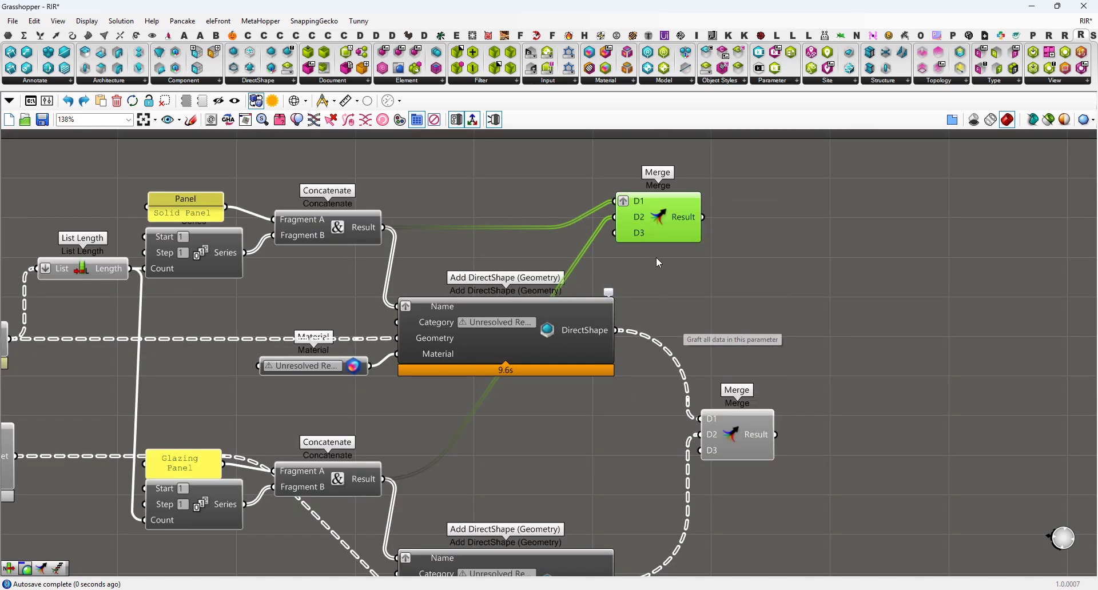
pyautogui.rightClick(628, 215)
pyautogui.click(678, 330)
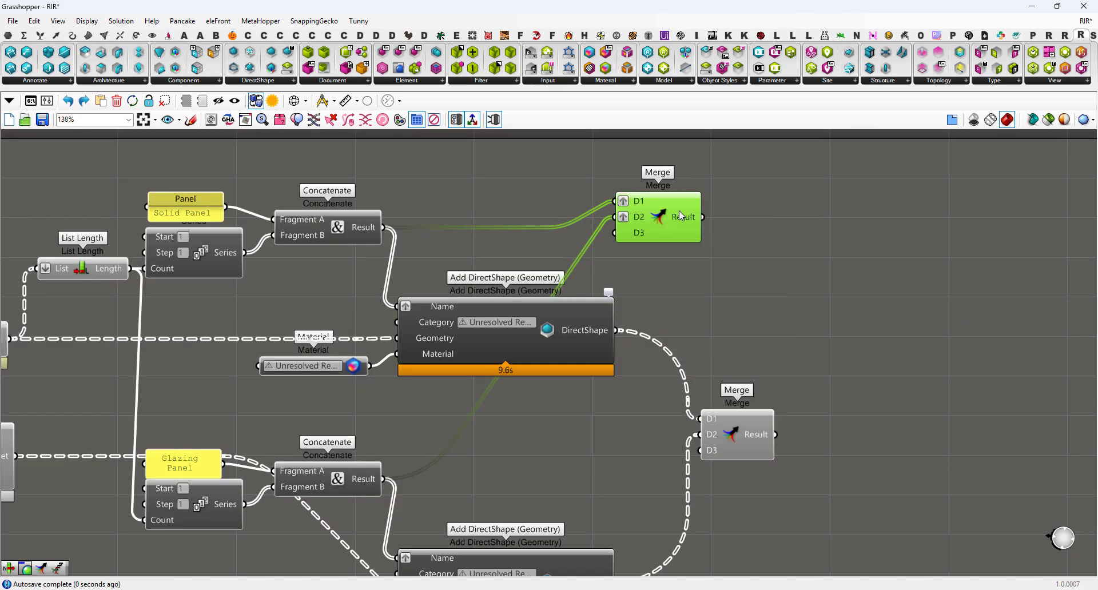
pyautogui.moveTo(685, 217)
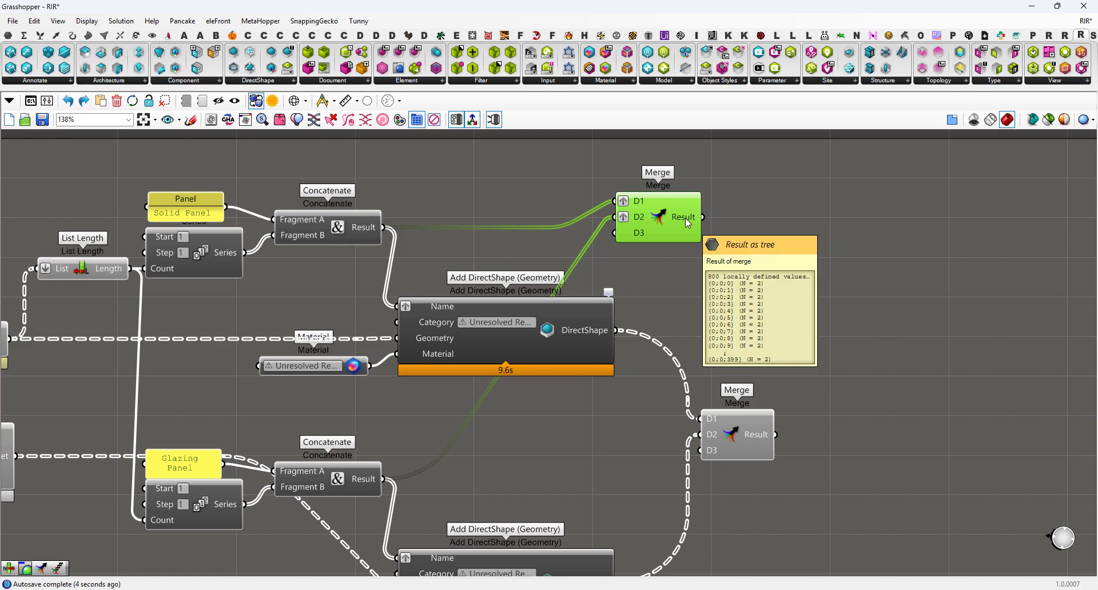
# Place the panel-name Merge above the DirectShape Merge and raise the Element Parameter component level with the "Panel Name" panel
pyautogui.moveTo(686, 222); pyautogui.dragTo(763, 247)
pyautogui.scroll(-5, 762, 245)
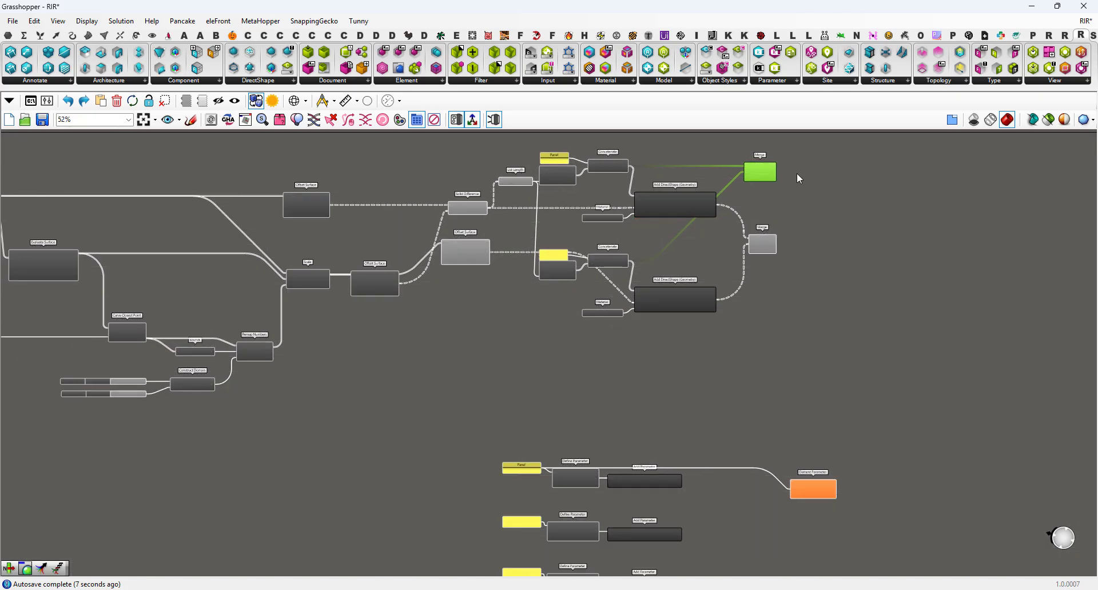
pyautogui.scroll(2, 804, 438)
pyautogui.moveTo(811, 517); pyautogui.dragTo(847, 475)
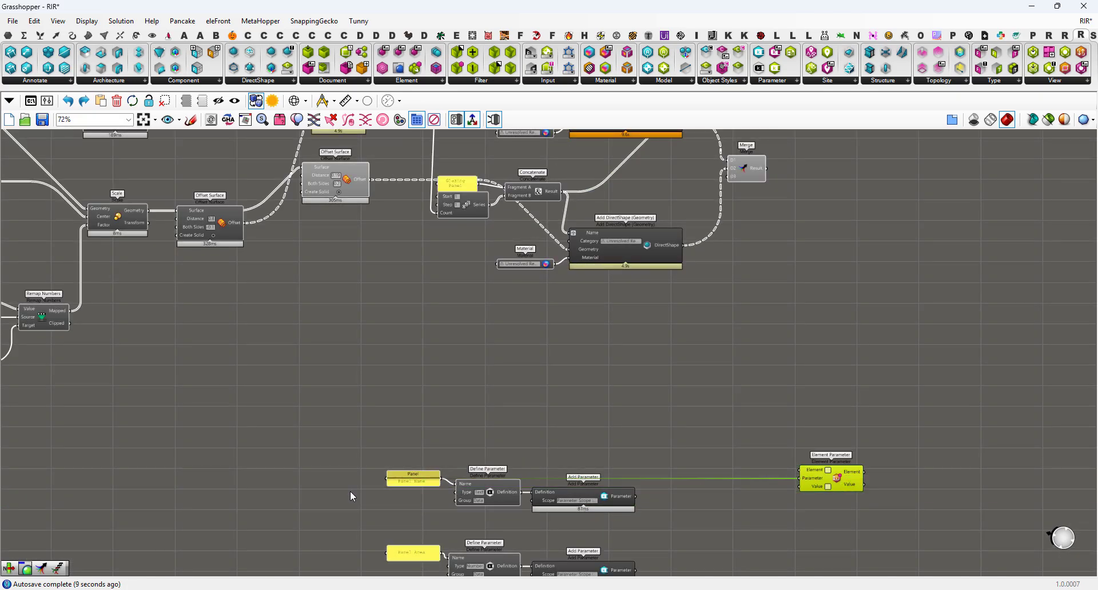
pyautogui.scroll(2, 350, 491)
pyautogui.moveTo(811, 411); pyautogui.dragTo(710, 497, button='right')
pyautogui.scroll(-3, 735, 452)
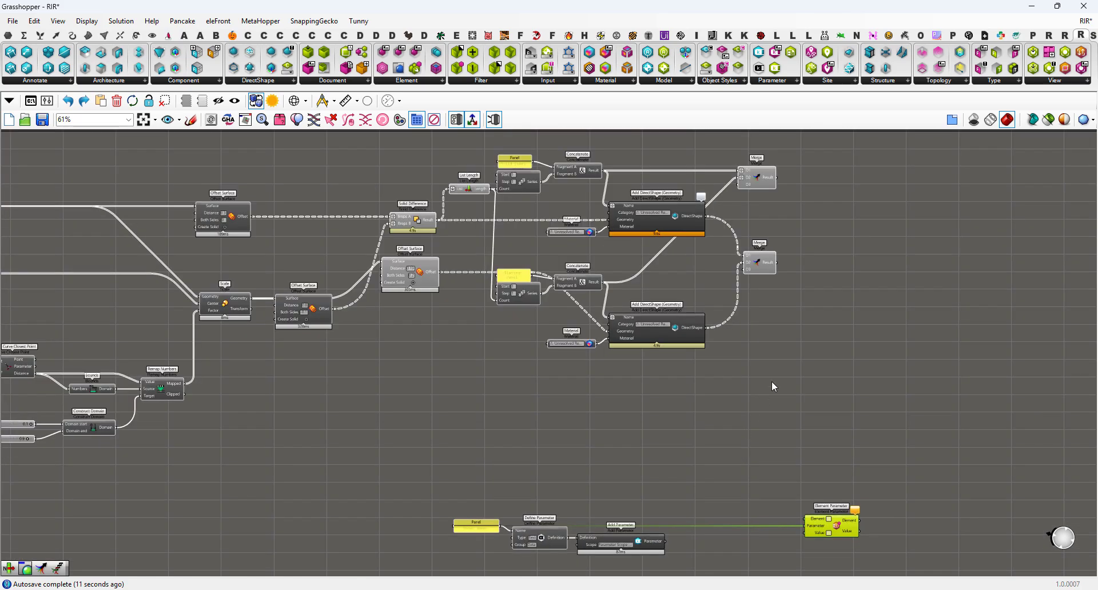
pyautogui.scroll(1, 771, 387)
pyautogui.moveTo(760, 190); pyautogui.dragTo(794, 496)
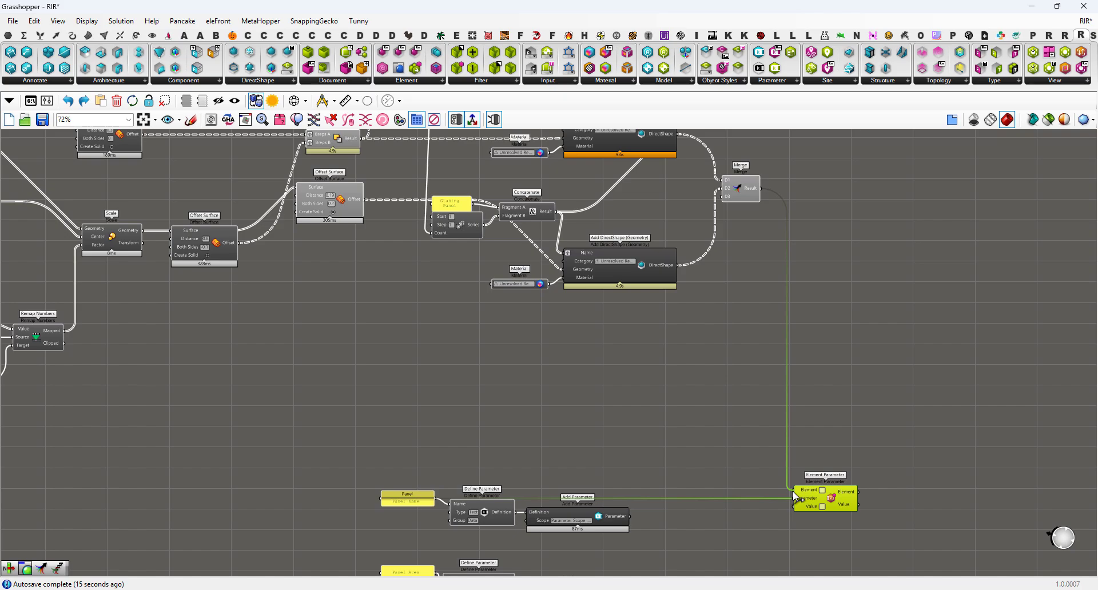
pyautogui.moveTo(778, 490); pyautogui.dragTo(770, 489)
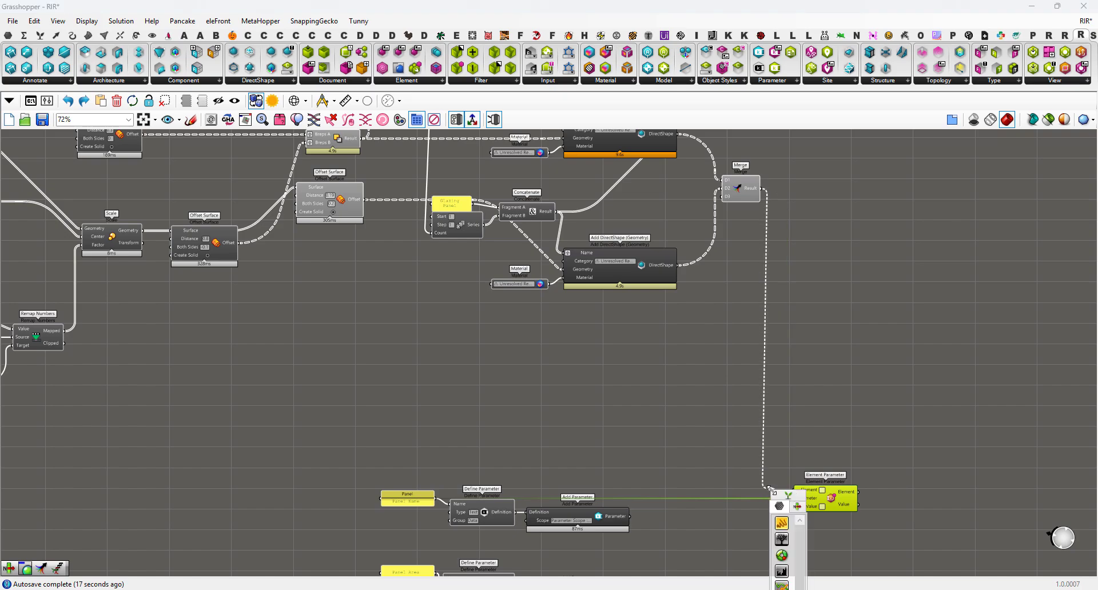
pyautogui.click(806, 485)
pyautogui.scroll(4, 804, 516)
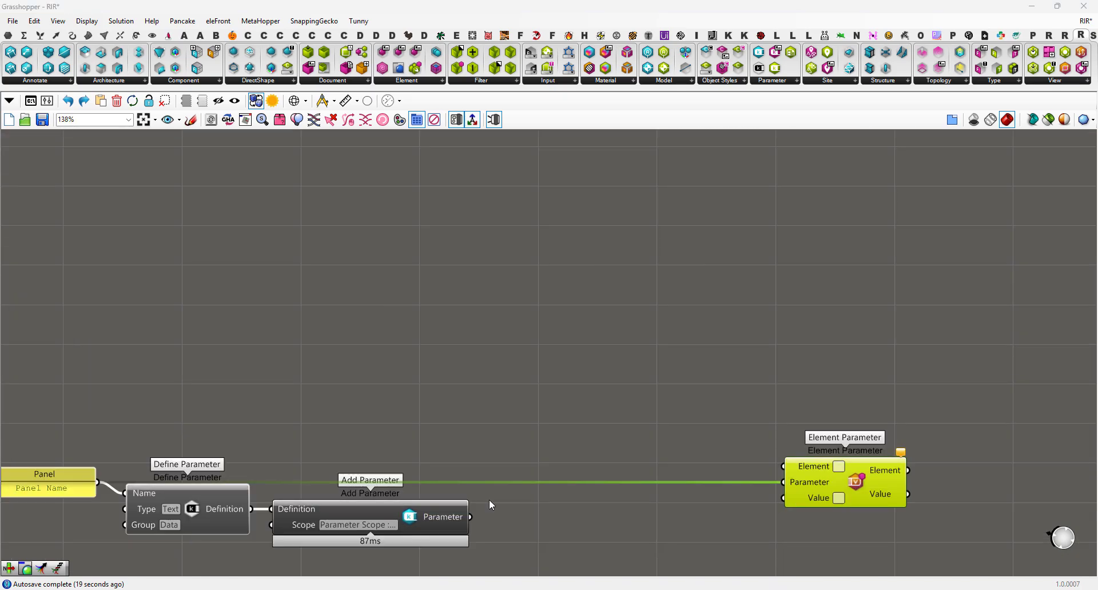
pyautogui.scroll(-4, 829, 489)
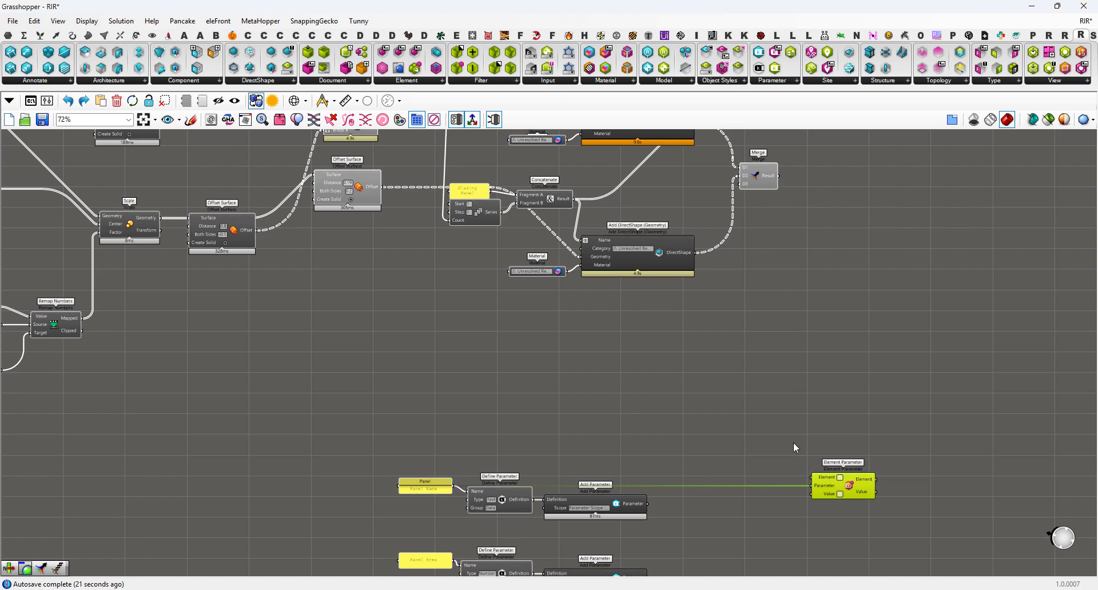
# Connect the DirectShape Merge result to the Element Parameter's Element input and the panel-name Merge result to its Value input
pyautogui.moveTo(812, 478); pyautogui.dragTo(771, 180)
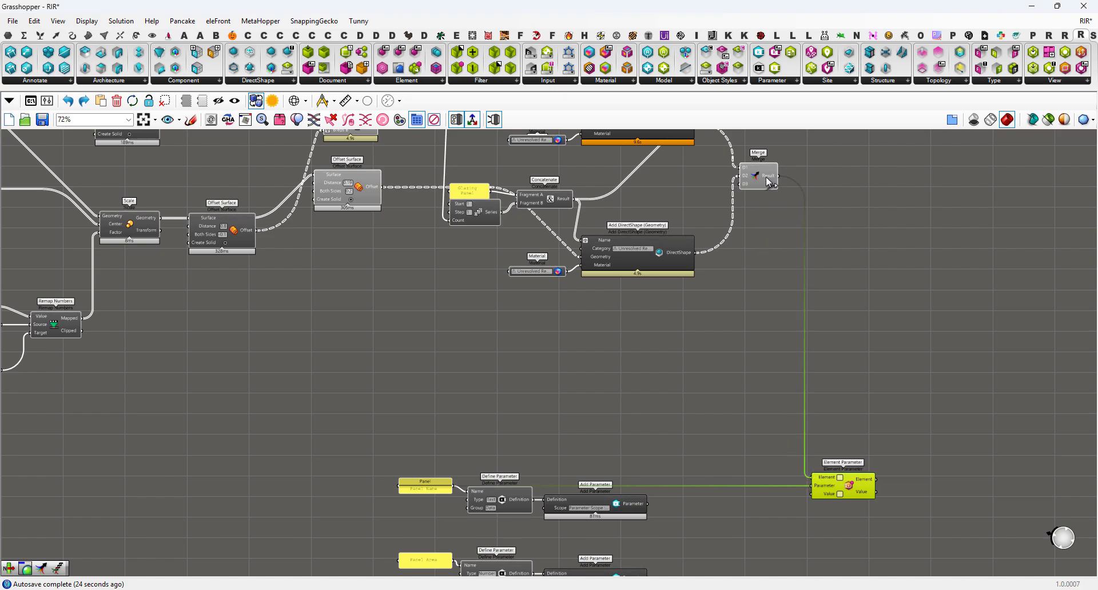
pyautogui.scroll(-1, 822, 337)
pyautogui.moveTo(823, 346); pyautogui.dragTo(807, 427, button='right')
pyautogui.moveTo(770, 193); pyautogui.dragTo(791, 551)
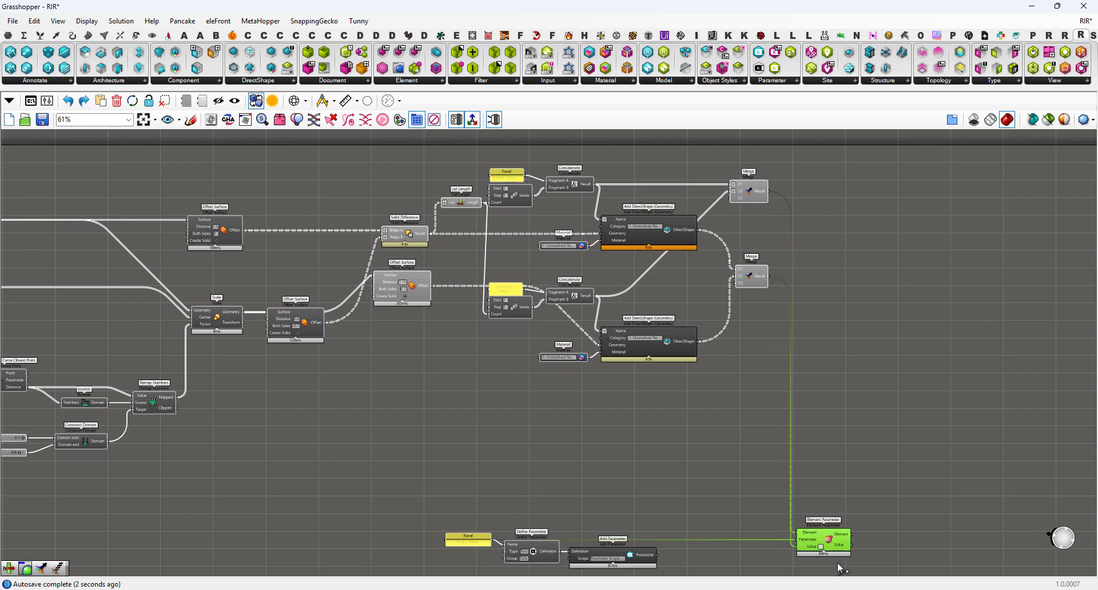
pyautogui.scroll(5, 831, 550)
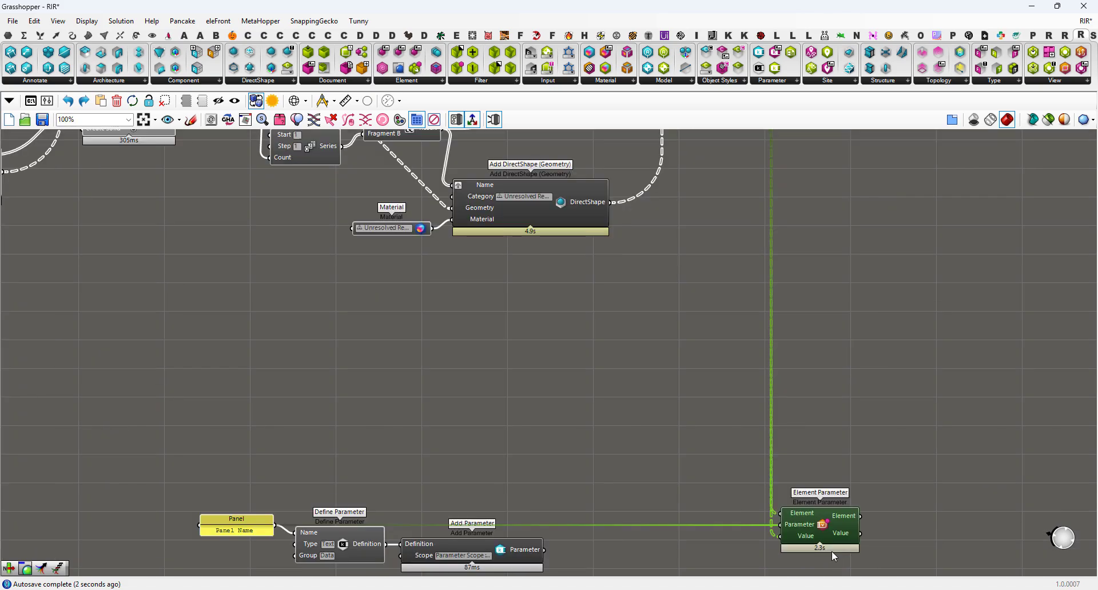
# Switch to Revit and select a solid panel at the shell's lower edge to check its Panel Name property
pyautogui.moveTo(813, 10); pyautogui.dragTo(825, 114)
pyautogui.scroll(-2, 337, 268)
pyautogui.moveTo(320, 257); pyautogui.dragTo(257, 257, button='middle')
pyautogui.scroll(-2, 258, 251)
pyautogui.click(240, 105)
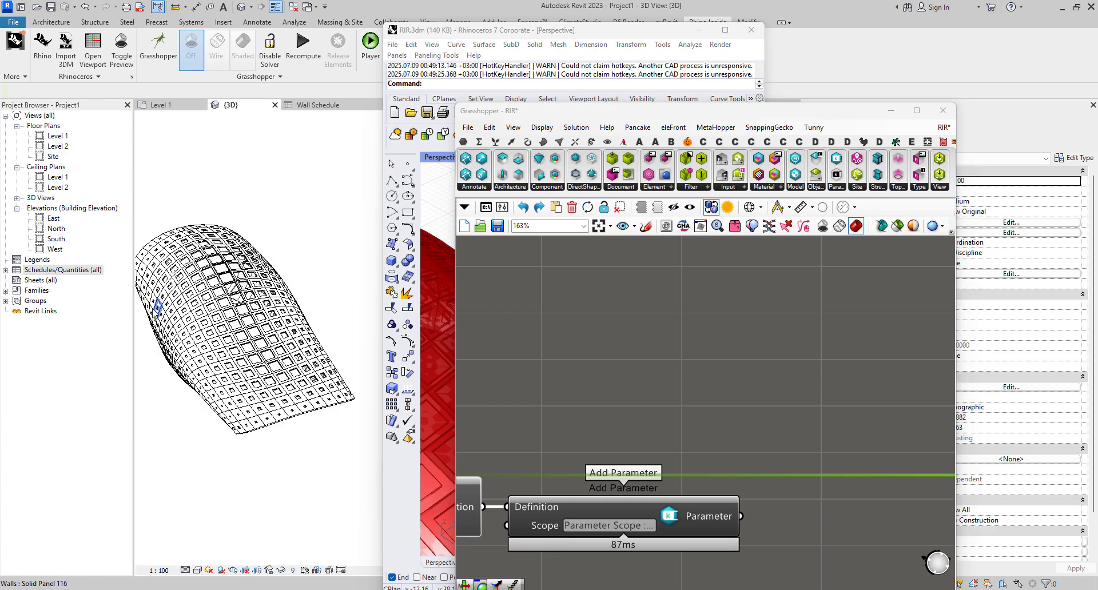
pyautogui.scroll(5, 269, 388)
pyautogui.click(276, 388)
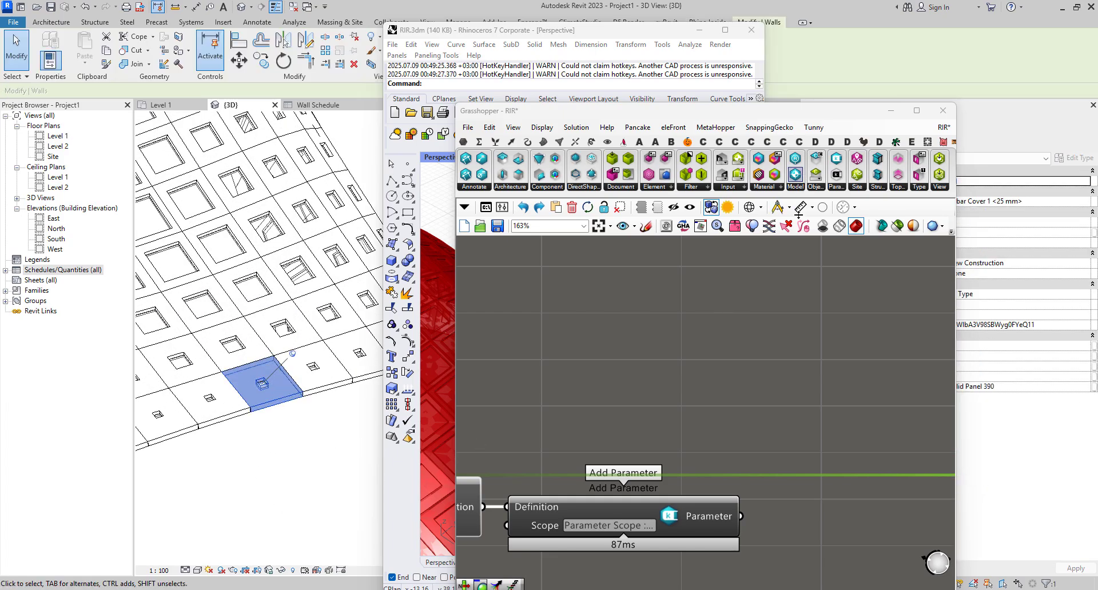
pyautogui.moveTo(712, 119); pyautogui.dragTo(593, 82)
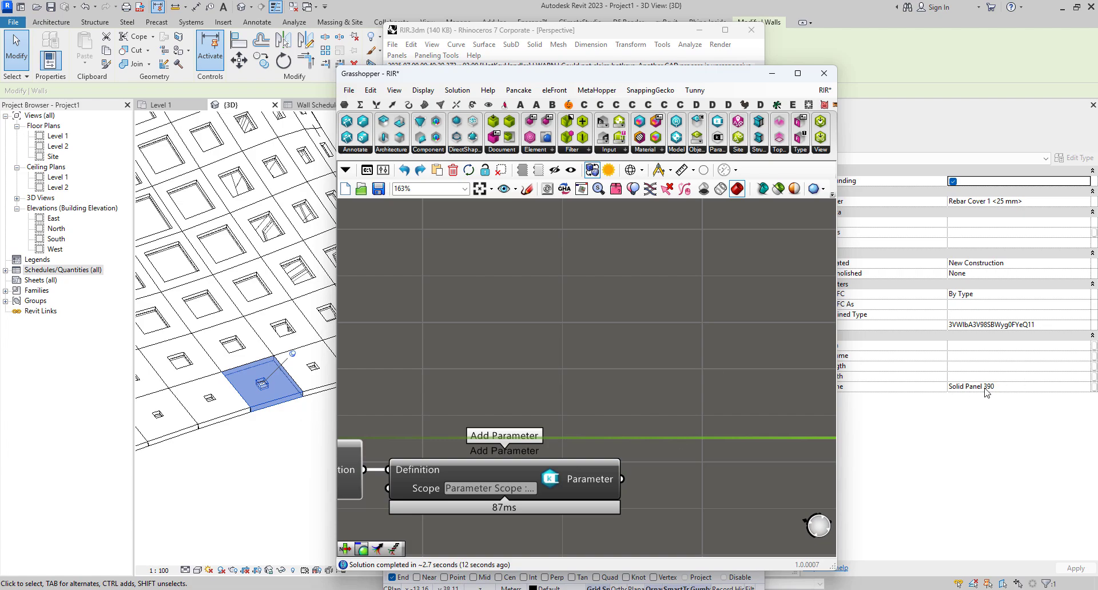
# Select the glazing panel inside that solid frame to check its Panel Name property
pyautogui.scroll(6, 299, 387)
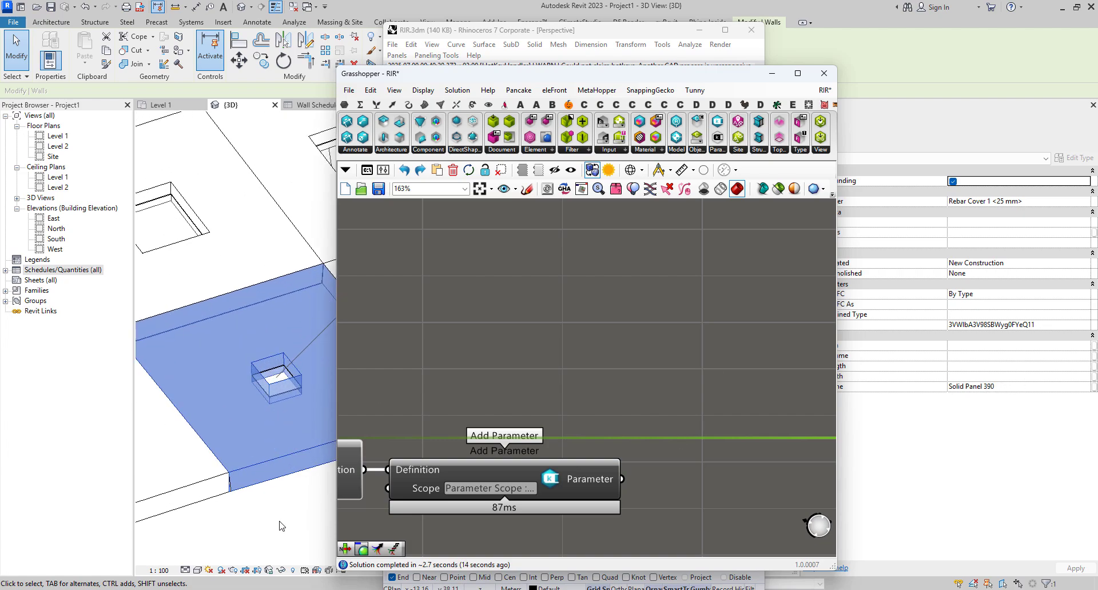
pyautogui.click(282, 526)
pyautogui.click(286, 382)
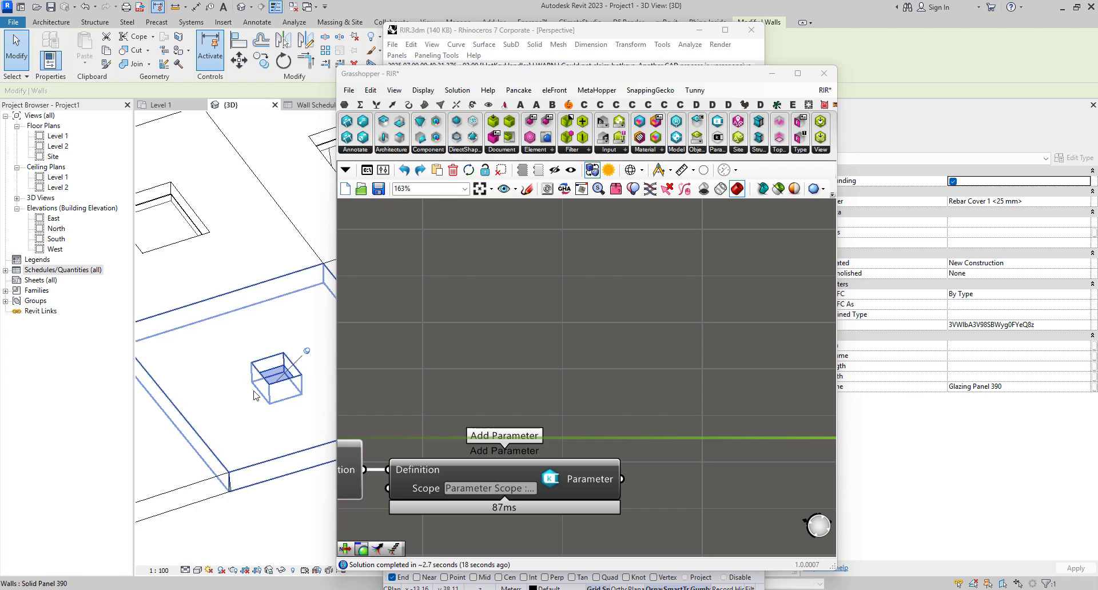
# Select the neighbouring solid panels along the shell's lower edge one after another and review their custom panel properties
pyautogui.scroll(-3, 256, 396)
pyautogui.click(232, 427)
pyautogui.scroll(-4, 270, 403)
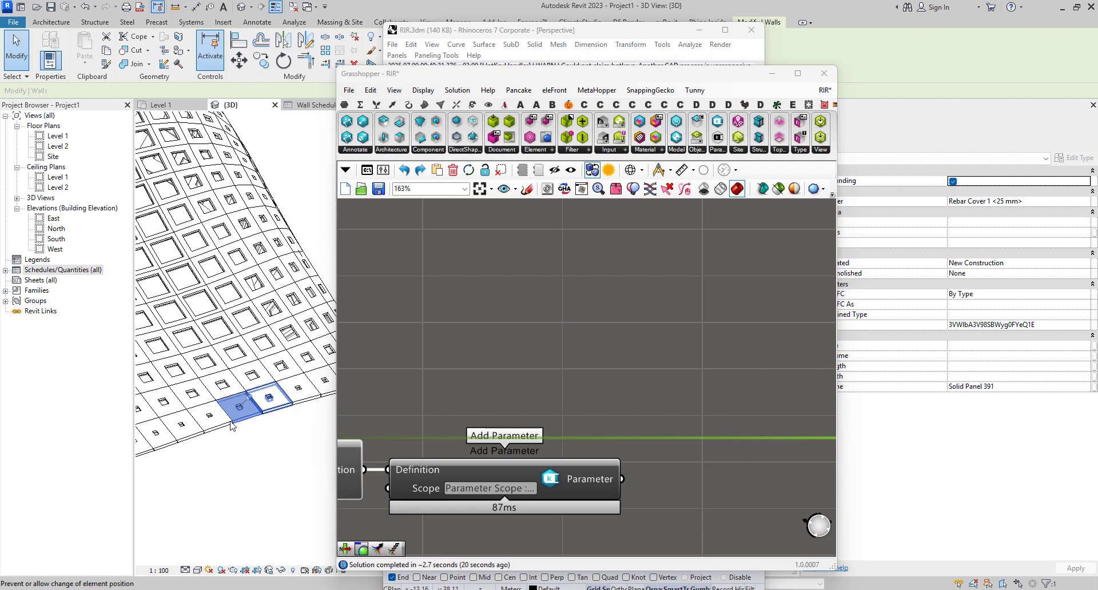
pyautogui.scroll(2, 232, 426)
pyautogui.click(245, 402)
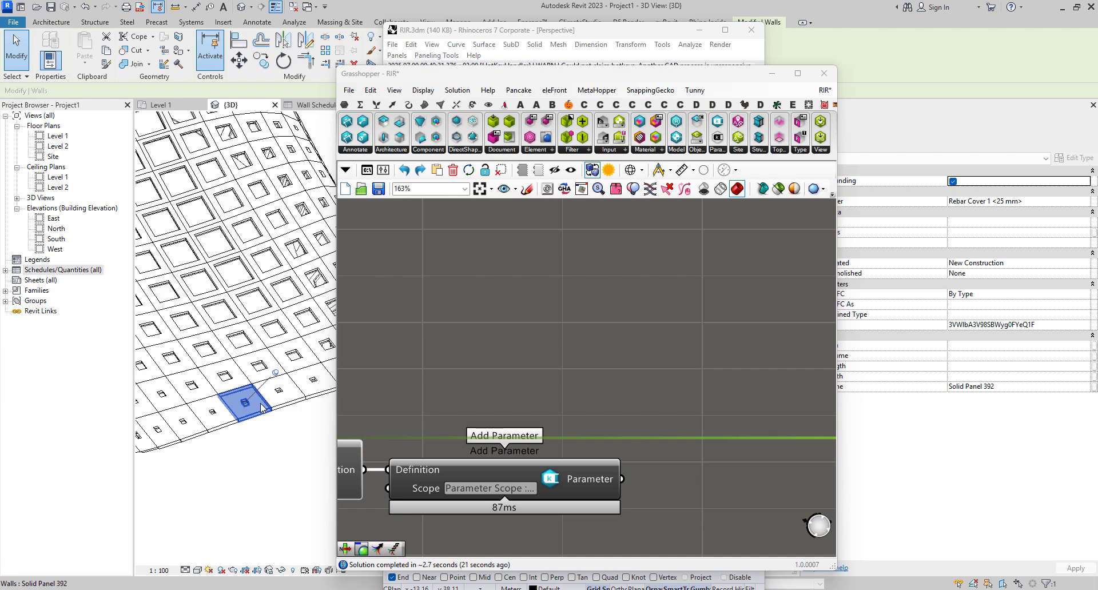
pyautogui.click(210, 424)
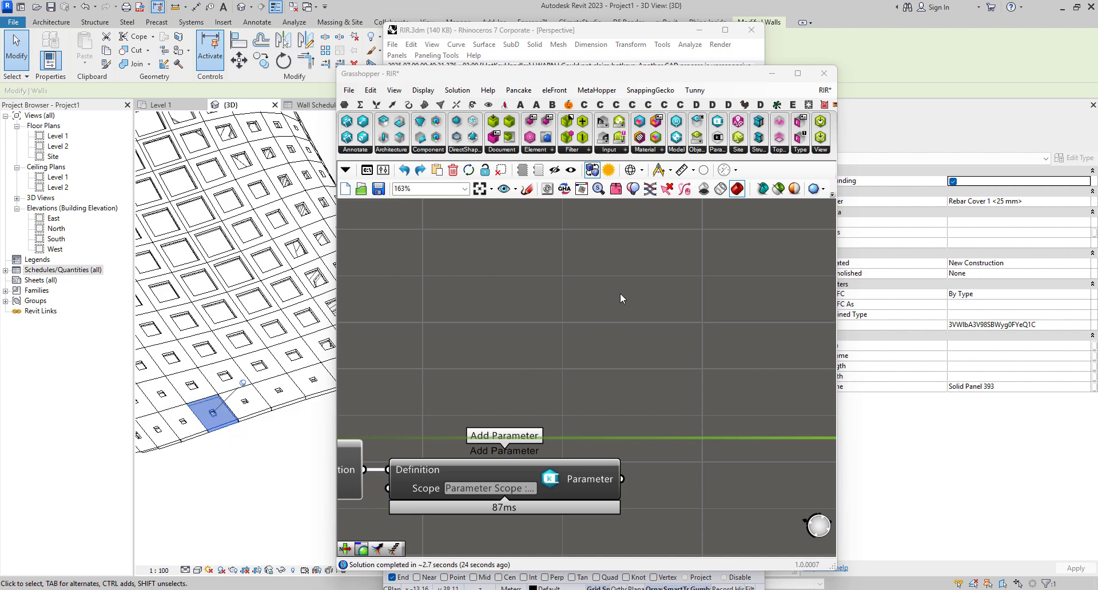
pyautogui.moveTo(726, 81); pyautogui.dragTo(656, 80)
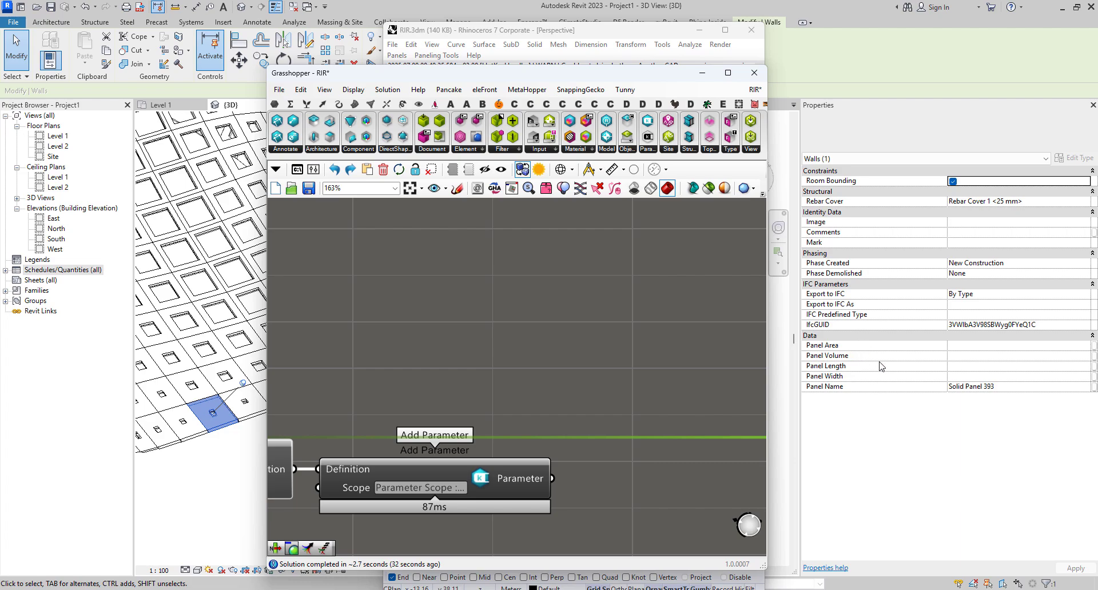
# Return to Grasshopper, copy the Element Parameter component down level with the "Panel Area" group, and disable the copy
pyautogui.moveTo(665, 78); pyautogui.dragTo(800, 1)
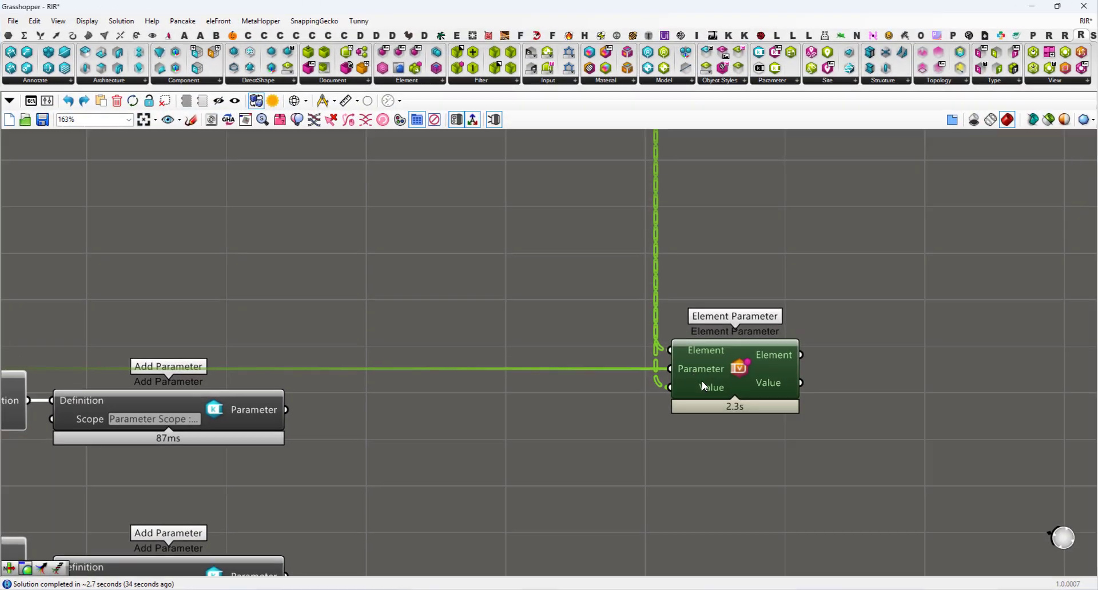
pyautogui.scroll(-4, 698, 383)
pyautogui.scroll(4, 719, 430)
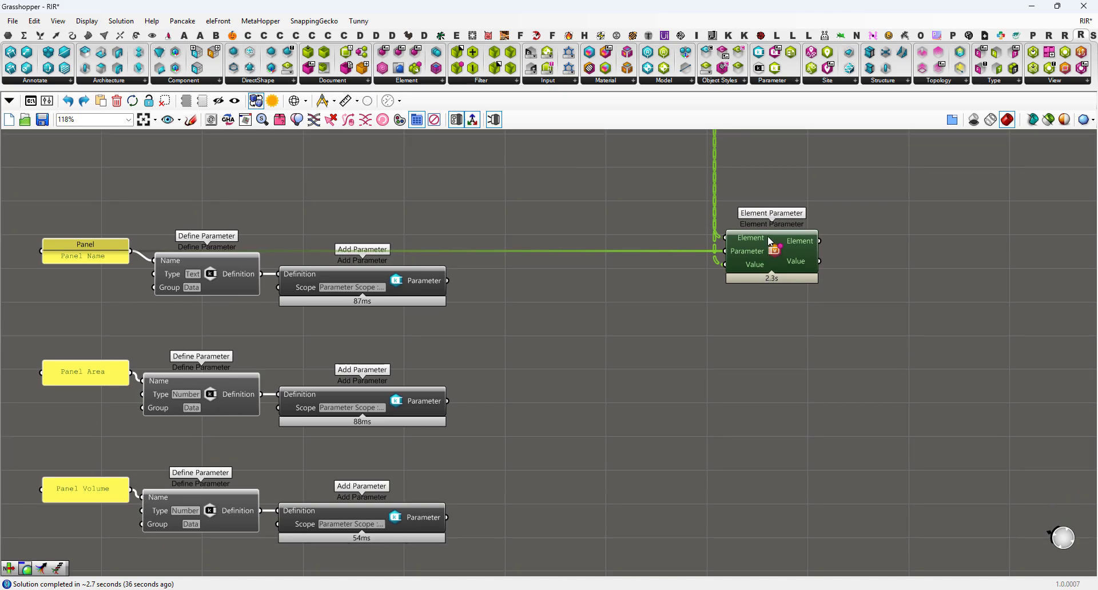
pyautogui.keyDown('alt'); pyautogui.moveTo(787, 256); pyautogui.dragTo(779, 411); pyautogui.keyUp('alt')
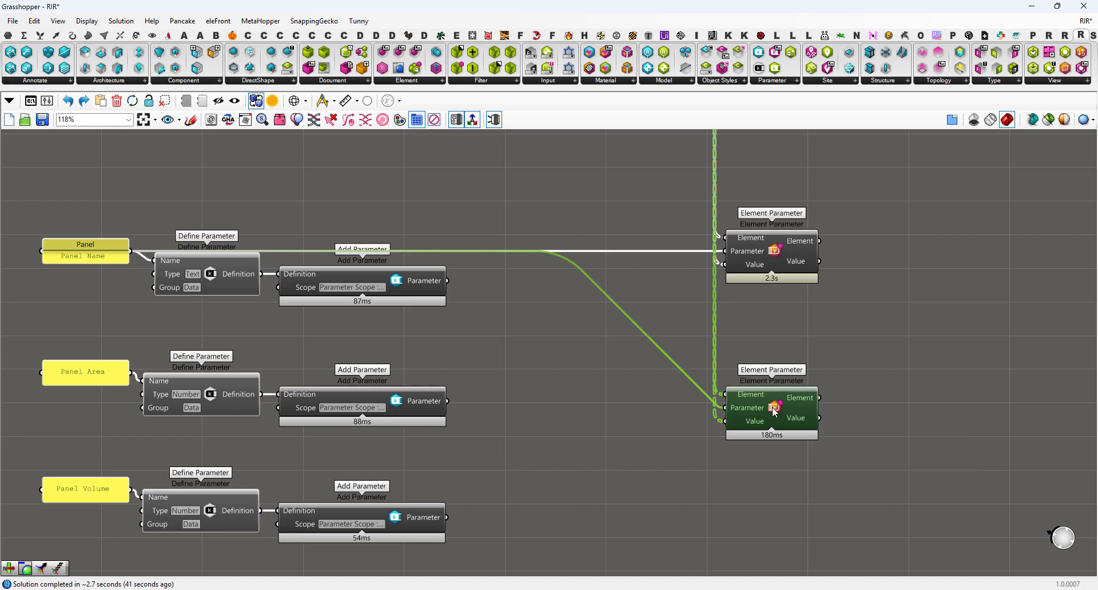
pyautogui.rightClick(773, 411)
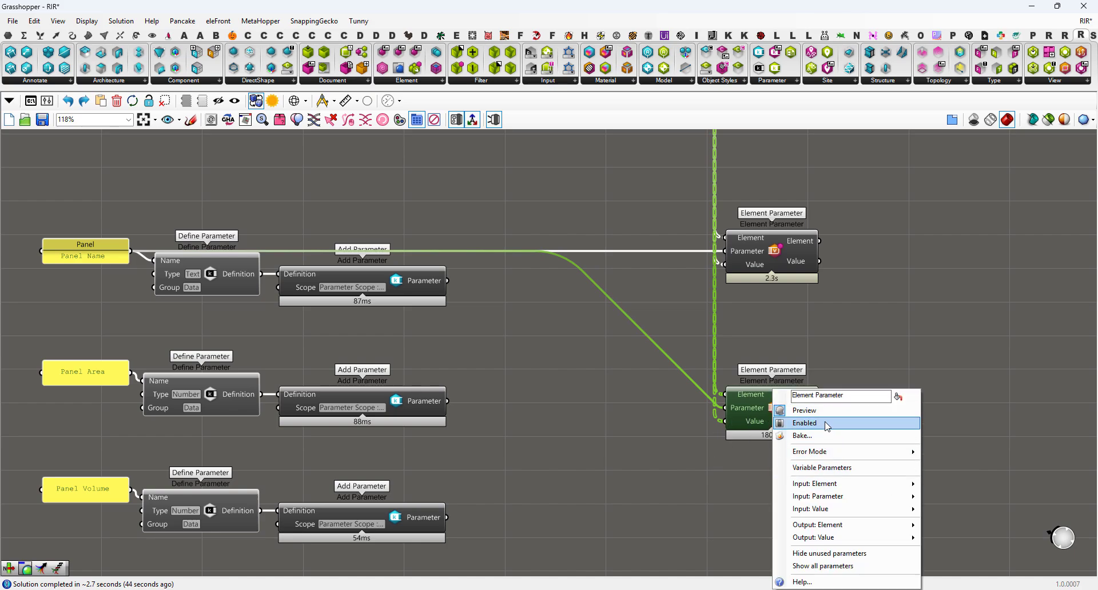
pyautogui.click(827, 423)
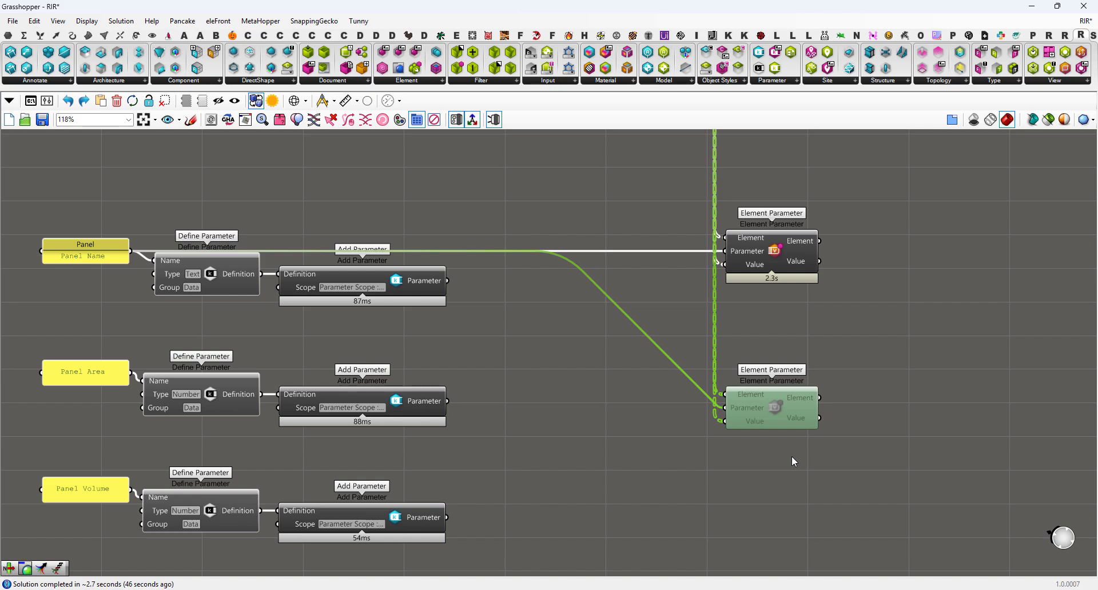
# Connect the "Panel Area" panel to the Parameter input of the copied Element Parameter, replacing the "Panel Name" connection
pyautogui.moveTo(715, 435); pyautogui.dragTo(772, 456, button='right')
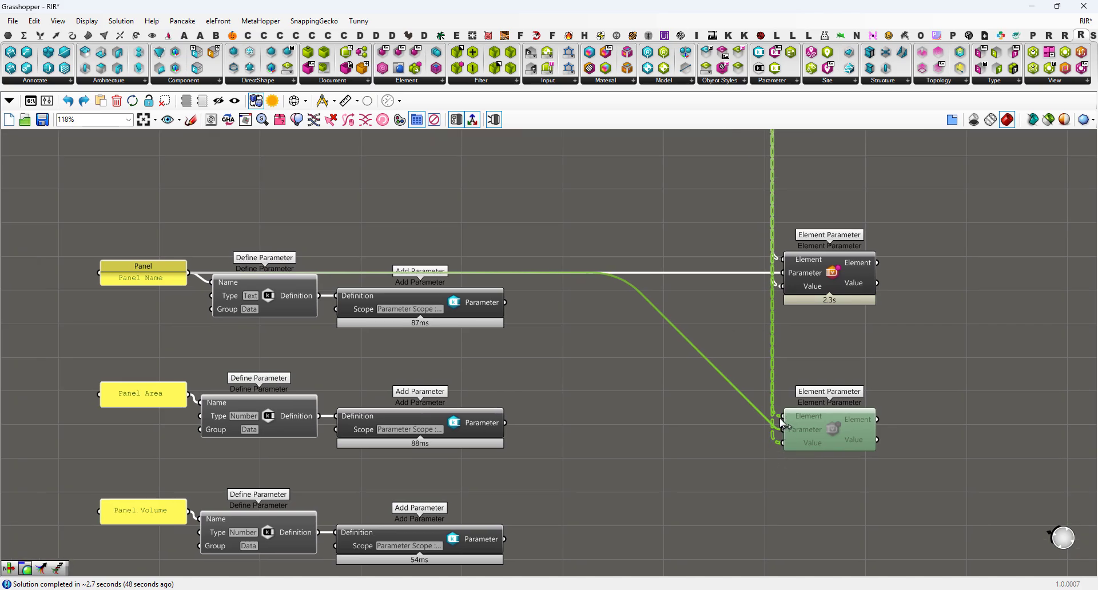
pyautogui.moveTo(787, 414)
pyautogui.moveTo(782, 442); pyautogui.dragTo(194, 387)
# Add an Area component with Area and Centroid outputs above the "Solid Panel" naming group
pyautogui.scroll(-6, 576, 417)
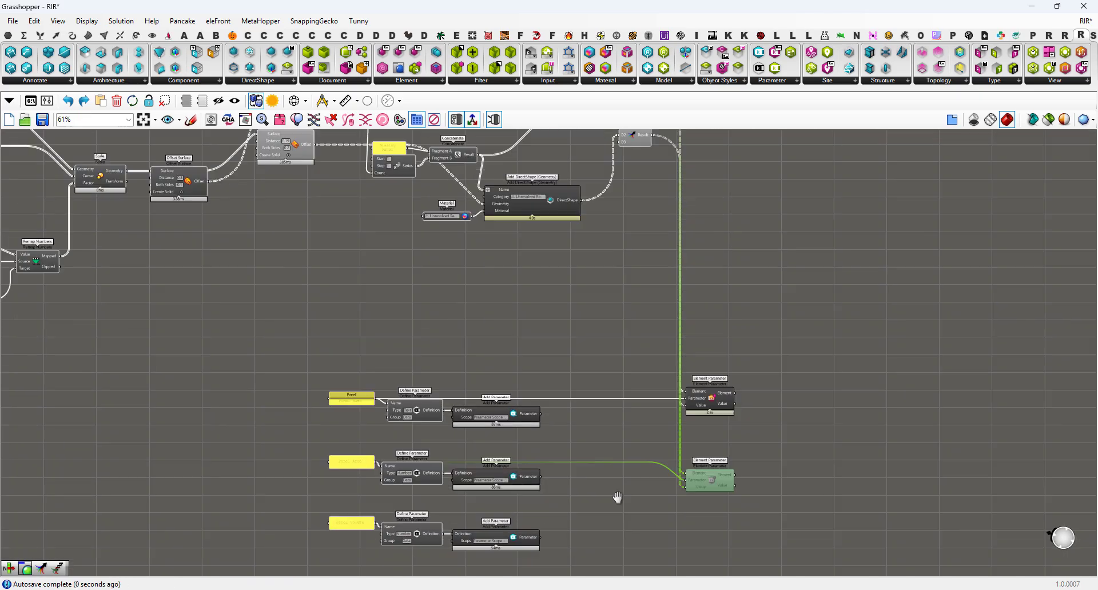
pyautogui.scroll(5, 601, 334)
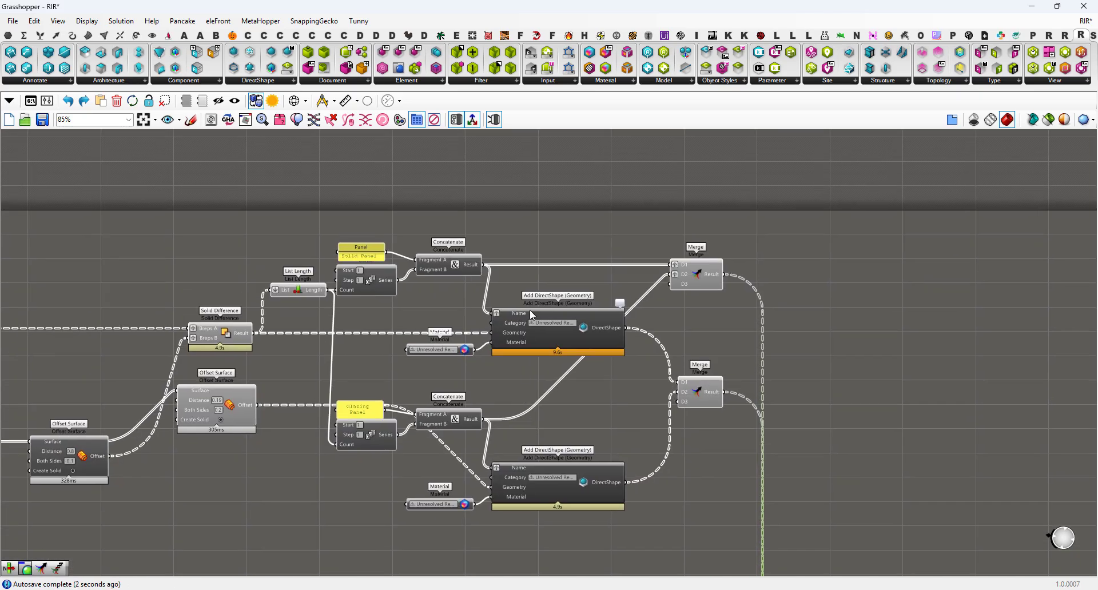
pyautogui.moveTo(434, 342); pyautogui.dragTo(543, 319, button='right')
pyautogui.scroll(1, 543, 319)
pyautogui.moveTo(442, 243); pyautogui.dragTo(503, 326, button='right')
pyautogui.scroll(1, 503, 326)
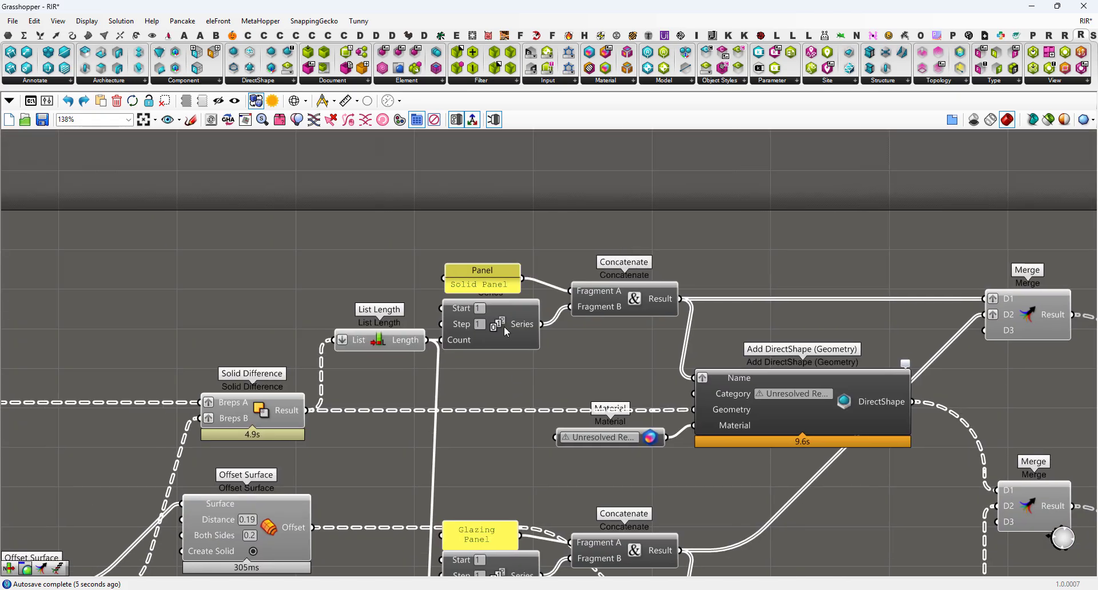
pyautogui.scroll(-1, 499, 204)
pyautogui.doubleClick(503, 195)
pyautogui.write('area')
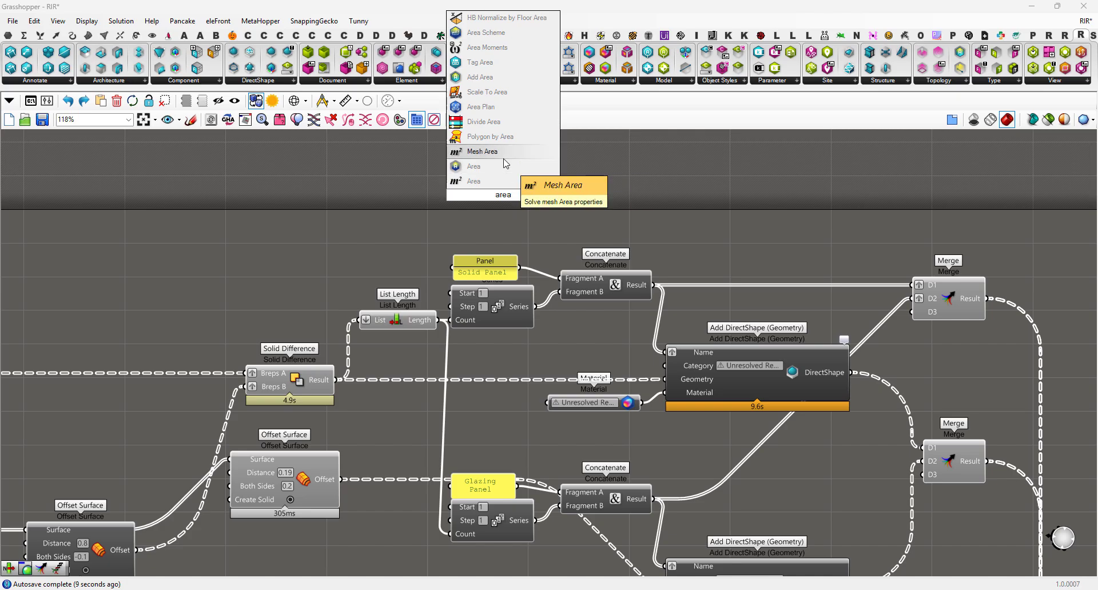
pyautogui.click(503, 181)
pyautogui.scroll(-1, 370, 346)
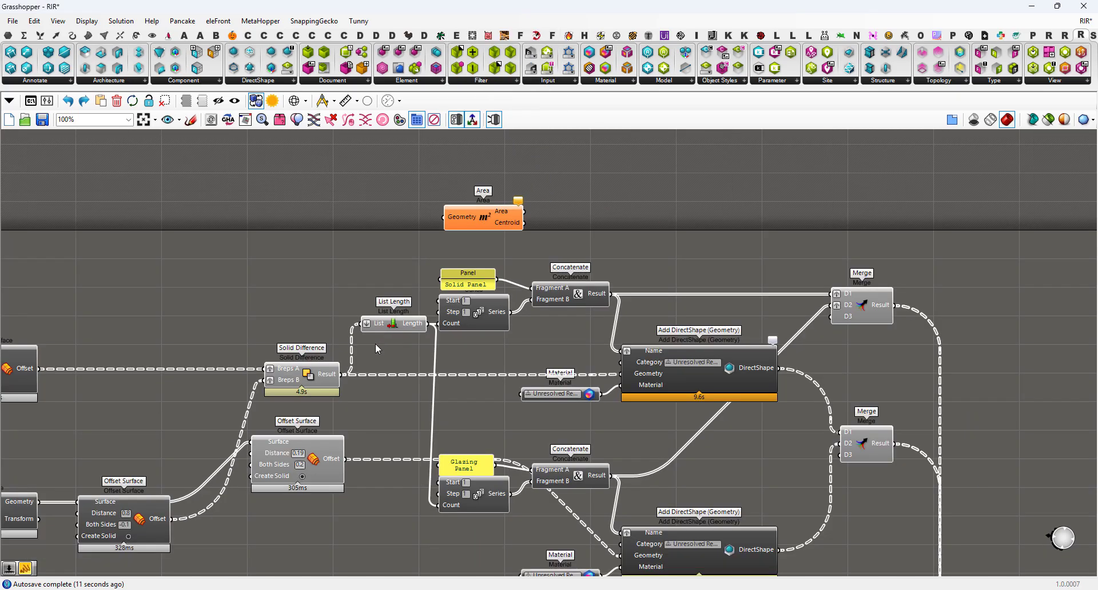
# Connect the Solid Difference Result to the Area component's Geometry input and list the Area output in a tall panel
pyautogui.moveTo(355, 384)
pyautogui.mouseDown(button='right')
pyautogui.moveTo(394, 405)
pyautogui.moveTo(376, 380)
pyautogui.mouseUp(button='right')
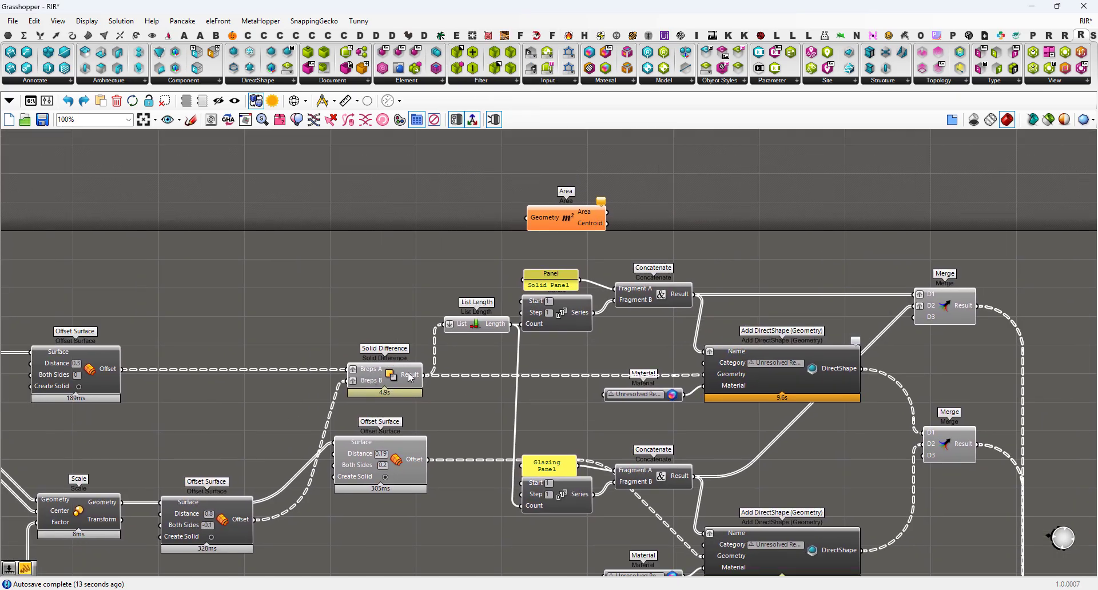
pyautogui.moveTo(423, 375); pyautogui.dragTo(589, 216)
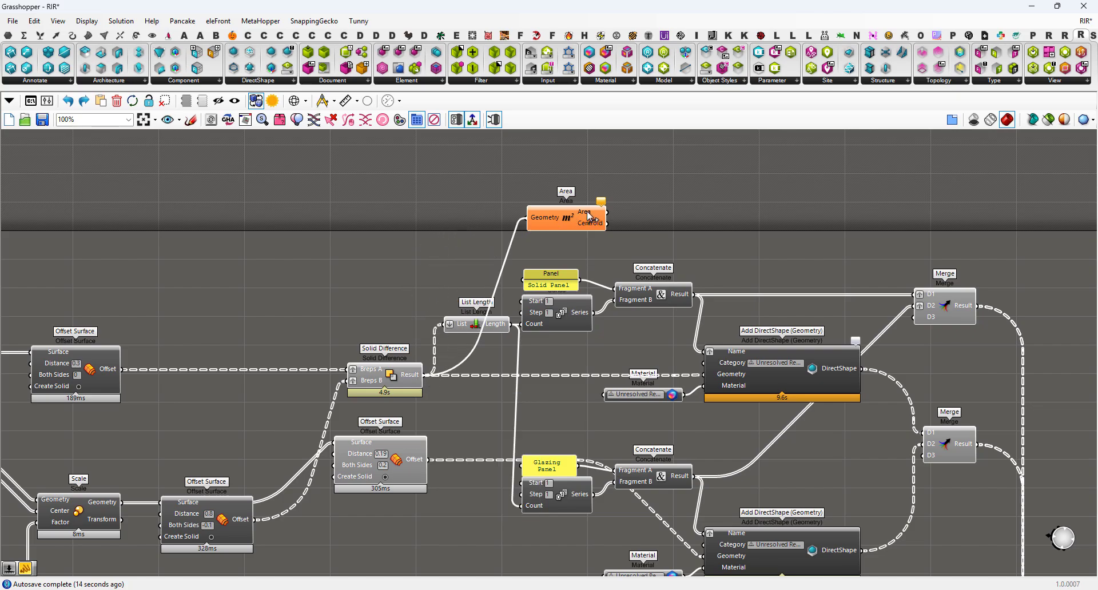
pyautogui.scroll(4, 588, 216)
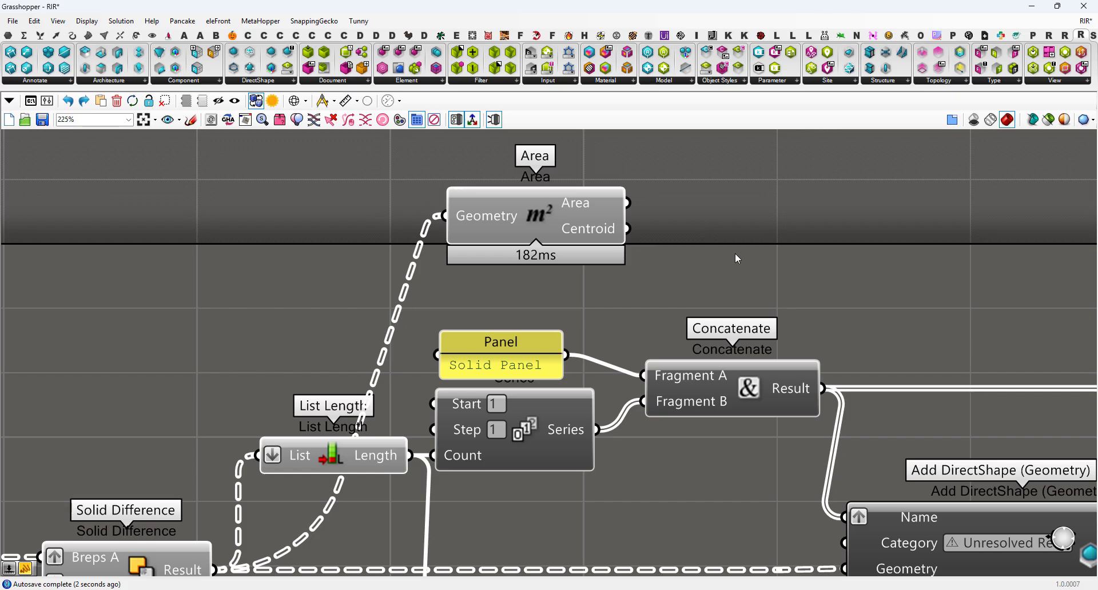
pyautogui.press('p')
pyautogui.moveTo(668, 219); pyautogui.dragTo(628, 203)
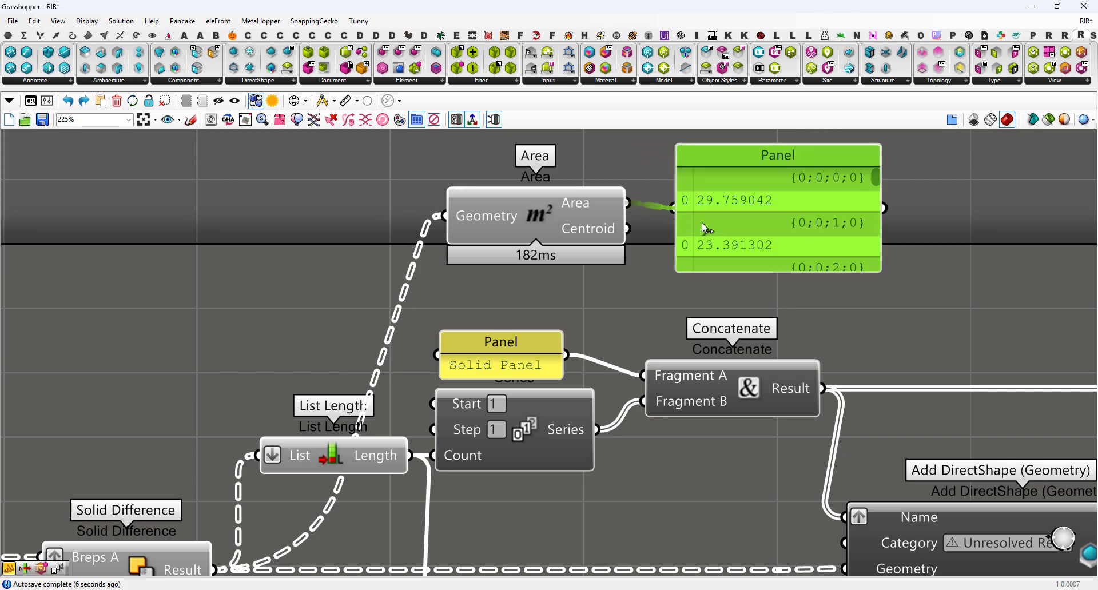
pyautogui.moveTo(780, 272); pyautogui.dragTo(777, 486)
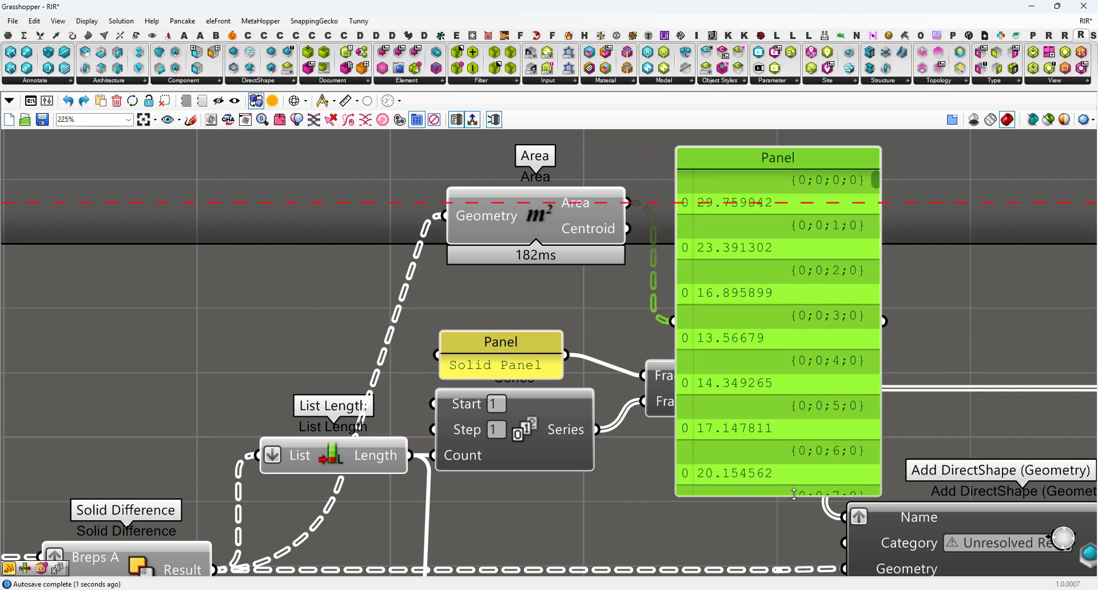
pyautogui.moveTo(776, 521); pyautogui.dragTo(776, 527)
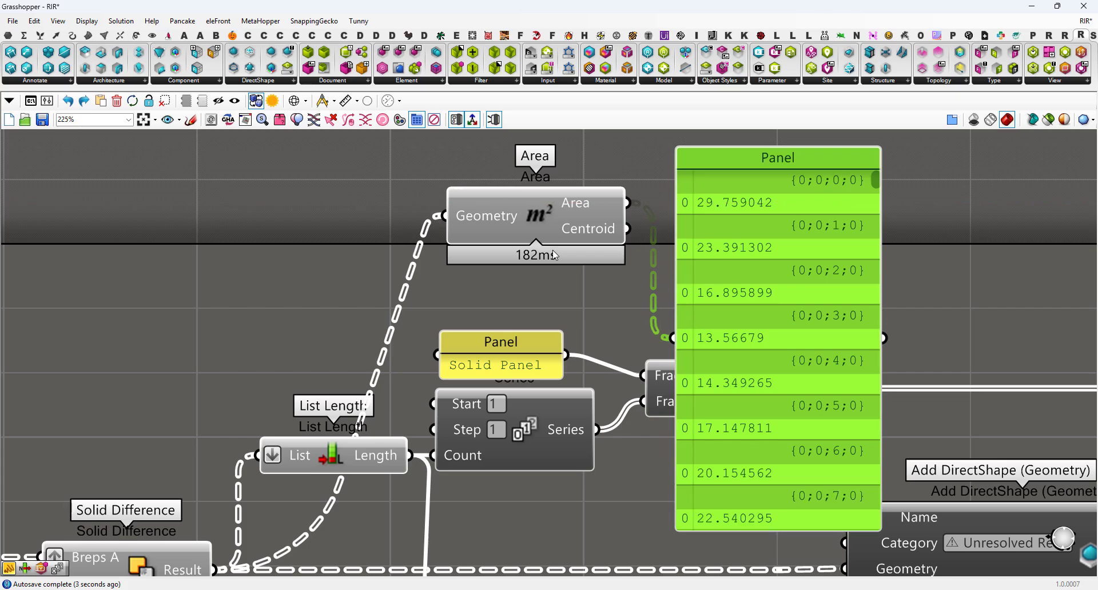
# Inspect the data structure of the Solid Difference Result output
pyautogui.scroll(-5, 553, 255)
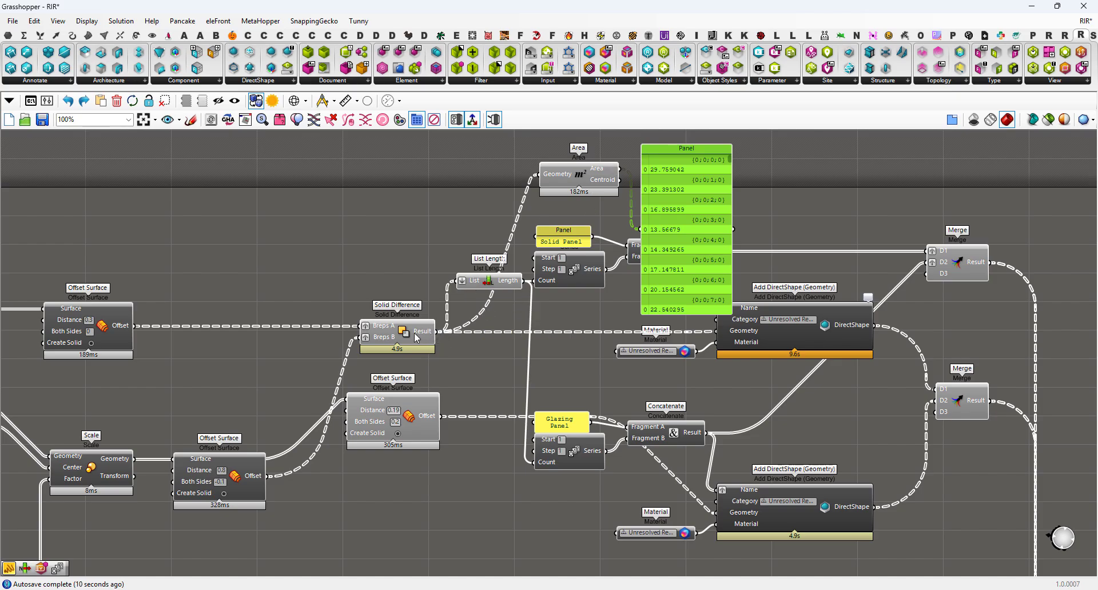
pyautogui.moveTo(417, 337)
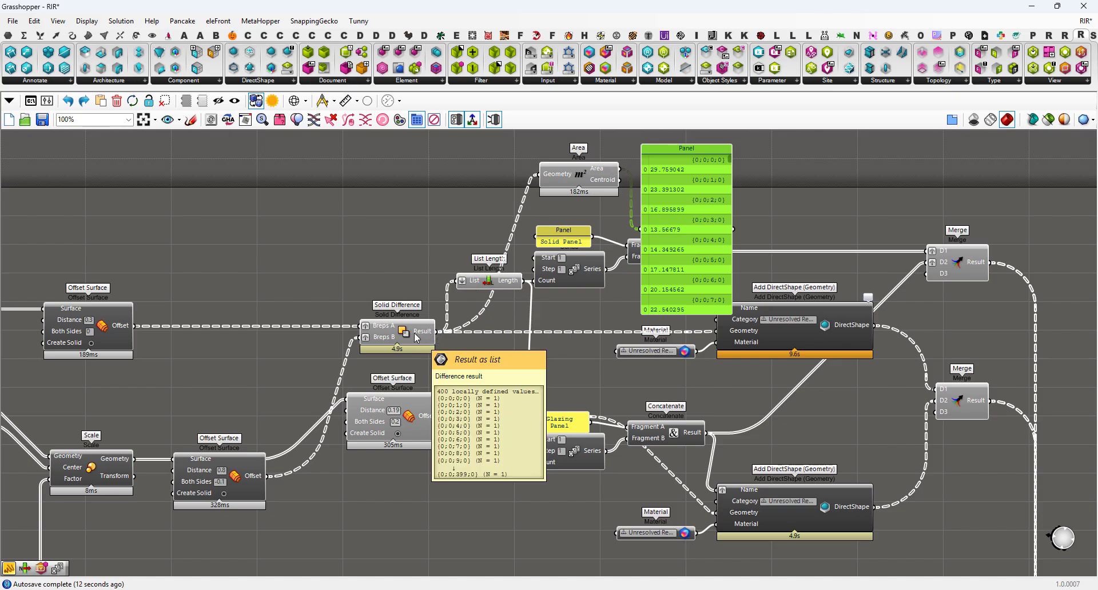
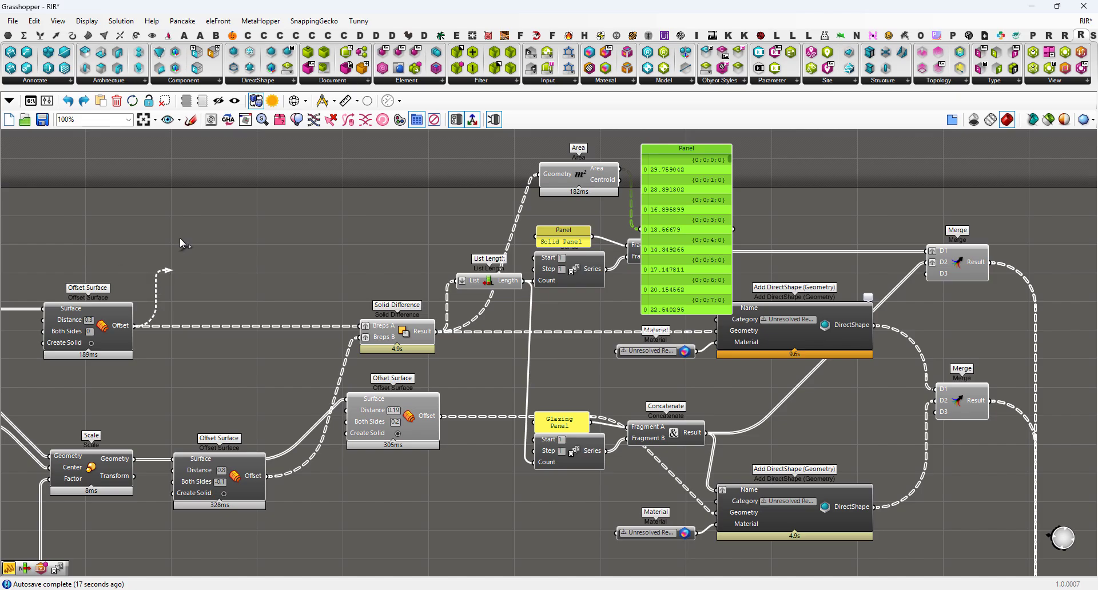
pyautogui.moveTo(179, 238); pyautogui.dragTo(474, 178)
pyautogui.click(474, 177)
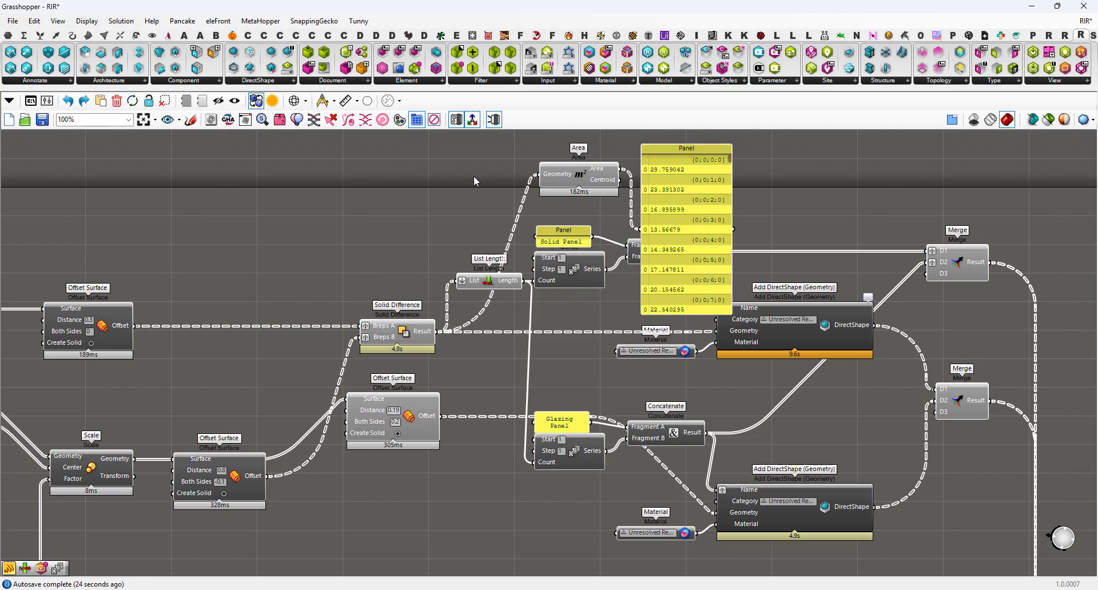
# Add a Subtraction component to the canvas above and beside the Quad Panels component
pyautogui.scroll(-2, 482, 204)
pyautogui.moveTo(479, 227); pyautogui.dragTo(694, 237, button='right')
pyautogui.moveTo(453, 257); pyautogui.dragTo(604, 216, button='right')
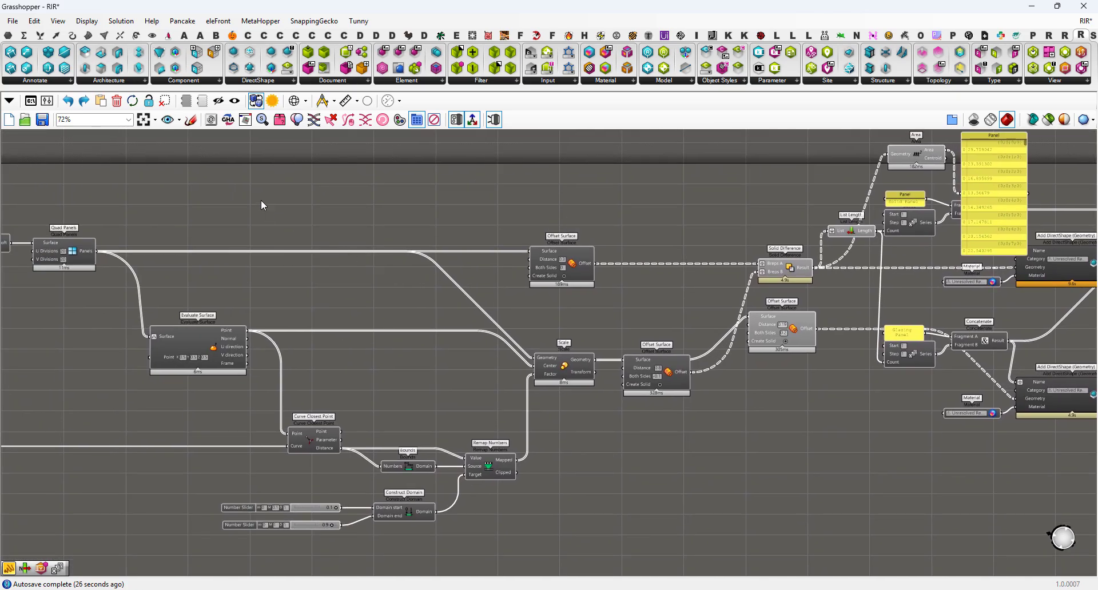
pyautogui.doubleClick(260, 203)
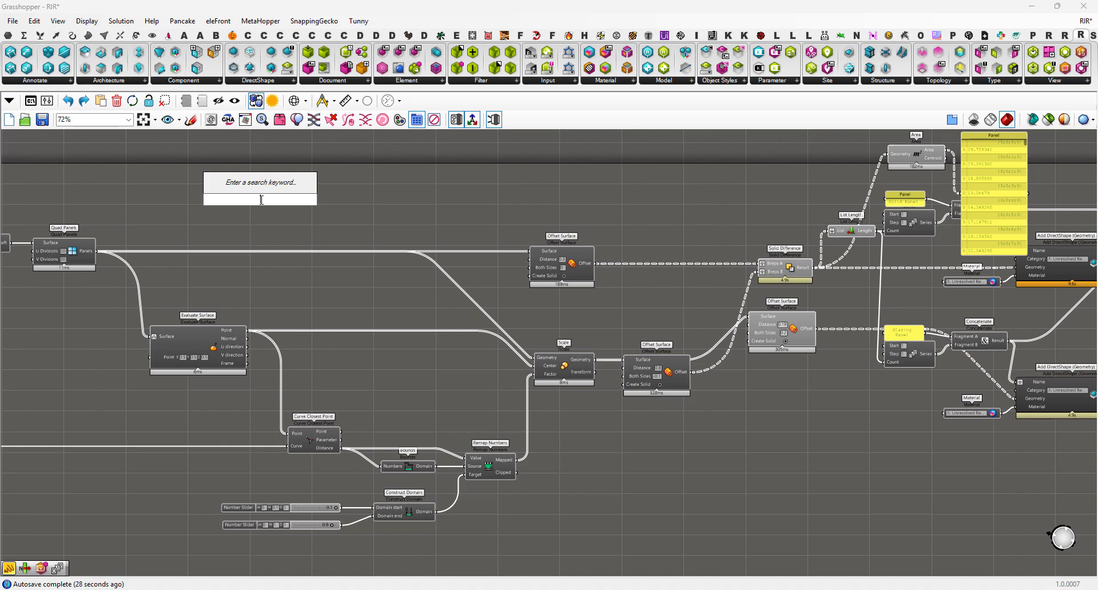
pyautogui.press('Escape')
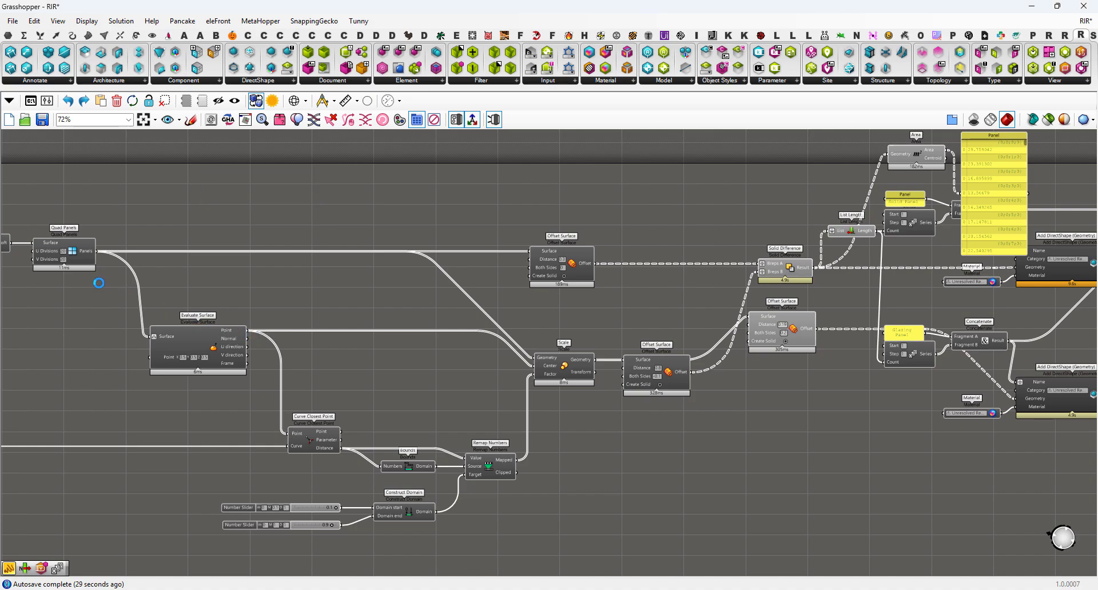
pyautogui.scroll(2, 90, 261)
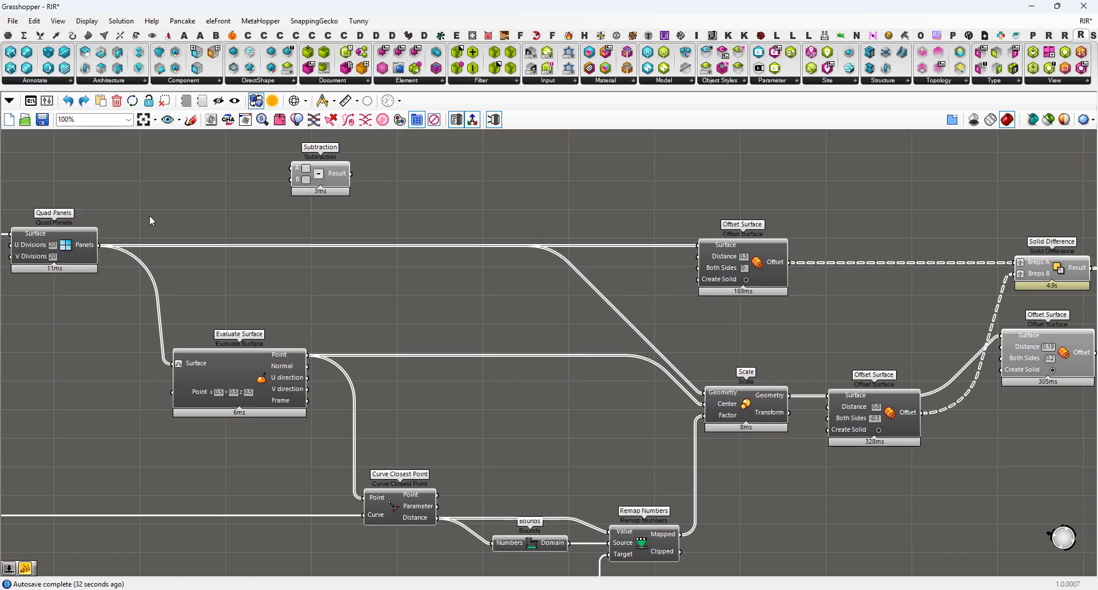
# Graft the Subtraction component's A input and connect the Quad Panels output to it
pyautogui.rightClick(307, 170)
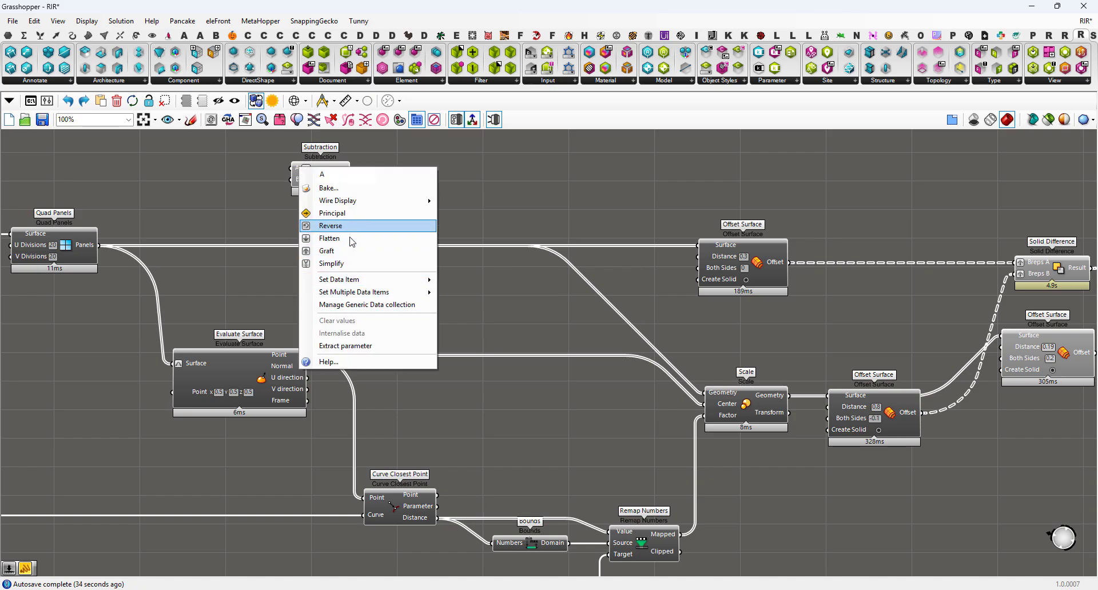
pyautogui.press('Escape')
pyautogui.moveTo(283, 171); pyautogui.dragTo(98, 251)
# Move the Subtraction component along the canvas to just above the Offset Surface that feeds Breps A
pyautogui.click(324, 173)
pyautogui.moveTo(324, 174); pyautogui.dragTo(496, 174)
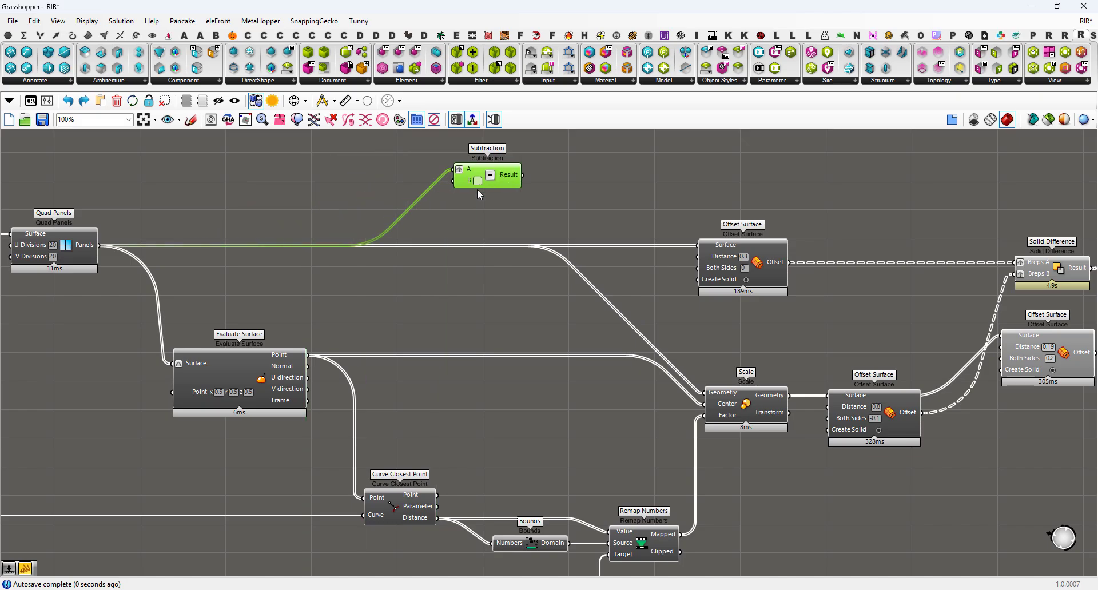
pyautogui.scroll(-2, 462, 192)
pyautogui.moveTo(462, 192); pyautogui.dragTo(442, 205, button='right')
pyautogui.scroll(2, 442, 204)
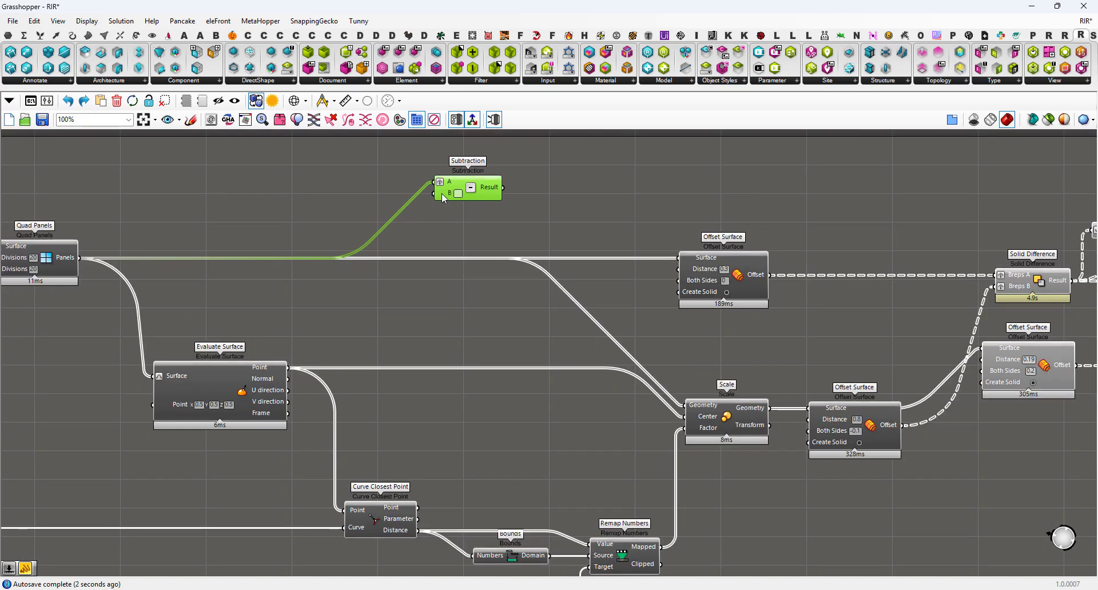
pyautogui.moveTo(475, 192); pyautogui.dragTo(653, 184)
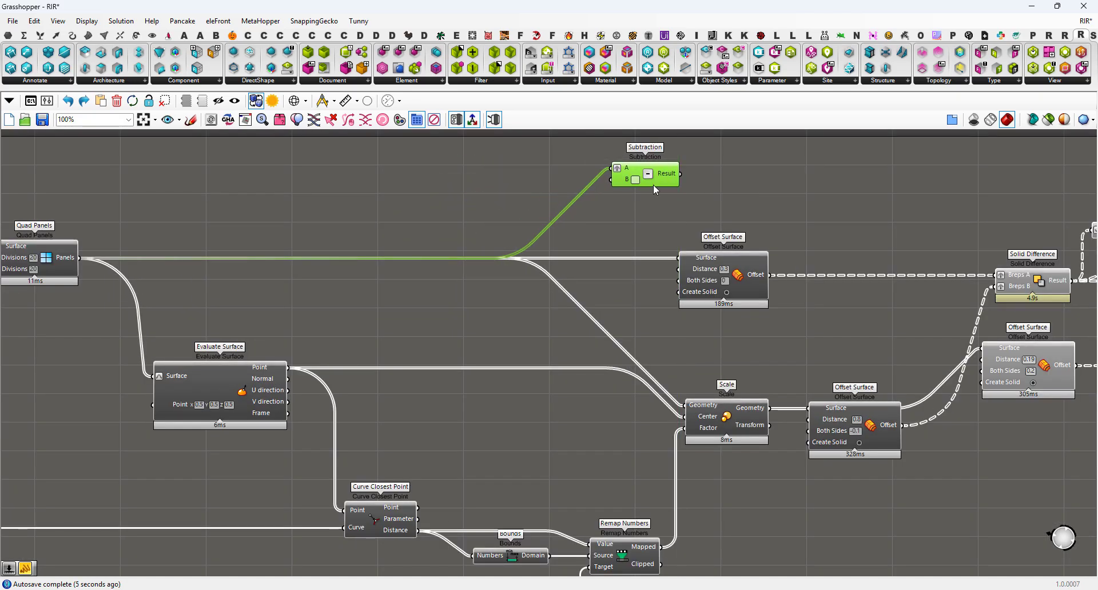
# Graft the Subtraction component's B input and connect the Scale component's Geometry output to it
pyautogui.scroll(-1, 653, 184)
pyautogui.moveTo(653, 184); pyautogui.dragTo(354, 214, button='right')
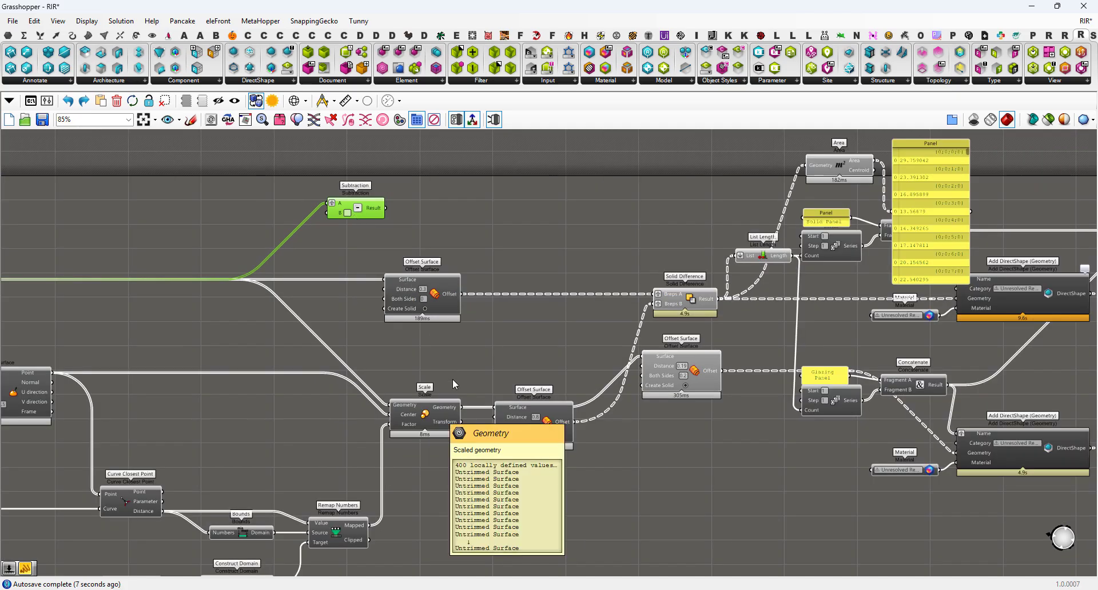
pyautogui.rightClick(446, 407)
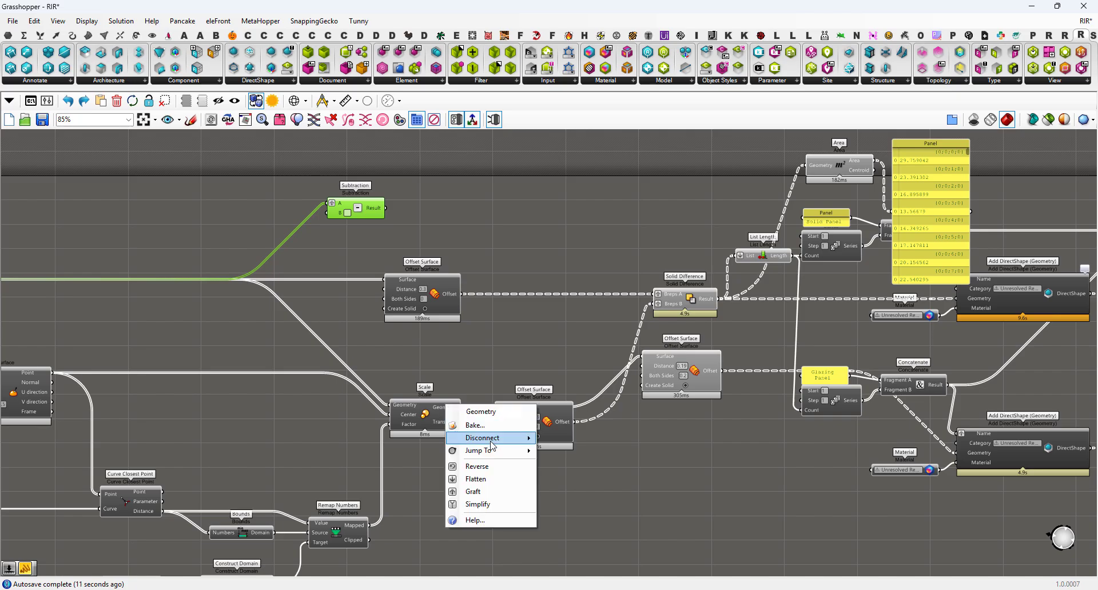
pyautogui.rightClick(339, 218)
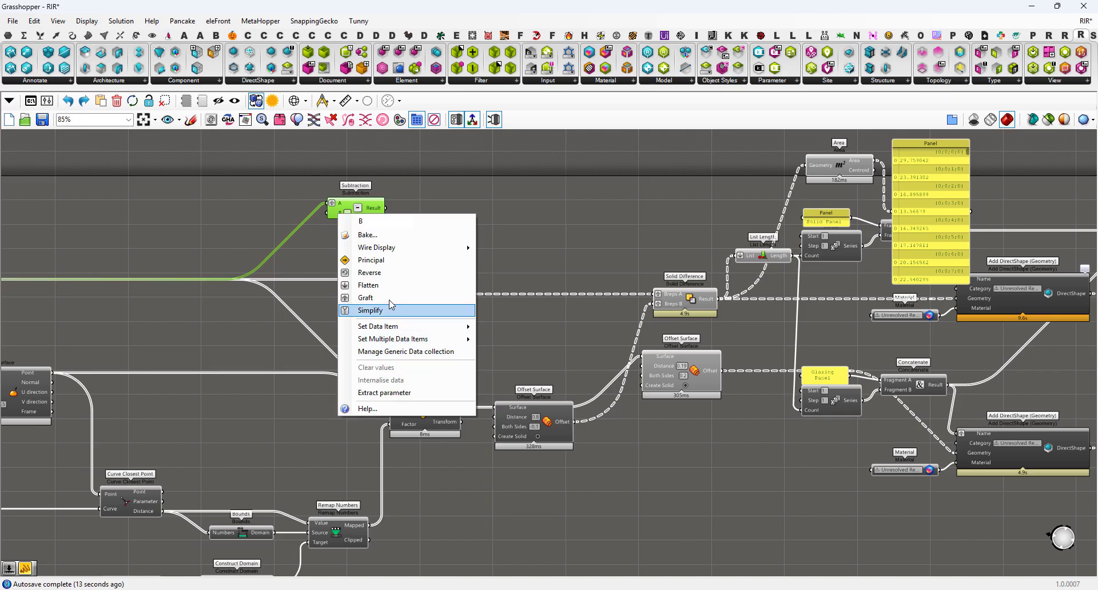
pyautogui.click(360, 295)
pyautogui.moveTo(461, 408); pyautogui.dragTo(449, 215)
# Add an Area component fed by the Quad Panels output and connect its Area output to Subtraction's A input, replacing the direct panel connection
pyautogui.scroll(-1, 448, 223)
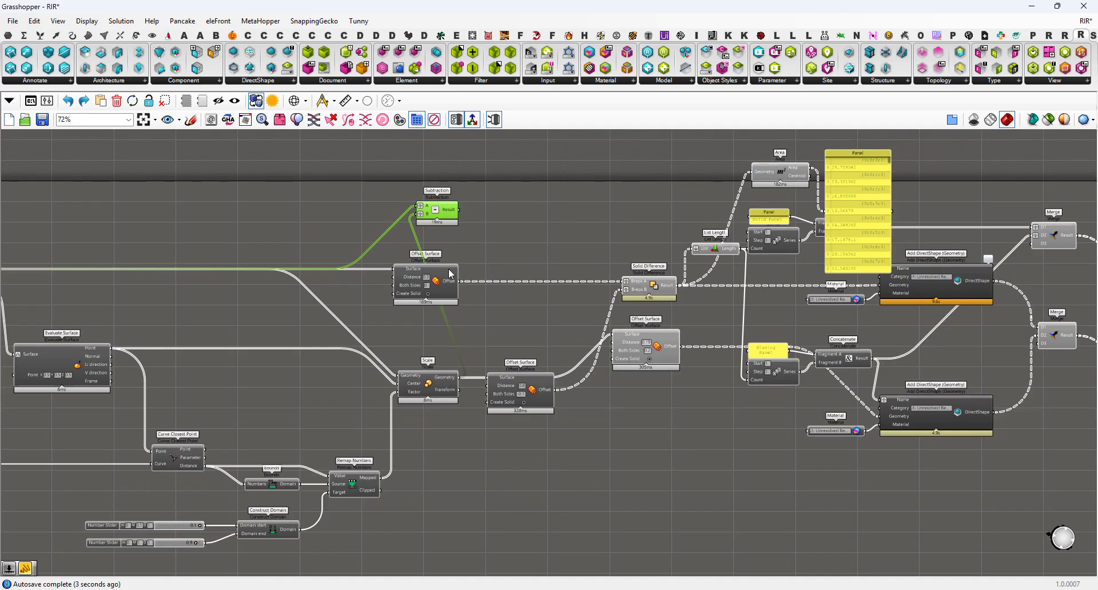
pyautogui.moveTo(458, 293); pyautogui.dragTo(514, 327, button='right')
pyautogui.doubleClick(302, 255)
pyautogui.write('area')
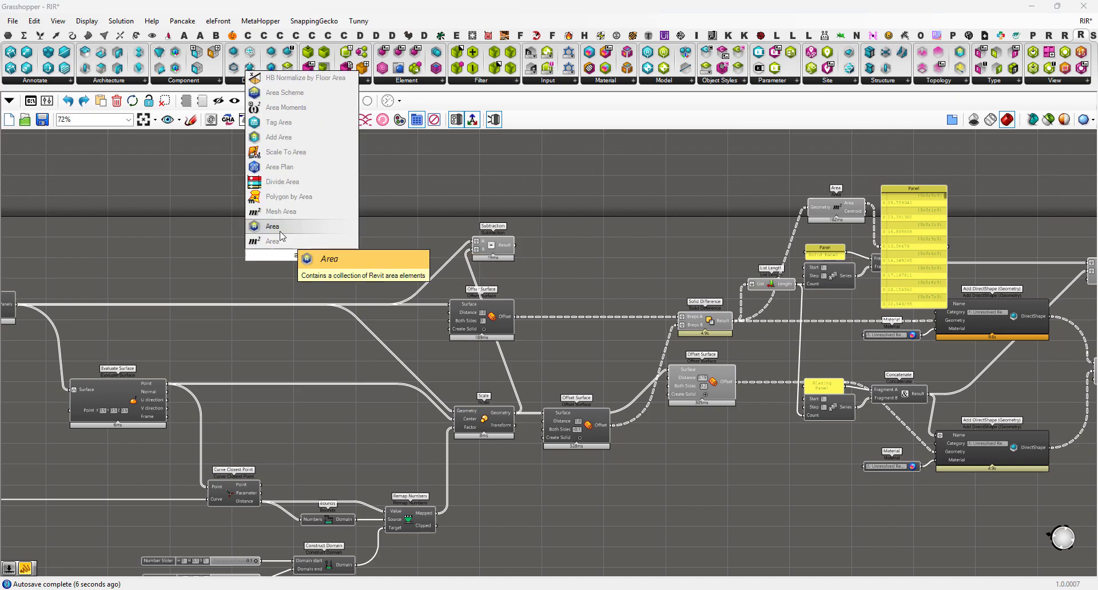
pyautogui.click(279, 243)
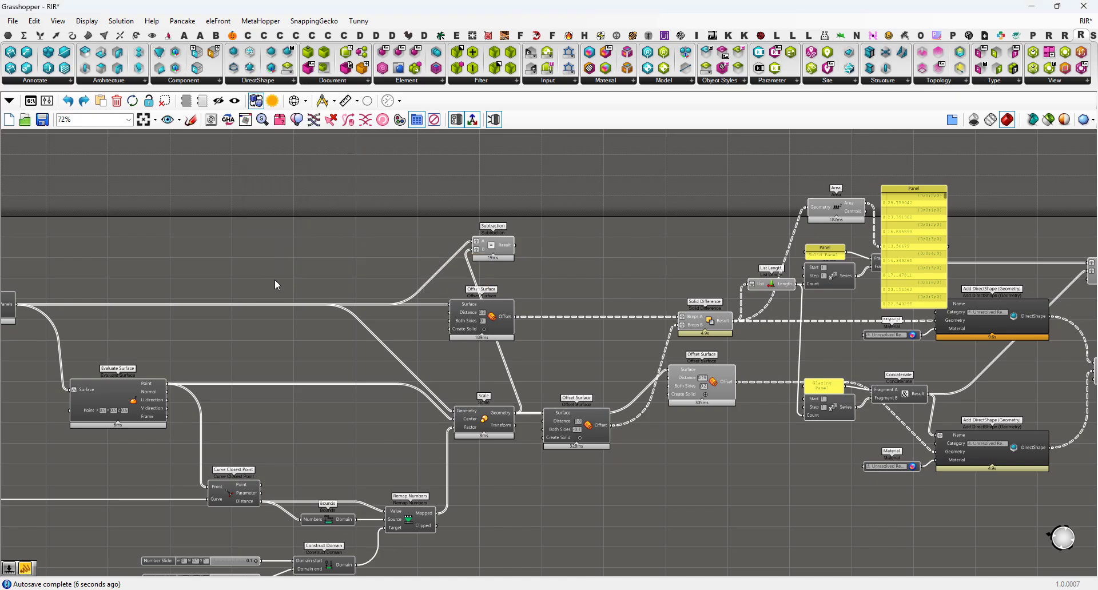
pyautogui.moveTo(275, 279); pyautogui.dragTo(347, 284, button='right')
pyautogui.moveTo(317, 268); pyautogui.dragTo(88, 309)
pyautogui.moveTo(406, 255); pyautogui.dragTo(547, 247)
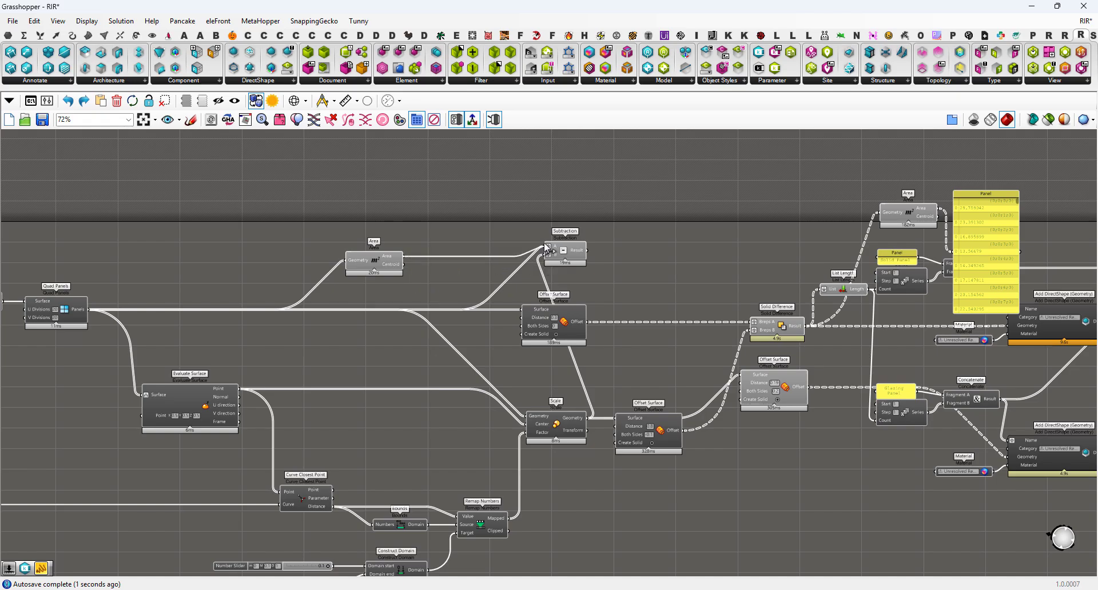
# Duplicate the Area component for the Scale Geometry output and connect its Area output to Subtraction's B input, replacing the direct Scale connection
pyautogui.moveTo(385, 251); pyautogui.dragTo(587, 418)
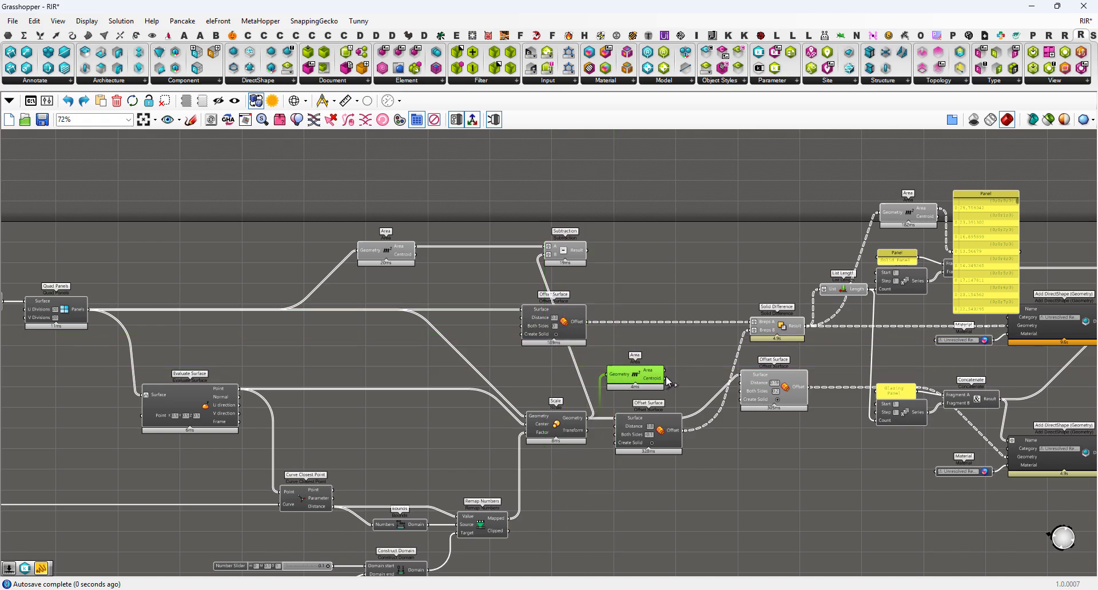
pyautogui.moveTo(664, 371); pyautogui.dragTo(562, 255)
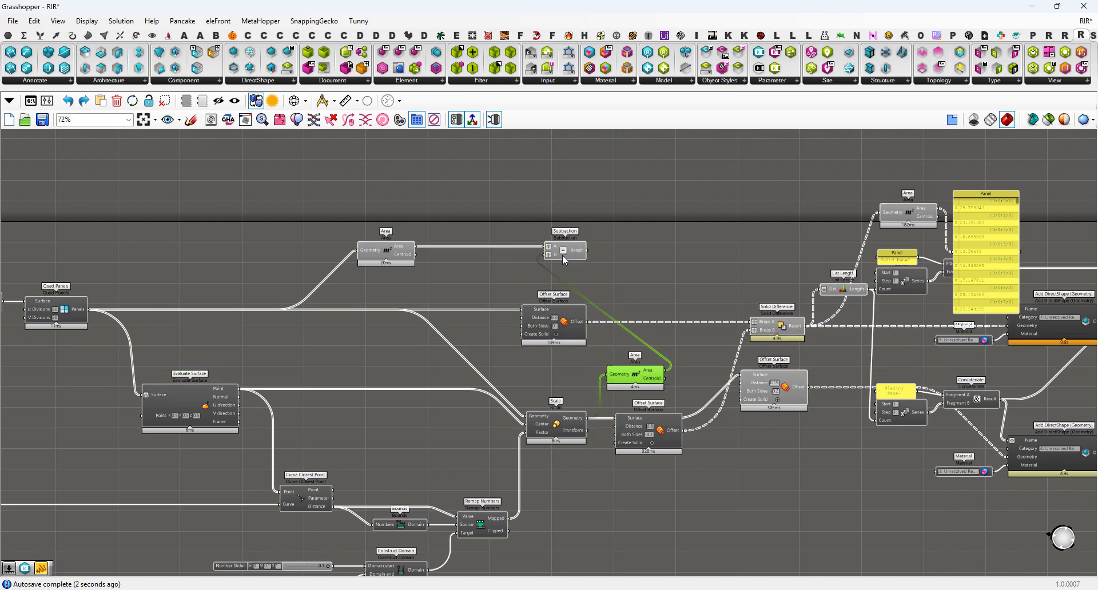
pyautogui.scroll(2, 566, 255)
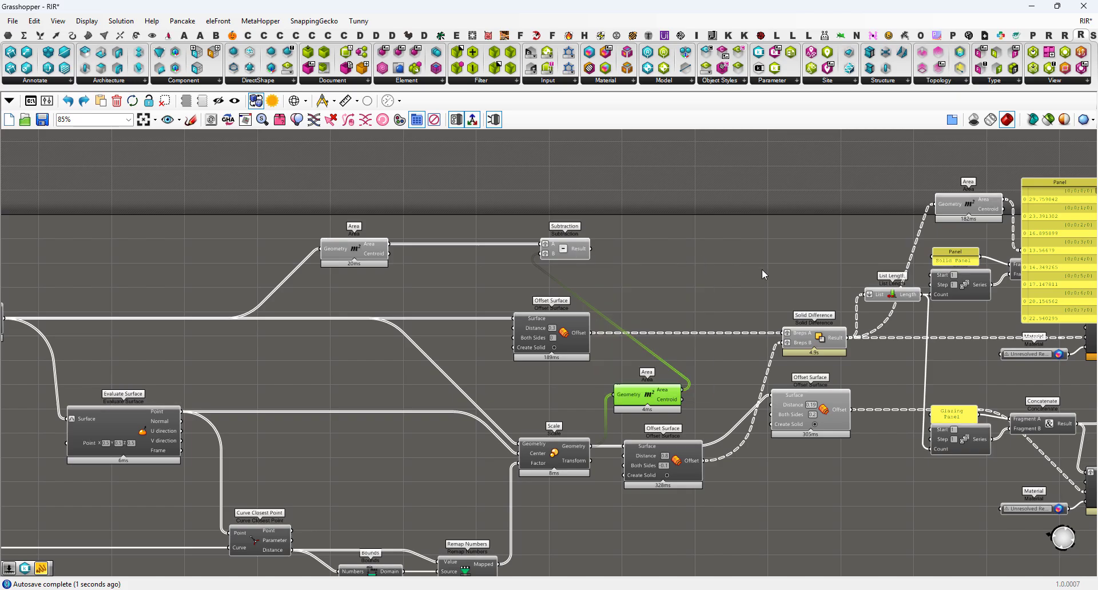
# Widen the area values panel, feed it from the Subtraction Result, and move it higher on the canvas
pyautogui.moveTo(770, 267); pyautogui.dragTo(682, 296, button='right')
pyautogui.moveTo(933, 283); pyautogui.dragTo(608, 282)
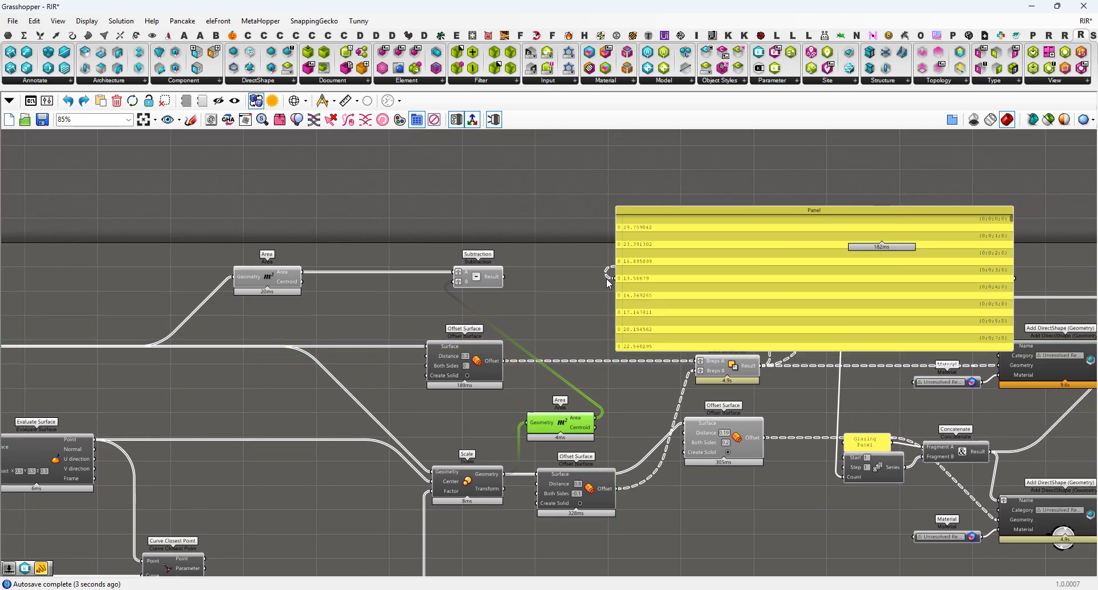
pyautogui.moveTo(506, 278); pyautogui.dragTo(623, 133)
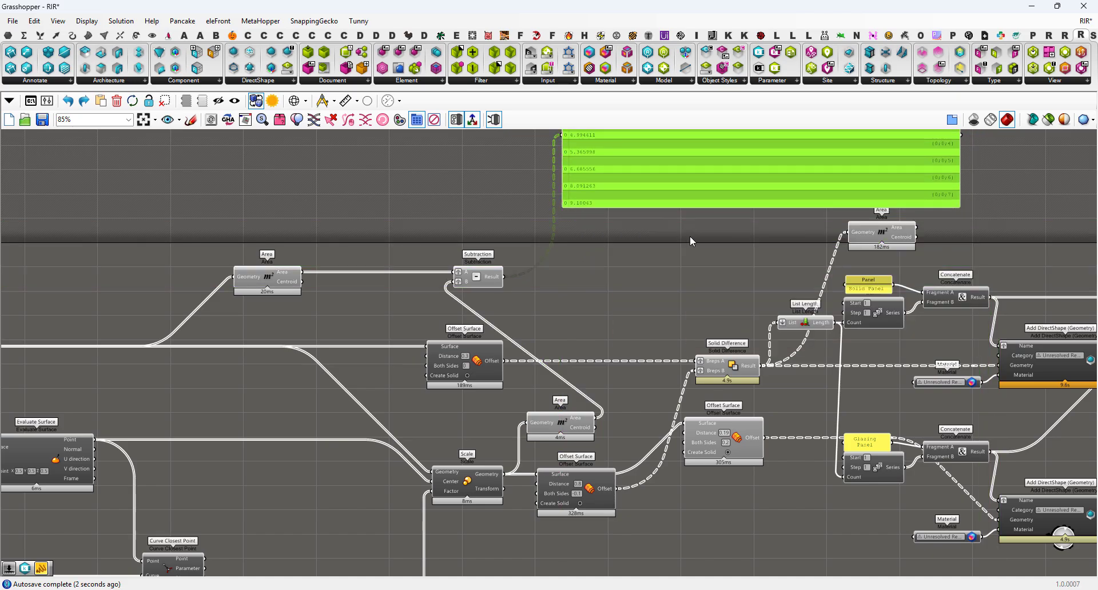
# Delete the area values panel and the Area component fed by Solid Difference
pyautogui.scroll(-1, 690, 236)
pyautogui.press('Delete')
pyautogui.scroll(1, 767, 231)
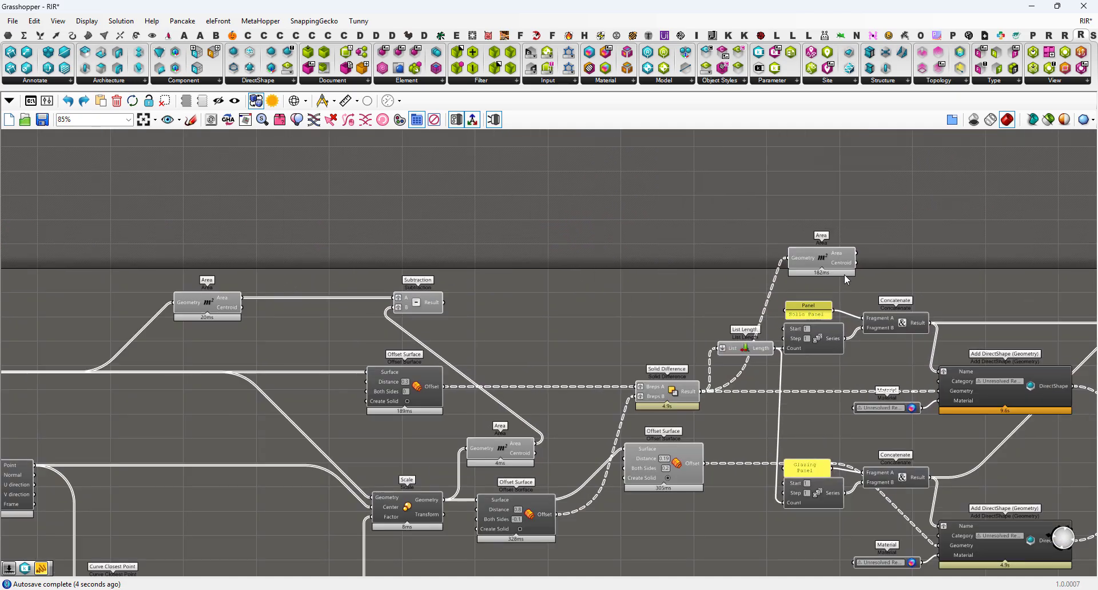
pyautogui.click(830, 256)
pyautogui.press('Delete')
# Add a Merge component above the Solid Difference and graft both its Data 1 and Data 2 inputs
pyautogui.doubleClick(708, 288)
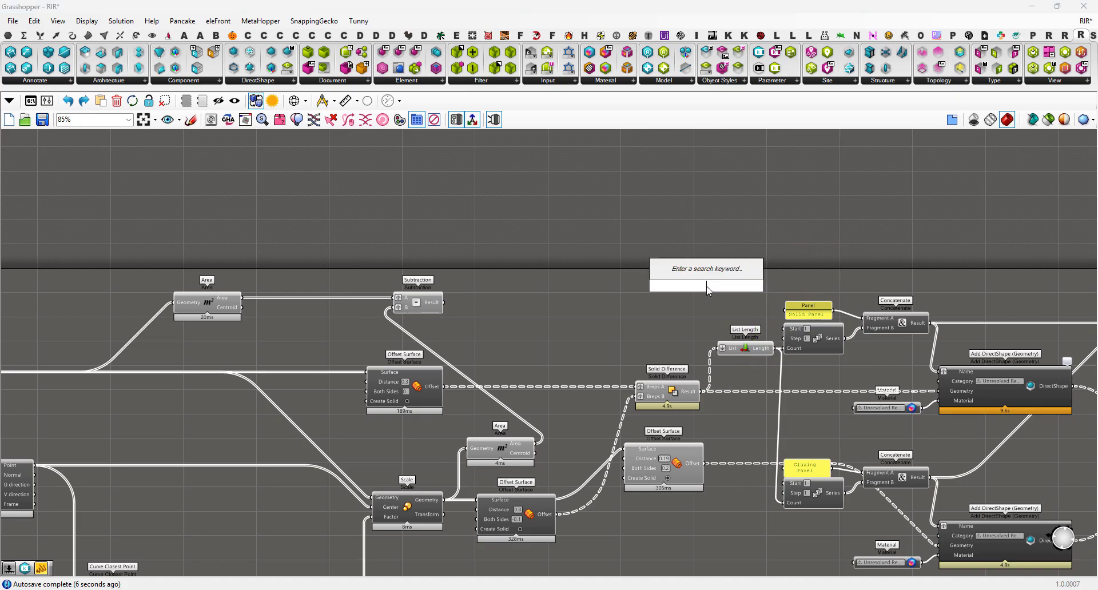
pyautogui.write('merge')
pyautogui.press('Return')
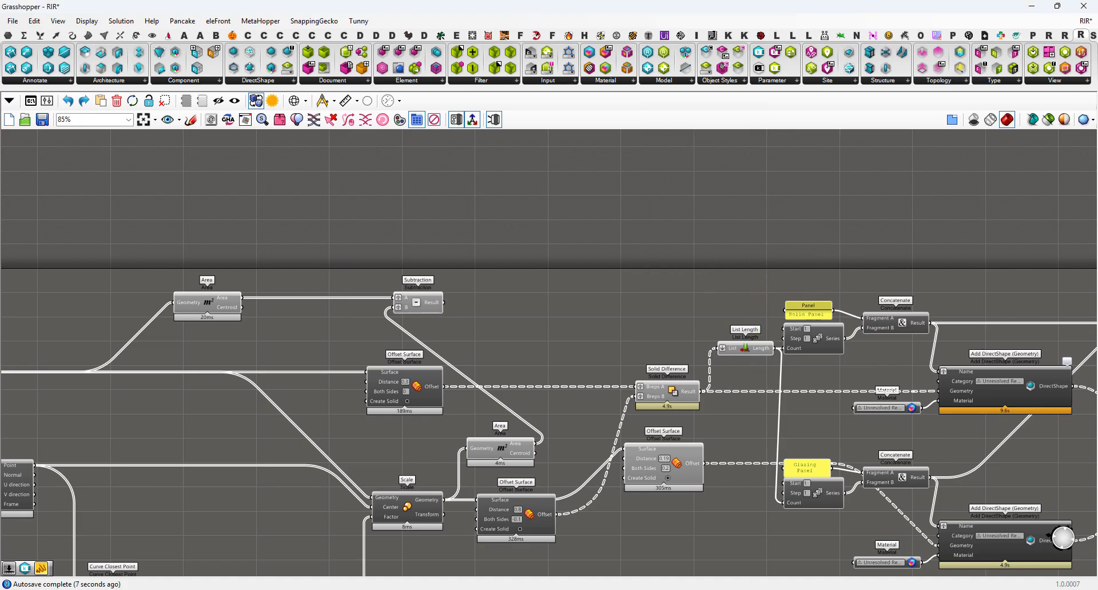
pyautogui.scroll(2, 705, 286)
pyautogui.rightClick(691, 282)
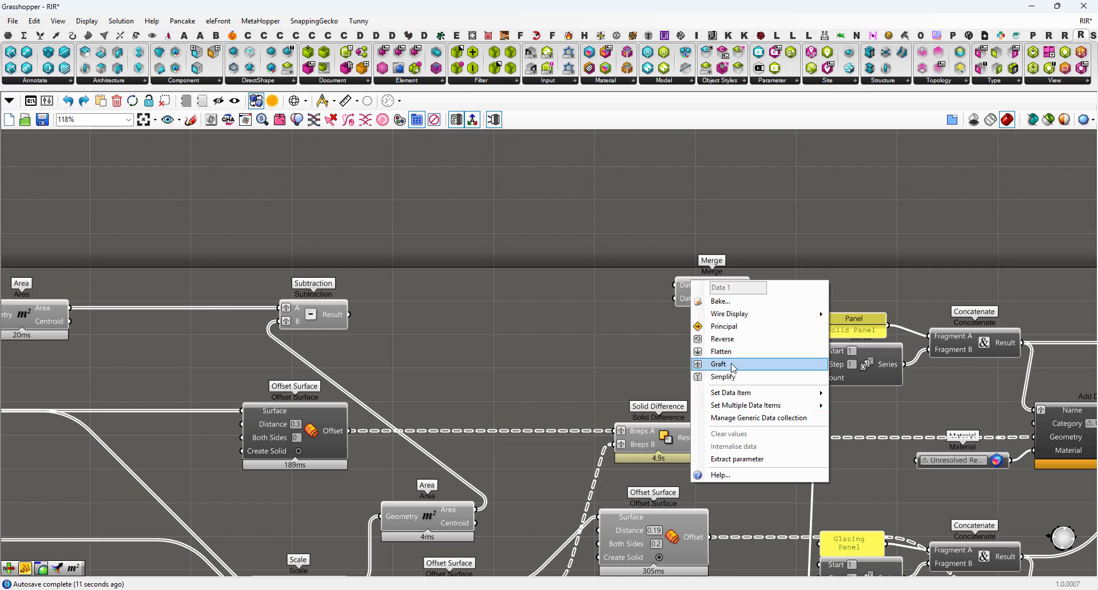
pyautogui.click(715, 366)
pyautogui.rightClick(686, 299)
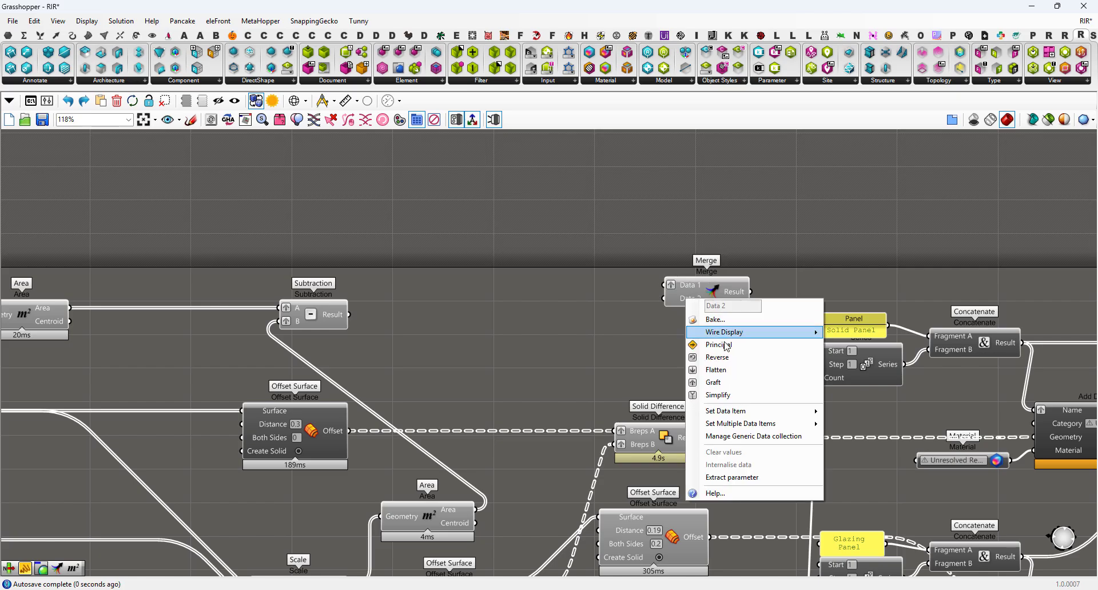
pyautogui.click(715, 382)
# Connect Subtraction's Result to Merge's first input and the scaled geometry's Area output to its second input
pyautogui.moveTo(350, 315); pyautogui.dragTo(729, 292)
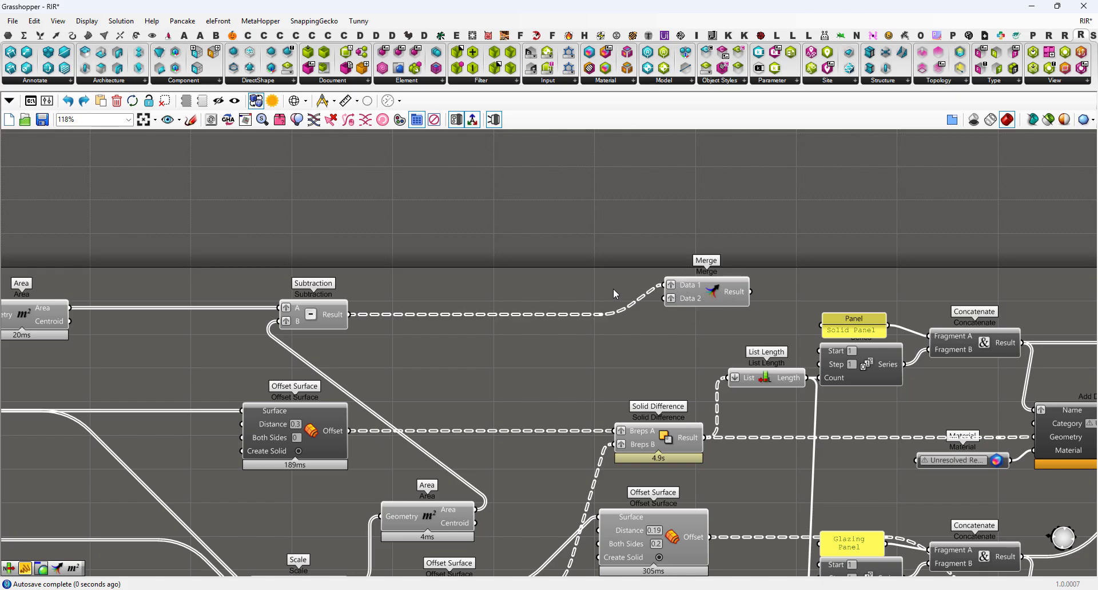
pyautogui.moveTo(503, 509); pyautogui.dragTo(487, 458, button='right')
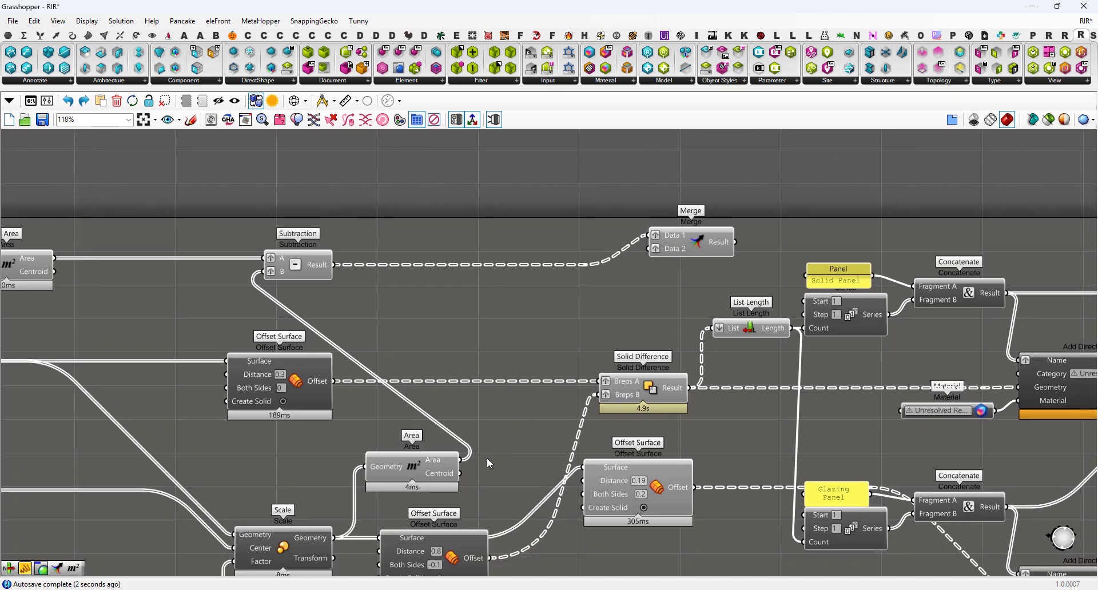
pyautogui.moveTo(462, 461); pyautogui.dragTo(652, 251)
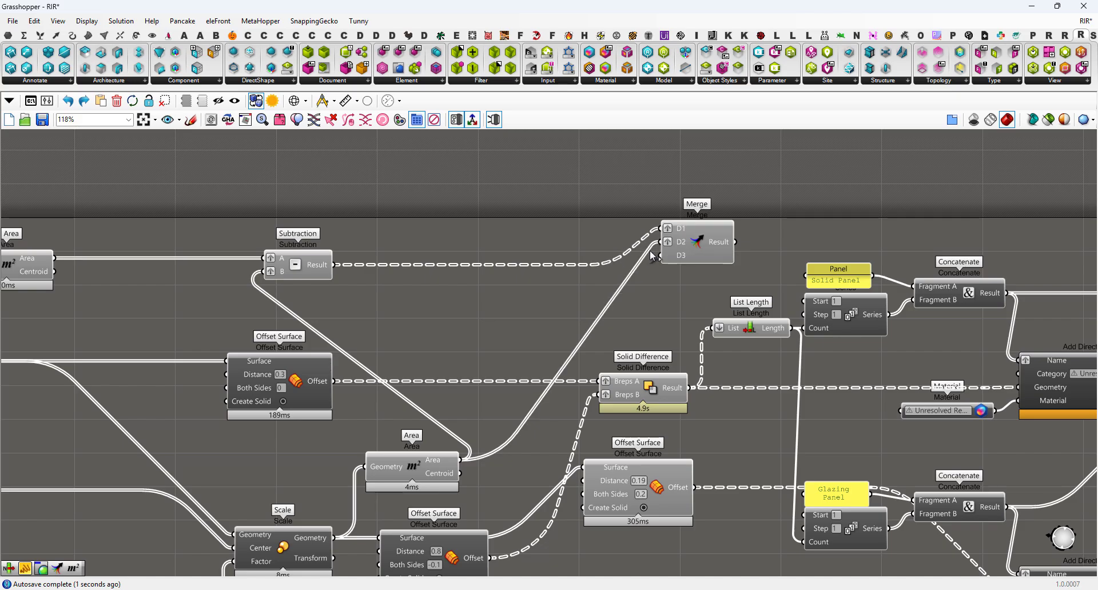
# Compare the Merge and Subtraction result tree structures and remove the graft from Merge's D1 input
pyautogui.moveTo(723, 245)
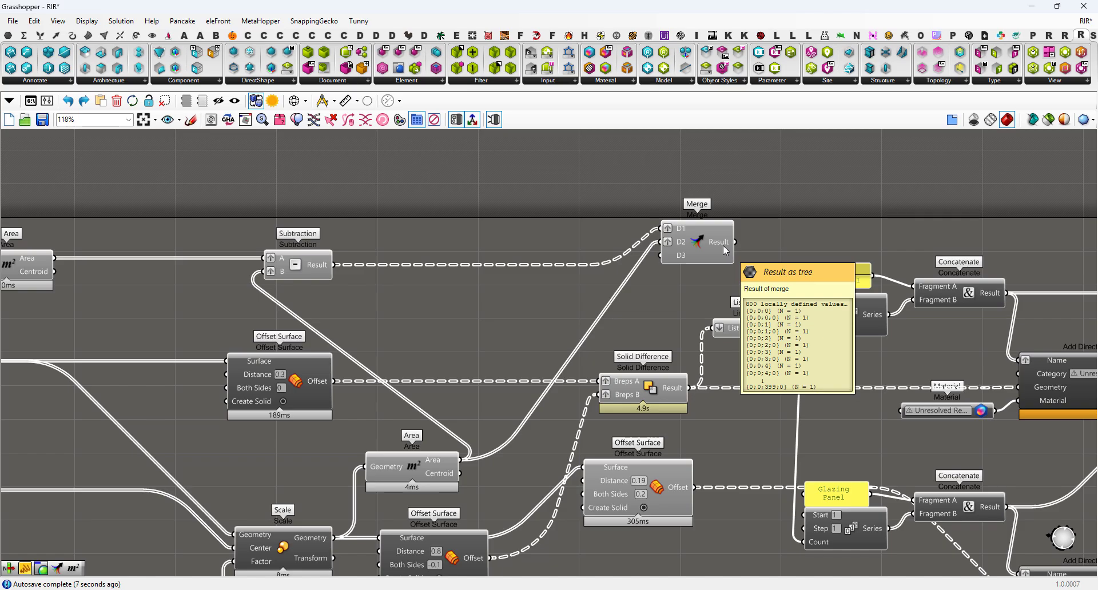
pyautogui.scroll(-5, 723, 246)
pyautogui.moveTo(718, 248); pyautogui.dragTo(492, 186, button='right')
pyautogui.scroll(8, 492, 186)
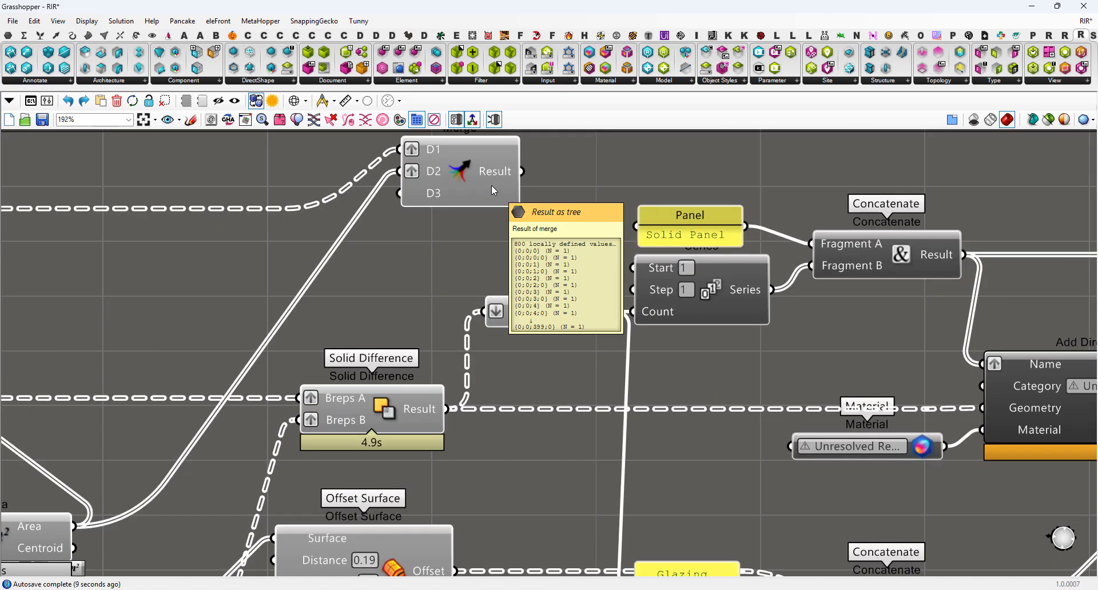
pyautogui.scroll(-3, 486, 182)
pyautogui.moveTo(470, 235); pyautogui.dragTo(528, 256, button='right')
pyautogui.moveTo(128, 262)
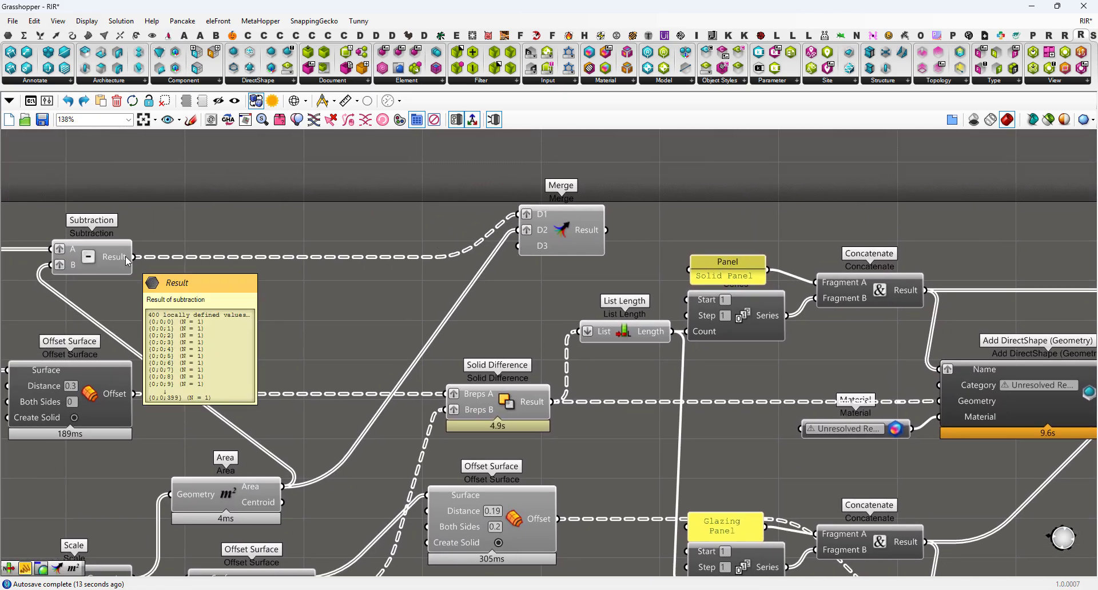
pyautogui.rightClick(530, 222)
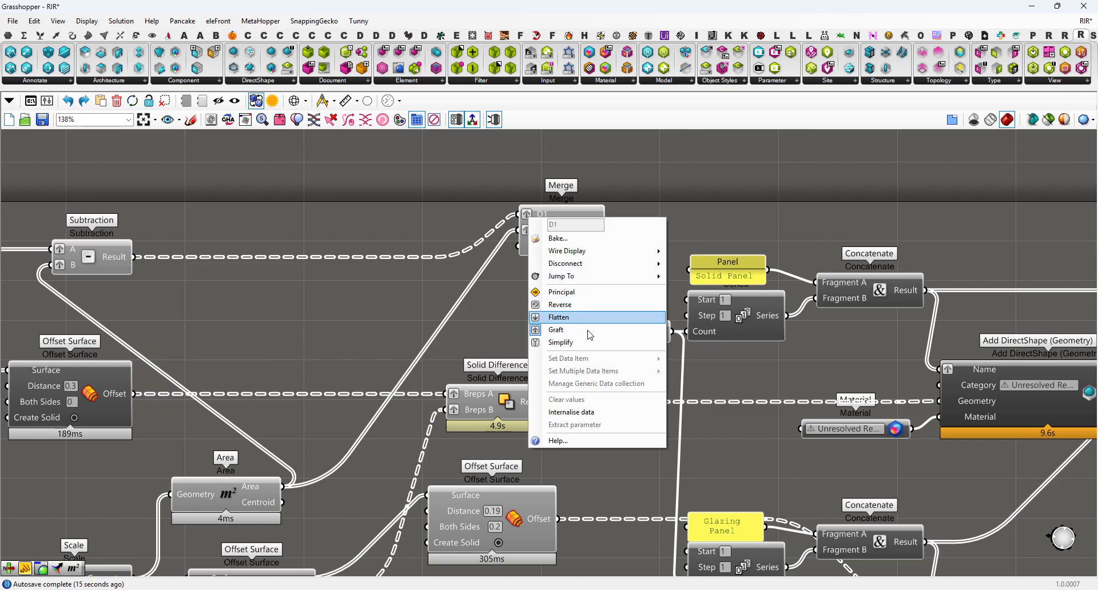
pyautogui.click(552, 330)
pyautogui.moveTo(588, 230)
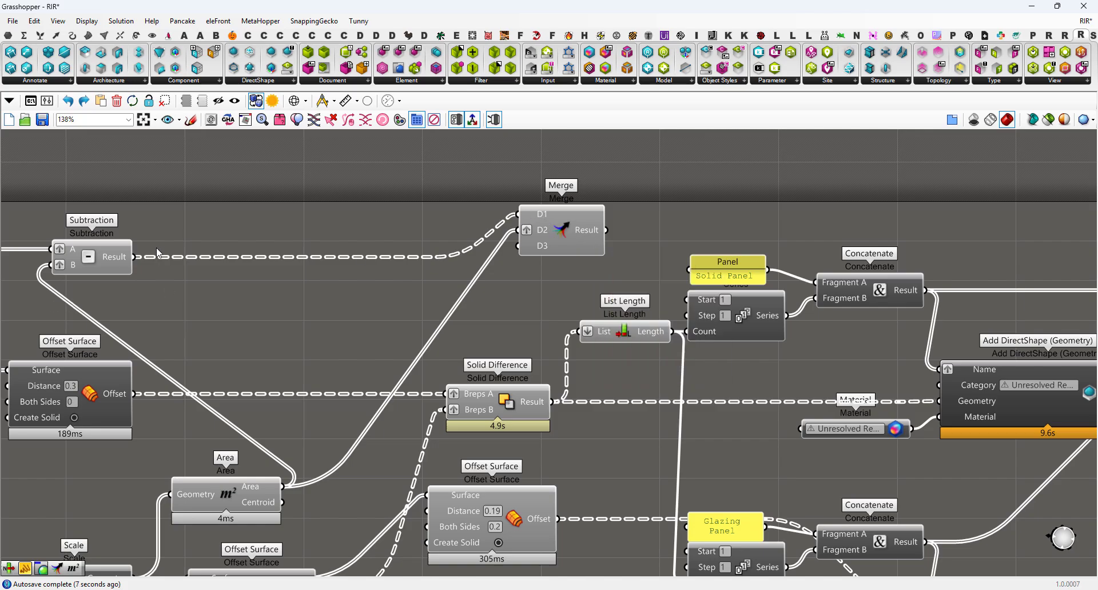
pyautogui.moveTo(121, 256)
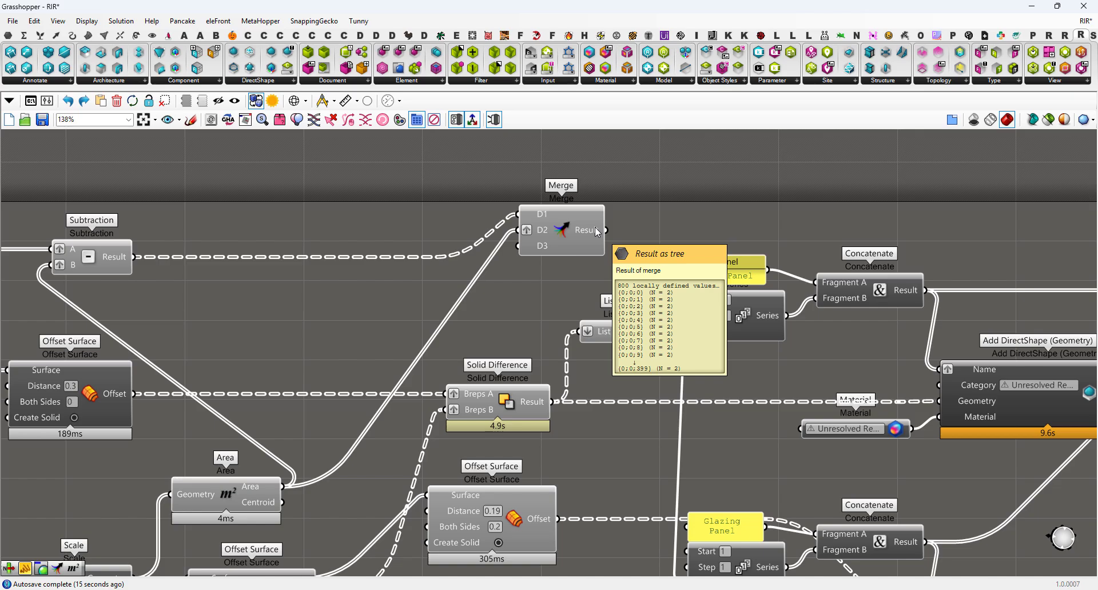
# Move the Merge component beside the Panel Area Element Parameter and connect its Result to the Value input, replacing the existing wire
pyautogui.scroll(-5, 594, 228)
pyautogui.moveTo(595, 228); pyautogui.dragTo(858, 509)
pyautogui.scroll(3, 858, 509)
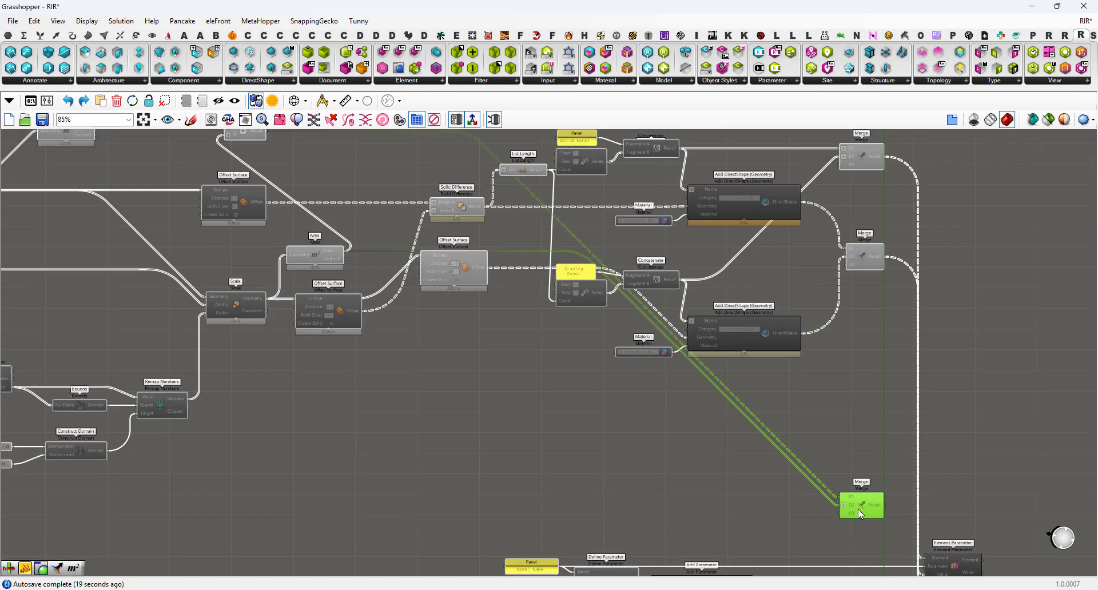
pyautogui.moveTo(858, 508); pyautogui.dragTo(640, 205, button='right')
pyautogui.scroll(1, 663, 286)
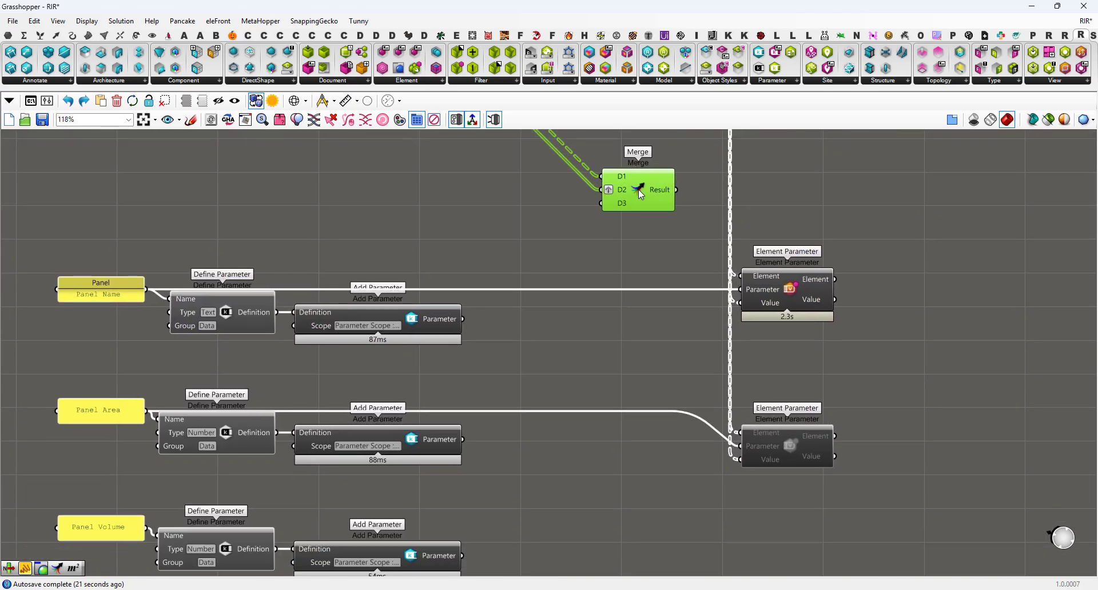
pyautogui.moveTo(640, 205); pyautogui.dragTo(742, 461)
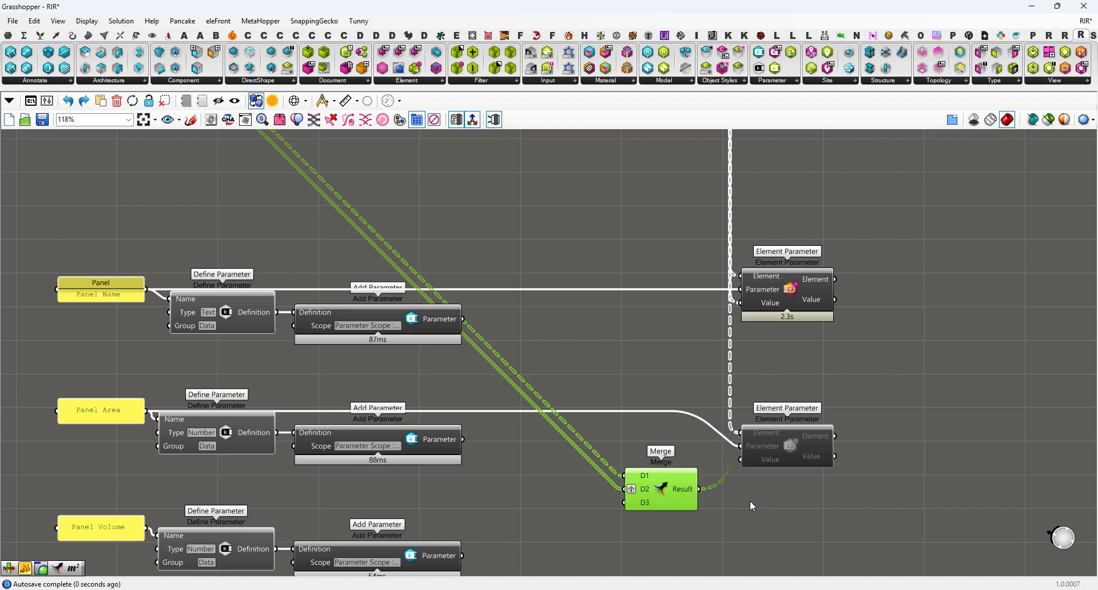
# Enable the Element Parameter component that writes the Panel Area values
pyautogui.moveTo(750, 500); pyautogui.dragTo(702, 391, button='right')
pyautogui.scroll(1, 715, 362)
pyautogui.scroll(-1, 715, 362)
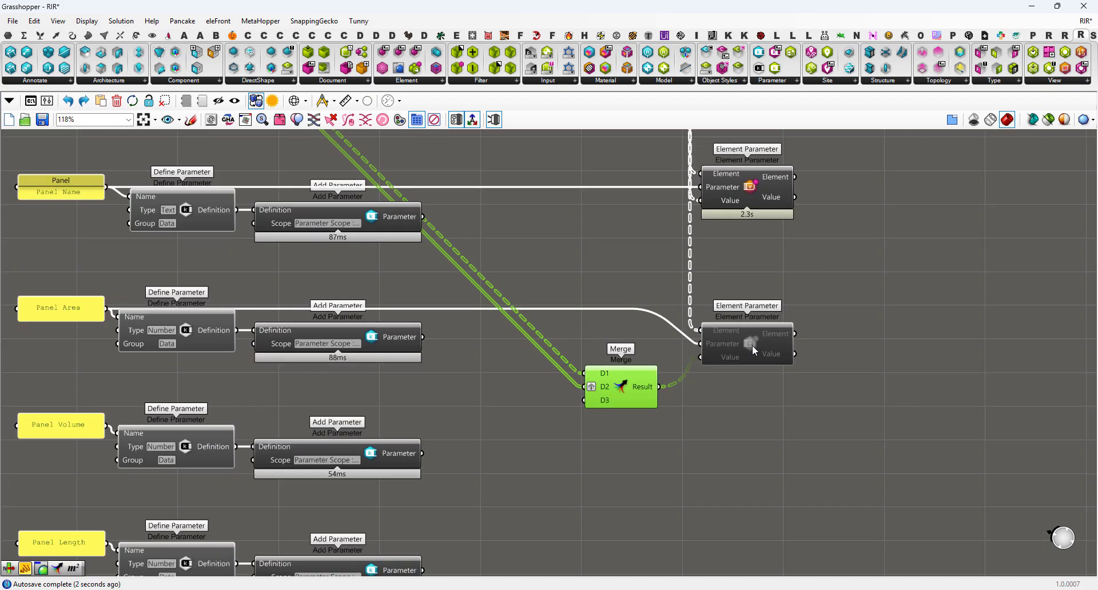
pyautogui.rightClick(752, 346)
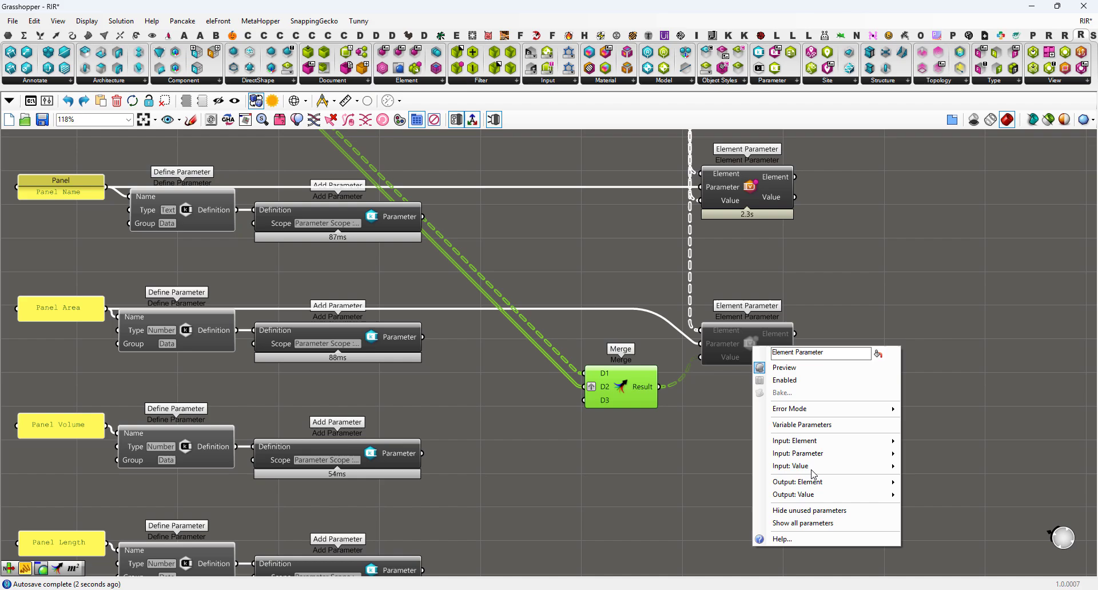
pyautogui.click(811, 381)
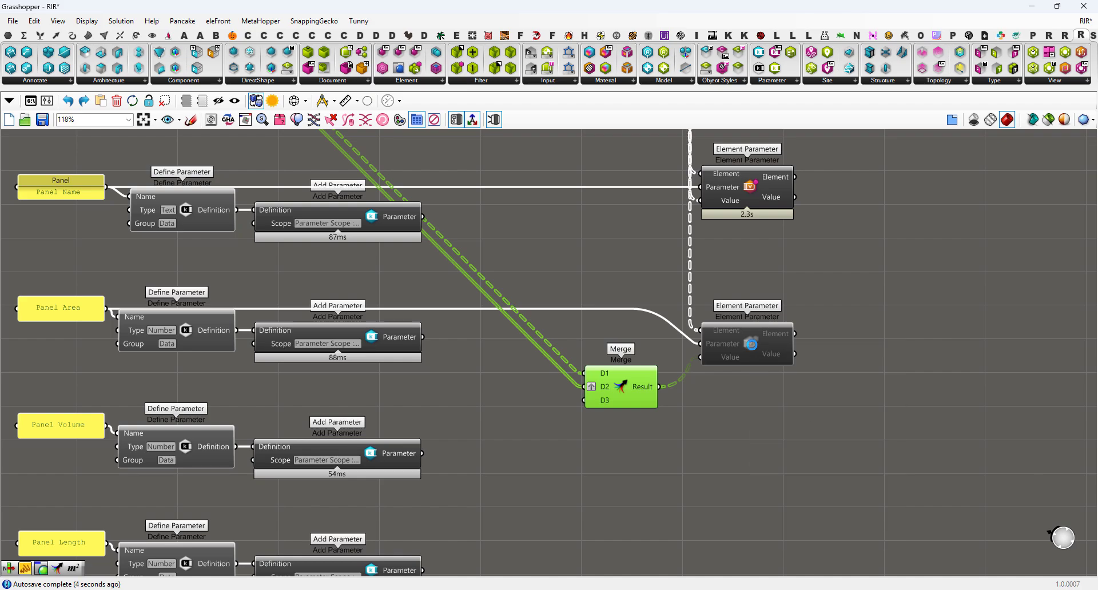
# Switch to Revit and select individual solid panels and a glazing panel to check their Panel Area property
pyautogui.scroll(1, 754, 345)
pyautogui.moveTo(898, 8); pyautogui.dragTo(605, 87)
pyautogui.click(242, 507)
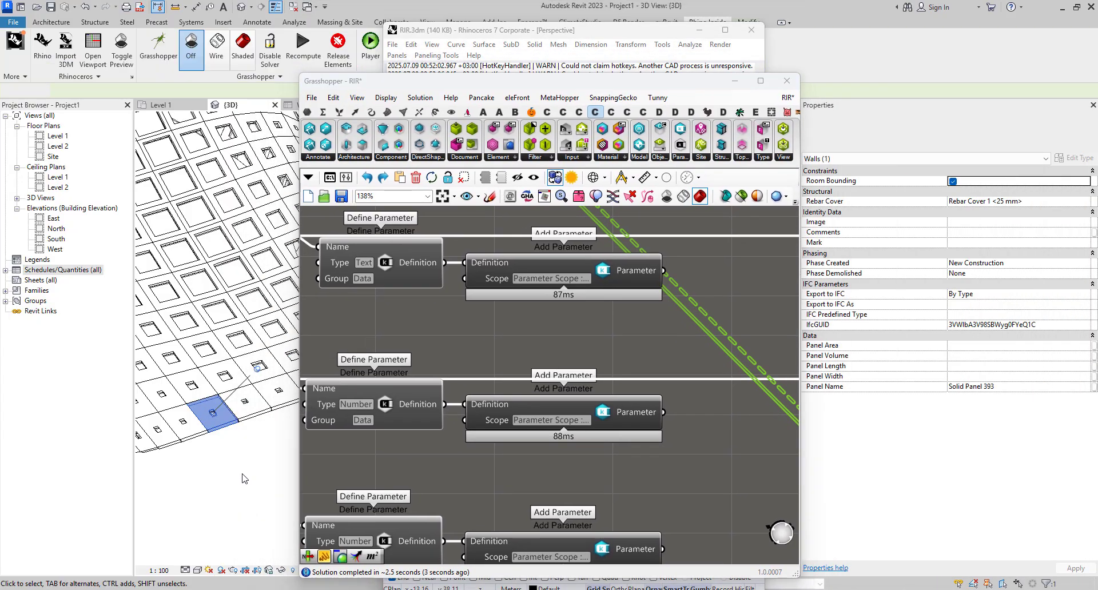
pyautogui.click(244, 410)
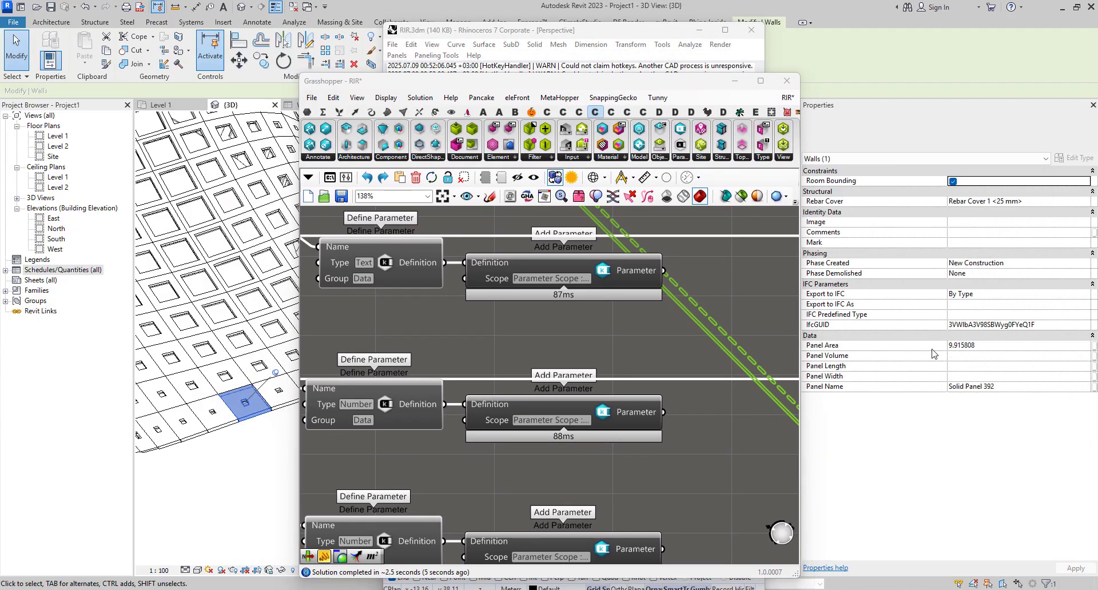
pyautogui.scroll(6, 276, 421)
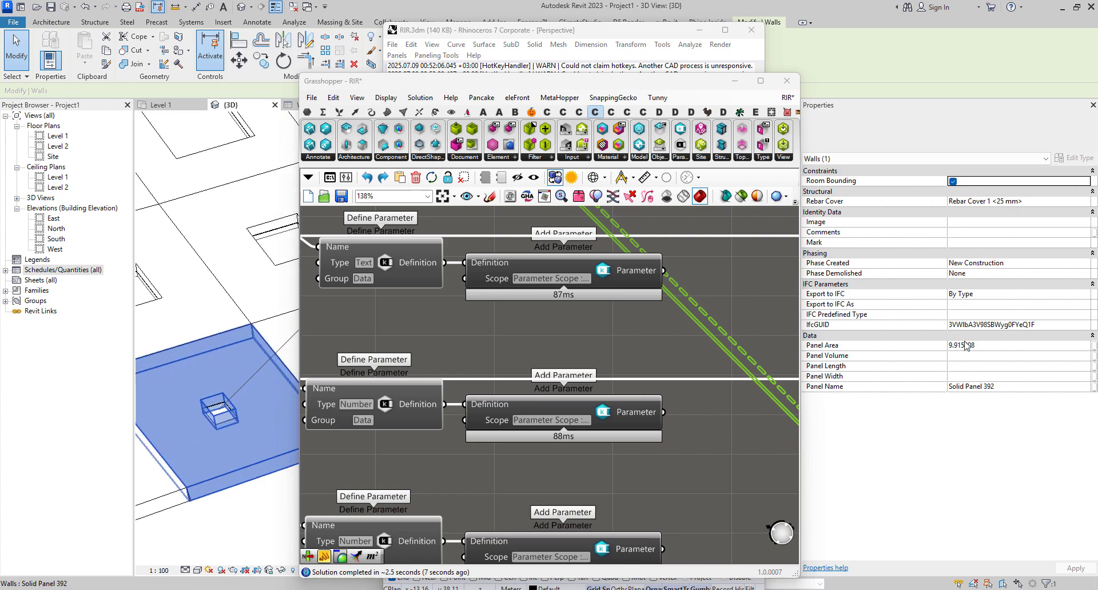
pyautogui.scroll(4, 226, 417)
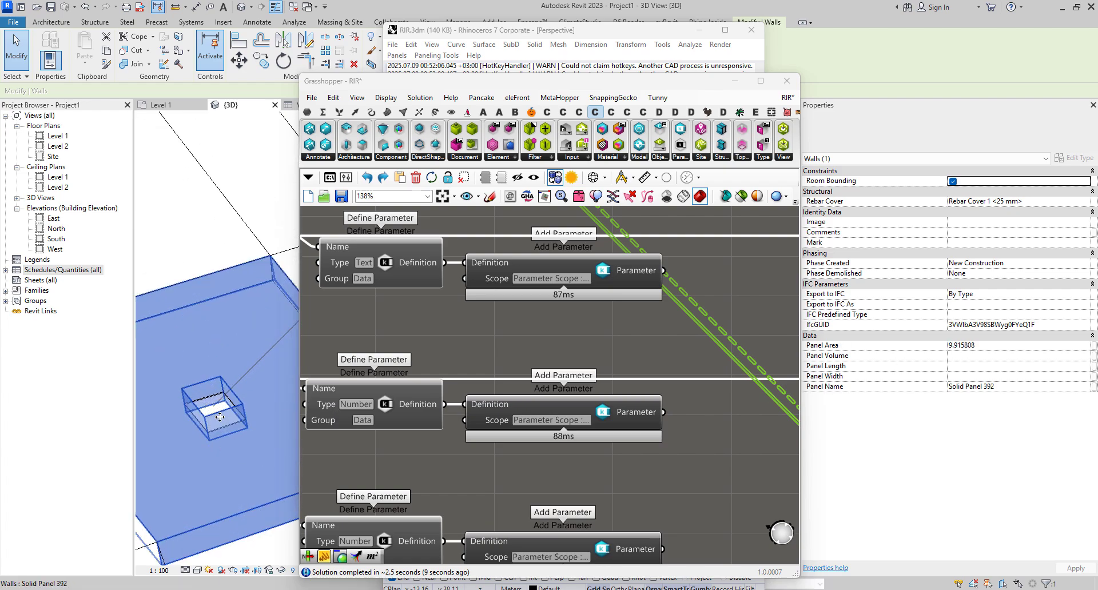
pyautogui.scroll(-3, 219, 416)
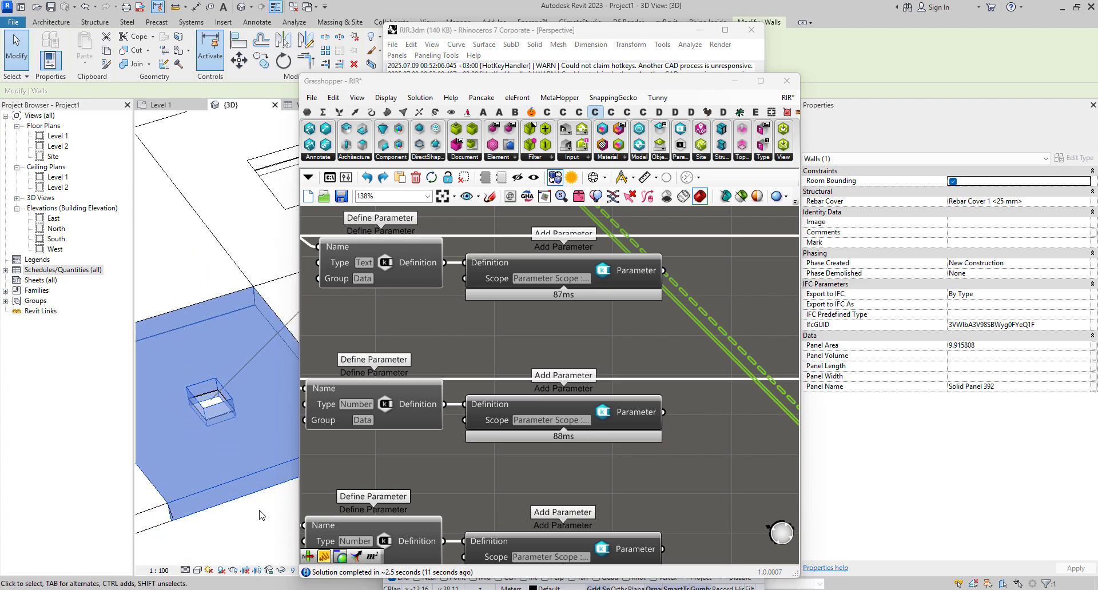
pyautogui.click(260, 514)
pyautogui.click(216, 399)
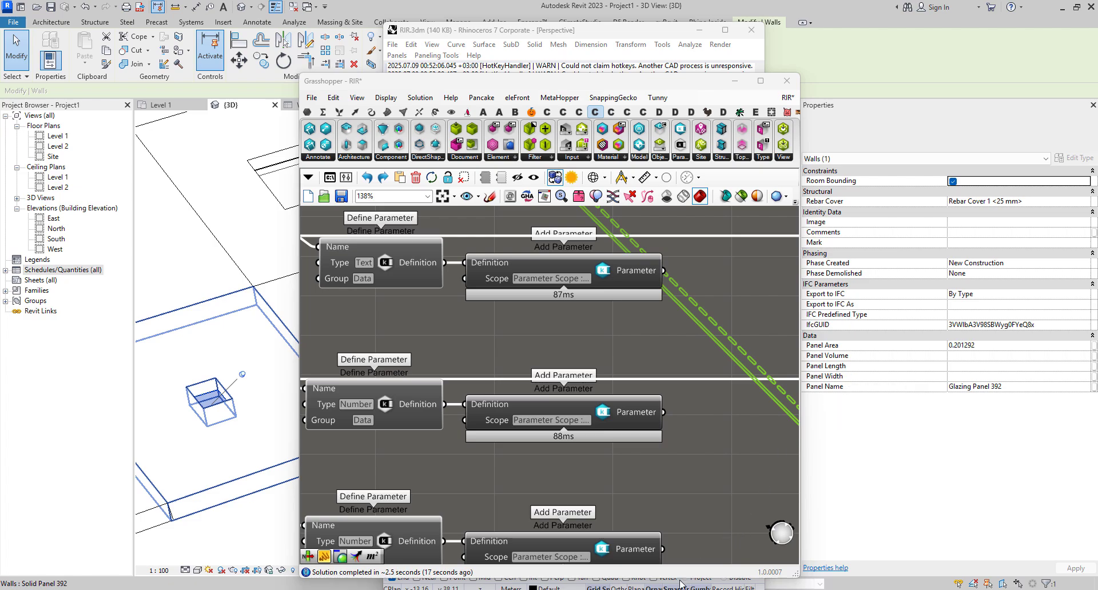
# Return to Grasshopper and review the Element Parameter inputs and the remaining panel parameter definitions
pyautogui.scroll(-8, 671, 486)
pyautogui.rightClick(620, 403)
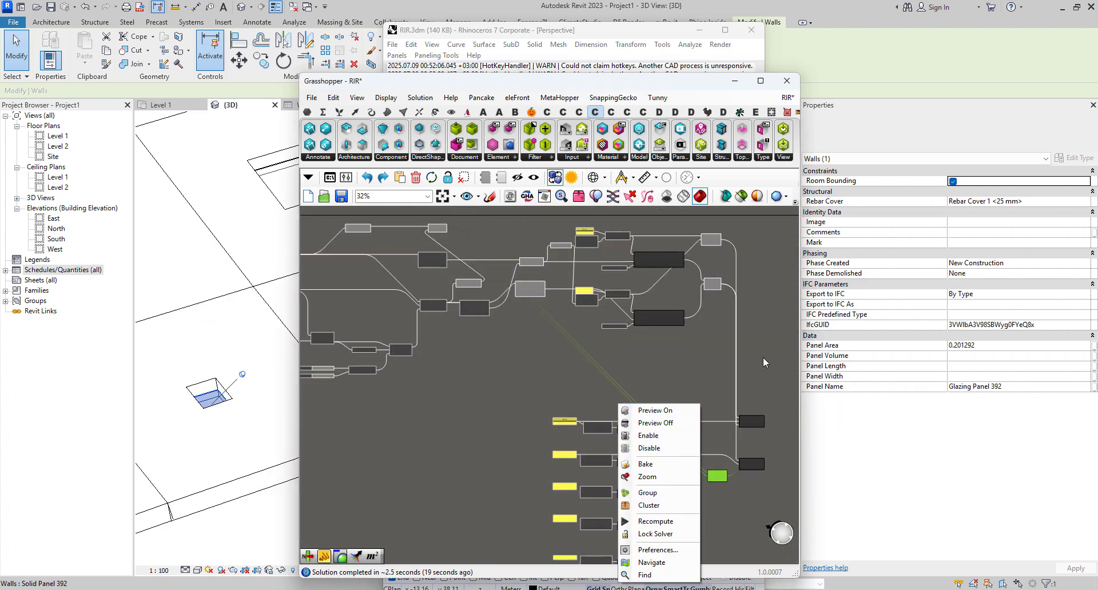
pyautogui.moveTo(747, 348); pyautogui.dragTo(688, 308, button='right')
pyautogui.scroll(3, 687, 455)
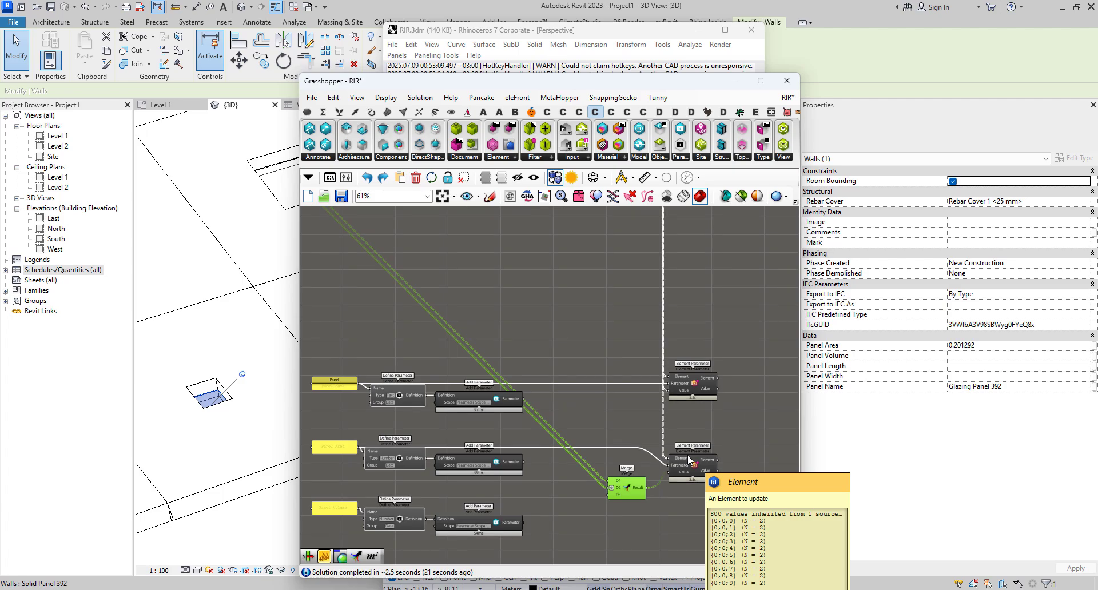
pyautogui.moveTo(337, 552); pyautogui.dragTo(363, 430, button='right')
pyautogui.scroll(2, 348, 450)
pyautogui.scroll(-2, 387, 386)
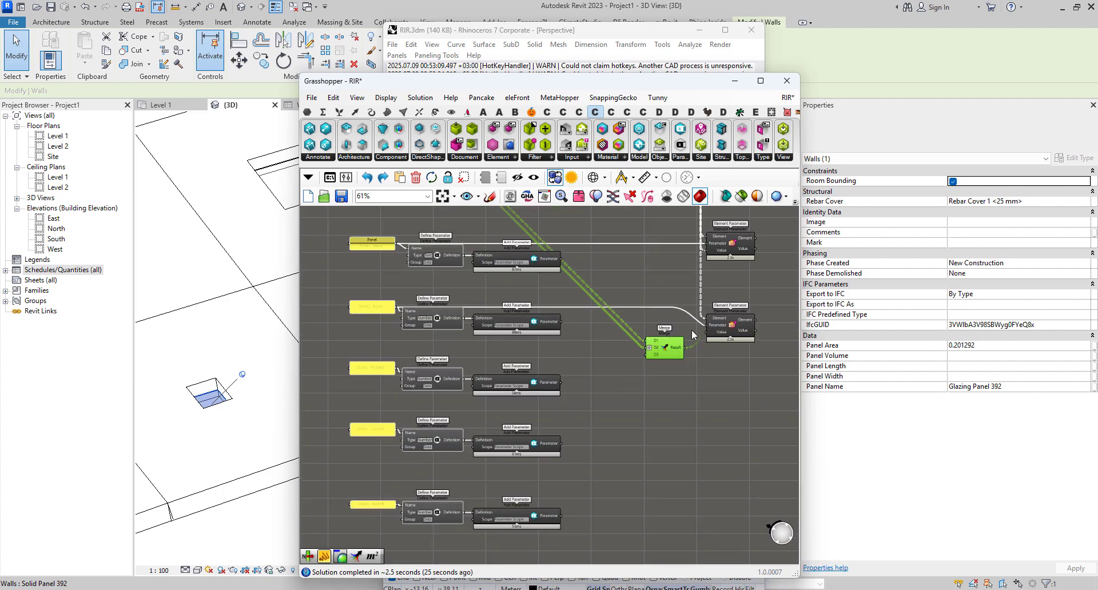
# Add a List Item fed by Explode's Segments output and connect its i output to a Length component
pyautogui.scroll(-2, 715, 338)
pyautogui.moveTo(721, 344); pyautogui.dragTo(709, 377, button='right')
pyautogui.moveTo(551, 321); pyautogui.dragTo(537, 393)
pyautogui.scroll(2, 589, 346)
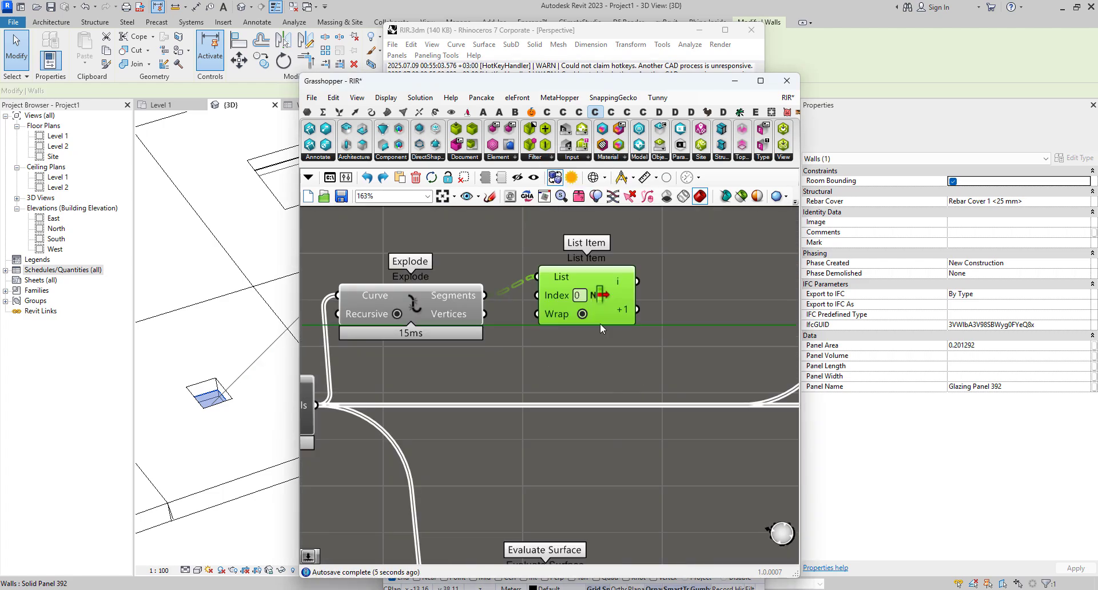
pyautogui.scroll(2, 599, 323)
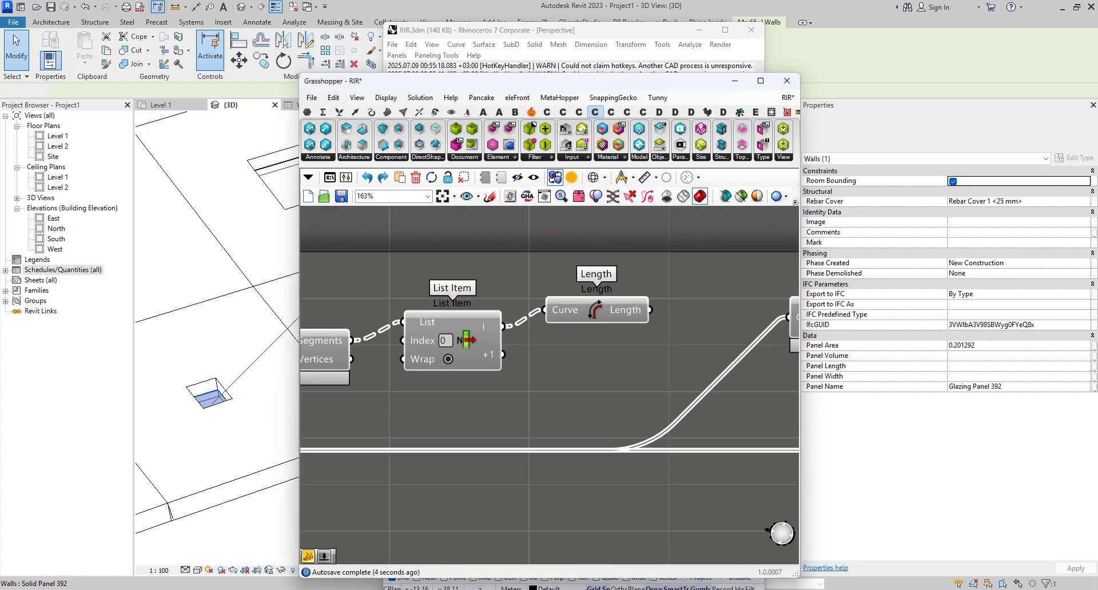
# Examine the Merge and Element Parameter wiring for the panel area, length and width rows
pyautogui.scroll(-3, 556, 420)
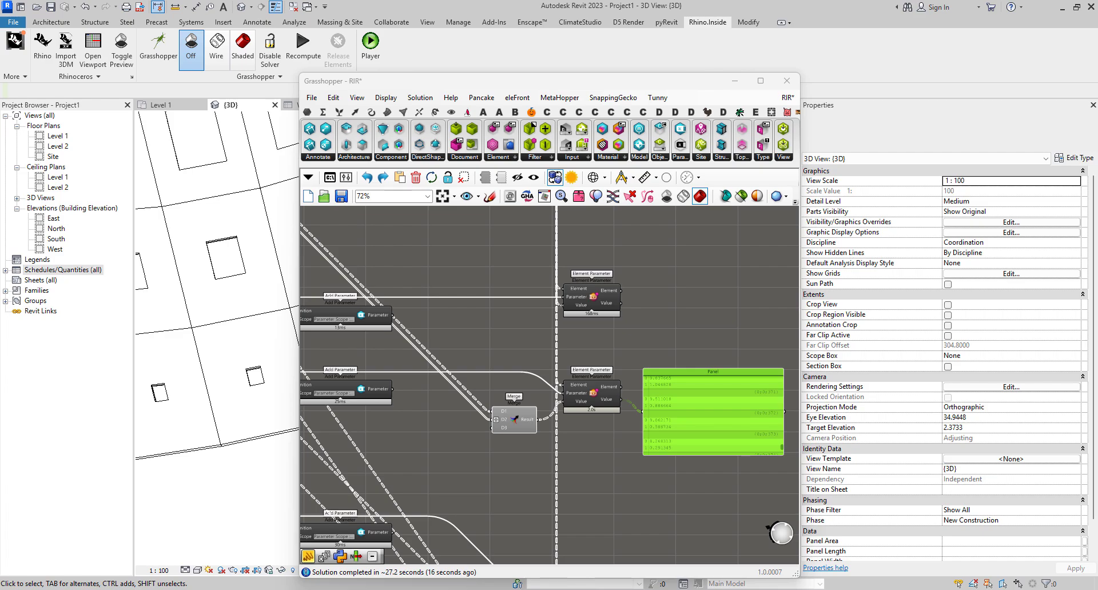
pyautogui.scroll(-5, 680, 288)
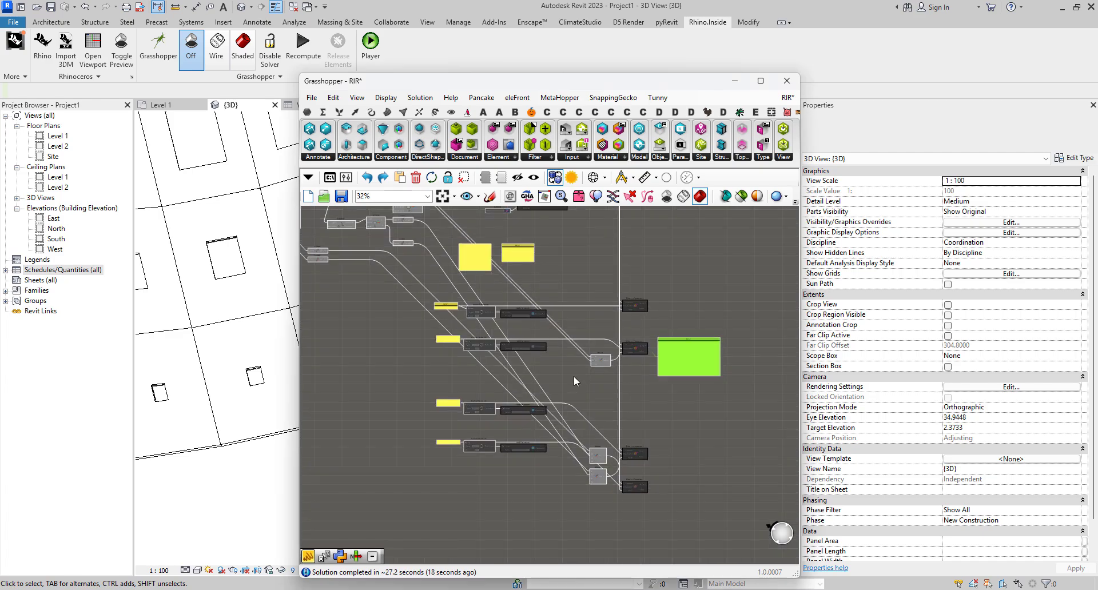
pyautogui.rightClick(574, 375)
pyautogui.click(629, 469)
pyautogui.scroll(2, 629, 468)
pyautogui.scroll(3, 601, 465)
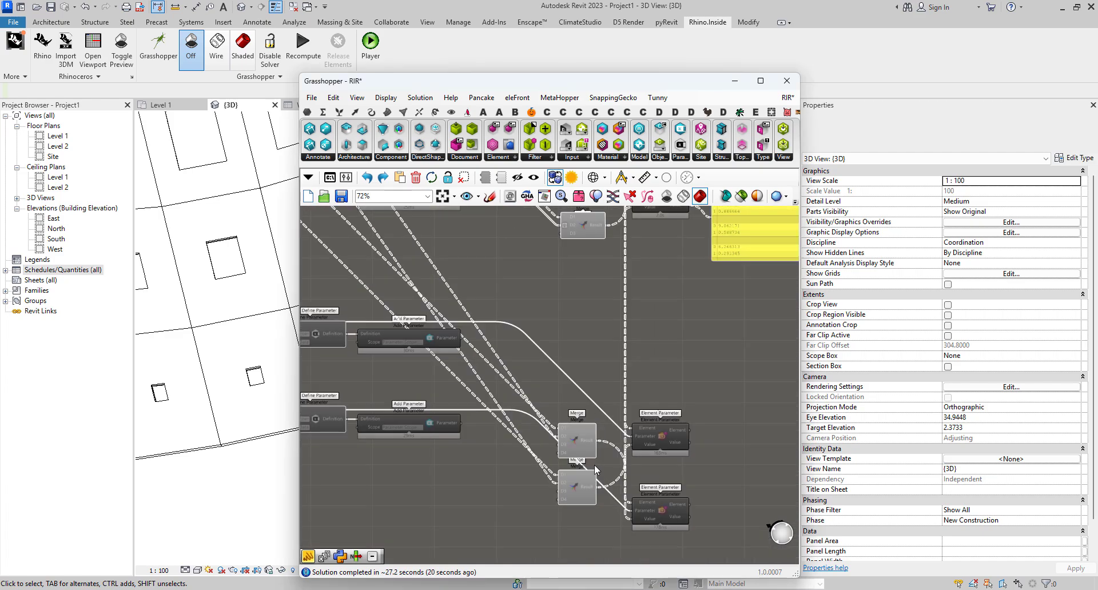
pyautogui.scroll(-7, 588, 452)
pyautogui.moveTo(556, 411); pyautogui.dragTo(580, 435, button='right')
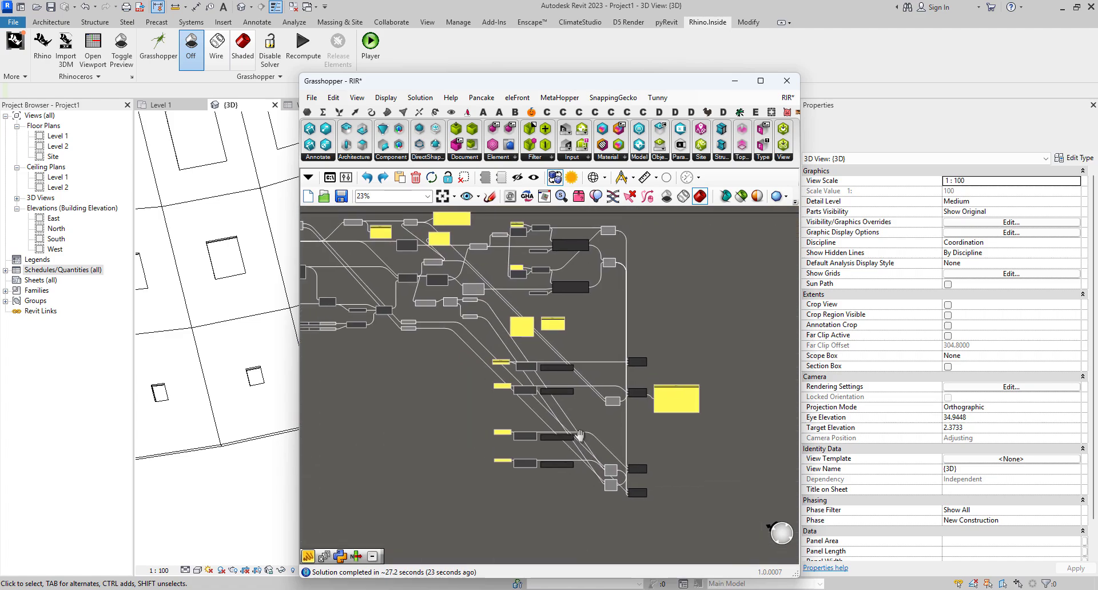
pyautogui.scroll(4, 593, 451)
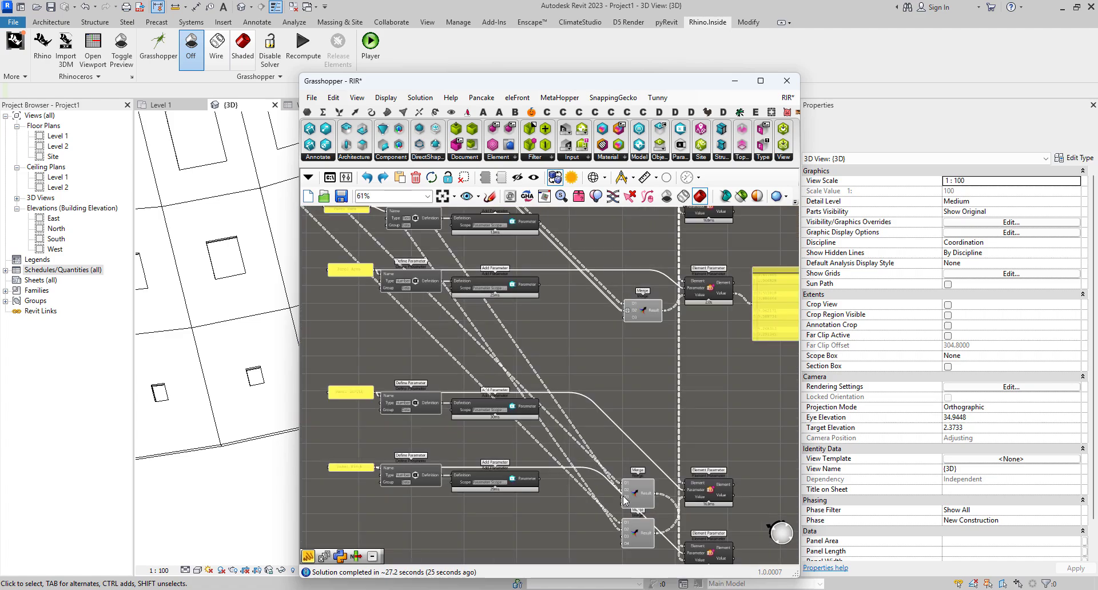
# Move the upper of the two lowest Merge components slightly higher on the Grasshopper canvas, clear of the one below
pyautogui.scroll(2, 640, 488)
pyautogui.moveTo(639, 487); pyautogui.dragTo(631, 454)
pyautogui.scroll(-2, 630, 454)
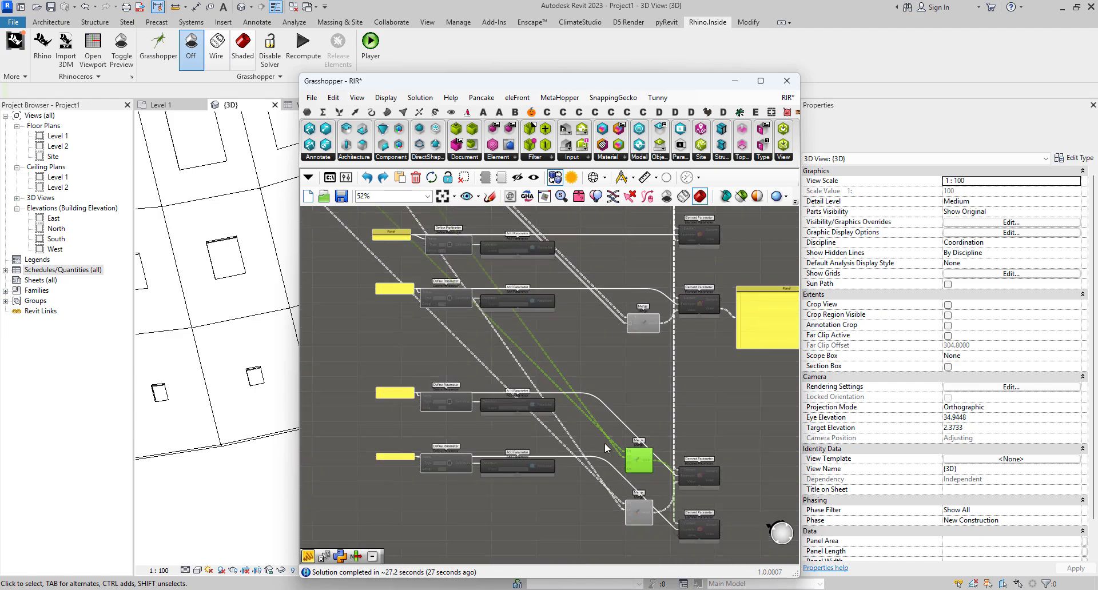
# Switch to Revit's 3D view and select a glazing panel and its surrounding solid frame to check their panel name, area, length and width
pyautogui.moveTo(563, 85); pyautogui.dragTo(795, 80)
pyautogui.scroll(-3, 464, 266)
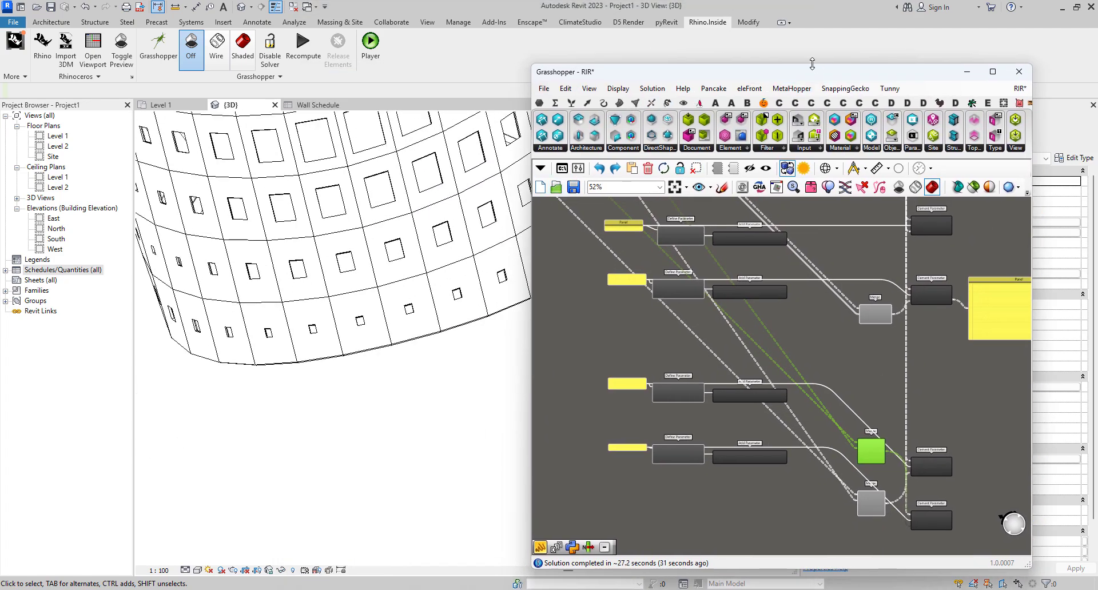
pyautogui.moveTo(920, 72); pyautogui.dragTo(1097, 73)
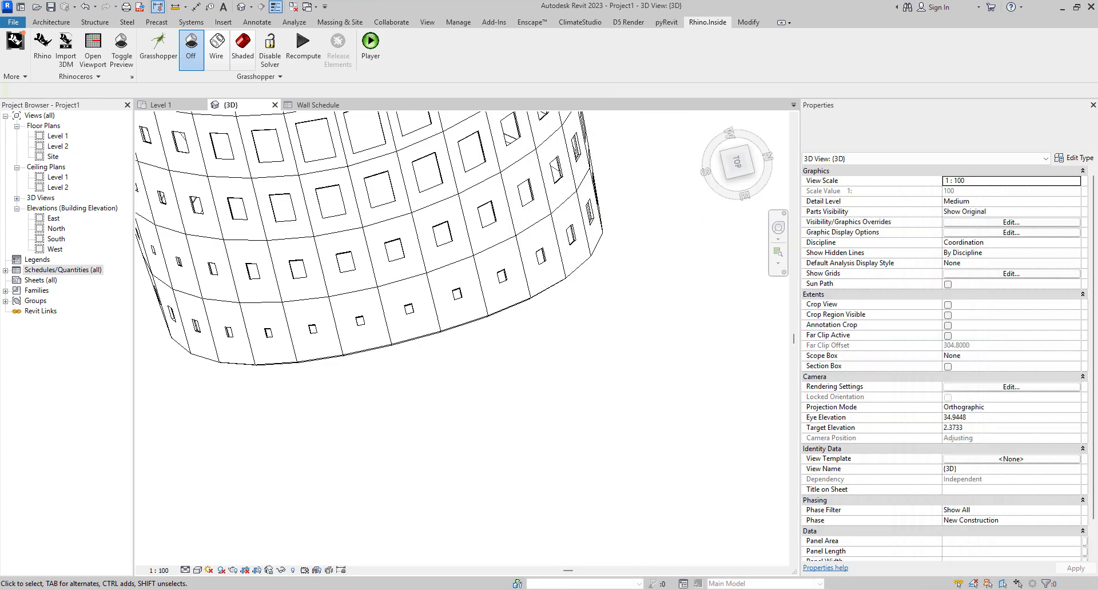
pyautogui.scroll(-2, 491, 210)
pyautogui.moveTo(491, 210); pyautogui.dragTo(582, 209, button='middle')
pyautogui.scroll(3, 354, 287)
pyautogui.click(353, 282)
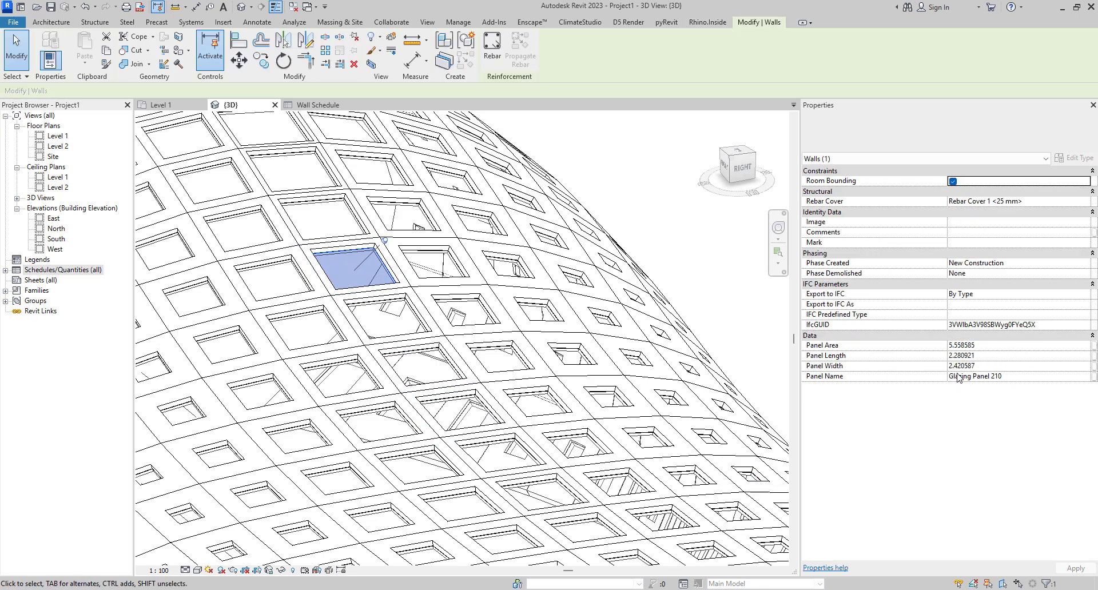
pyautogui.click(334, 293)
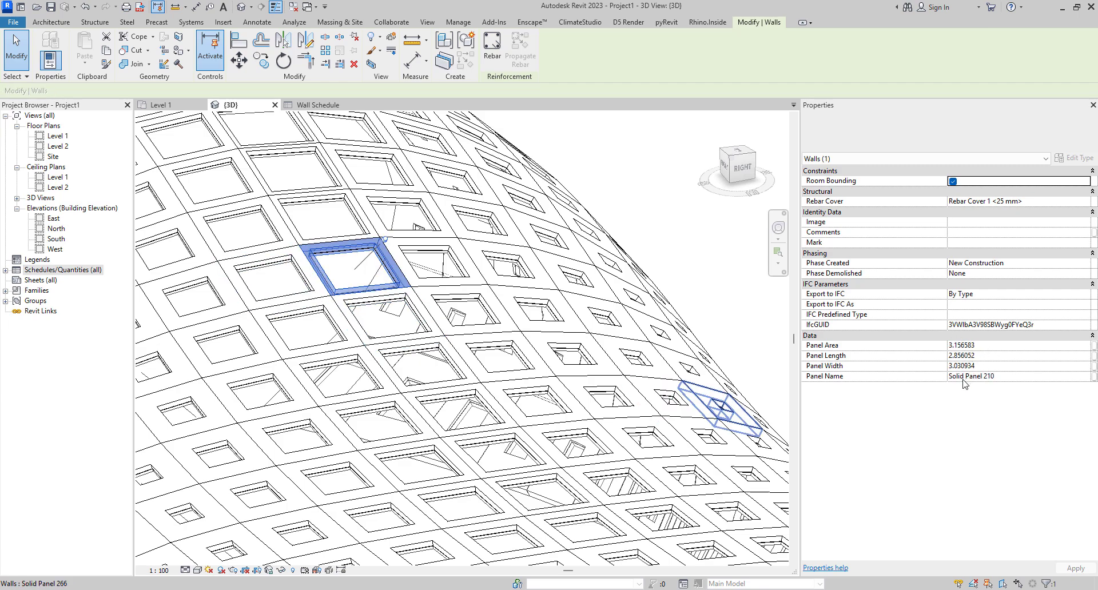
# Select a solid panel with a small opening near the shell's lower edge, then its glazing panel, to check their Data parameters
pyautogui.scroll(-6, 525, 427)
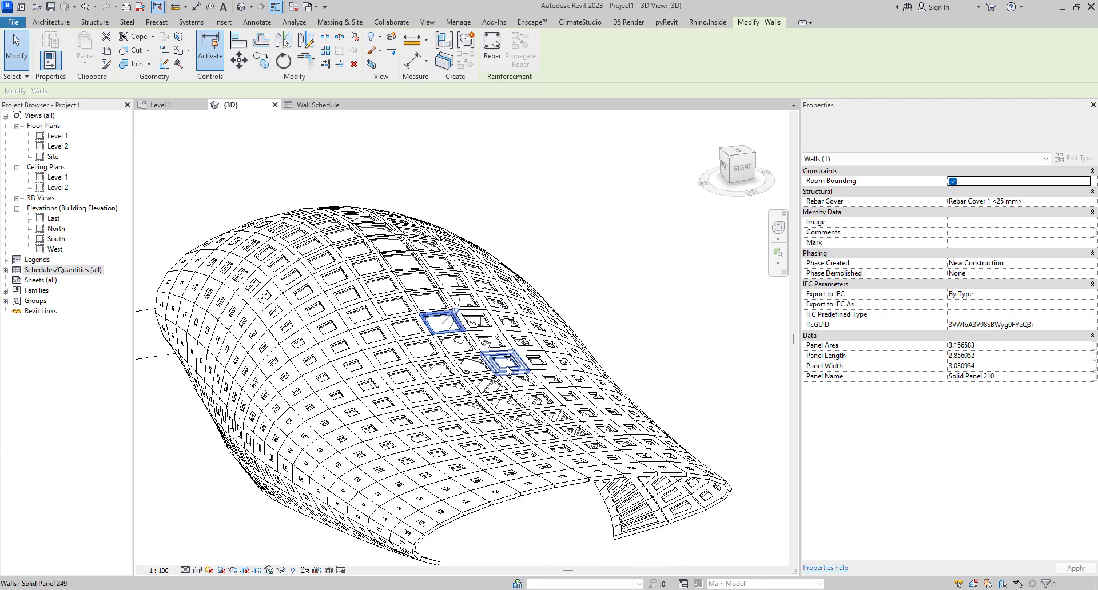
pyautogui.scroll(6, 521, 425)
pyautogui.click(519, 427)
pyautogui.keyDown('shift'); pyautogui.moveTo(528, 444); pyautogui.dragTo(529, 536, button='middle'); pyautogui.keyUp('shift')
pyautogui.scroll(3, 519, 433)
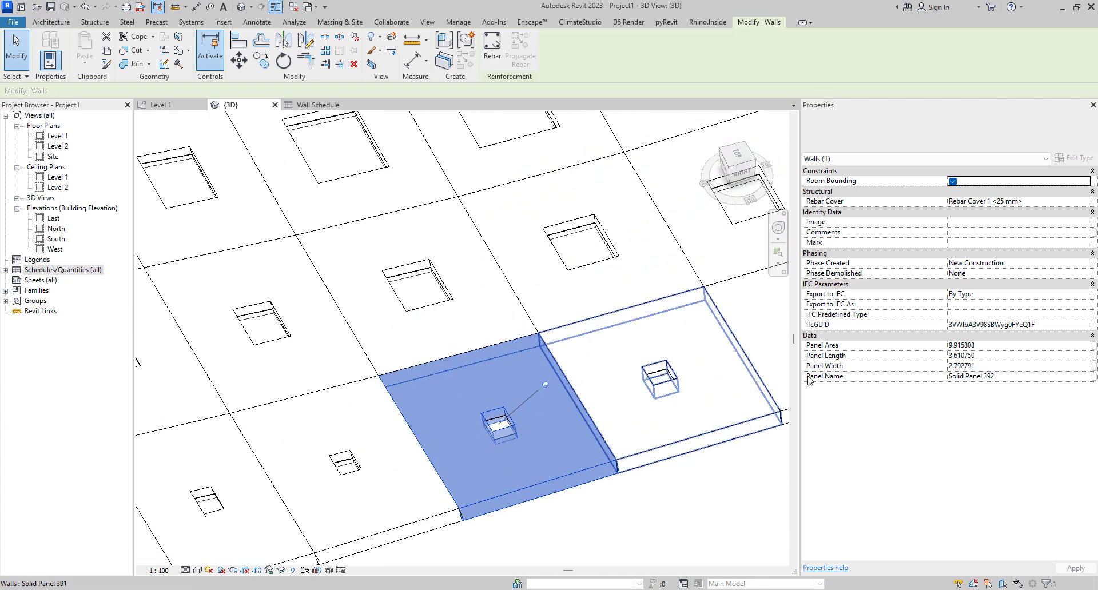
pyautogui.scroll(3, 520, 433)
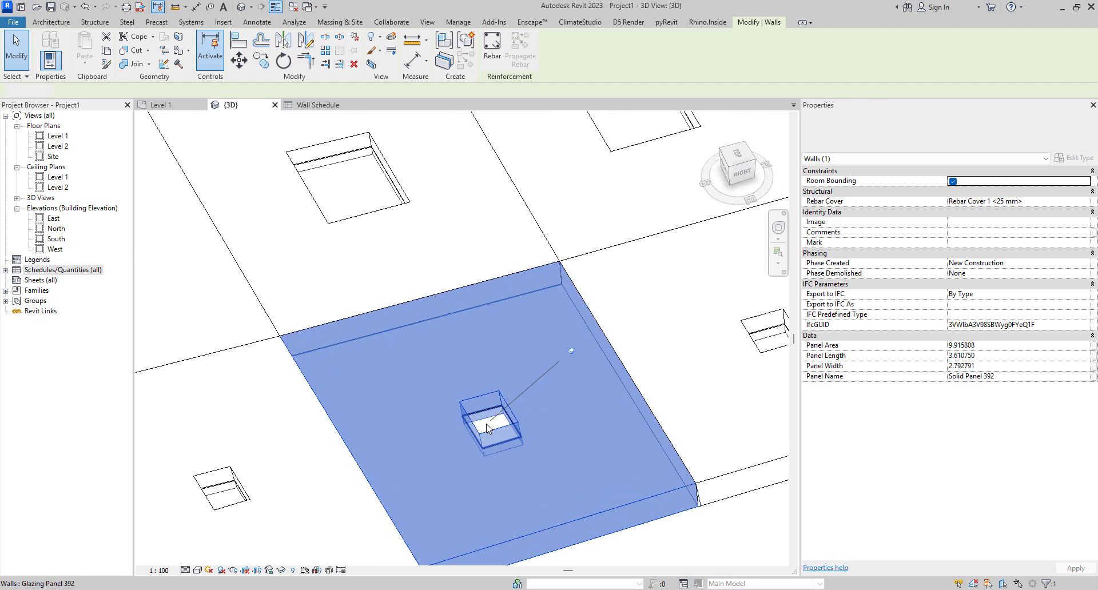
pyautogui.click(489, 426)
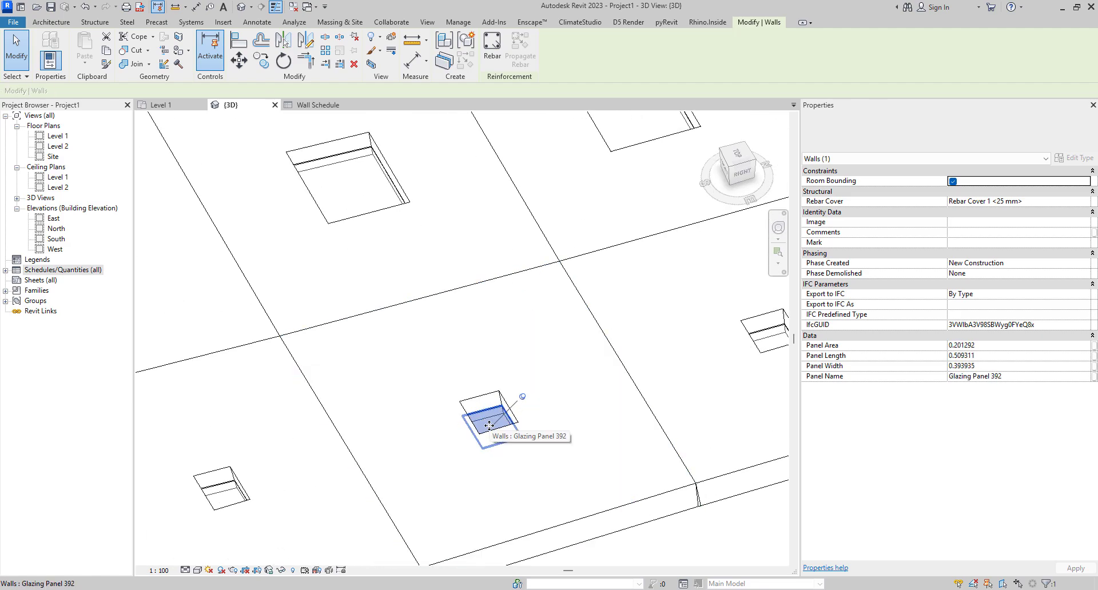
pyautogui.scroll(-10, 490, 425)
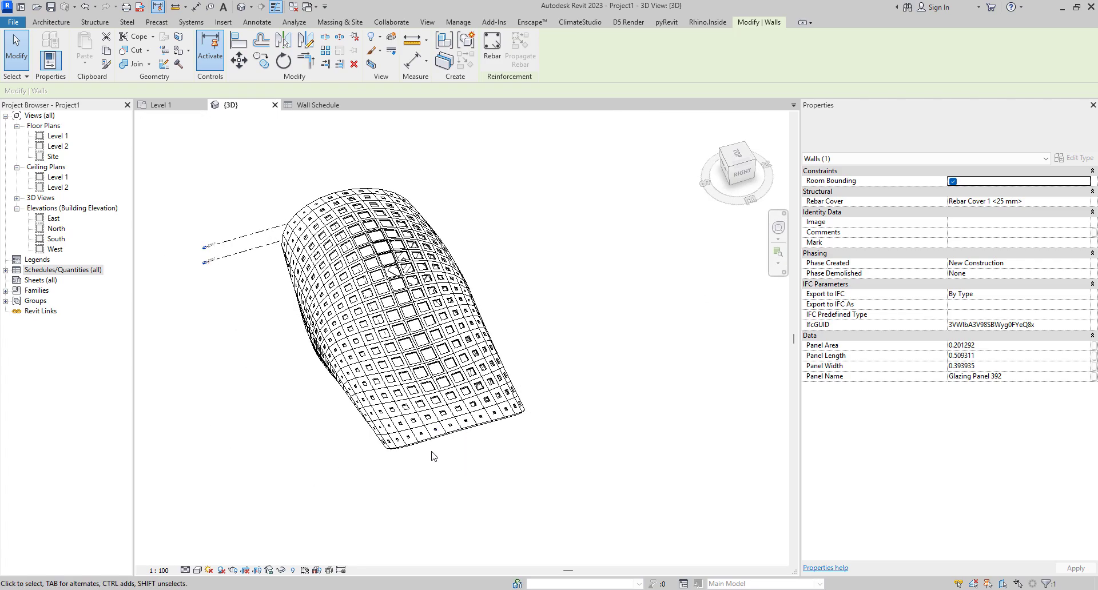
pyautogui.keyDown('shift'); pyautogui.moveTo(434, 451); pyautogui.dragTo(172, 360, button='middle'); pyautogui.keyUp('shift')
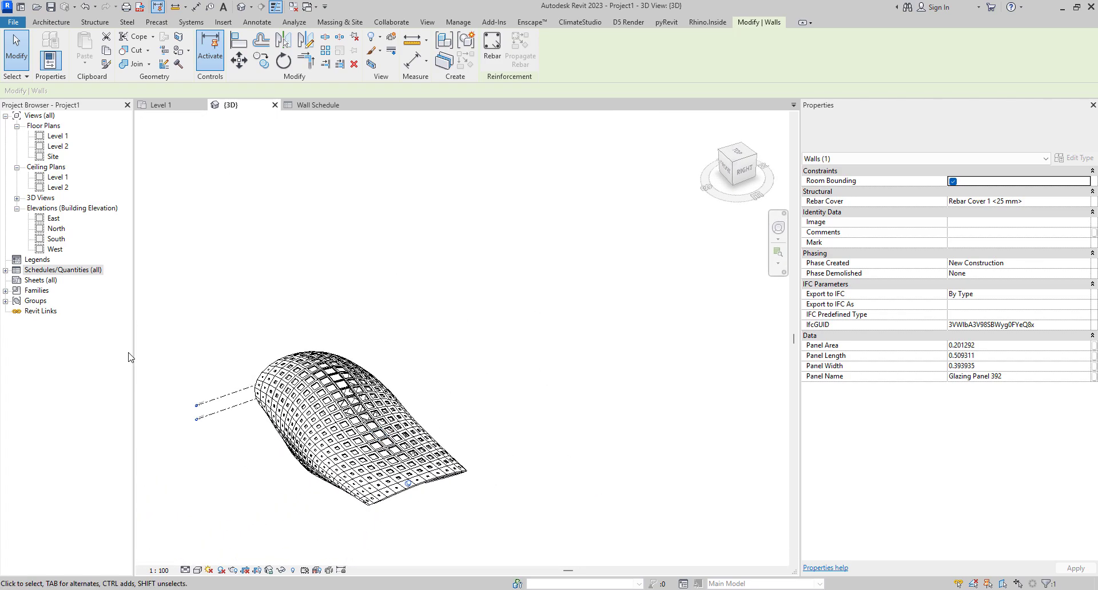
# Open the Wall Schedule's field settings and remove Area, Volume and Family from the scheduled fields
pyautogui.rightClick(59, 274)
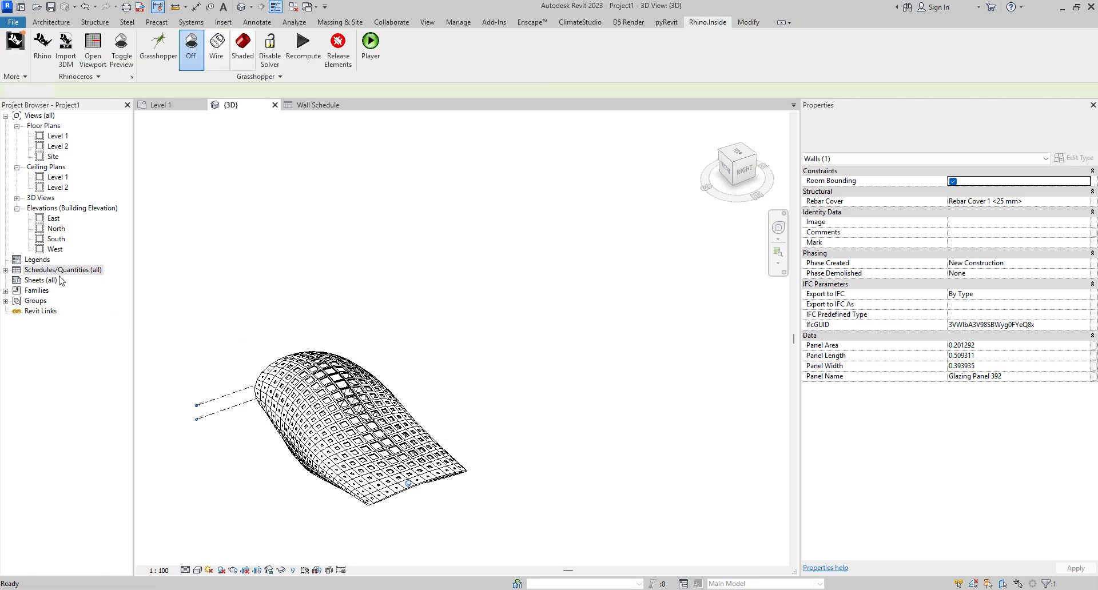
pyautogui.click(328, 109)
pyautogui.click(329, 110)
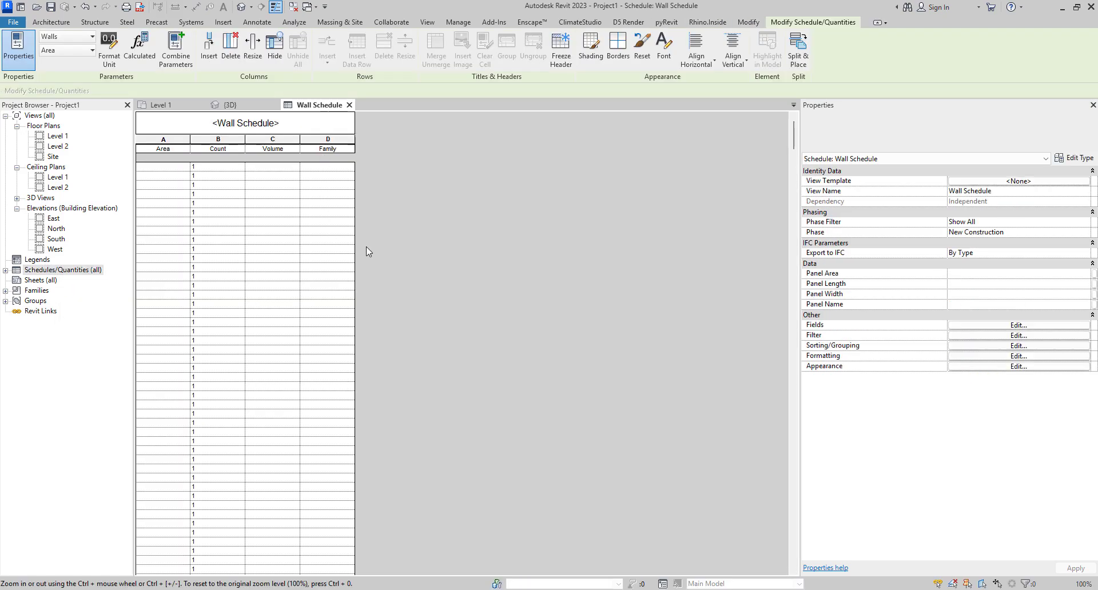
pyautogui.click(1019, 324)
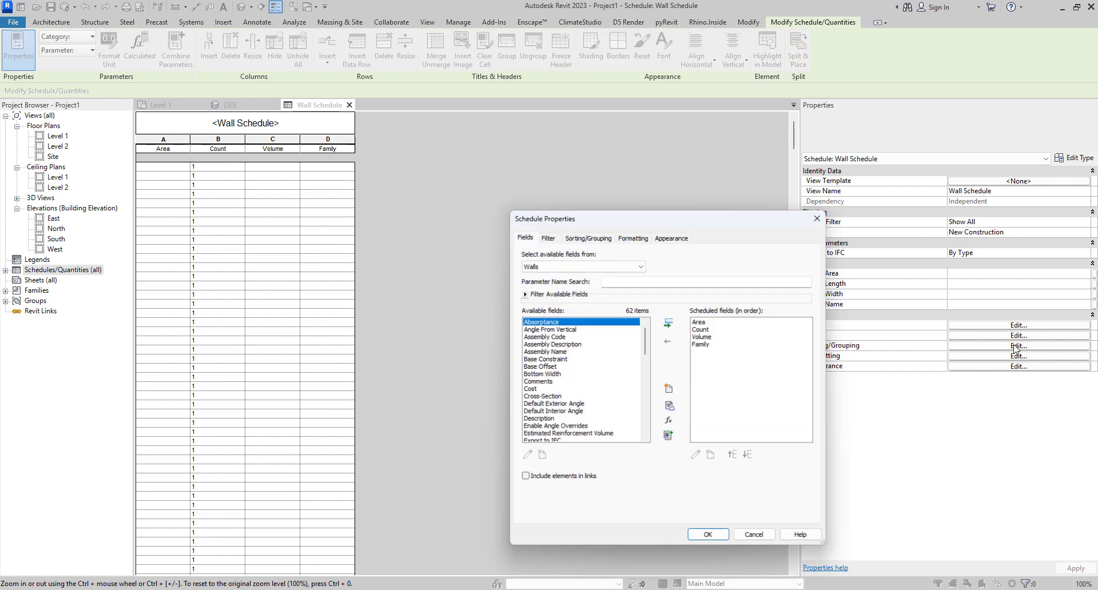
pyautogui.click(719, 322)
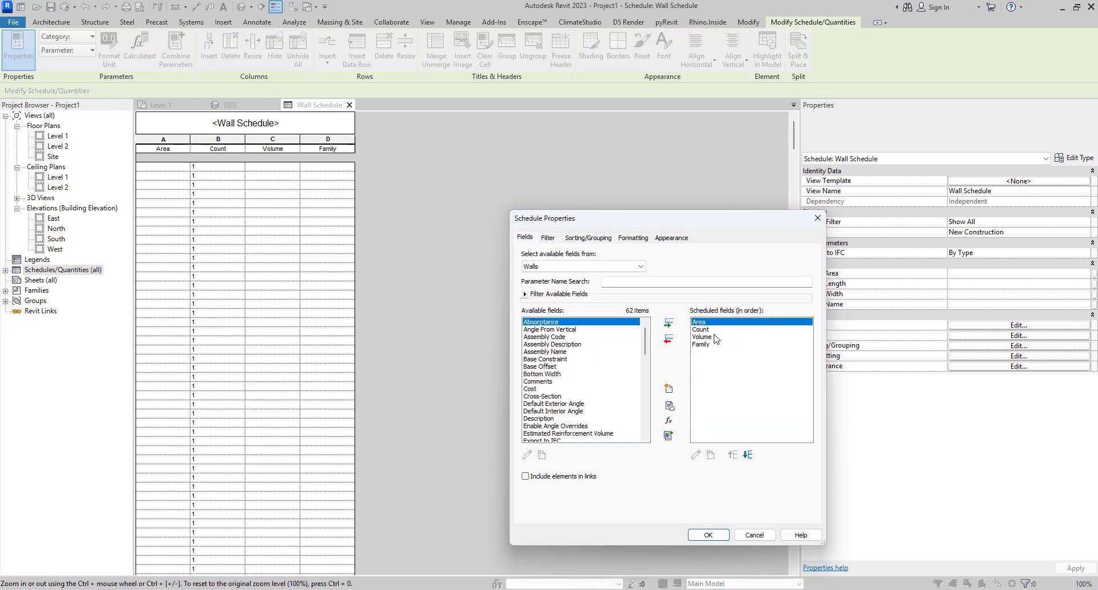
pyautogui.click(668, 340)
pyautogui.click(719, 329)
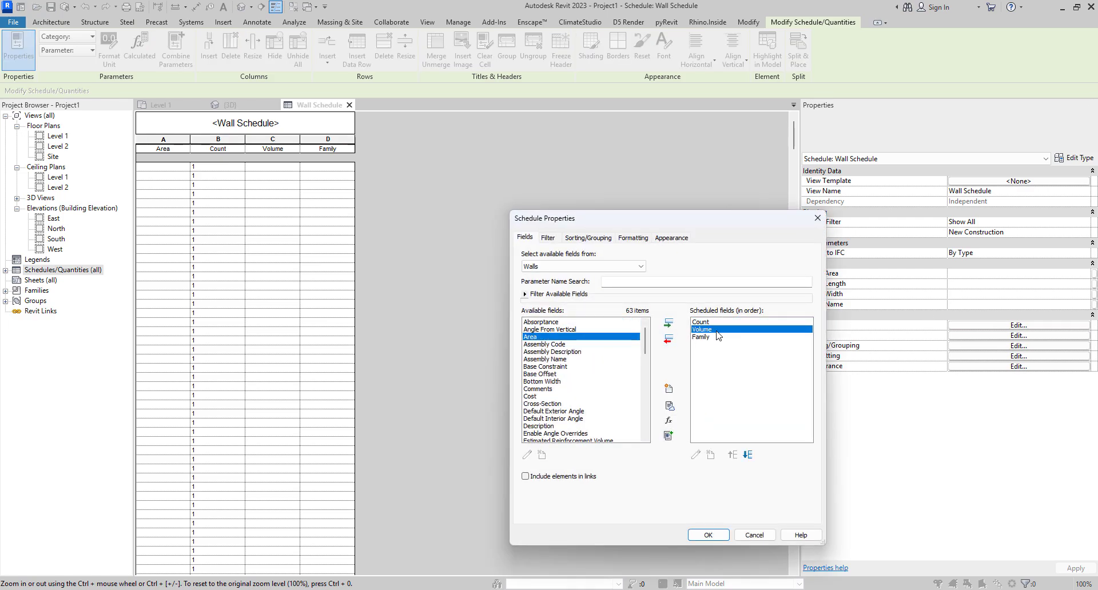
pyautogui.click(669, 340)
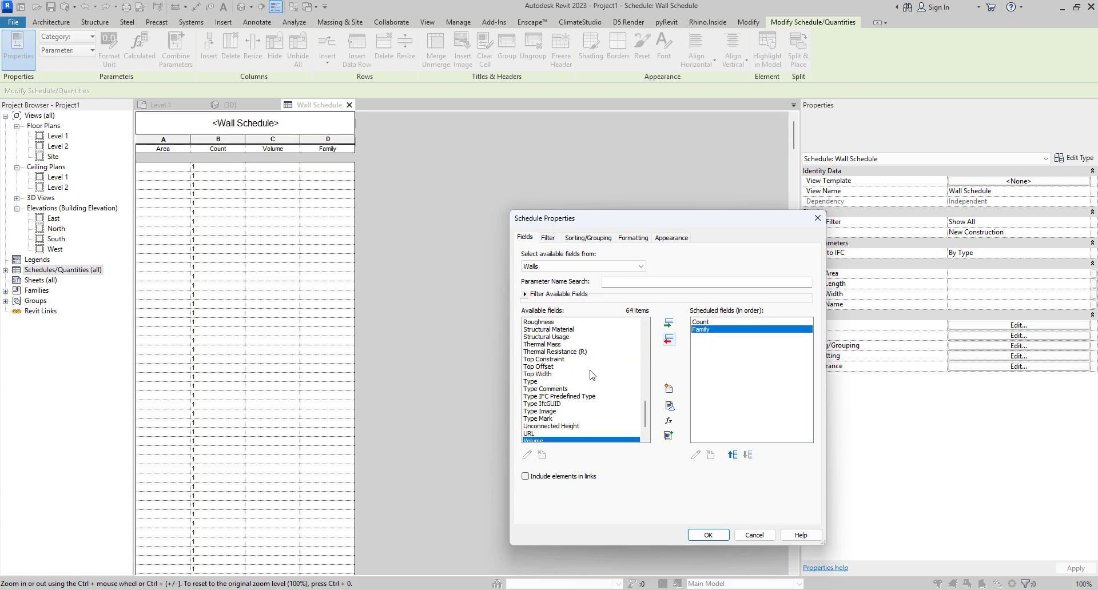
pyautogui.scroll(3, 603, 367)
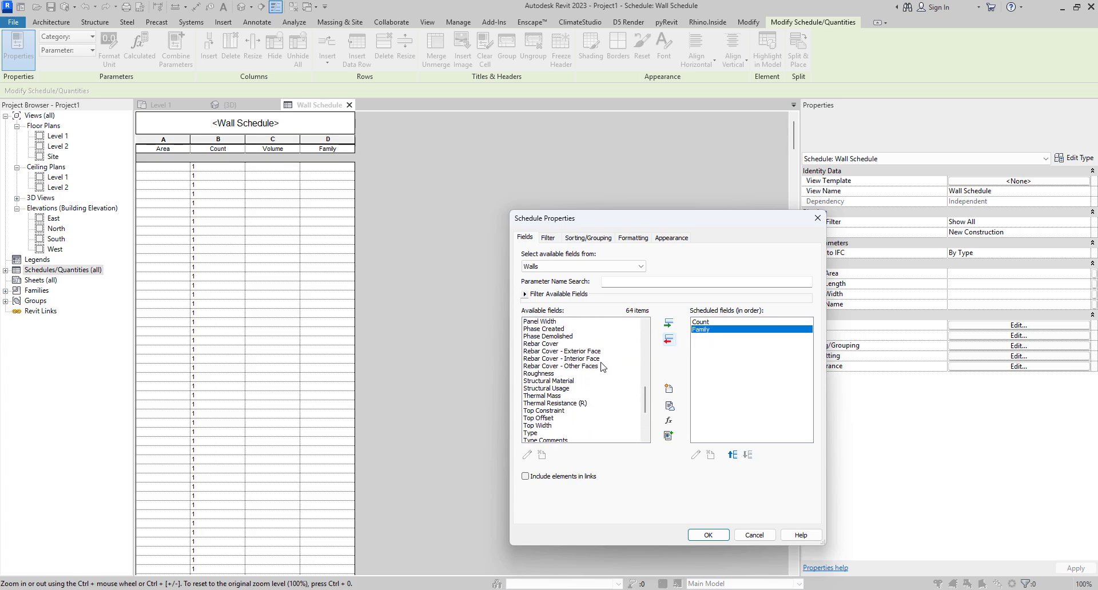
pyautogui.click(669, 340)
# Add the Panel Name parameter to the scheduled fields and place it above Count
pyautogui.scroll(-5, 625, 364)
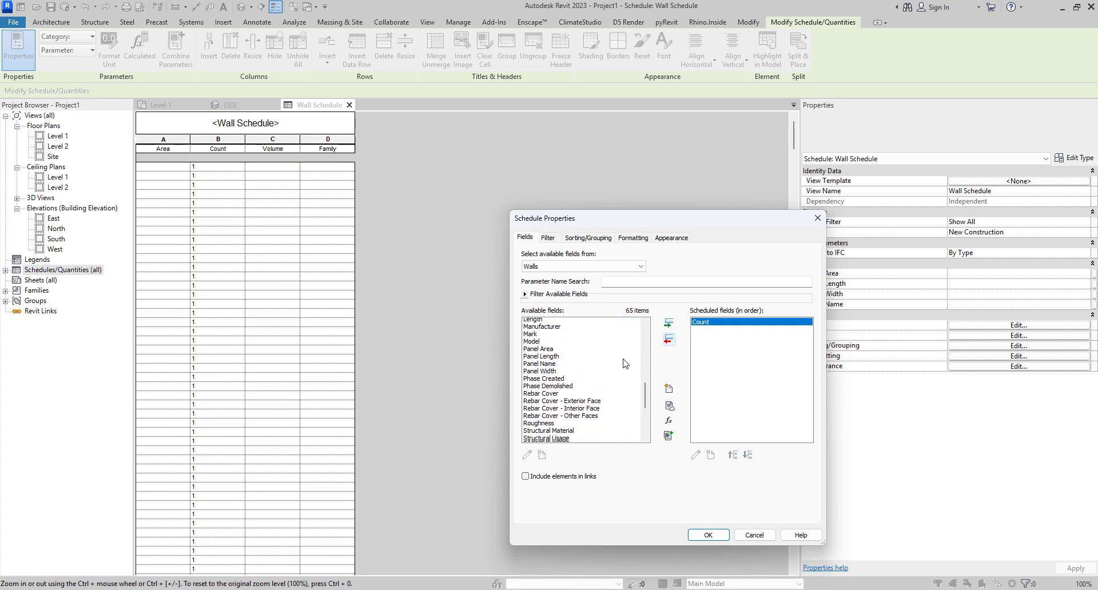
pyautogui.scroll(-2, 625, 364)
pyautogui.scroll(4, 625, 363)
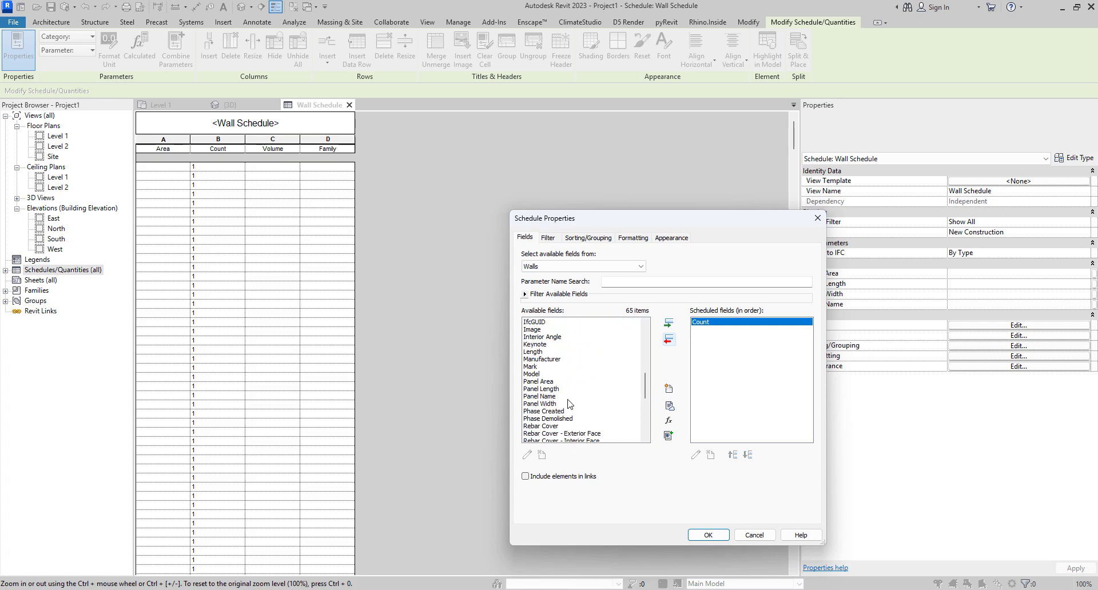
pyautogui.click(547, 396)
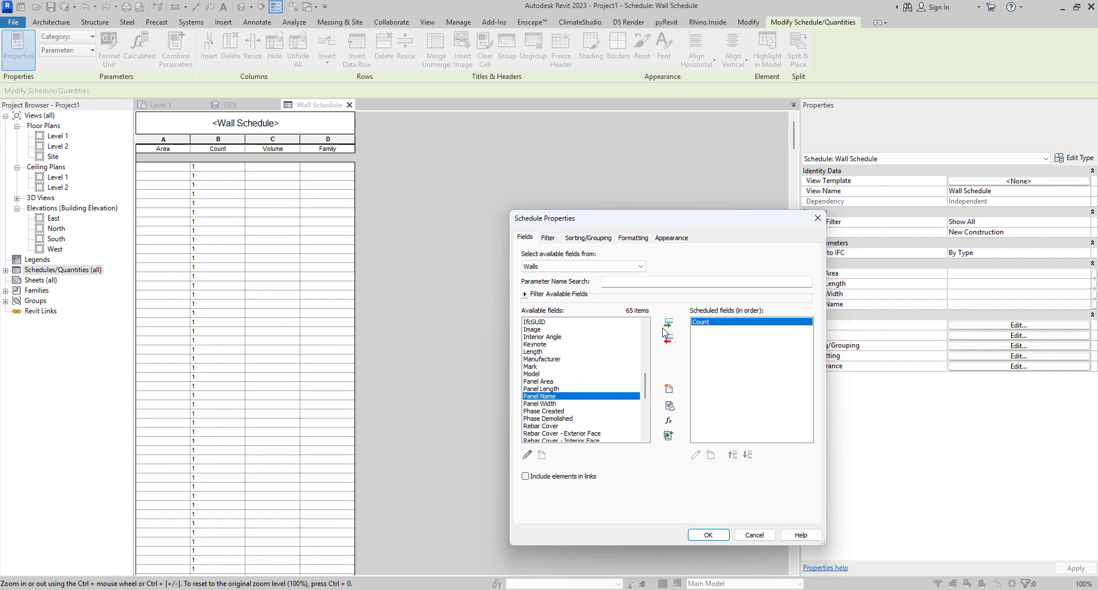
pyautogui.click(668, 323)
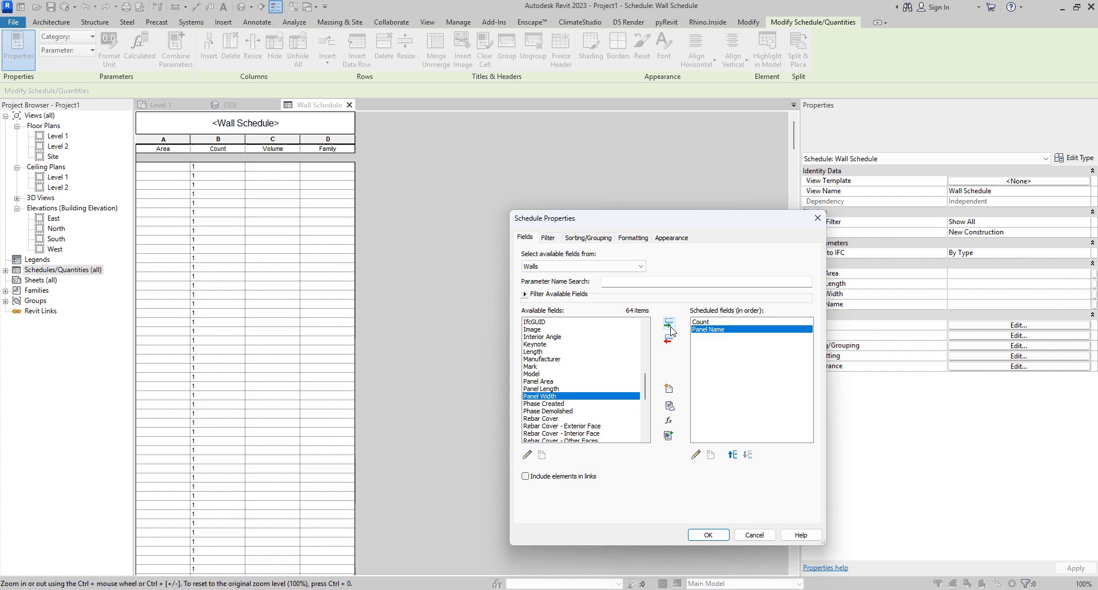
pyautogui.click(731, 456)
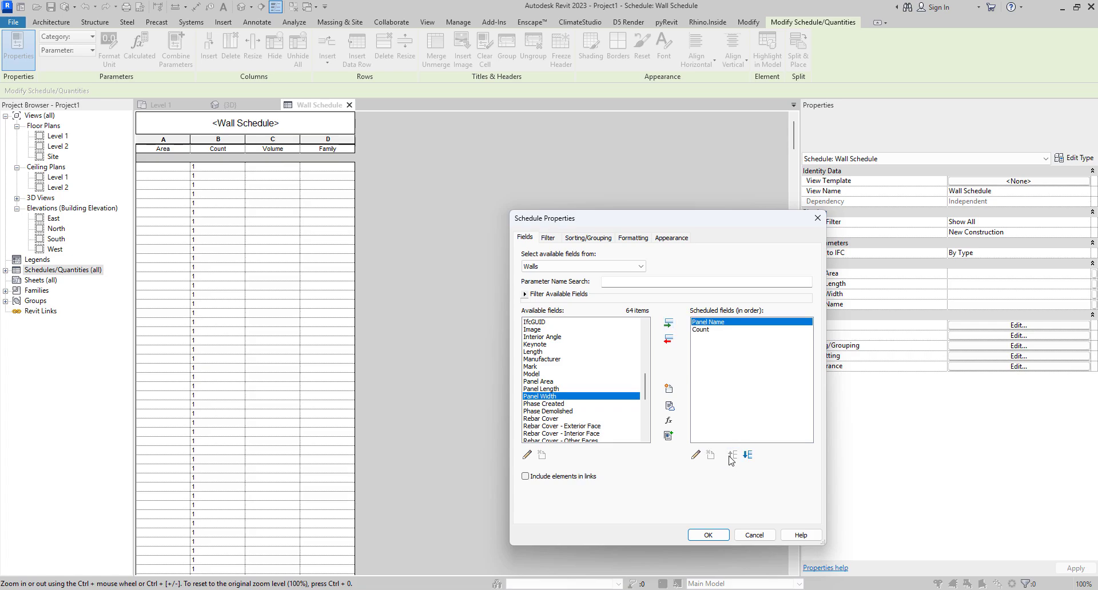
# Add Panel Area, Panel Length and Panel Width between Panel Name and Count, and apply the schedule fields
pyautogui.click(562, 381)
pyautogui.click(668, 323)
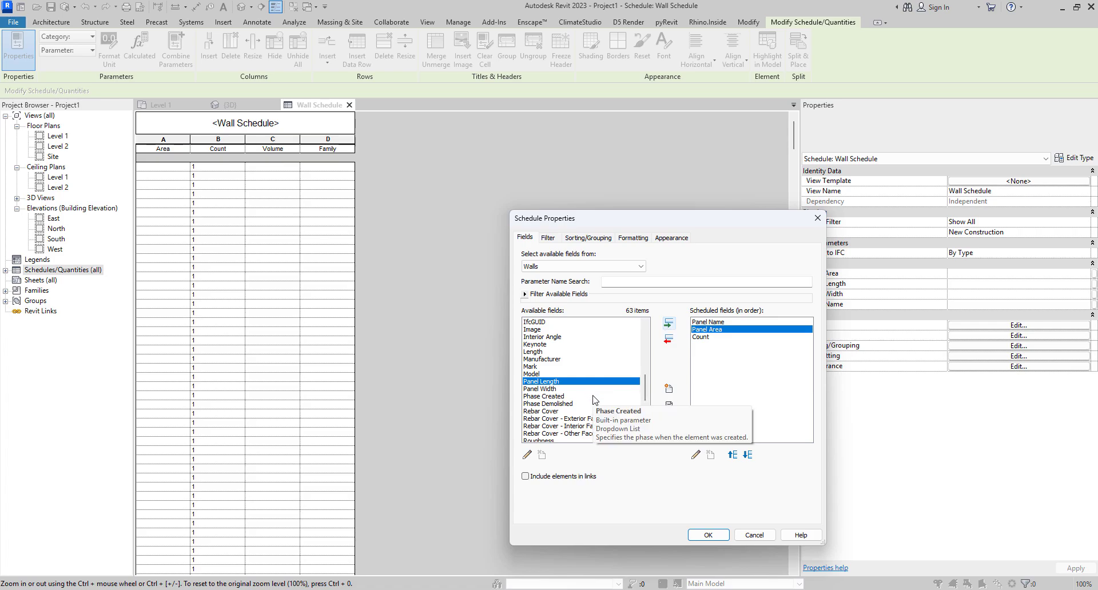
pyautogui.click(668, 324)
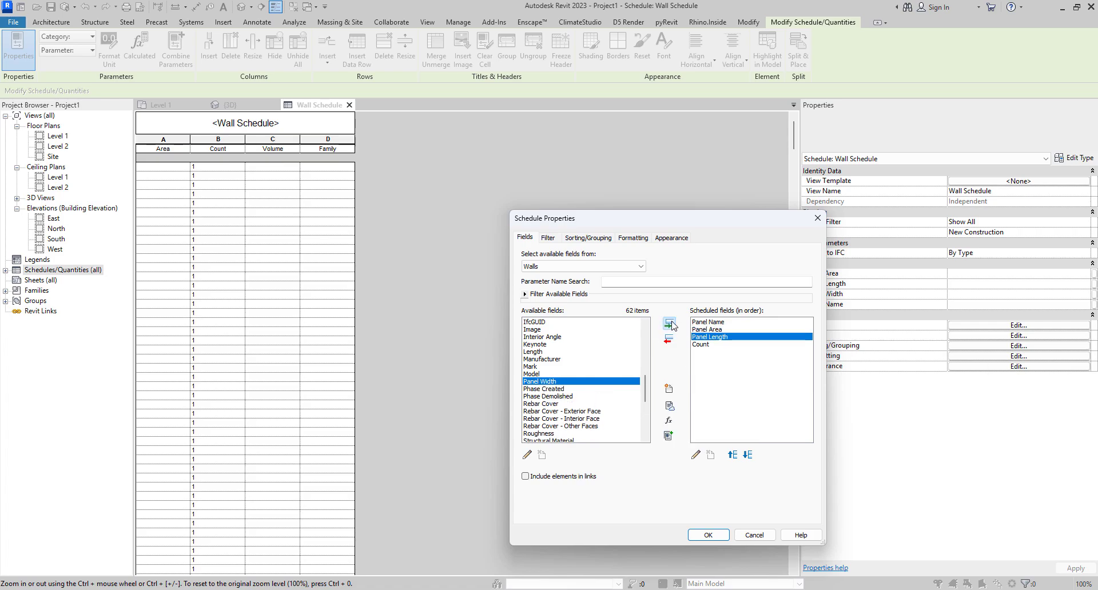
pyautogui.click(668, 325)
pyautogui.click(708, 534)
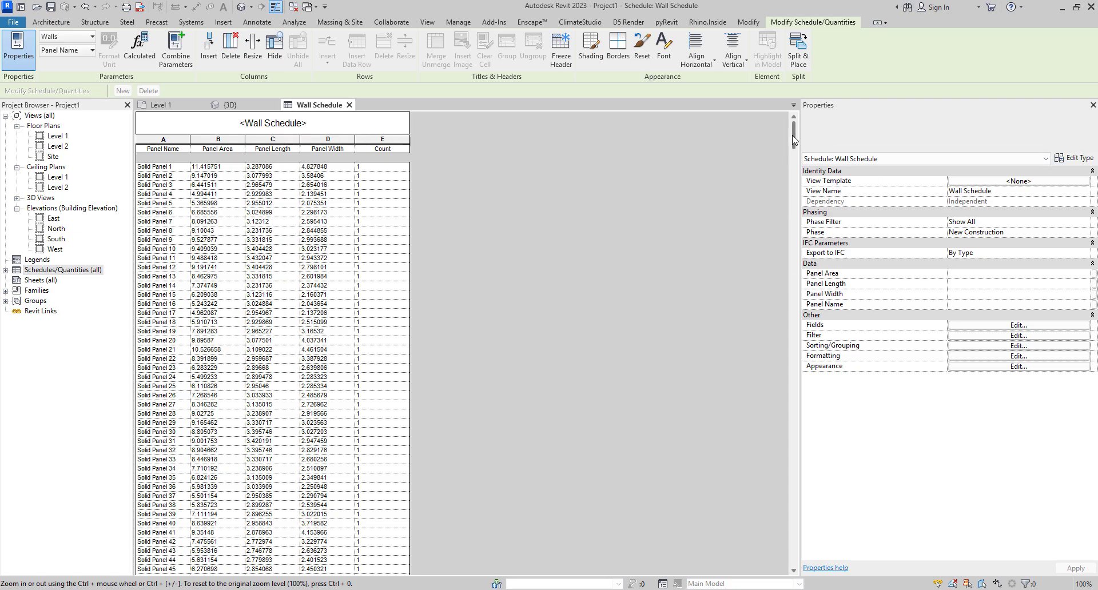
# Examine the wall schedule's solid and glazing panel rows down to the end of the list
pyautogui.moveTo(794, 140); pyautogui.dragTo(769, 556)
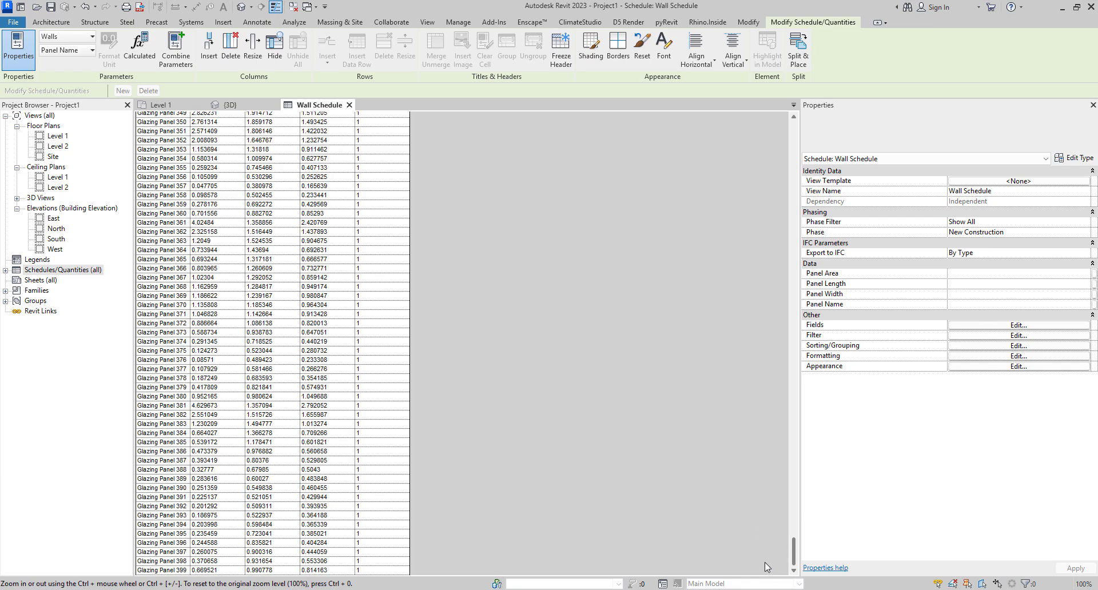
pyautogui.moveTo(760, 558); pyautogui.dragTo(760, 558)
pyautogui.scroll(15, 228, 533)
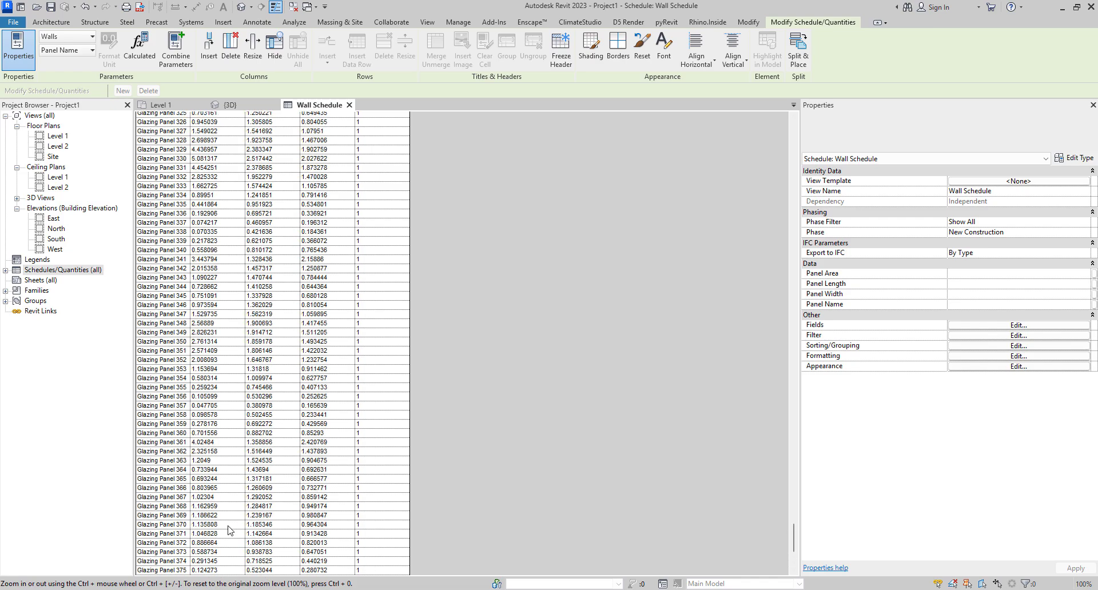